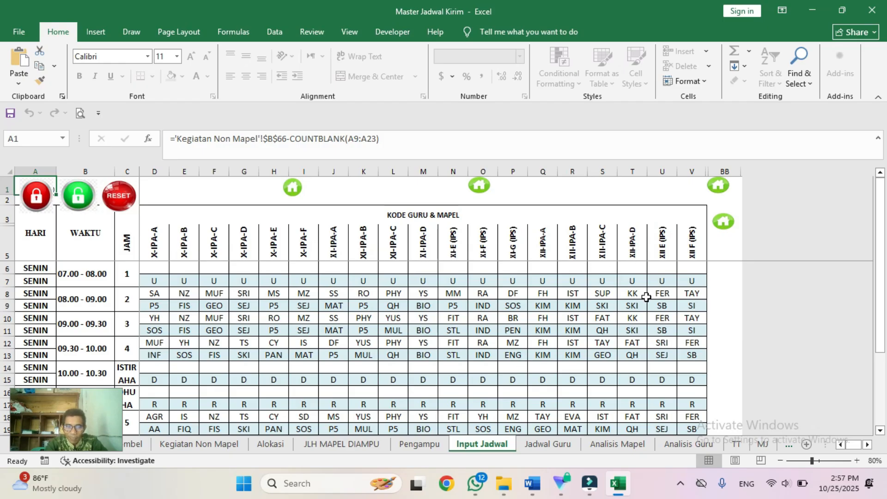
# Go to the home menu, view the Input Jadwal sheet from it, and return to the menu.
pyautogui.click(723, 225)
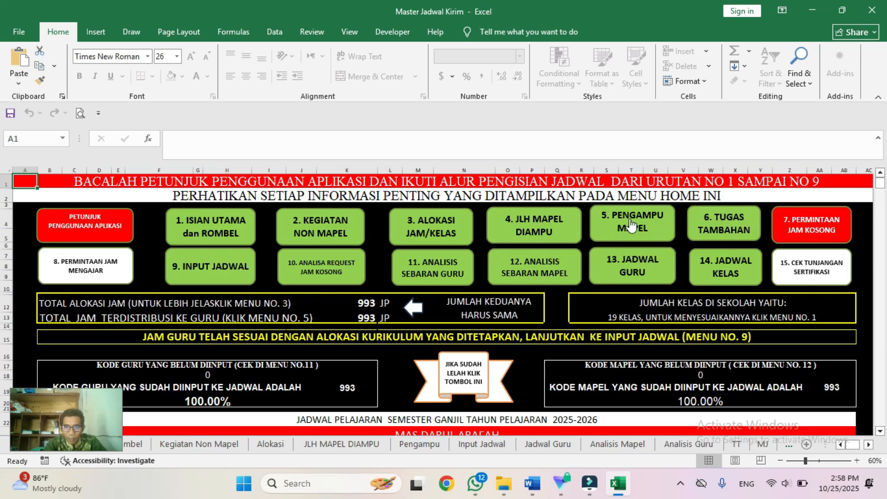
pyautogui.click(211, 275)
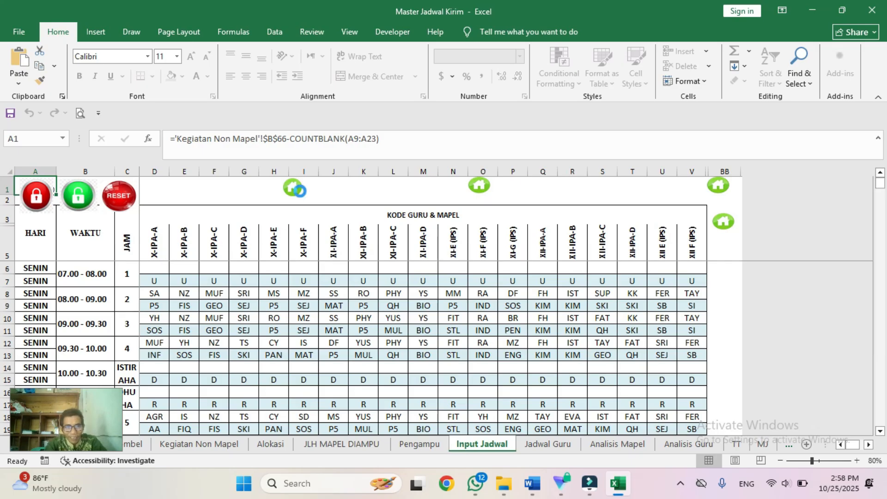
pyautogui.click(292, 187)
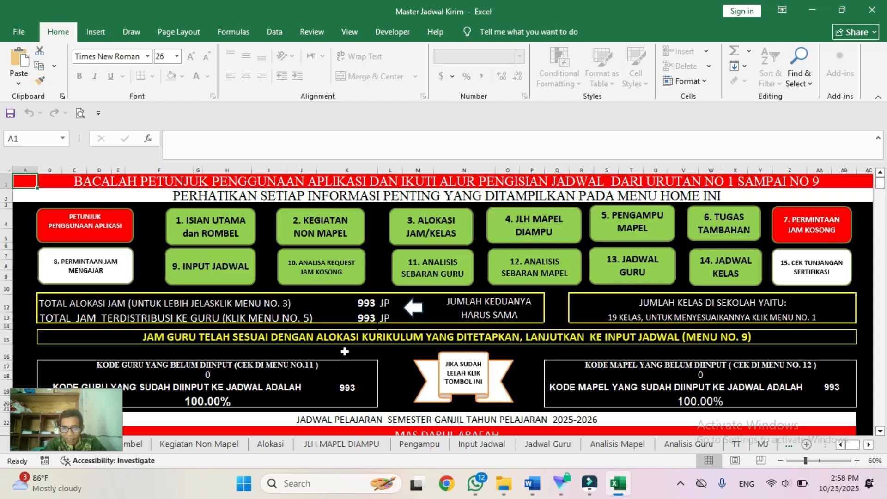
# View the Jadwal Guru timetables for teacher codes SA and MM, and return to the home menu.
pyautogui.click(605, 274)
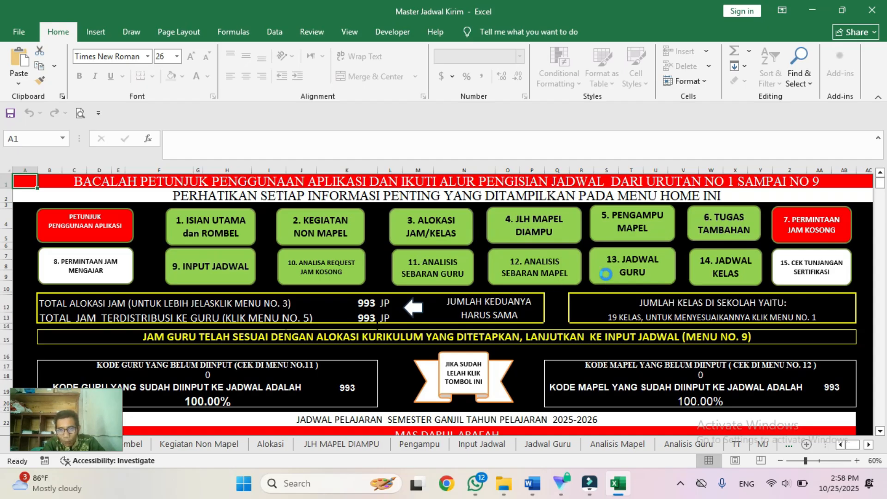
pyautogui.click(233, 238)
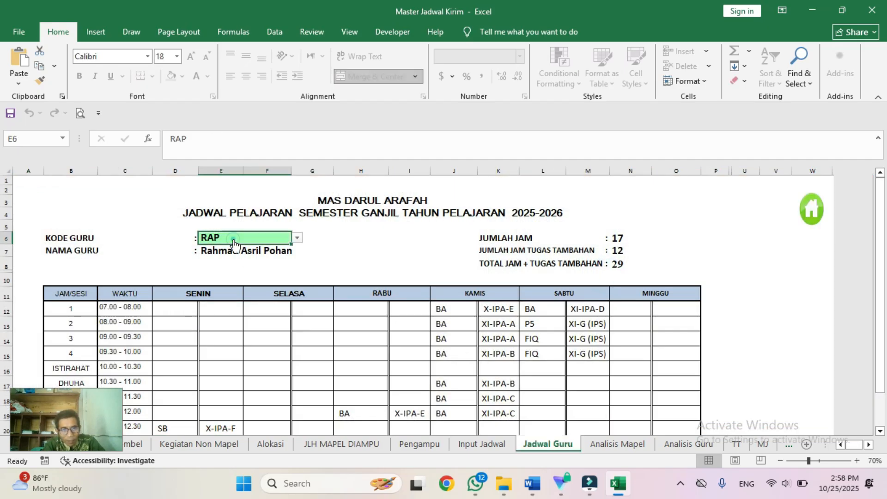
pyautogui.click(297, 238)
pyautogui.click(248, 254)
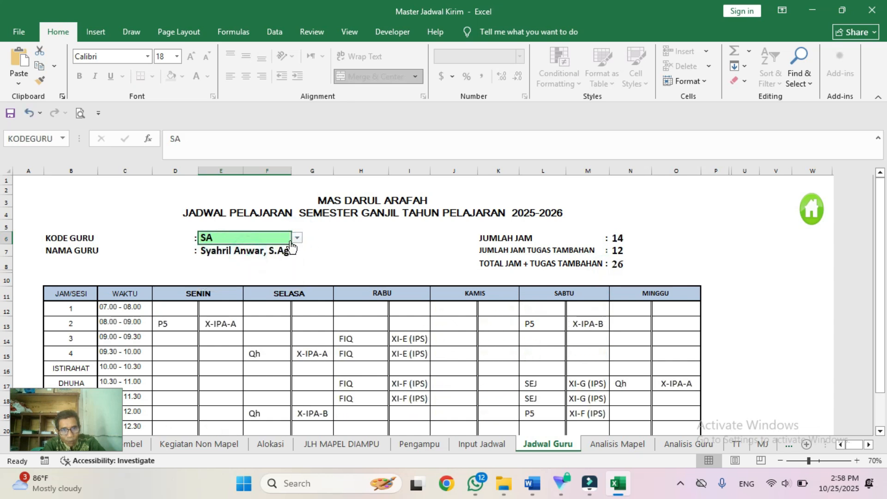
pyautogui.click(297, 237)
pyautogui.click(226, 276)
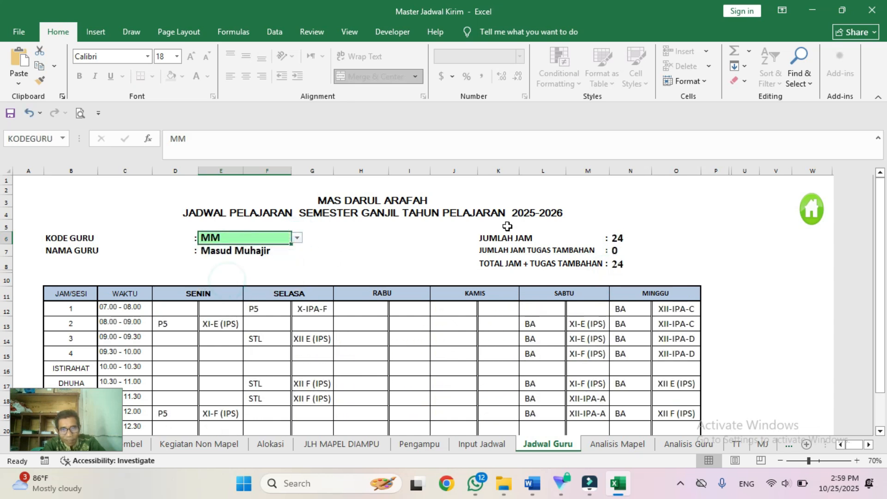
pyautogui.click(811, 194)
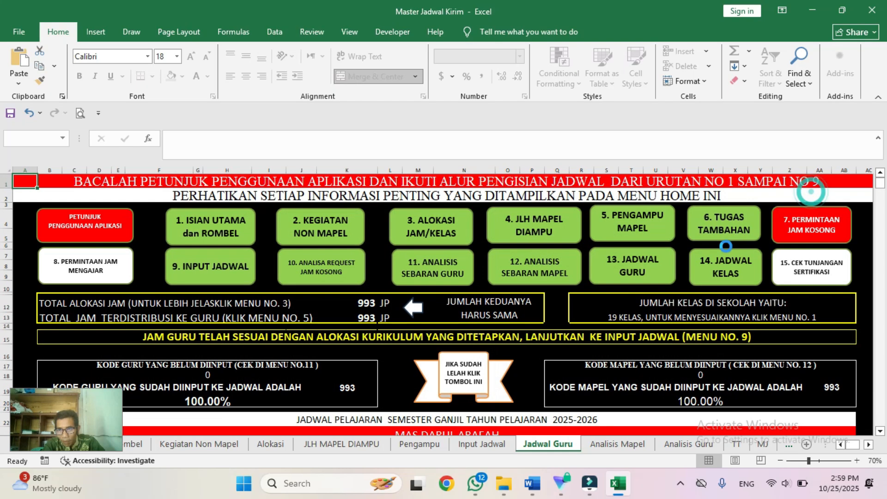
# View the Jadwal Kelas timetables for classes X-IPA-D and XI-IPA-A, and return to the home menu.
pyautogui.click(726, 249)
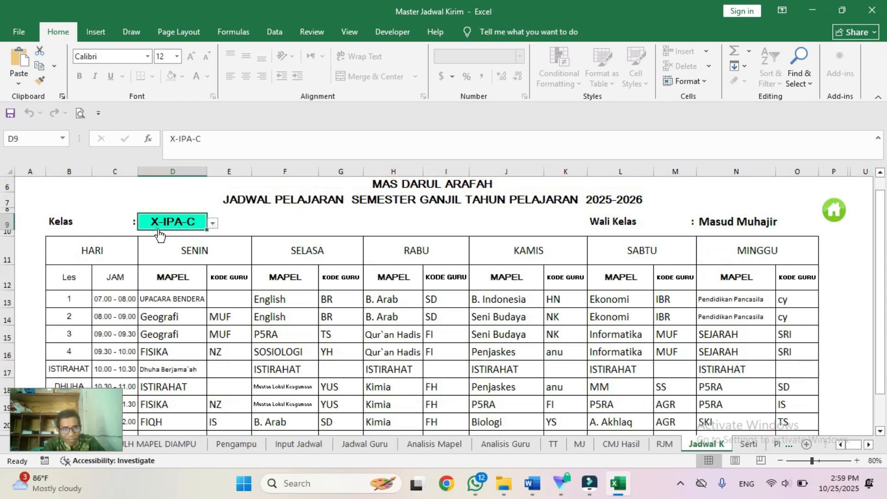
pyautogui.click(159, 235)
pyautogui.click(212, 224)
pyautogui.click(177, 253)
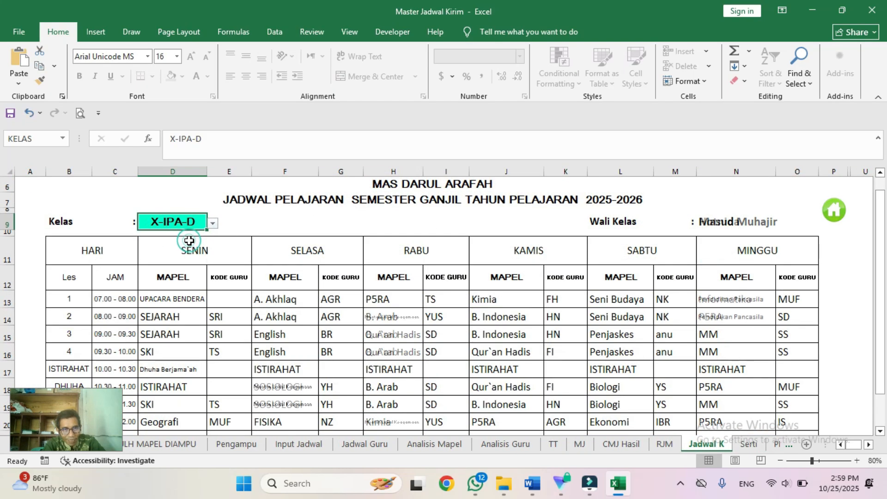
pyautogui.click(212, 223)
pyautogui.click(174, 253)
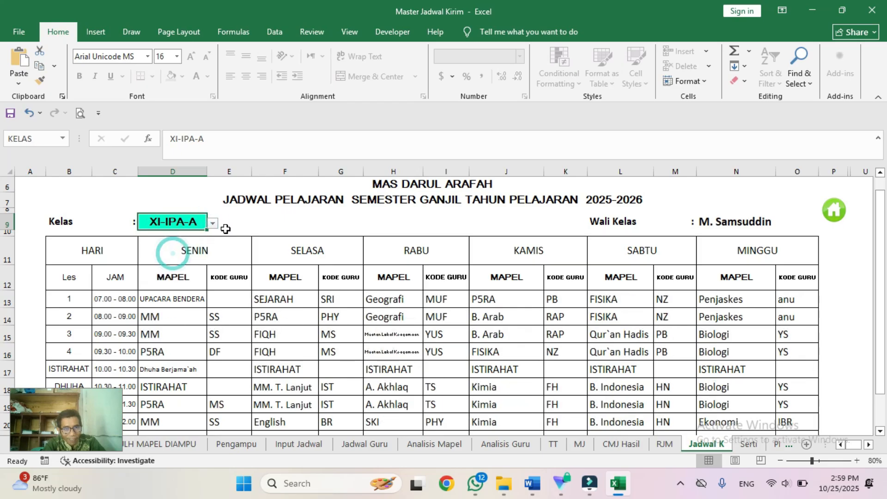
pyautogui.click(841, 212)
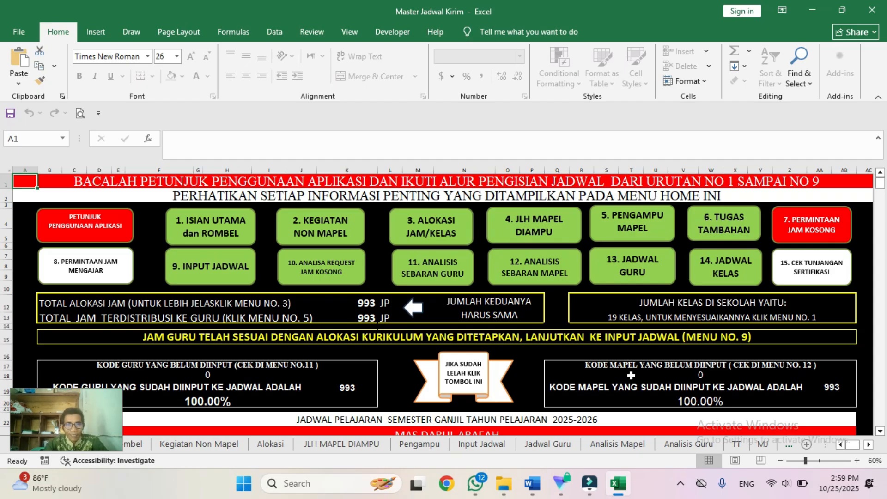
# Read the macro-enabling instructions in Petunjuk Penggunaan Aplikasi and return to the home menu.
pyautogui.click(116, 235)
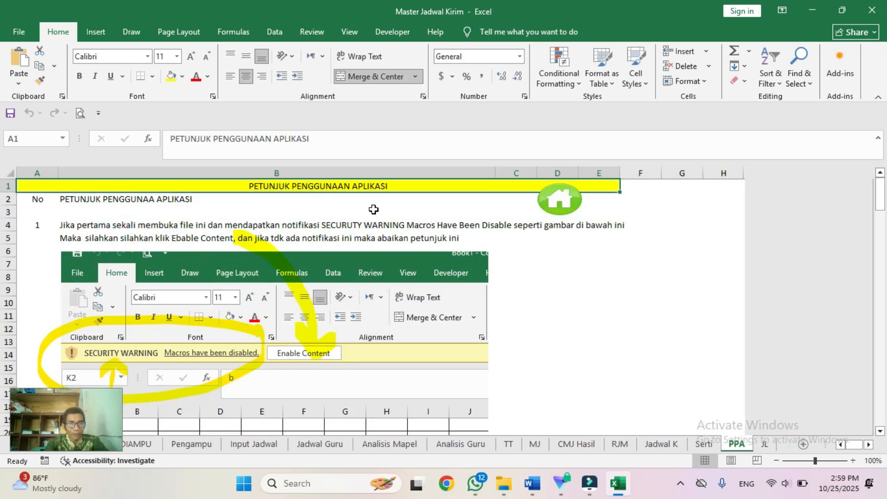
pyautogui.moveTo(880, 192)
pyautogui.mouseDown()
pyautogui.moveTo(881, 249)
pyautogui.moveTo(880, 182)
pyautogui.mouseUp()
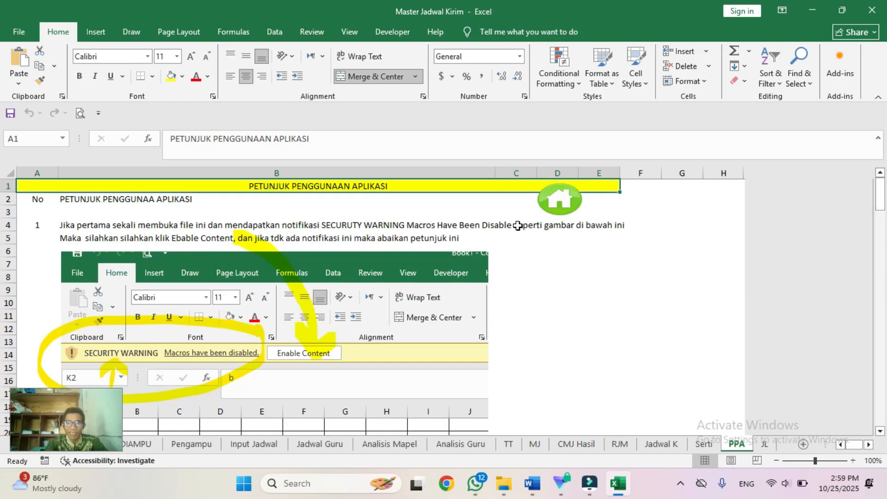
pyautogui.click(552, 204)
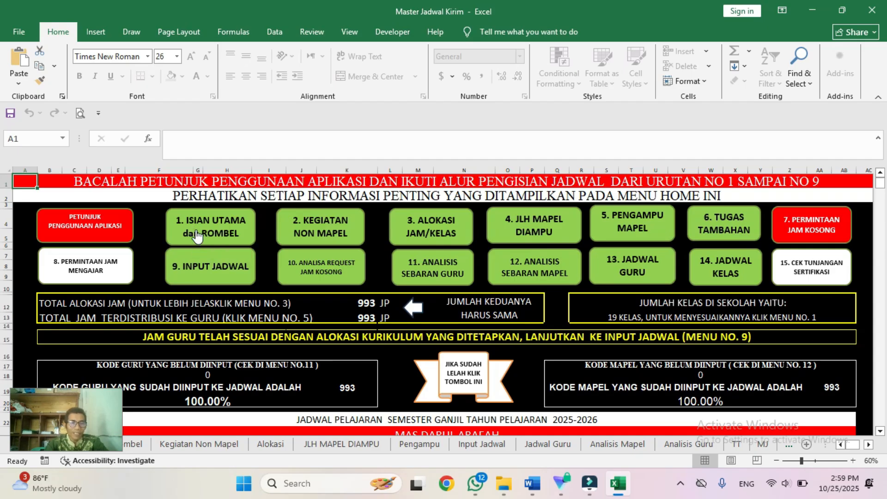
# Open Isian Utama dan Rombel and review the HARI KBM school days from SENIN to MINGGU.
pyautogui.click(226, 240)
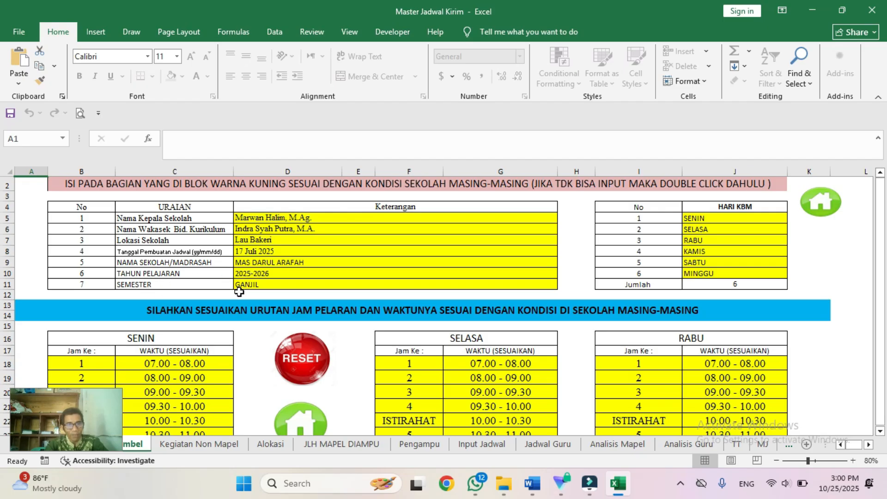
pyautogui.click(741, 222)
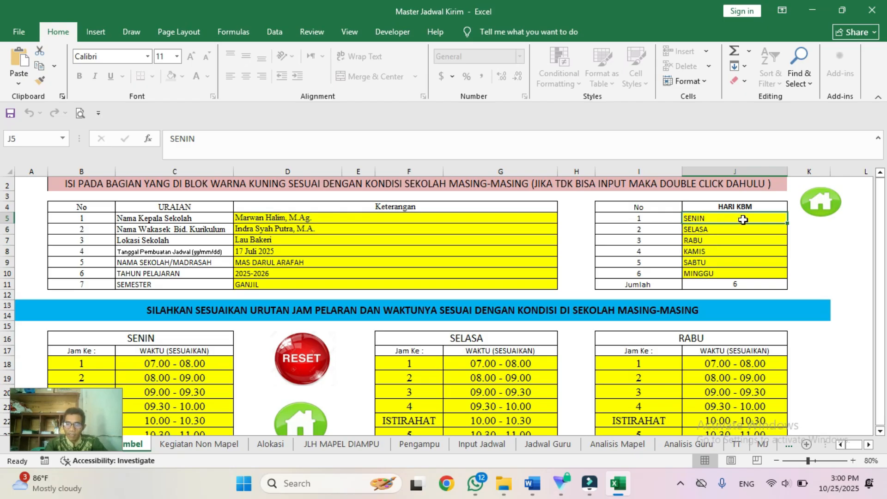
pyautogui.press('Down')
pyautogui.press('Down')
pyautogui.press('Down')
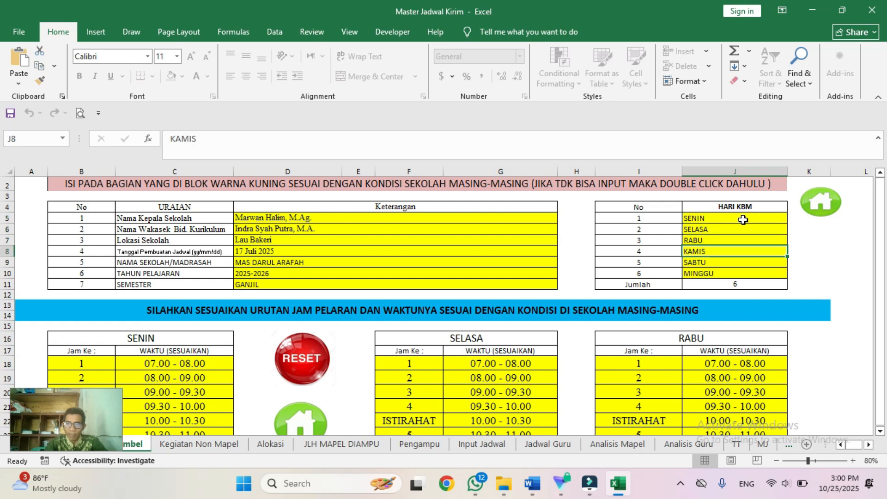
pyautogui.press('Down')
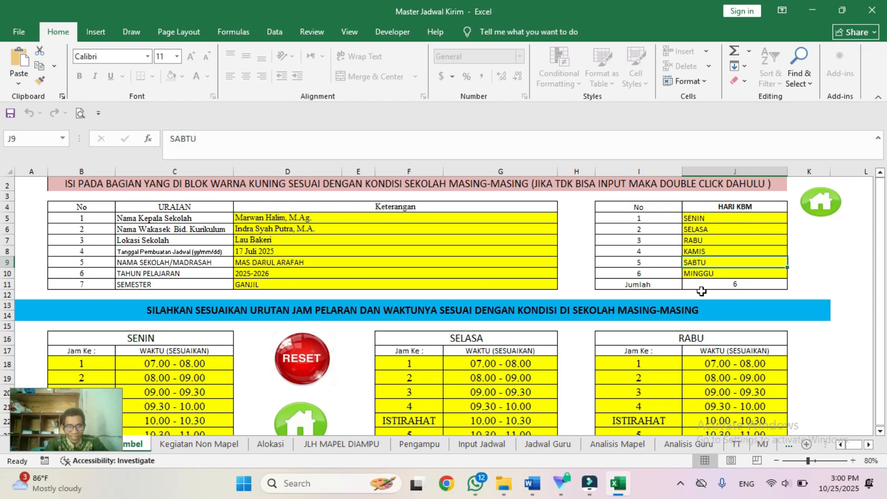
pyautogui.press('Down')
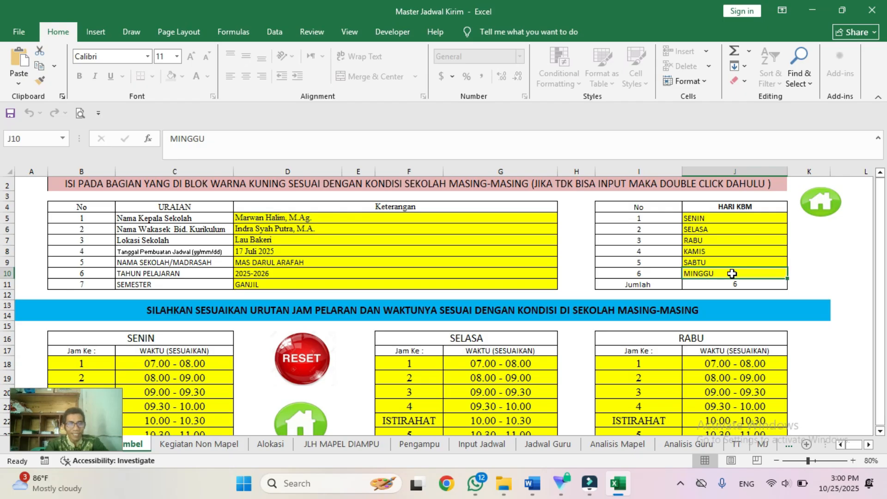
# Review the SENIN lesson times row by row, from the first period through the empty last row.
pyautogui.click(200, 350)
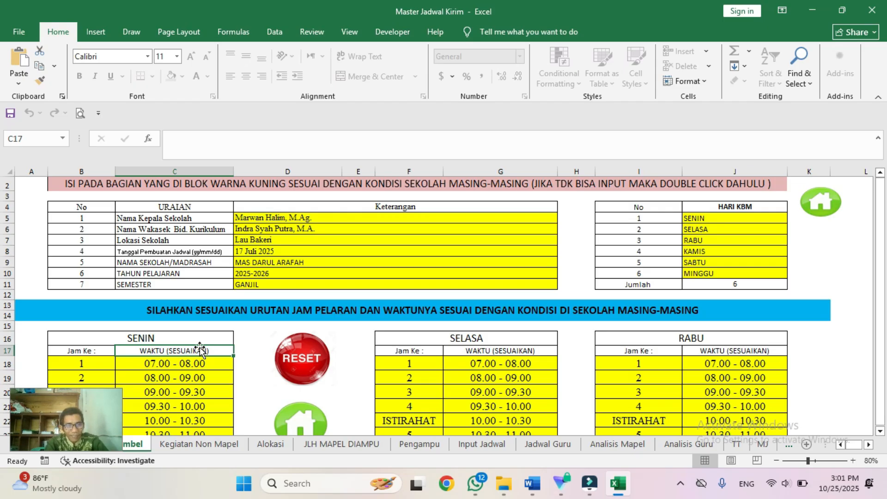
pyautogui.click(169, 365)
pyautogui.press('Down')
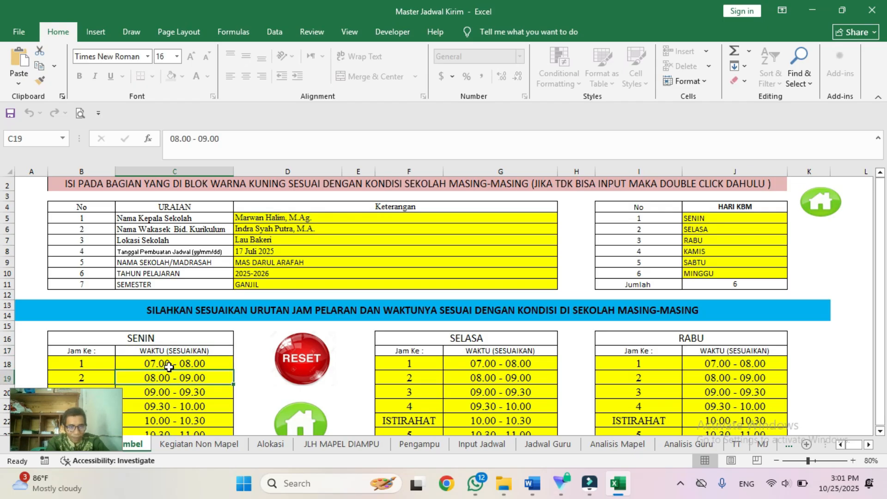
pyautogui.press('Down')
pyautogui.press('Down')
pyautogui.press('Down')
pyautogui.press('Down')
pyautogui.press('Down')
pyautogui.press('Down')
pyautogui.press('Down')
pyautogui.press('Down')
pyautogui.press('Down')
pyautogui.press('Down')
pyautogui.press('Down')
pyautogui.press('Down')
pyautogui.press('Down')
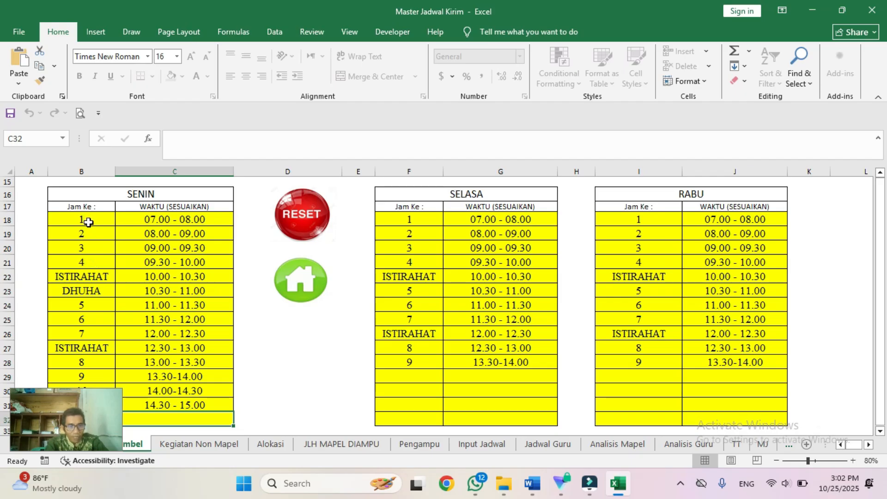
# Replace the first ISTIRAHAT label in the SENIN period column, at 10.00 - 10.30, with "tirahat".
pyautogui.click(88, 277)
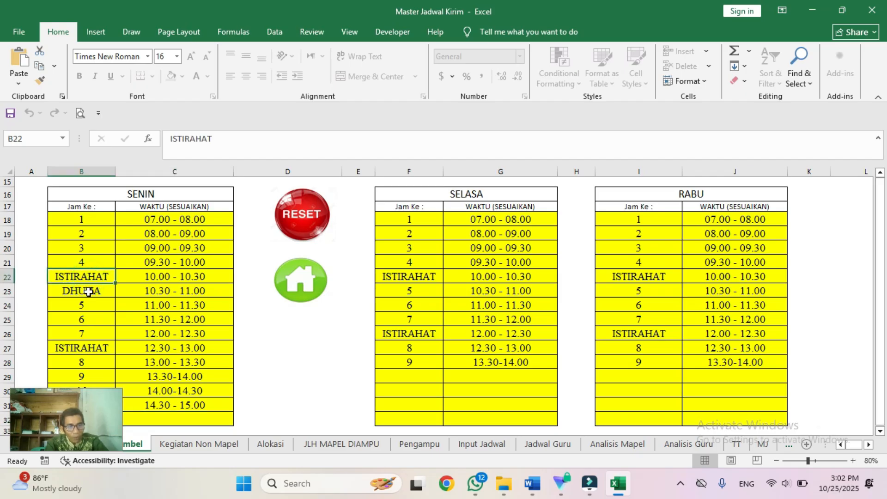
pyautogui.click(88, 292)
pyautogui.click(87, 276)
pyautogui.press('Delete')
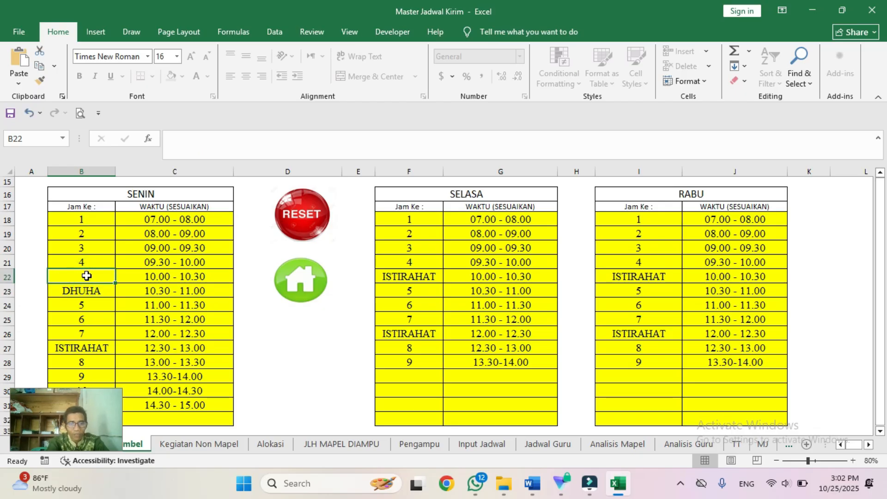
pyautogui.write('tirahat')
pyautogui.press('Return')
# Copy the ISTIRAHAT label from the SENIN 12.30 - 13.00 row into the period cell at 10.00 - 10.30.
pyautogui.click(86, 276)
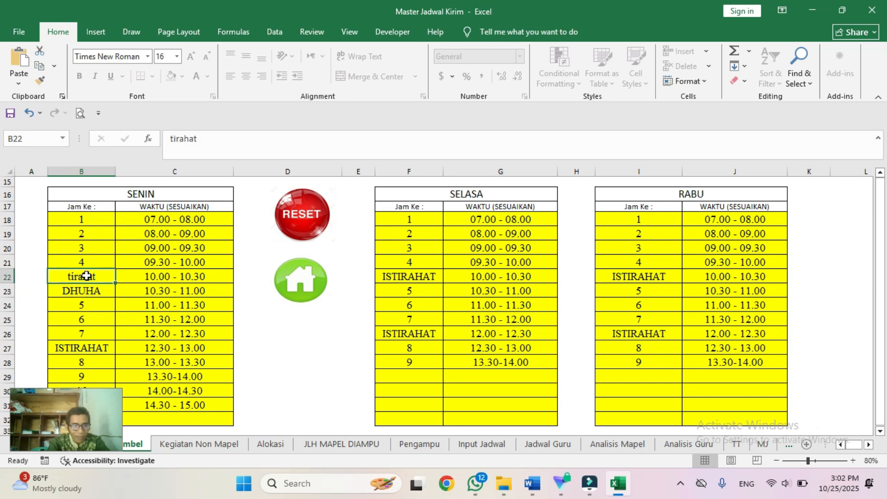
pyautogui.press('Down')
pyautogui.press('Down')
pyautogui.press('Down')
pyautogui.press('Down')
pyautogui.press('Down')
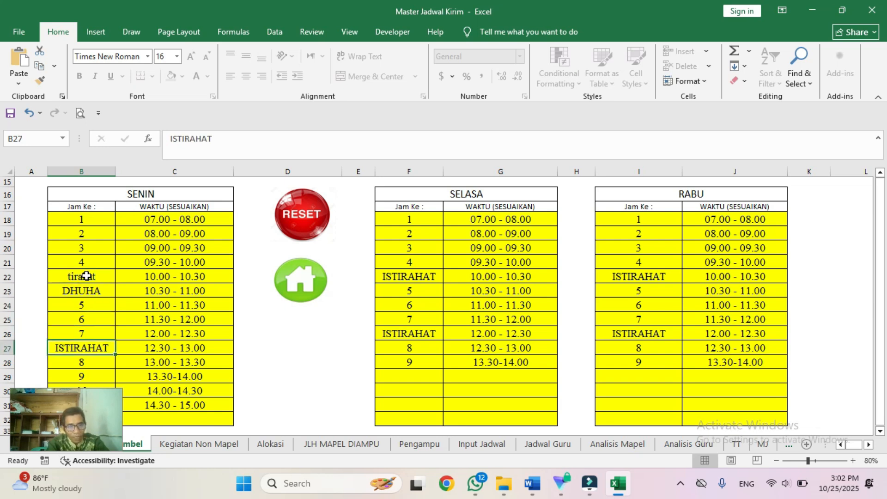
pyautogui.hotkey('ctrl', 'c')
pyautogui.press('Up')
pyautogui.press('Up')
pyautogui.press('Up')
pyautogui.press('Up')
pyautogui.press('Up')
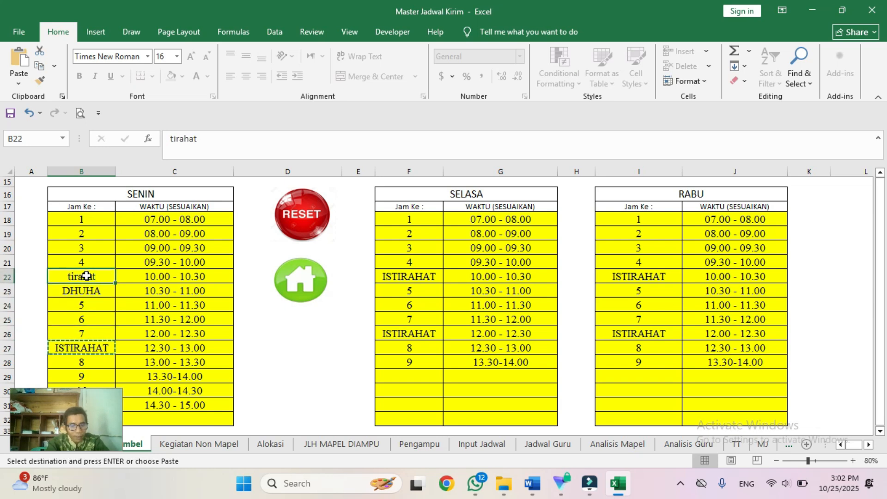
pyautogui.hotkey('ctrl', 'v')
pyautogui.press('Return')
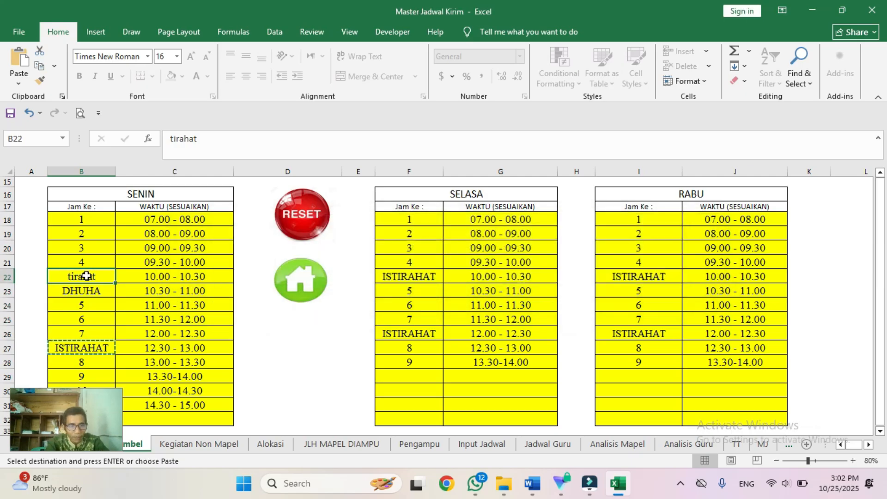
pyautogui.hotkey('ctrl', 'v')
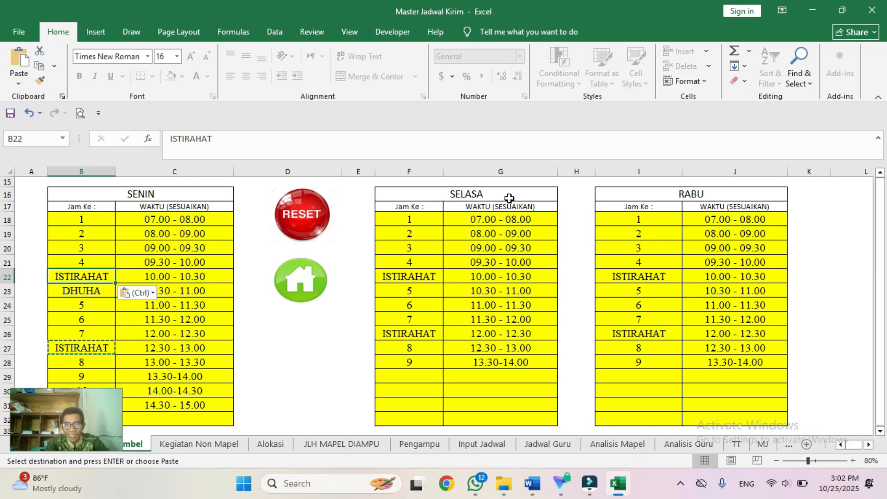
# Examine the JUMLAH KELAS, JUMLAH GURU and JUMLAH MAPEL settings below the daily time tables.
pyautogui.click(879, 431)
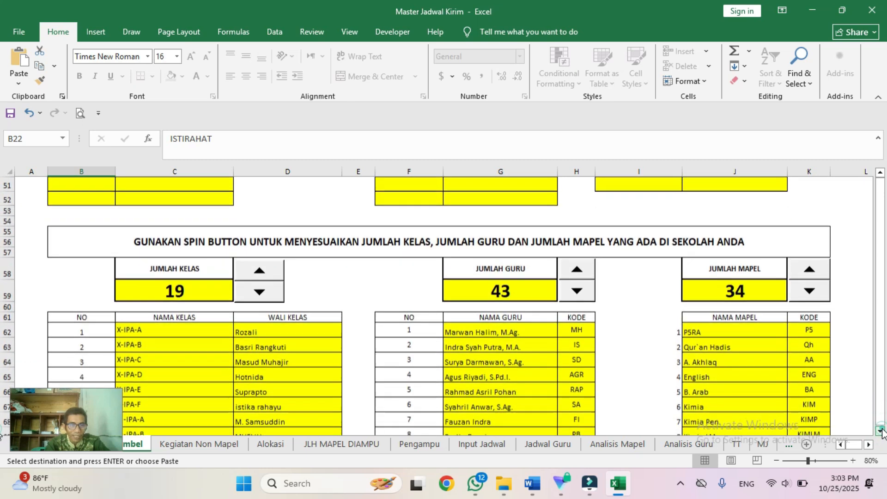
pyautogui.click(193, 296)
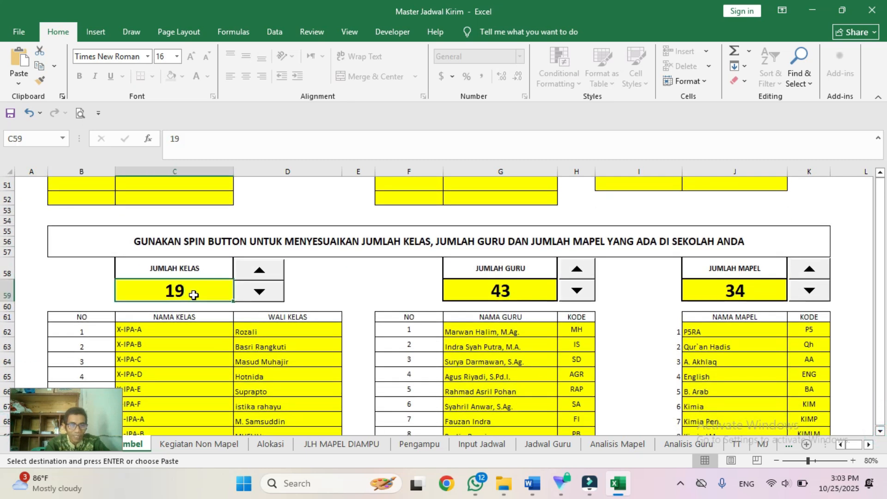
pyautogui.click(483, 301)
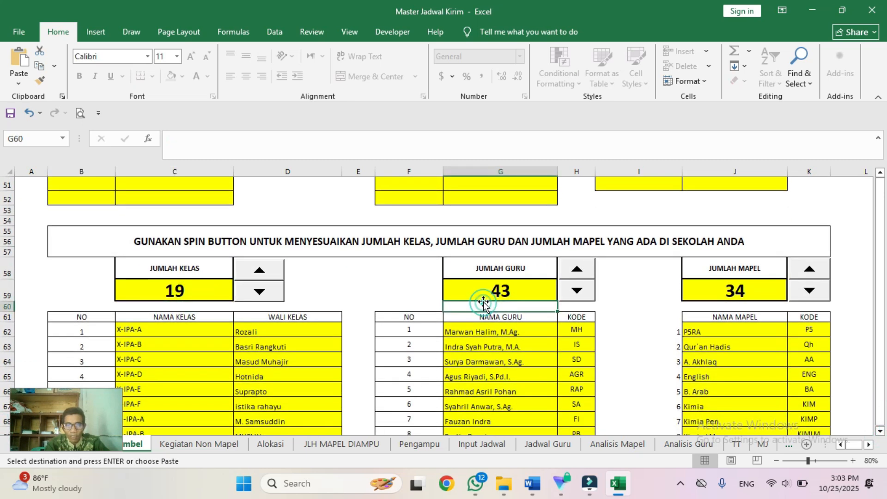
pyautogui.click(727, 287)
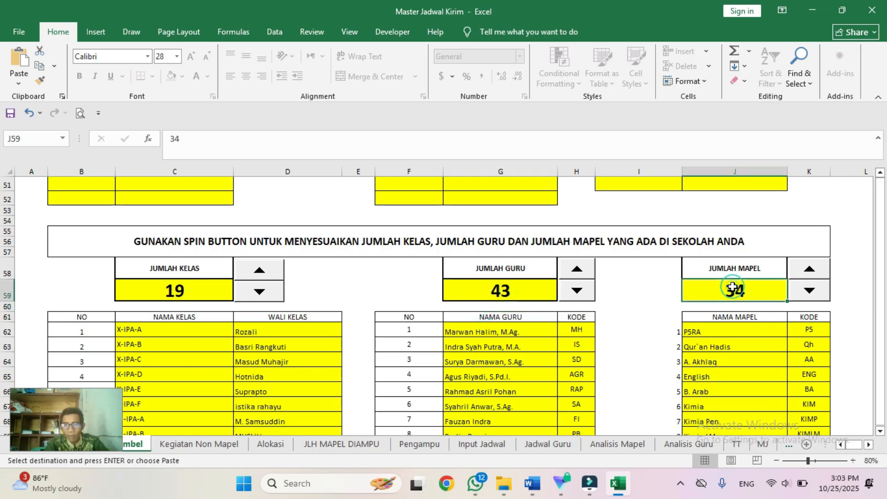
# Lower JUMLAH KELAS by five classes and raise it back to 19.
pyautogui.click(259, 291)
pyautogui.click(259, 291)
pyautogui.click(259, 291)
pyautogui.click(259, 291)
pyautogui.click(259, 291)
pyautogui.click(260, 270)
pyautogui.click(260, 270)
pyautogui.click(260, 270)
pyautogui.click(260, 271)
pyautogui.click(260, 271)
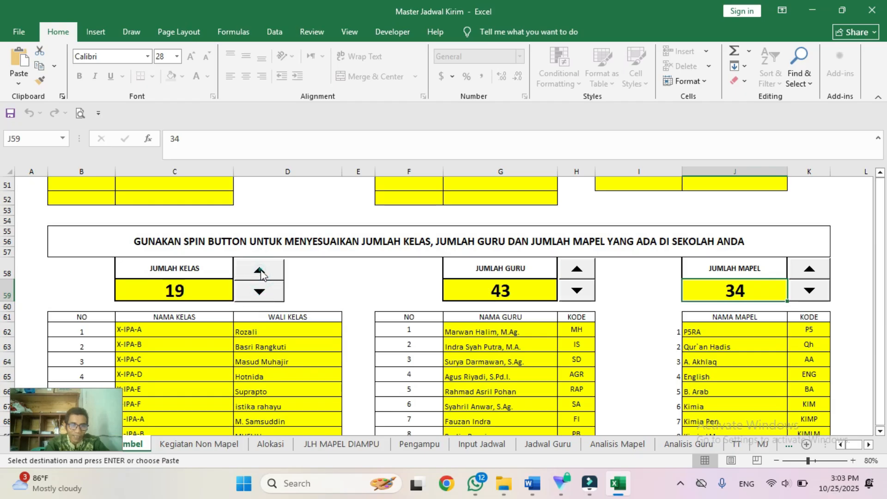
# Lower JUMLAH KELAS again by a few classes and return it to 19.
pyautogui.click(197, 287)
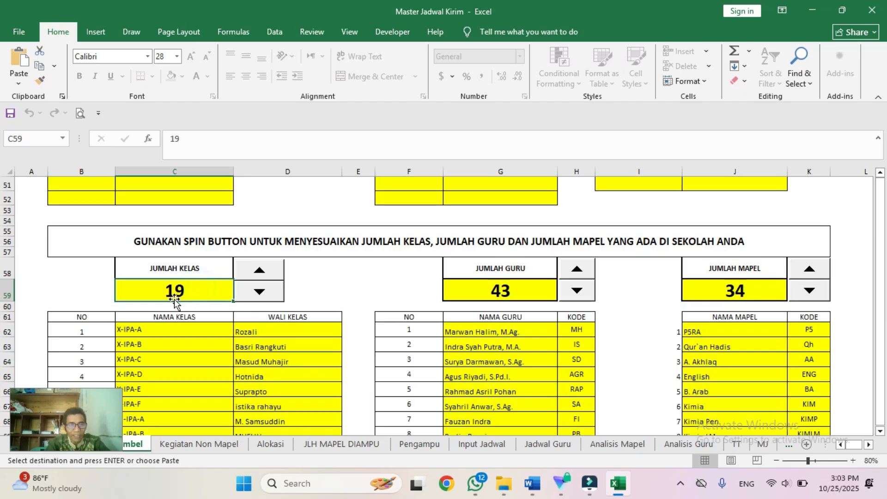
pyautogui.click(259, 291)
pyautogui.click(260, 290)
pyautogui.click(259, 290)
pyautogui.click(257, 292)
pyautogui.click(259, 269)
pyautogui.click(259, 269)
pyautogui.click(260, 268)
pyautogui.click(260, 269)
pyautogui.click(261, 270)
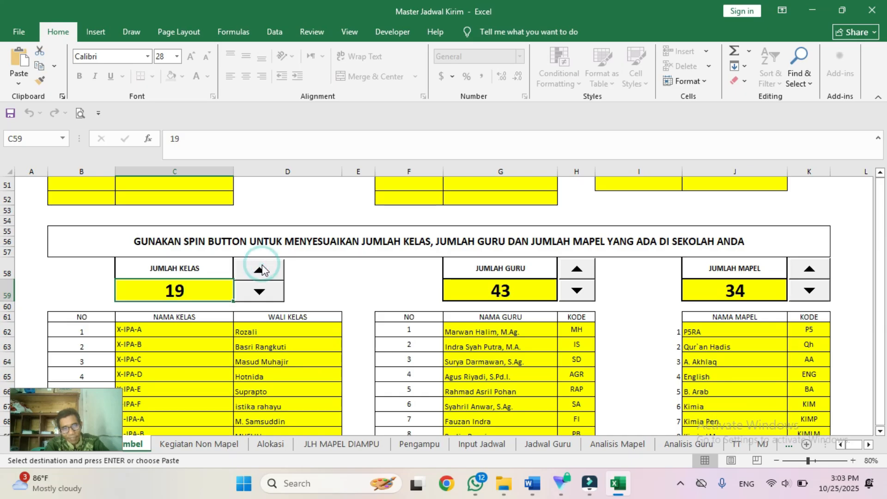
# Review the NAMA KELAS, WALI KELAS and NAMA GURU entries in the lists below the counts.
pyautogui.click(171, 332)
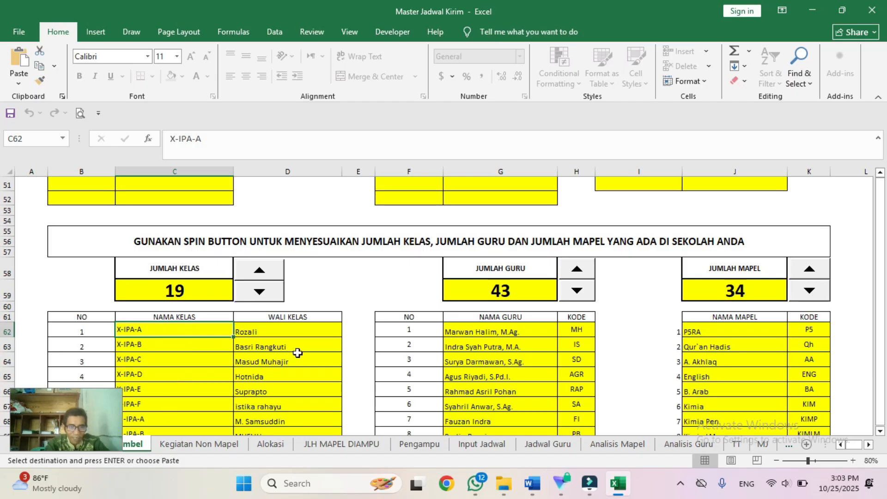
pyautogui.click(277, 335)
pyautogui.moveTo(277, 334); pyautogui.dragTo(278, 388)
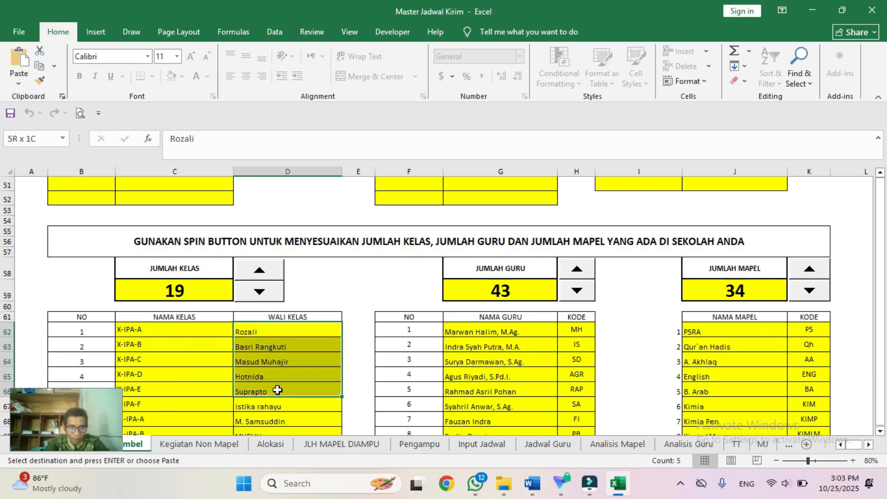
pyautogui.moveTo(487, 329); pyautogui.dragTo(478, 398)
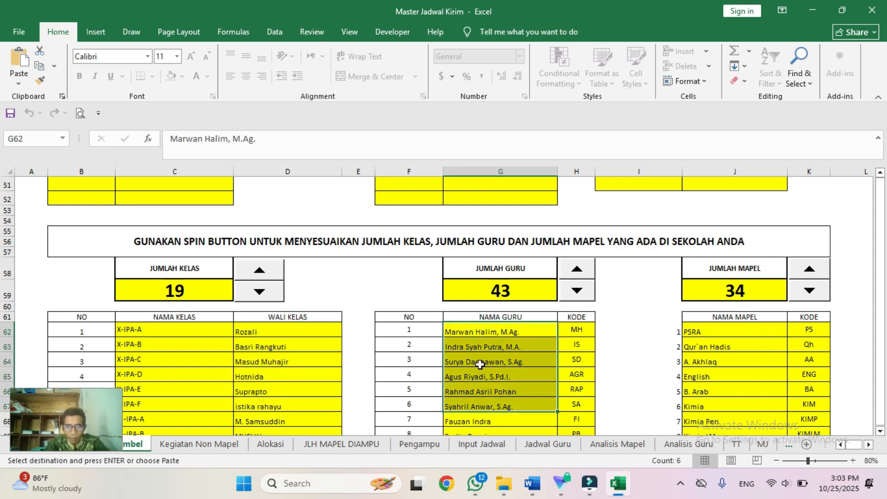
# Try 1 and @ as the KODE of the first teacher in the NAMA GURU list.
pyautogui.click(578, 332)
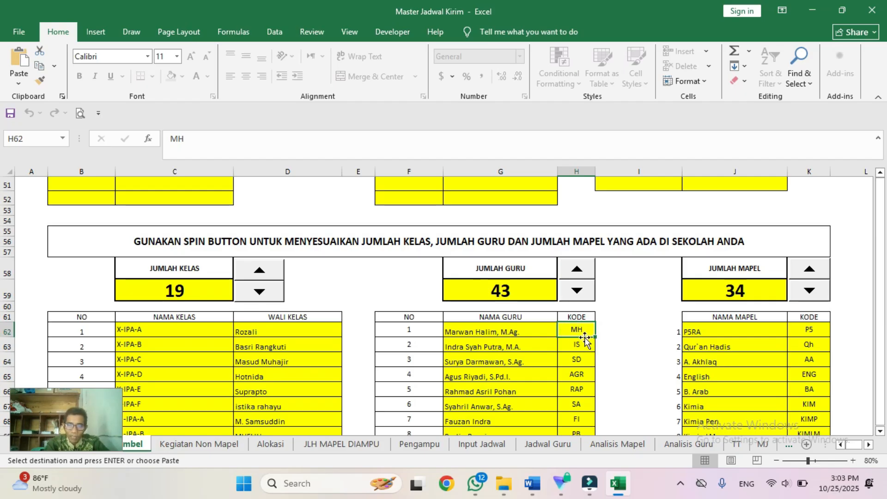
pyautogui.write('1')
pyautogui.press('Return')
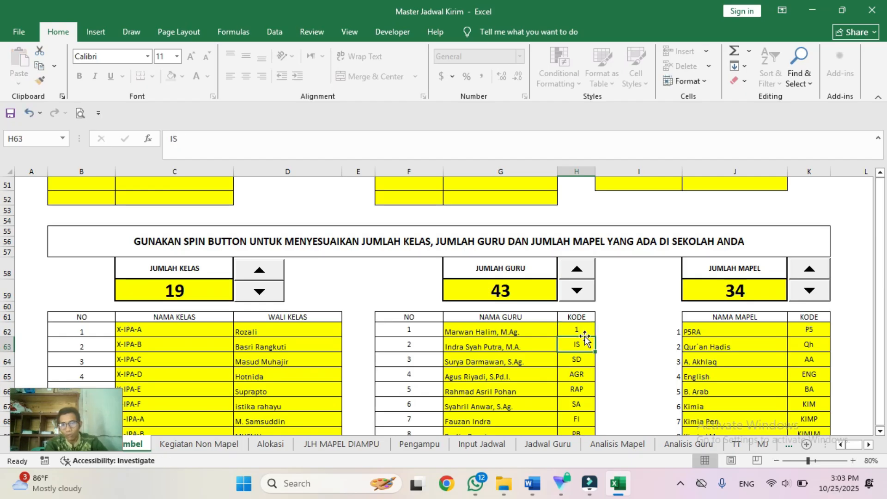
pyautogui.click(584, 331)
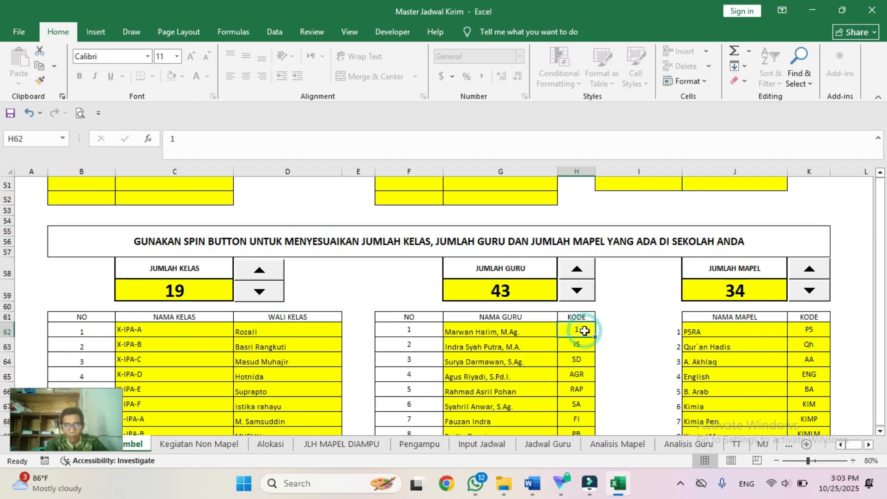
pyautogui.write('@')
pyautogui.press('Return')
# Set the first teacher's KODE to MH.
pyautogui.click(584, 330)
pyautogui.write('MH')
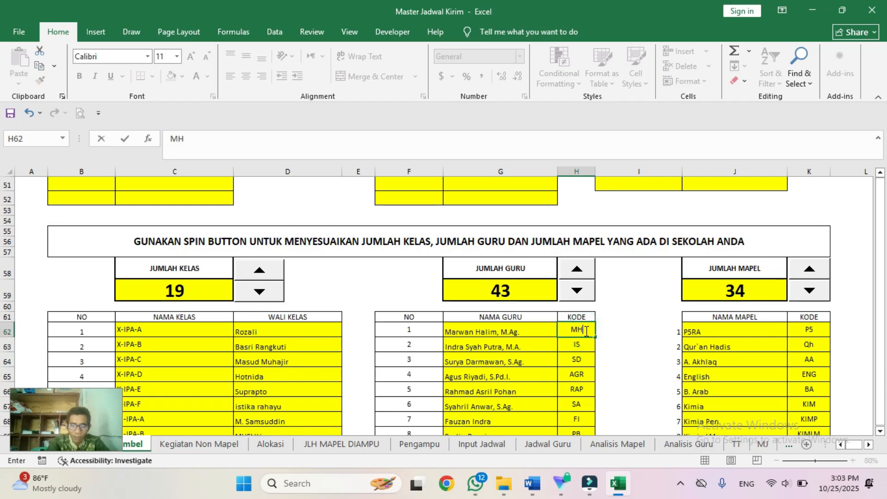
pyautogui.press('Return')
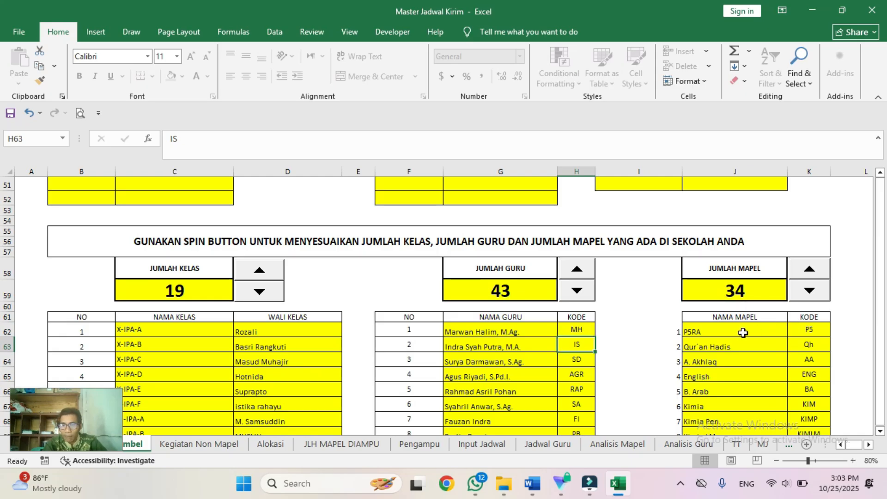
# Try the plain number 1 as the KODE of the P5RA subject.
pyautogui.click(810, 331)
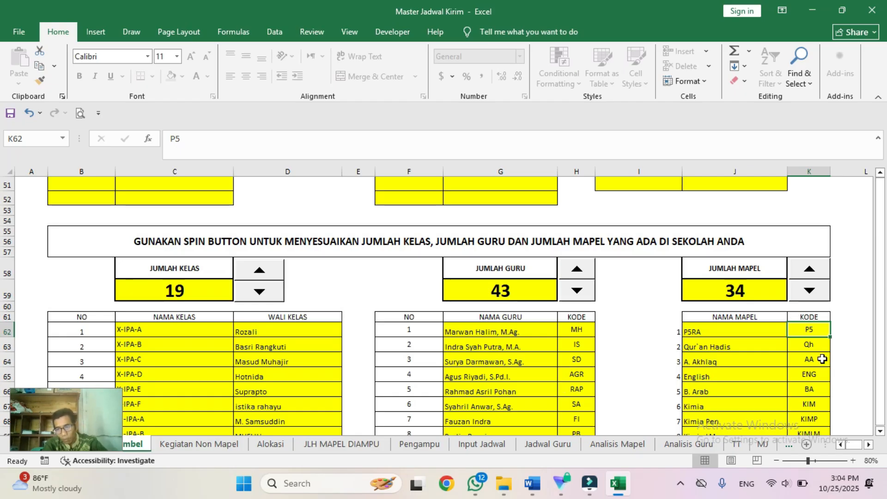
pyautogui.write('1')
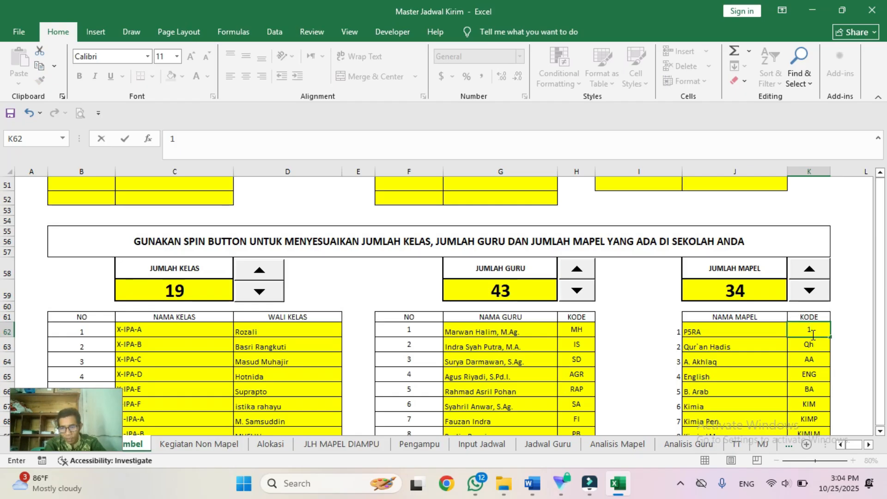
pyautogui.press('Return')
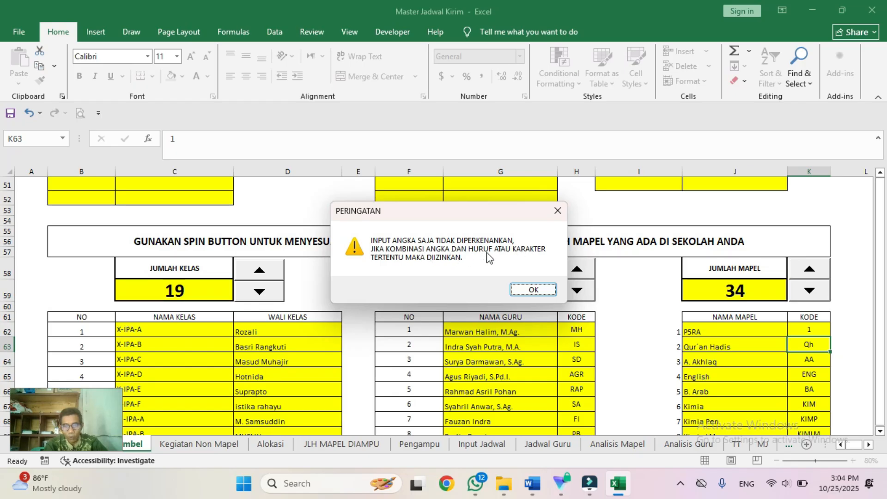
pyautogui.click(533, 289)
# Try the combined codes 1@ and 1A as the KODE of the P5RA subject.
pyautogui.click(798, 330)
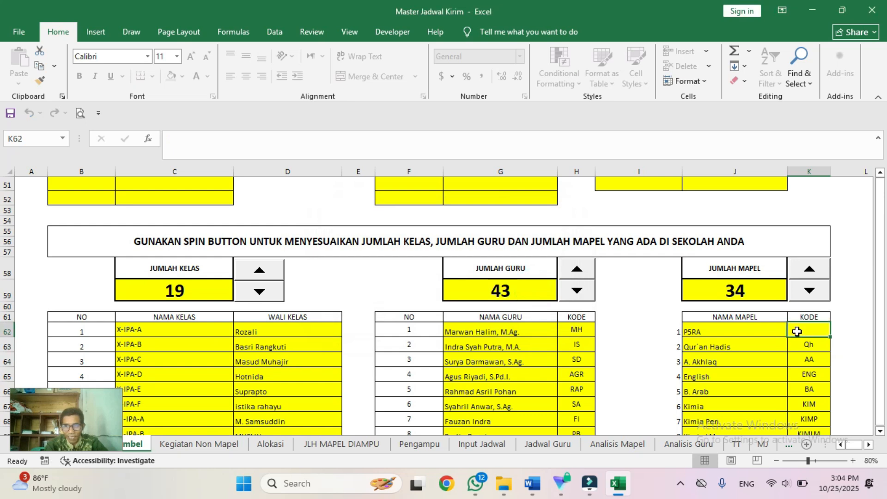
pyautogui.write('1@')
pyautogui.press('Return')
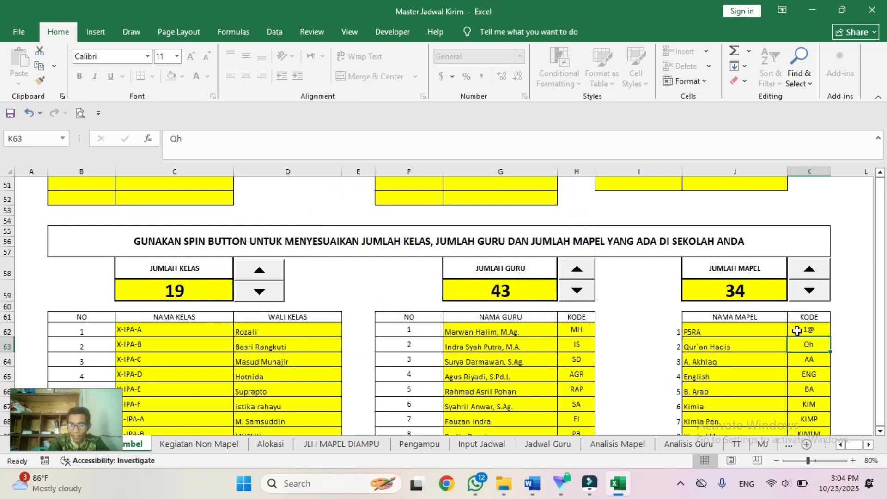
pyautogui.click(797, 331)
pyautogui.write('1')
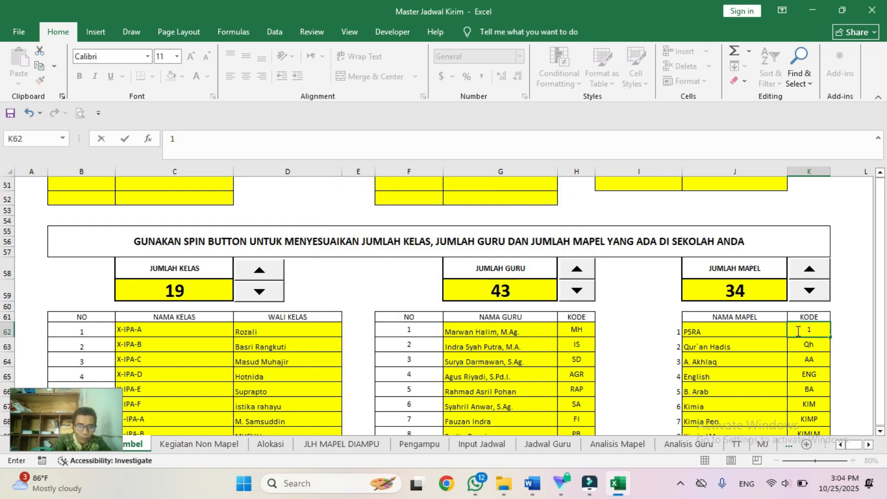
pyautogui.write('A')
pyautogui.press('Return')
# Set the KODE of the P5RA subject to P5.
pyautogui.click(797, 330)
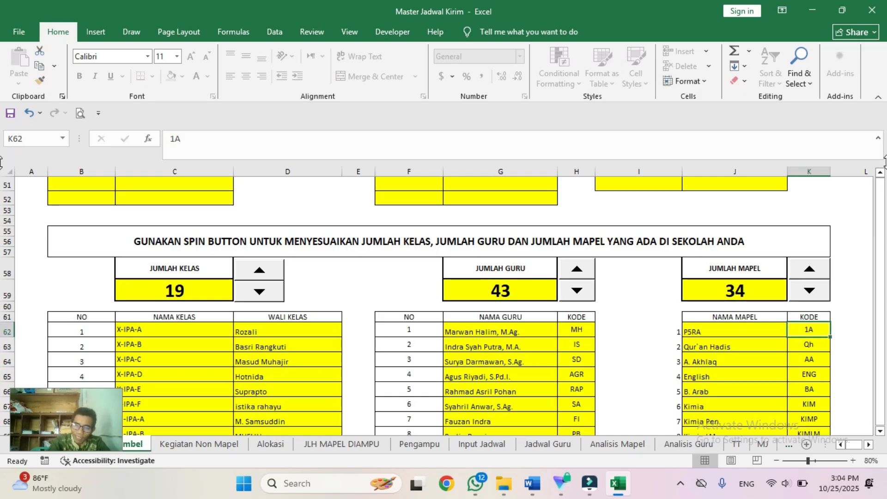
pyautogui.write('Qh')
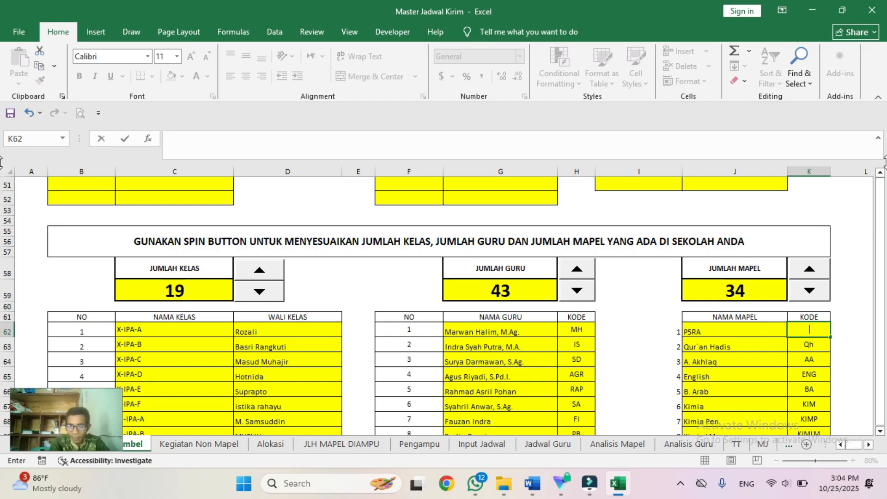
pyautogui.write('P5')
pyautogui.press('Return')
# Try the first teacher's code, MH, as the KODE of the P5RA subject.
pyautogui.press('Up')
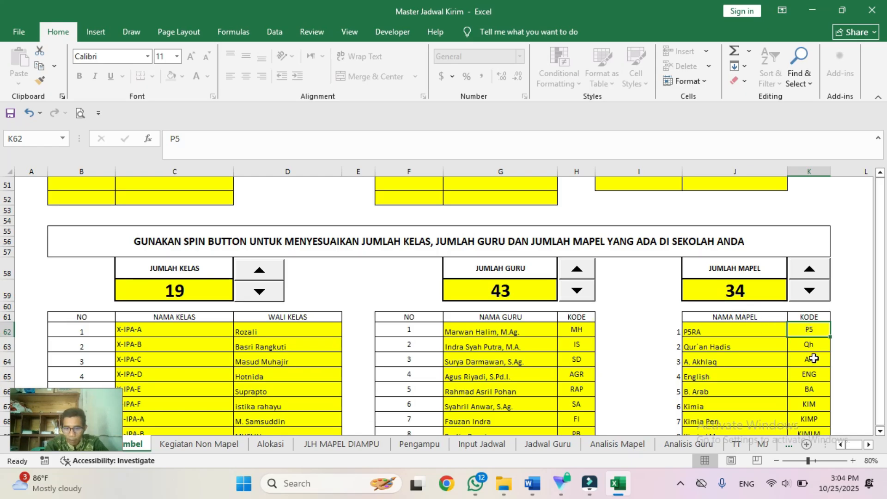
pyautogui.write('MH')
pyautogui.press('Return')
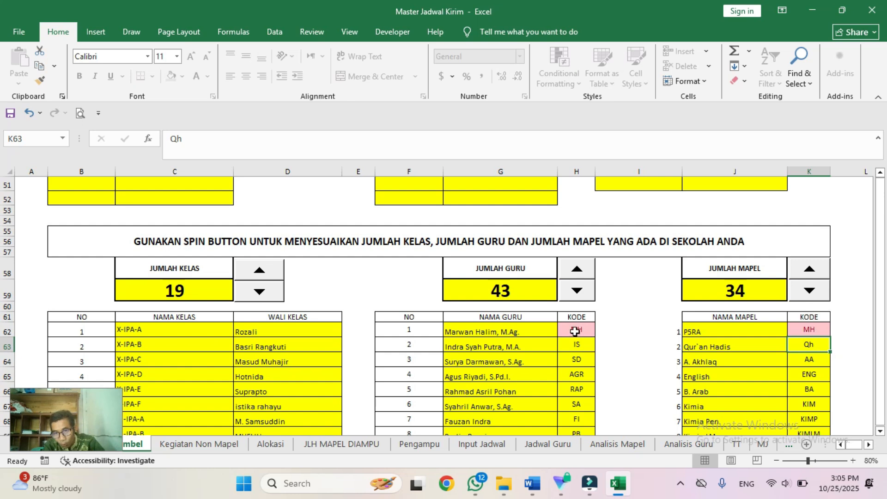
# Replace the duplicate code on the P5RA subject with P5.
pyautogui.click(813, 330)
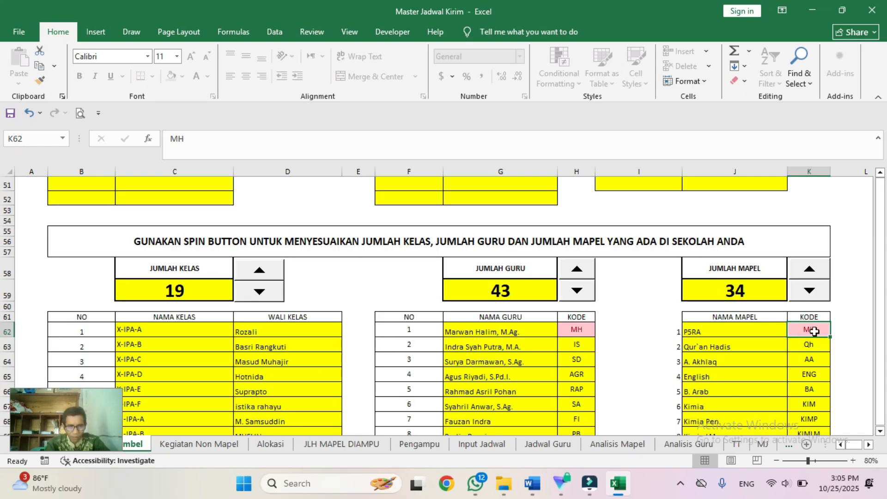
pyautogui.click(811, 370)
pyautogui.click(816, 329)
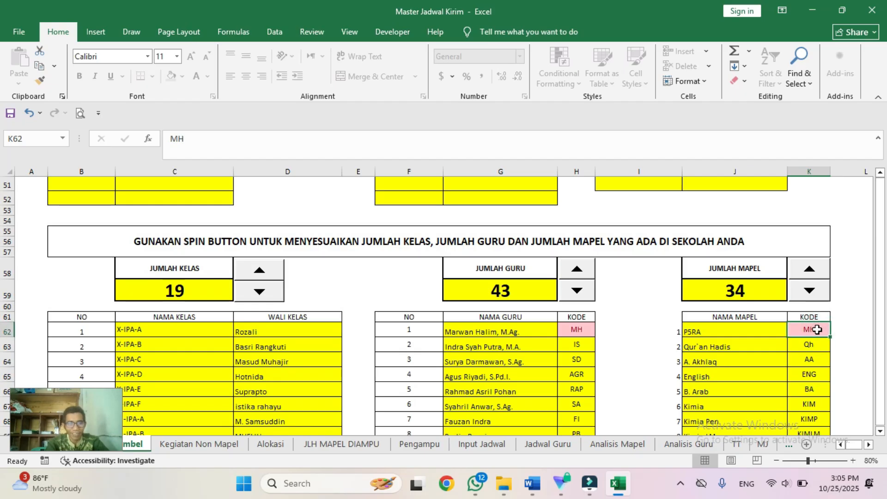
pyautogui.write('1')
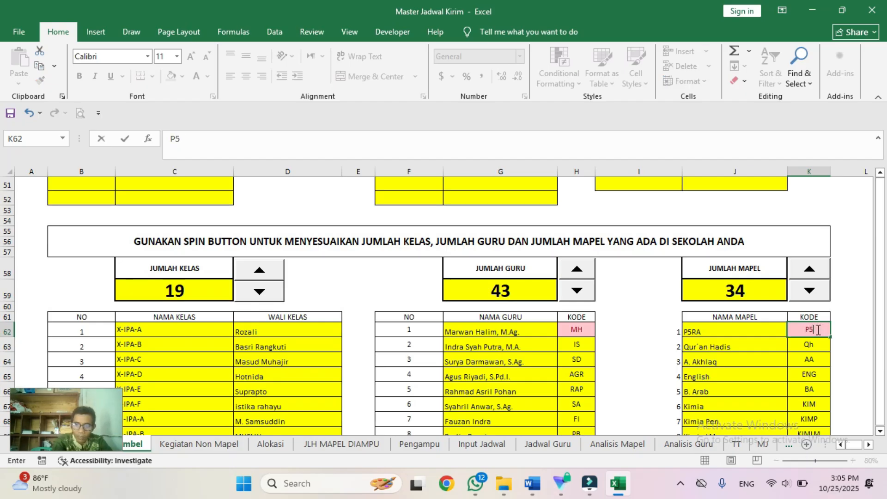
pyautogui.write('5')
pyautogui.press('Return')
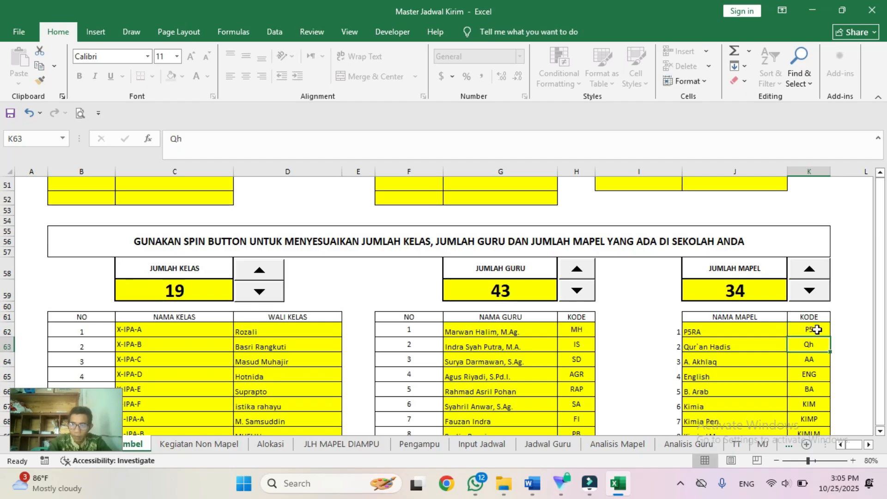
# Look through the class, teacher and subject lists down past the last subject row.
pyautogui.click(813, 411)
pyautogui.press('Down')
pyautogui.press('Down')
pyautogui.press('Down')
pyautogui.press('Down')
pyautogui.press('Down')
pyautogui.press('Down')
pyautogui.press('Down')
pyautogui.press('Down')
pyautogui.press('Down')
pyautogui.press('Down')
pyautogui.press('Down')
pyautogui.press('Down')
pyautogui.press('Down')
pyautogui.press('Down')
pyautogui.press('Down')
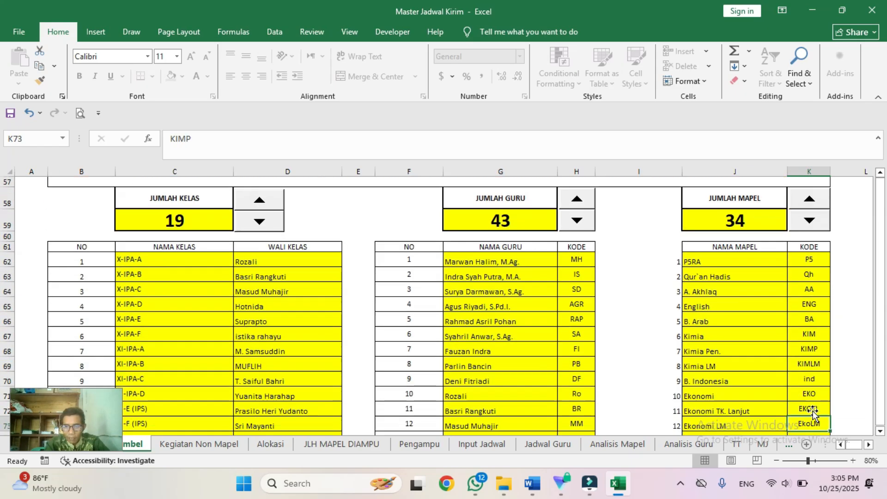
pyautogui.press('Down')
pyautogui.press('Down')
pyautogui.press('Down')
pyautogui.press('Down')
pyautogui.press('Down')
pyautogui.press('Down')
pyautogui.press('Down')
pyautogui.press('Down')
pyautogui.press('Down')
pyautogui.press('Down')
pyautogui.press('Down')
pyautogui.press('Down')
pyautogui.press('Down')
pyautogui.press('Down')
pyautogui.press('Down')
pyautogui.press('Down')
pyautogui.press('Down')
pyautogui.press('Down')
pyautogui.press('Down')
pyautogui.press('Down')
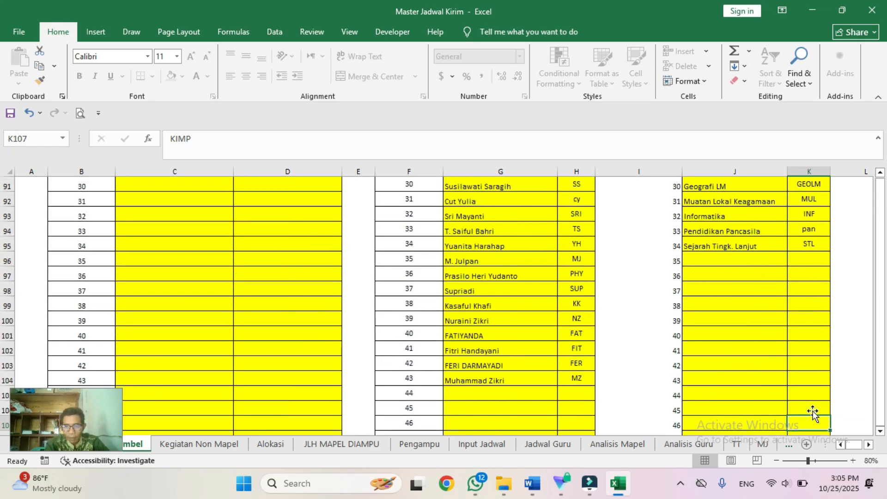
pyautogui.press('Down')
pyautogui.press('Down')
pyautogui.press('Down')
pyautogui.press('Down')
pyautogui.press('Down')
pyautogui.press('Down')
pyautogui.press('Down')
pyautogui.press('Down')
pyautogui.press('Down')
pyautogui.press('Down')
pyautogui.press('Down')
pyautogui.press('Down')
pyautogui.press('Down')
pyautogui.press('Down')
pyautogui.press('Down')
pyautogui.press('Down')
pyautogui.press('Down')
pyautogui.press('Down')
pyautogui.press('Down')
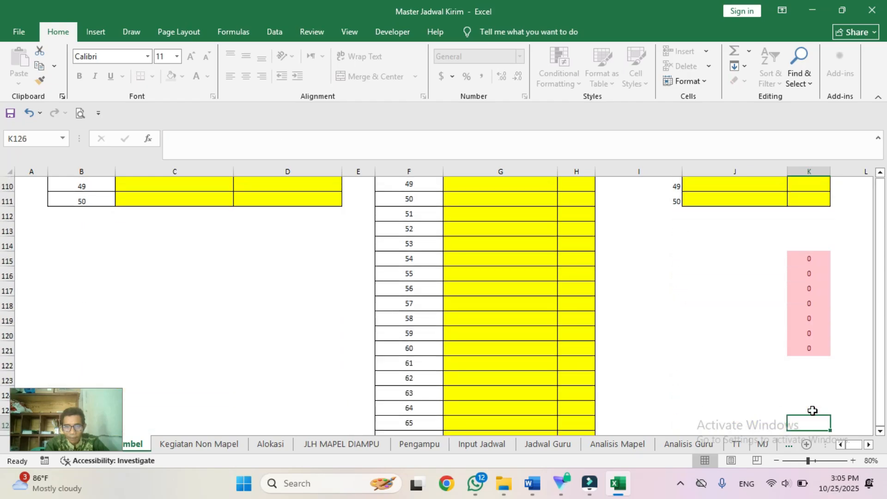
pyautogui.press('Down')
pyautogui.press('Down')
pyautogui.press('Down')
pyautogui.press('Down')
pyautogui.press('Down')
# Return to the school data and the SENIN, SELASA and RABU time tables above the lists.
pyautogui.press('Up')
pyautogui.press('Up')
pyautogui.press('Up')
pyautogui.press('Up')
pyautogui.press('Up')
pyautogui.press('Up')
pyautogui.press('Up')
pyautogui.press('Up')
pyautogui.press('Up')
pyautogui.press('Up')
pyautogui.press('Up')
pyautogui.press('Up')
pyautogui.press('Up')
pyautogui.press('Up')
pyautogui.press('Up')
pyautogui.press('Up')
pyautogui.press('Up')
pyautogui.press('Up')
pyautogui.press('Up')
pyautogui.press('Up')
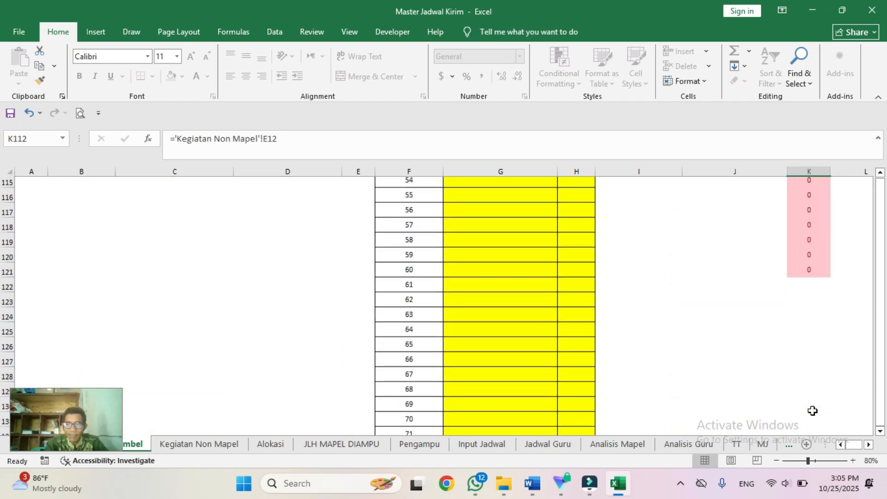
pyautogui.hotkey('ctrl', 'Up')
pyautogui.press('Down')
pyautogui.press('Down')
pyautogui.press('Down')
pyautogui.press('Down')
pyautogui.press('Down')
pyautogui.press('Down')
pyautogui.press('Down')
pyautogui.press('Down')
pyautogui.press('Down')
pyautogui.press('Down')
pyautogui.press('Down')
pyautogui.press('Down')
pyautogui.press('Down')
pyautogui.press('Down')
pyautogui.press('Down')
pyautogui.press('Down')
pyautogui.press('Down')
pyautogui.press('Down')
pyautogui.press('Down')
pyautogui.press('Down')
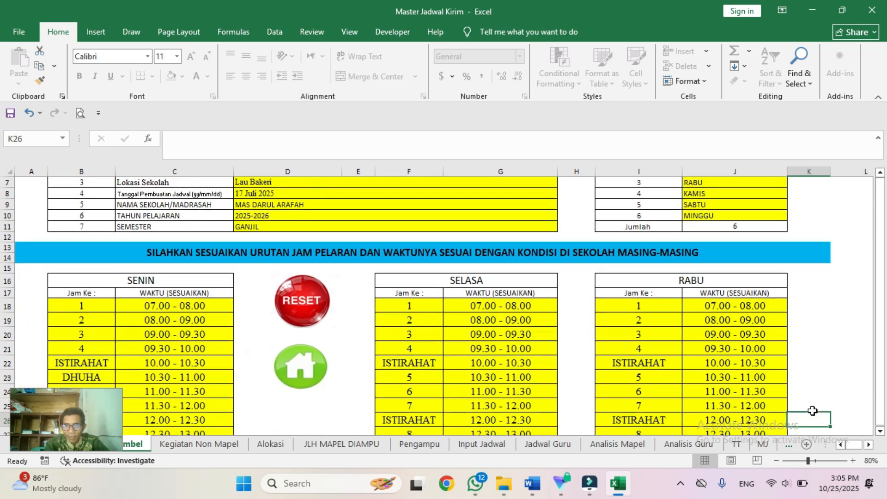
# Copy the first ten teacher names from the NAMA GURU list into a new blank workbook, pasting values only from A1.
pyautogui.press('Down')
pyautogui.press('Down')
pyautogui.press('Down')
pyautogui.press('Down')
pyautogui.press('Down')
pyautogui.press('Down')
pyautogui.press('Down')
pyautogui.press('Down')
pyautogui.press('Down')
pyautogui.press('Down')
pyautogui.press('Down')
pyautogui.press('Down')
pyautogui.press('Down')
pyautogui.press('Down')
pyautogui.press('Down')
pyautogui.press('Down')
pyautogui.press('Down')
pyautogui.press('Down')
pyautogui.press('Down')
pyautogui.press('Down')
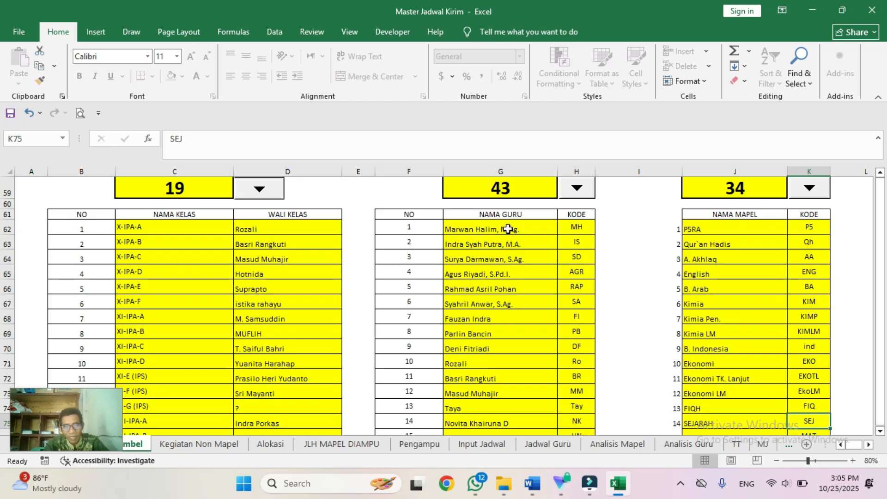
pyautogui.moveTo(507, 228); pyautogui.dragTo(504, 368)
pyautogui.hotkey('ctrl', 'c')
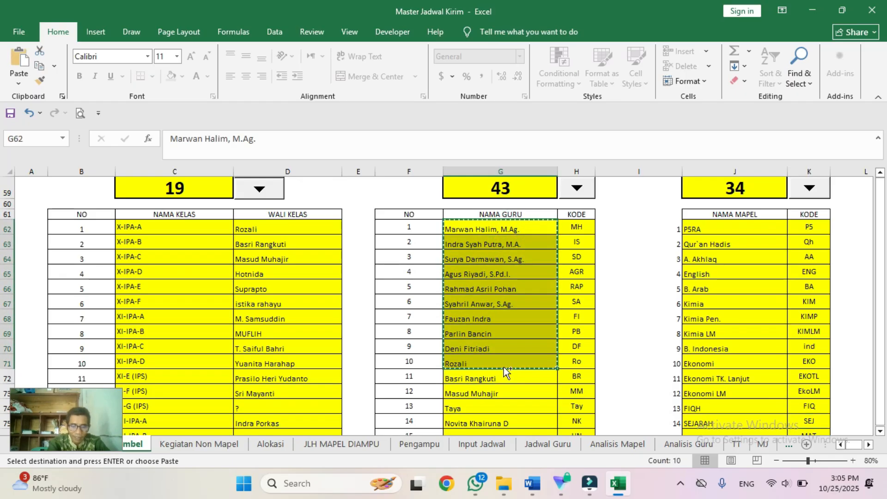
pyautogui.hotkey('ctrl', 'n')
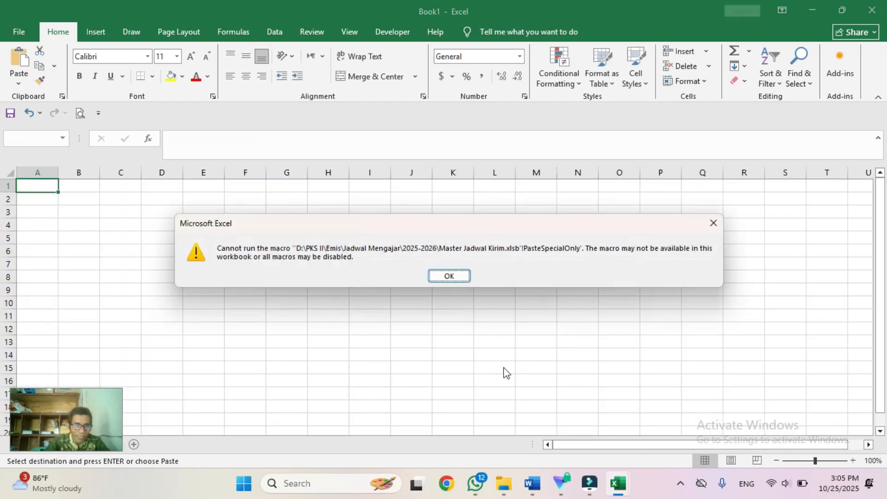
pyautogui.press('Return')
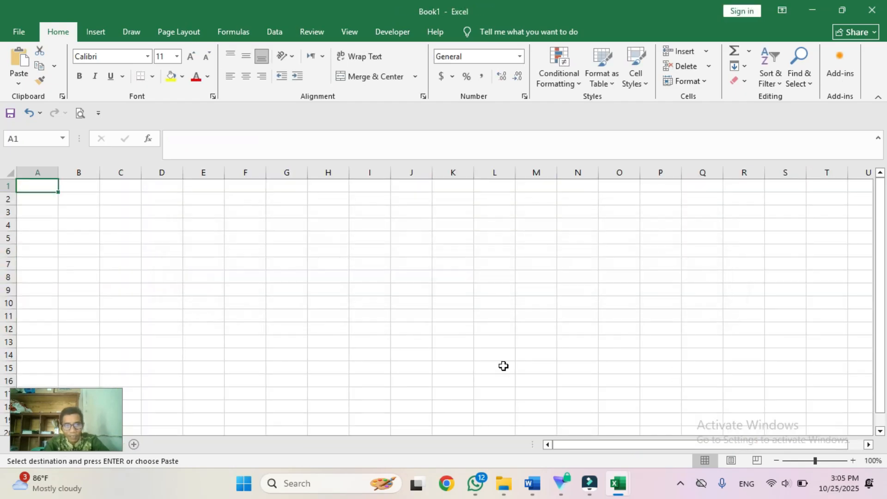
pyautogui.click(18, 82)
pyautogui.click(18, 167)
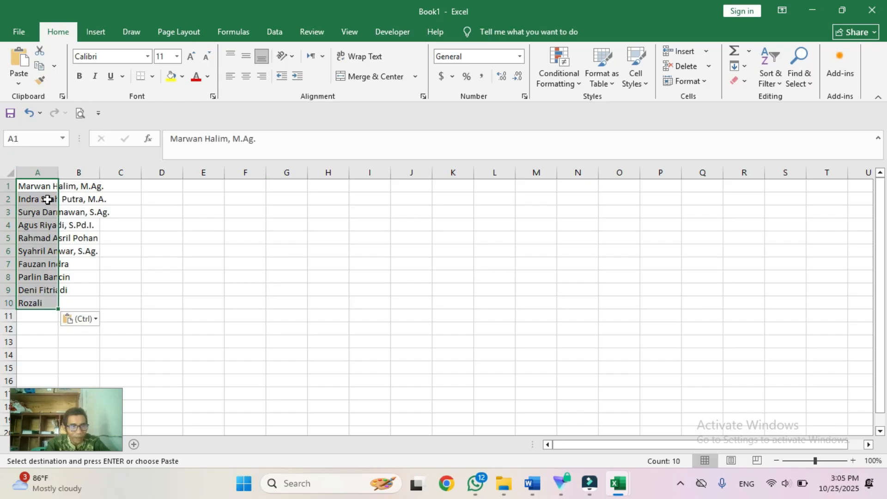
# Widen column A in the new workbook to fit the names, and copy the ten names in A1:A10.
pyautogui.moveTo(58, 172); pyautogui.dragTo(239, 210)
pyautogui.click(67, 220)
pyautogui.click(60, 187)
pyautogui.moveTo(60, 187); pyautogui.dragTo(62, 305)
pyautogui.hotkey('ctrl', 'c')
# Switch to the Master Jadwal Kirim workbook and try a regular paste of the copied names at the first NAMA GURU row.
pyautogui.hotkey('alt', 'Tab')
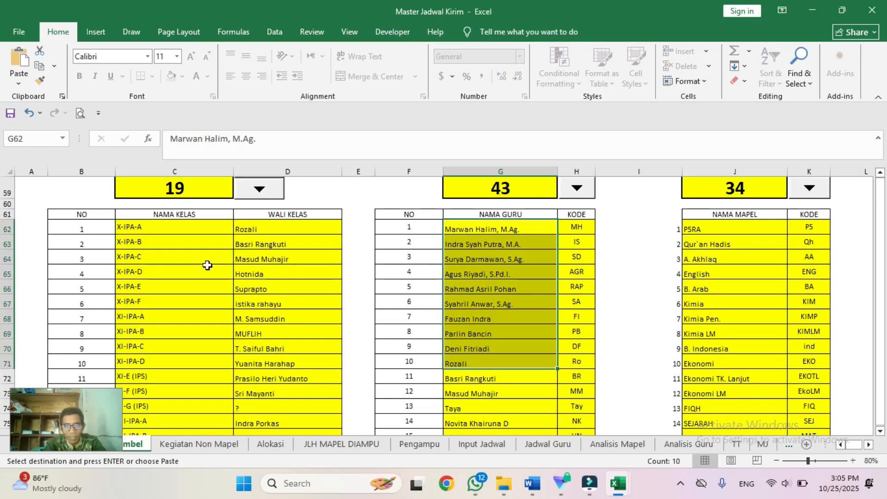
pyautogui.click(457, 231)
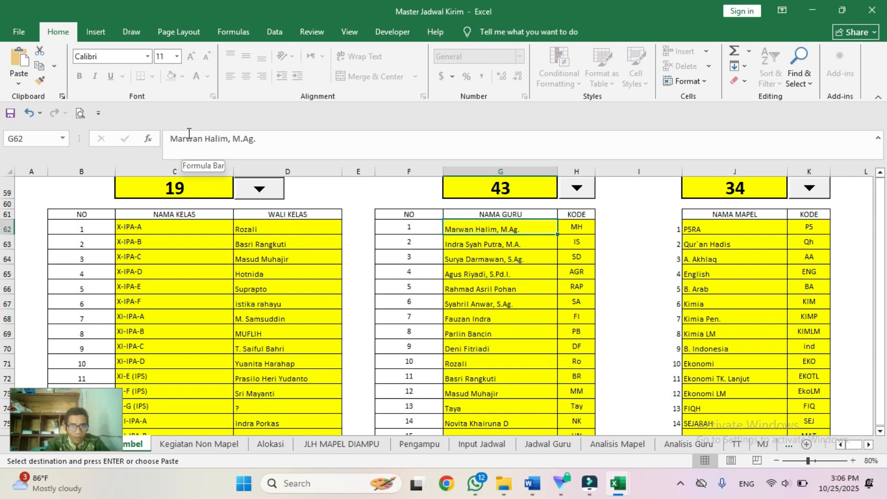
pyautogui.hotkey('ctrl', 'v')
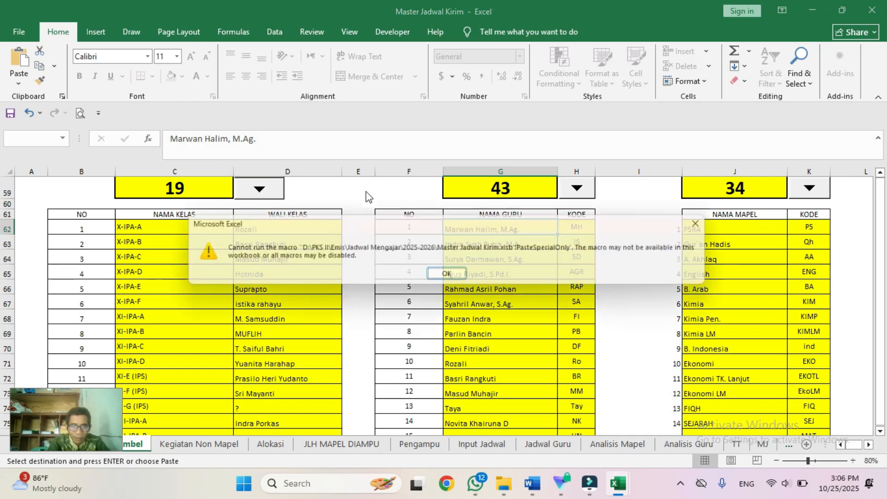
pyautogui.click(466, 276)
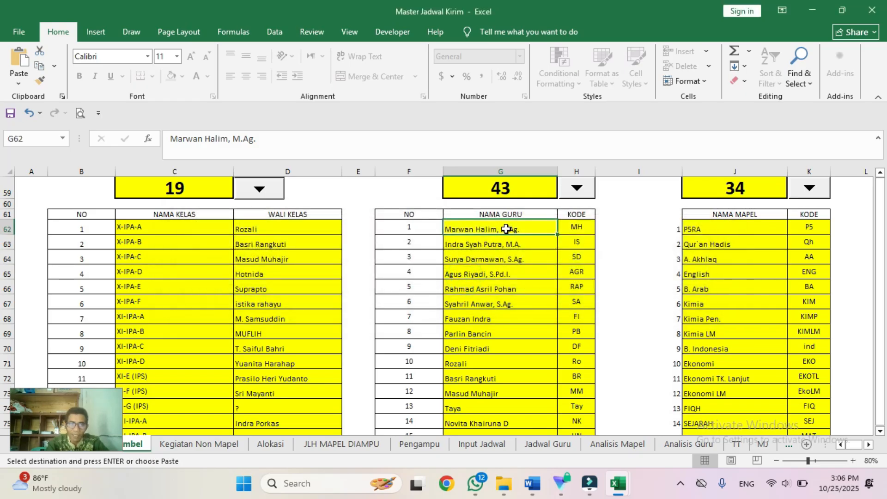
# Paste the ten names from the new workbook as values only into the NAMA GURU list, starting at row 1.
pyautogui.hotkey('alt', 'Tab')
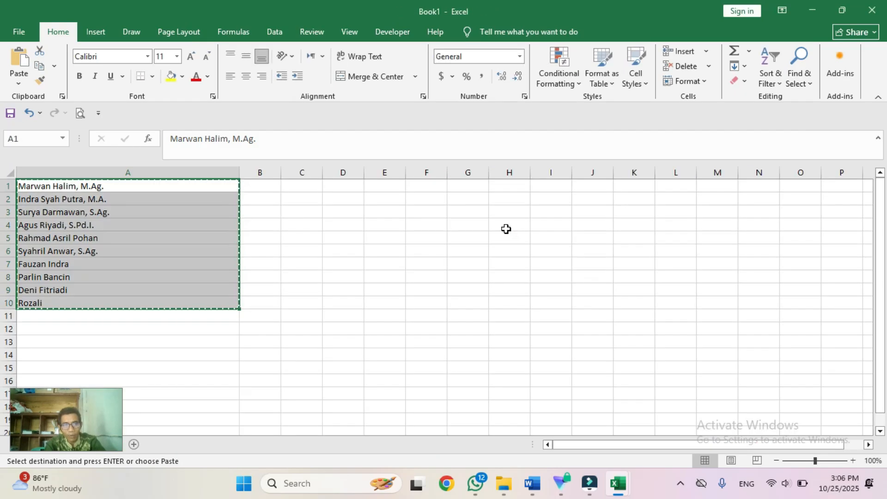
pyautogui.hotkey('alt', 'Tab')
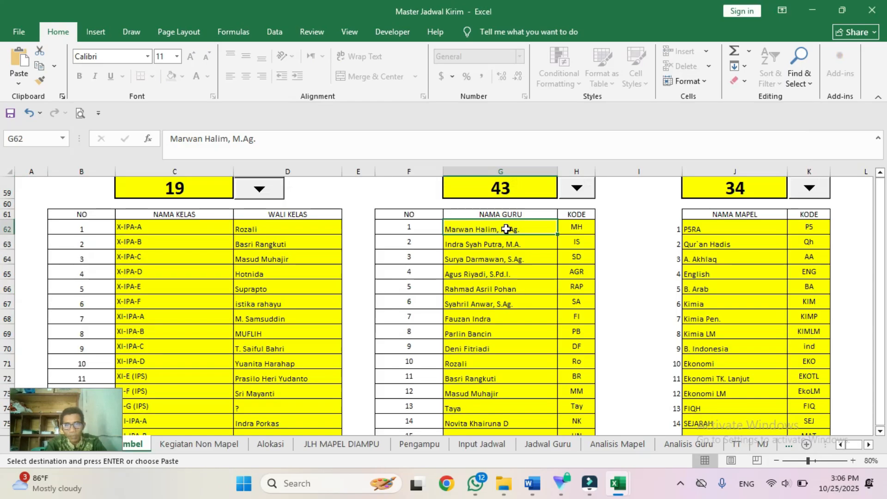
pyautogui.click(18, 79)
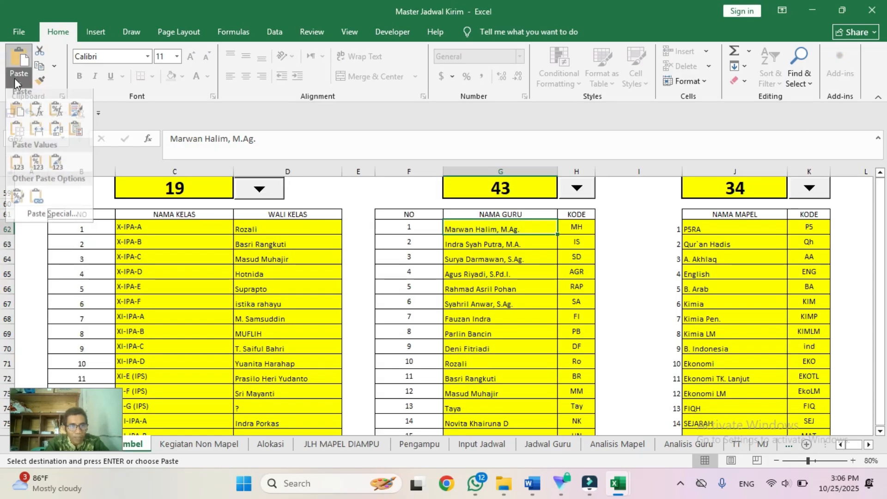
pyautogui.click(17, 168)
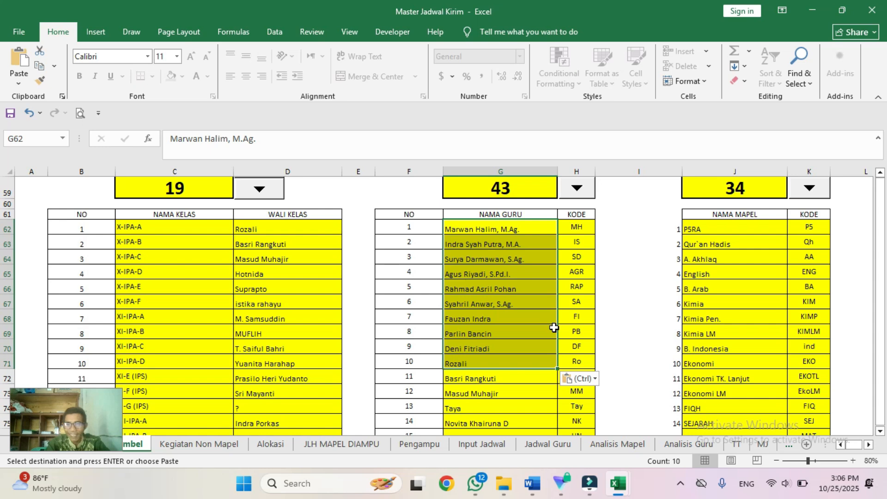
# Review the values-only paste option for the first NAMA GURU cell without pasting again.
pyautogui.click(20, 83)
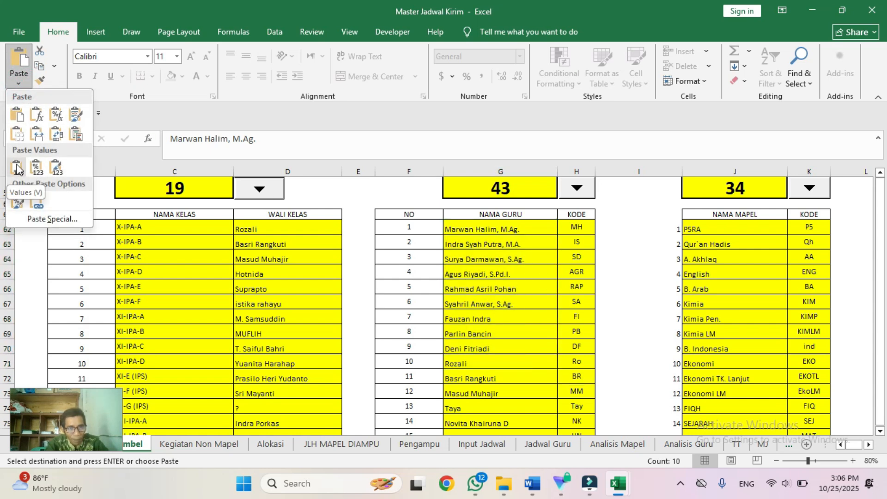
pyautogui.click(480, 292)
pyautogui.click(475, 225)
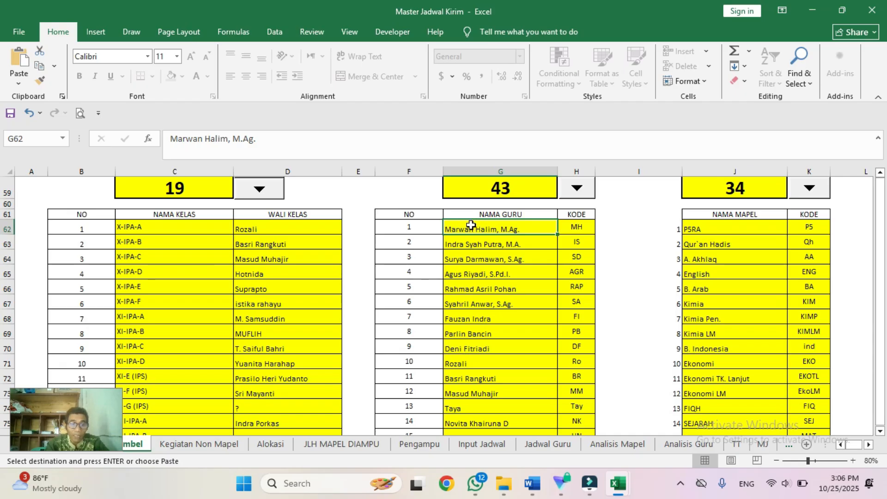
pyautogui.click(18, 82)
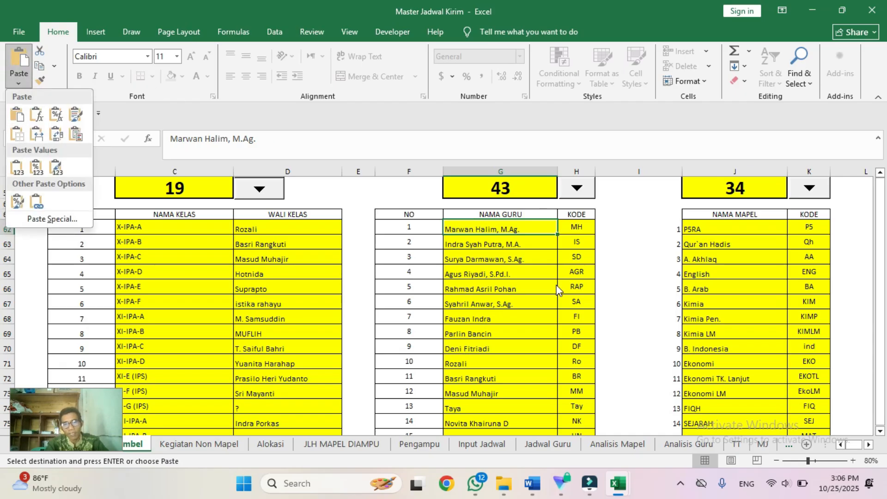
pyautogui.click(503, 280)
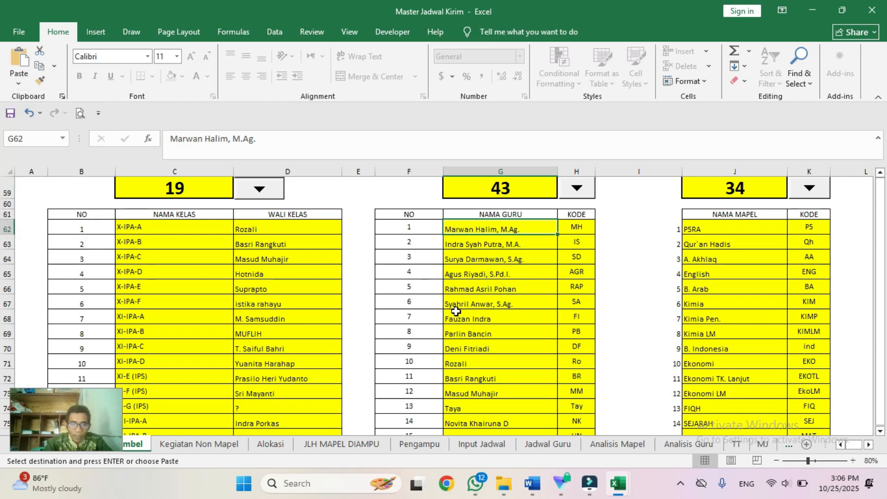
# Look back up through the daily lesson time tables and return to the workbook's home menu.
pyautogui.press('Up')
pyautogui.press('Up')
pyautogui.press('Up')
pyautogui.press('Up')
pyautogui.press('Up')
pyautogui.press('Up')
pyautogui.press('Up')
pyautogui.press('Up')
pyautogui.press('Up')
pyautogui.press('Up')
pyautogui.press('Up')
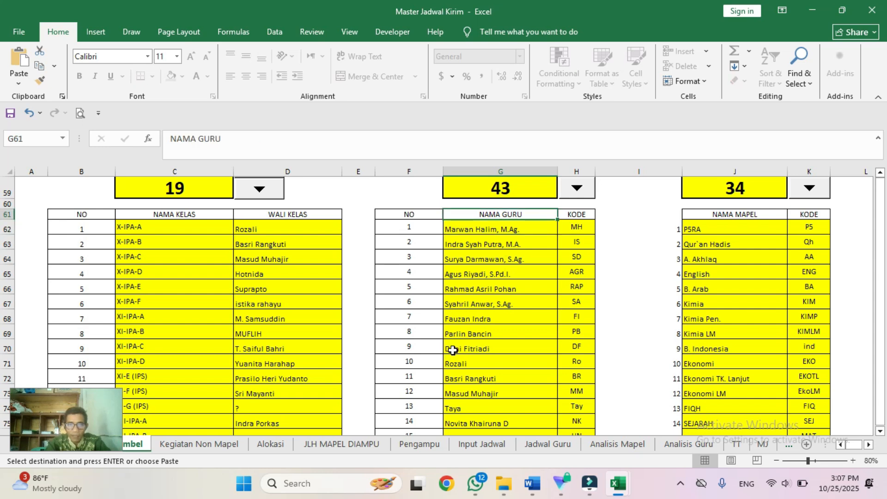
pyautogui.press('Up')
pyautogui.press('Up')
pyautogui.press('Up')
pyautogui.press('Up')
pyautogui.press('Up')
pyautogui.press('Up')
pyautogui.press('Up')
pyautogui.press('Up')
pyautogui.press('Up')
pyautogui.press('Up')
pyautogui.press('Up')
pyautogui.press('Up')
pyautogui.press('Up')
pyautogui.press('Up')
pyautogui.press('Up')
pyautogui.press('Up')
pyautogui.press('Up')
pyautogui.press('Up')
pyautogui.press('Up')
pyautogui.press('Up')
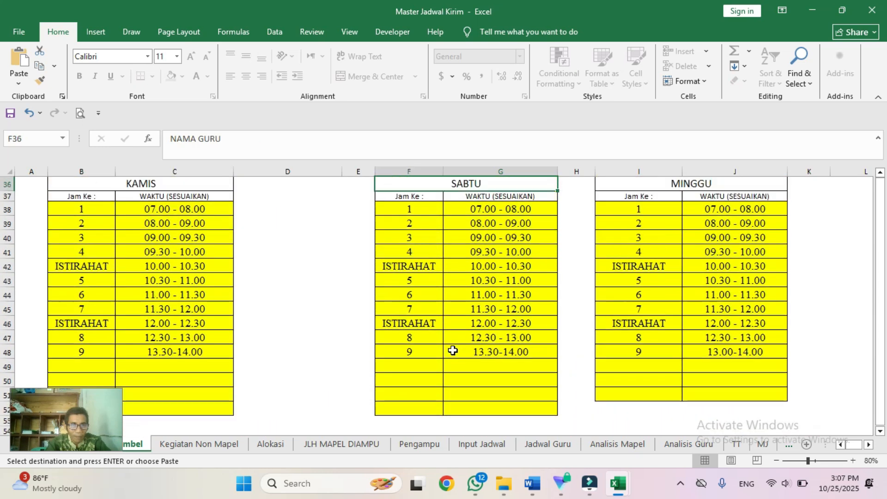
pyautogui.press('Up')
pyautogui.press('Up')
pyautogui.press('Up')
pyautogui.press('Up')
pyautogui.press('Up')
pyautogui.press('Up')
pyautogui.press('Up')
pyautogui.press('Up')
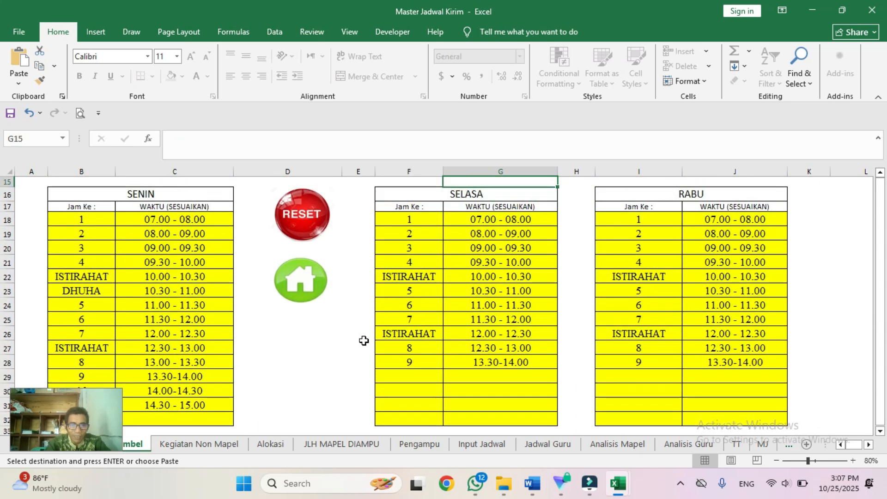
pyautogui.click(298, 286)
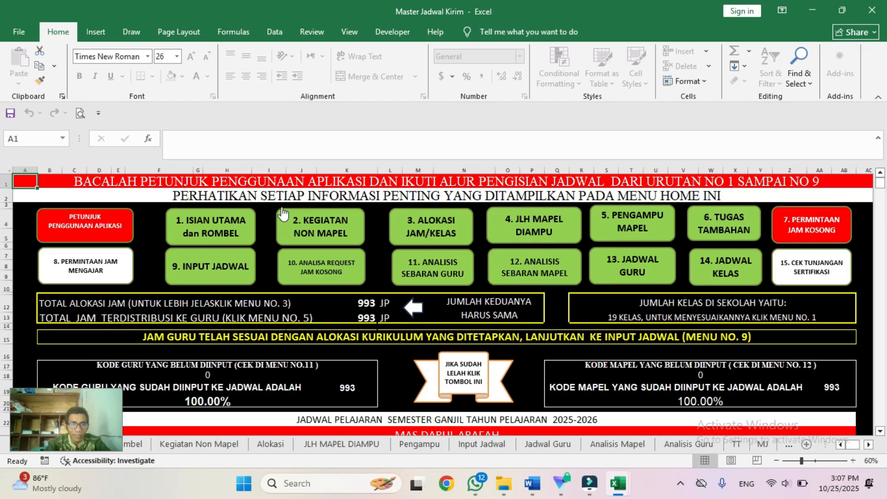
# Open ISIAN UTAMA dan ROMBEL, start the data reset, and decline its confirmation with No.
pyautogui.click(230, 221)
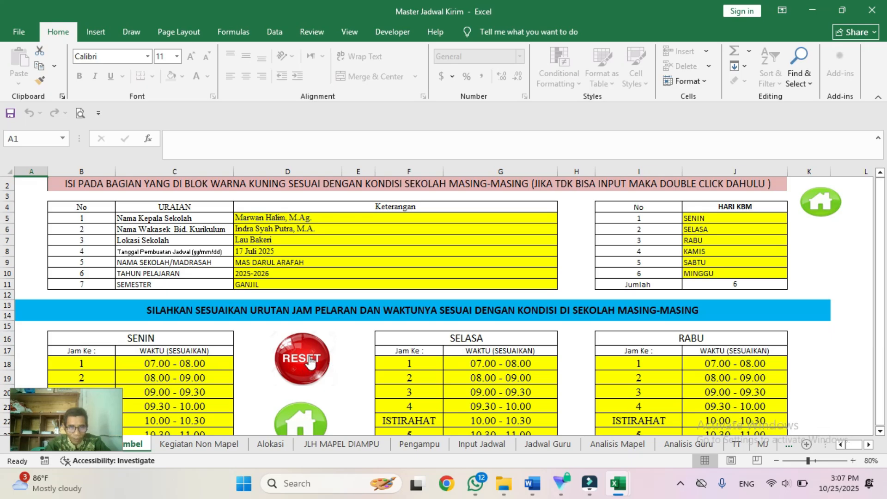
pyautogui.click(308, 368)
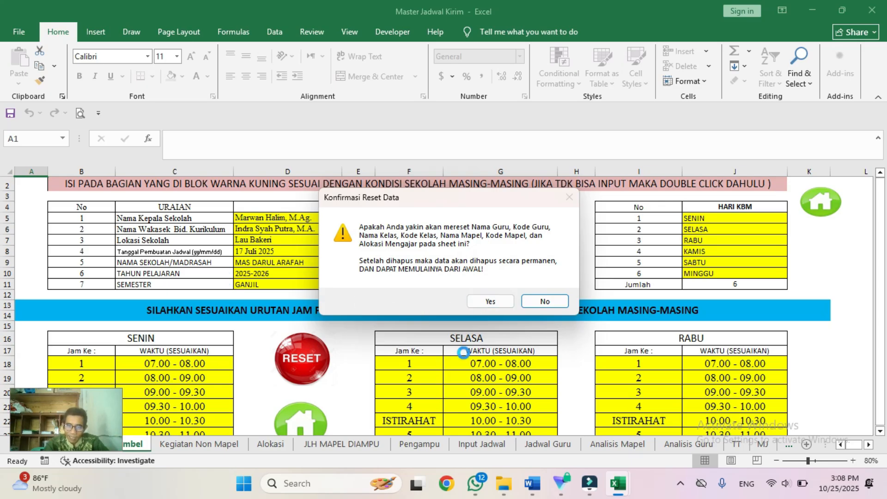
pyautogui.click(548, 304)
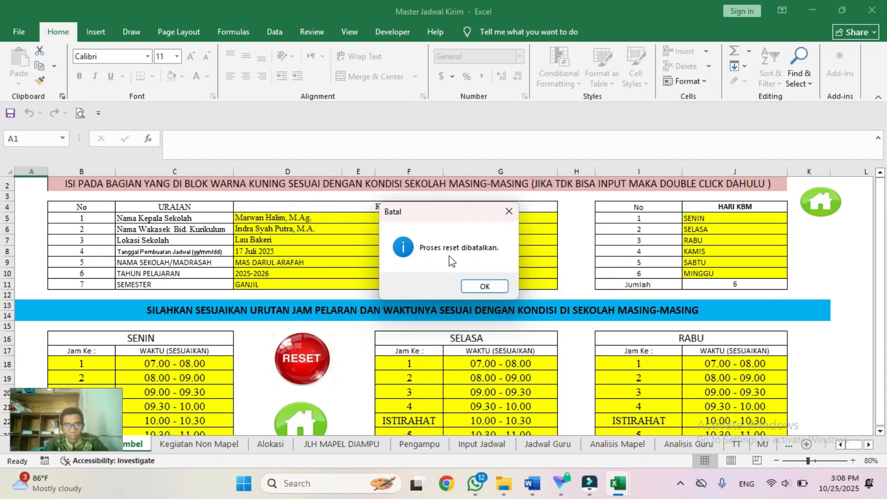
pyautogui.click(484, 286)
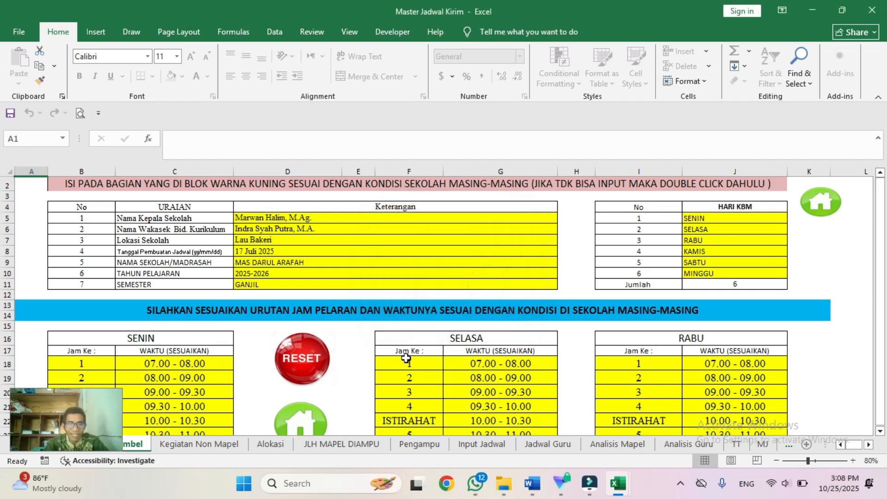
# Open KEGIATAN NON MAPEL through the home menu and enter Kebersihan as activity number 4.
pyautogui.click(801, 221)
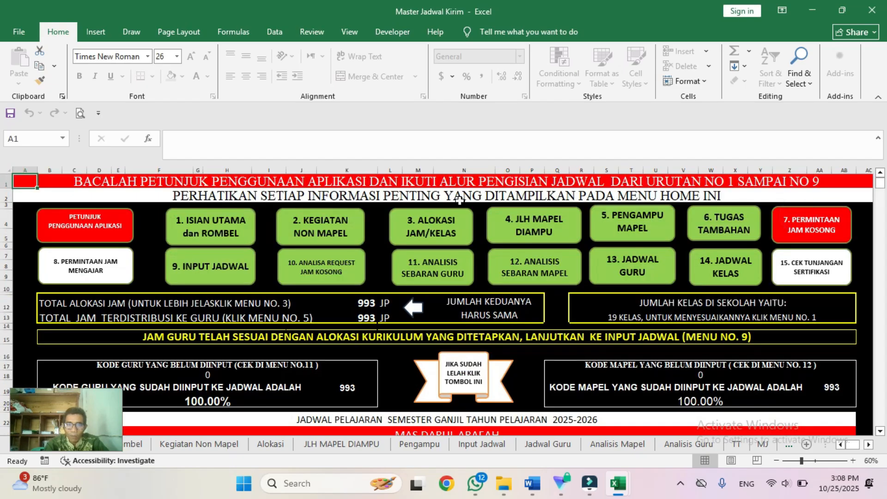
pyautogui.click(350, 237)
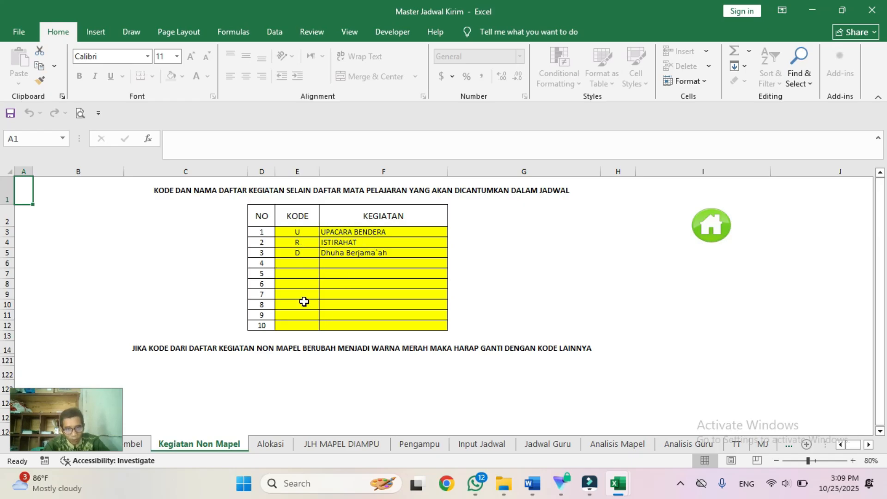
pyautogui.click(305, 264)
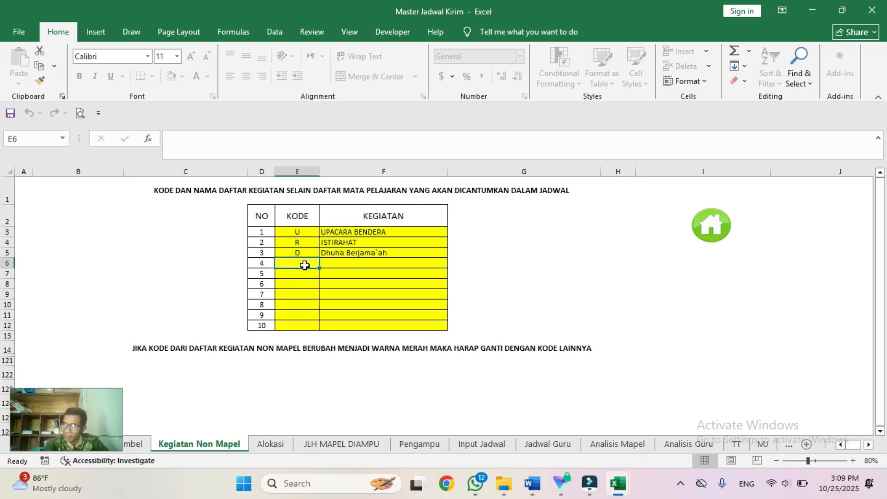
pyautogui.press('Tab')
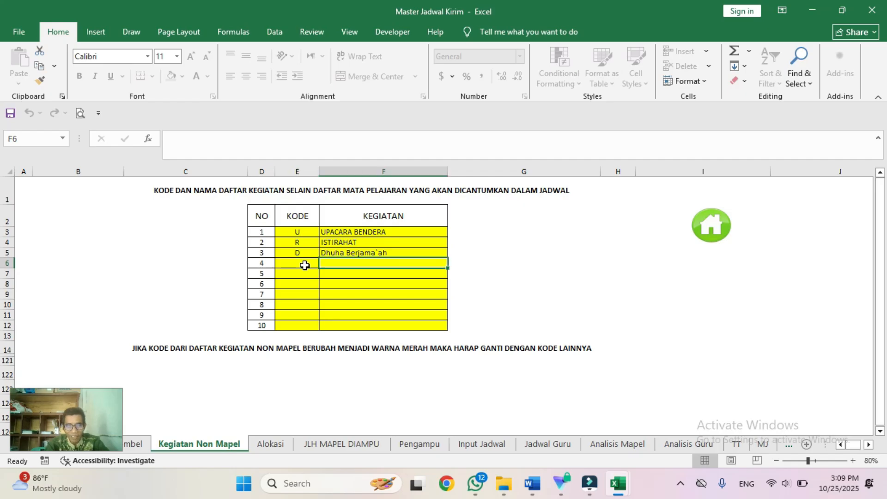
pyautogui.write('Kebersihan')
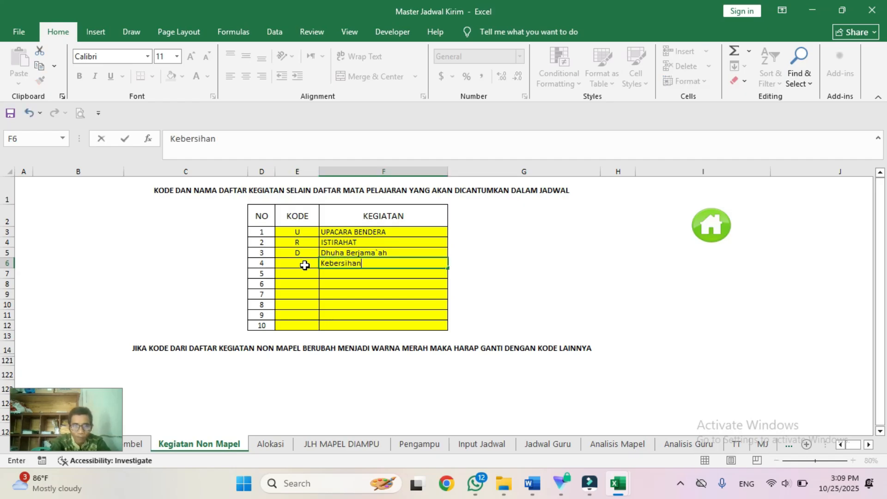
pyautogui.press('Return')
# Try Fiq as the KODE of the Kebersihan activity, and clear that code.
pyautogui.press('Up')
pyautogui.press('Left')
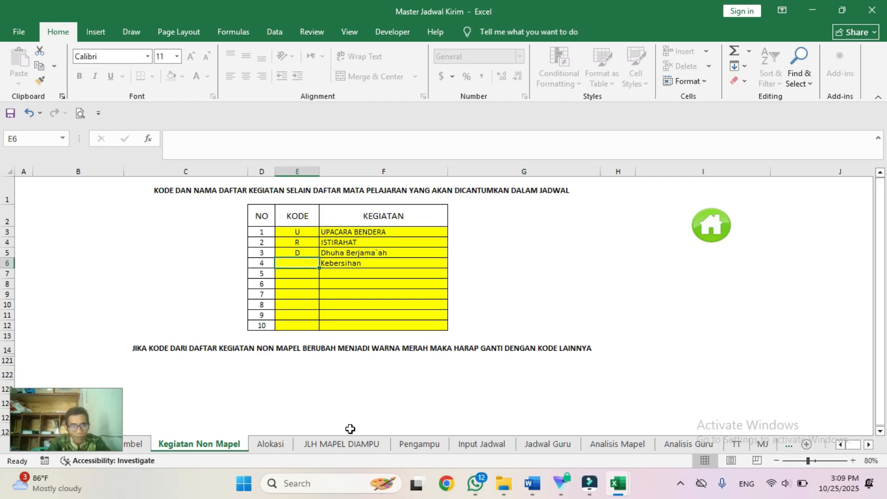
pyautogui.write('Fiq')
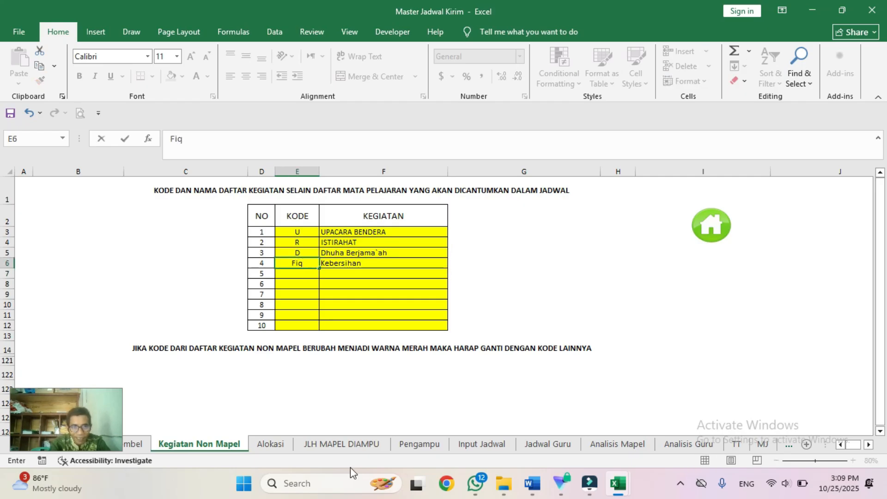
pyautogui.press('Return')
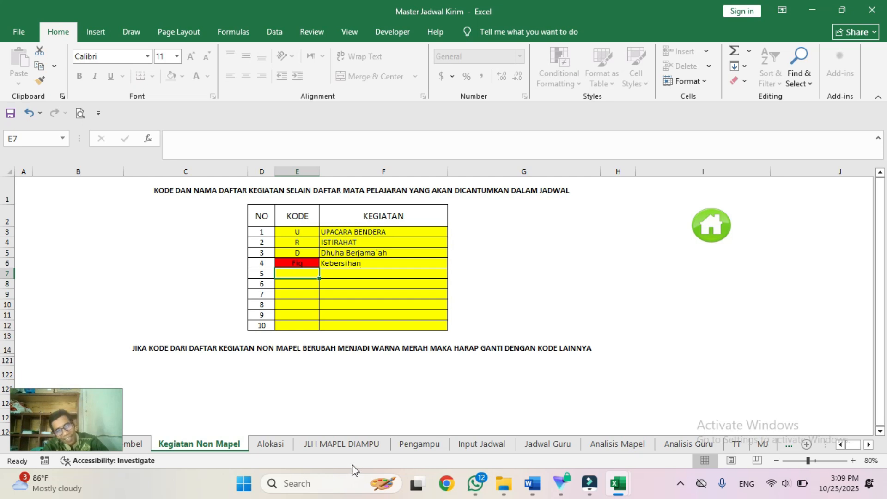
pyautogui.click(307, 264)
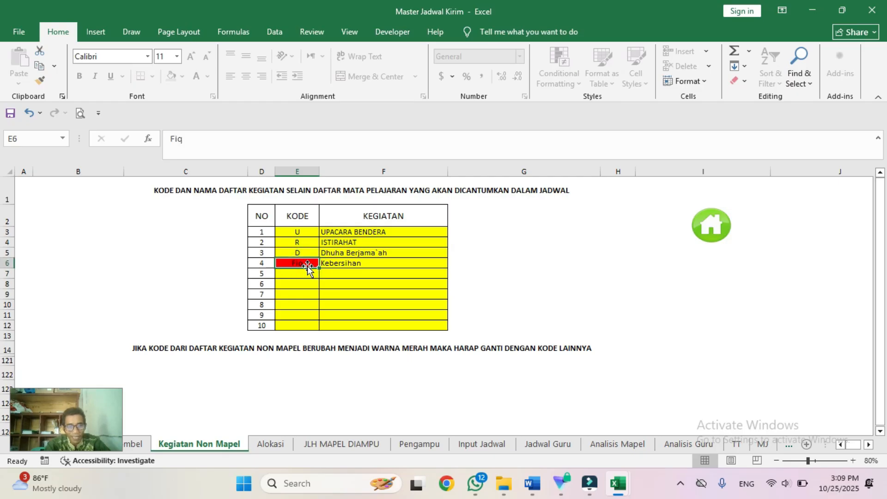
pyautogui.press('Delete')
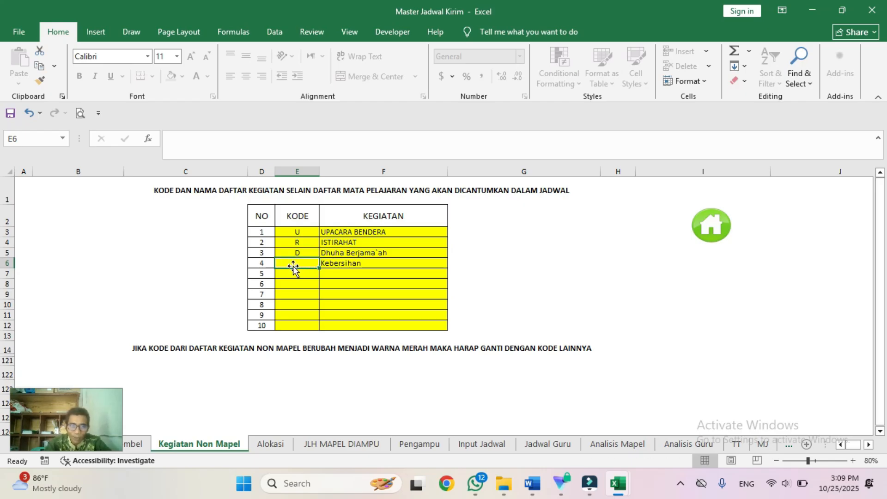
# Clear the Kebersihan entry from activity number 4 and return to the home menu.
pyautogui.click(345, 263)
pyautogui.press('Delete')
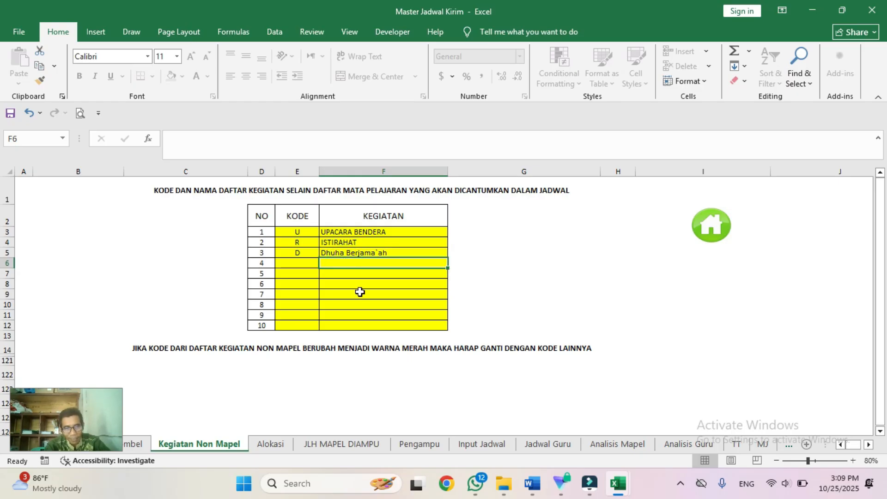
pyautogui.click(719, 236)
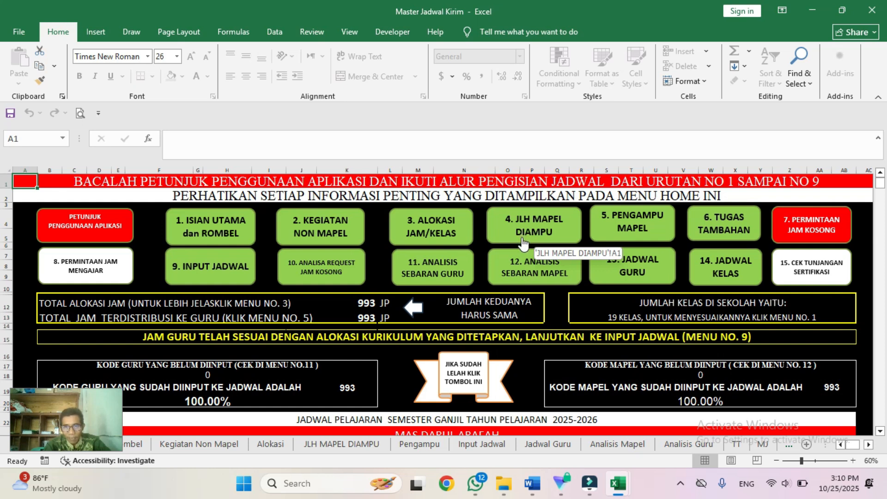
# Open ALOKASI JAM/KELAS and look through the hours per subject and class down to the total row.
pyautogui.click(442, 238)
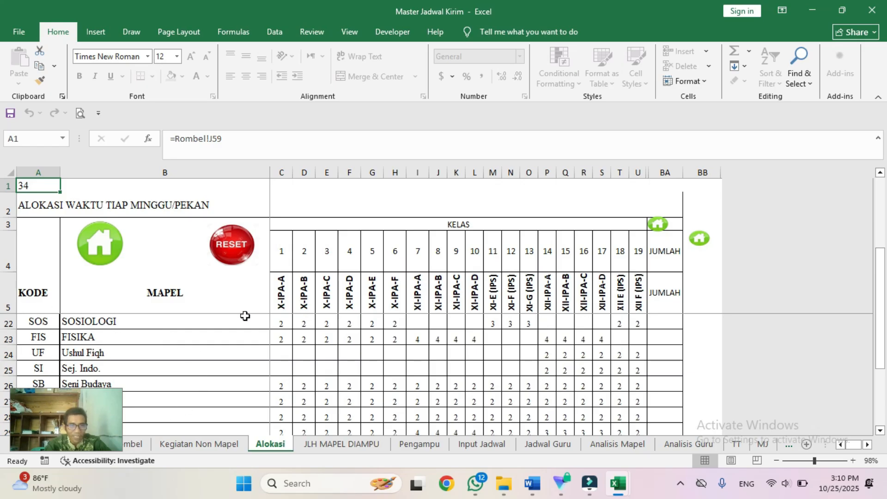
pyautogui.moveTo(281, 323); pyautogui.dragTo(633, 434)
pyautogui.click(78, 327)
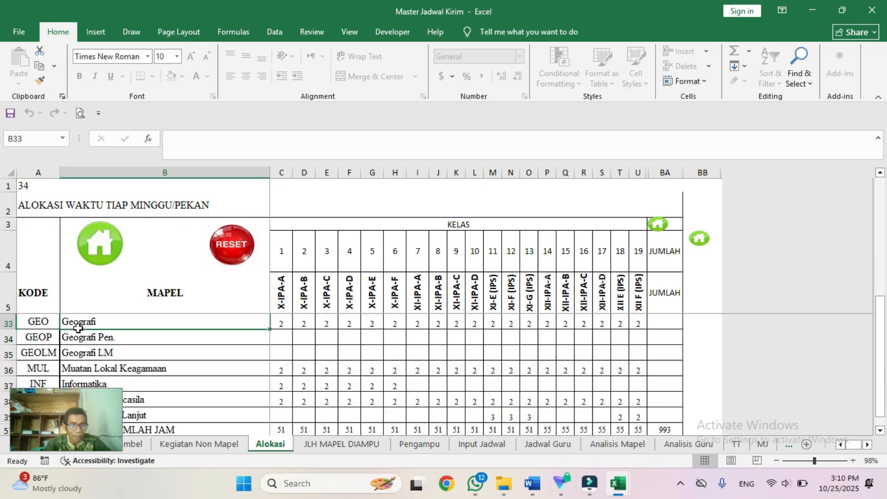
pyautogui.click(275, 349)
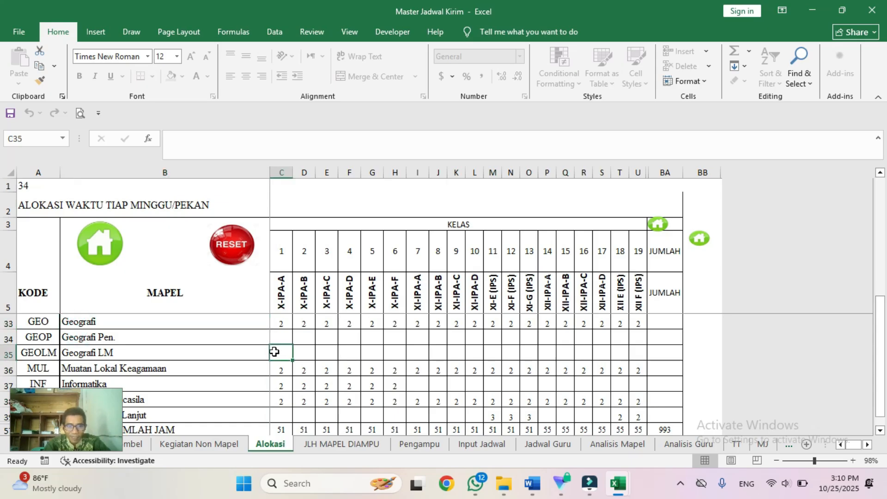
pyautogui.hotkey('ctrl', 'Down')
pyautogui.hotkey('ctrl', 'Down')
pyautogui.hotkey('ctrl', 'Down')
pyautogui.scroll(-1, 275, 351)
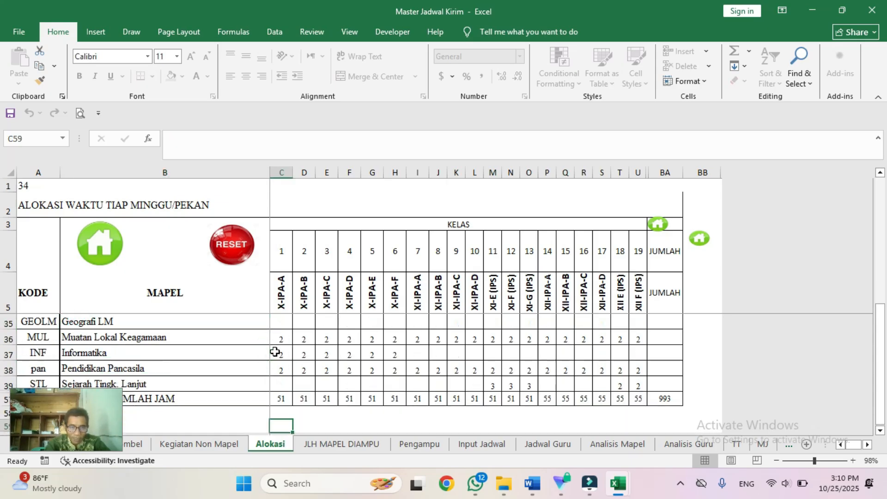
# Clear the Pendidikan Pancasila hours for class X-IPA-B and enter 2 there again.
pyautogui.press('Right')
pyautogui.press('Right')
pyautogui.press('Right')
pyautogui.press('Right')
pyautogui.press('Right')
pyautogui.press('Left')
pyautogui.press('Left')
pyautogui.press('Left')
pyautogui.press('Left')
pyautogui.press('Up')
pyautogui.press('Up')
pyautogui.press('Up')
pyautogui.press('Down')
pyautogui.press('Down')
pyautogui.press('Up')
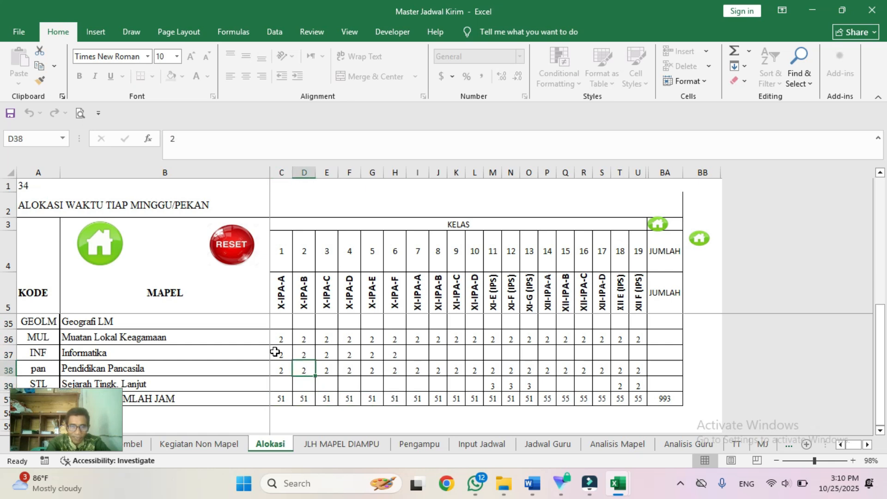
pyautogui.press('Delete')
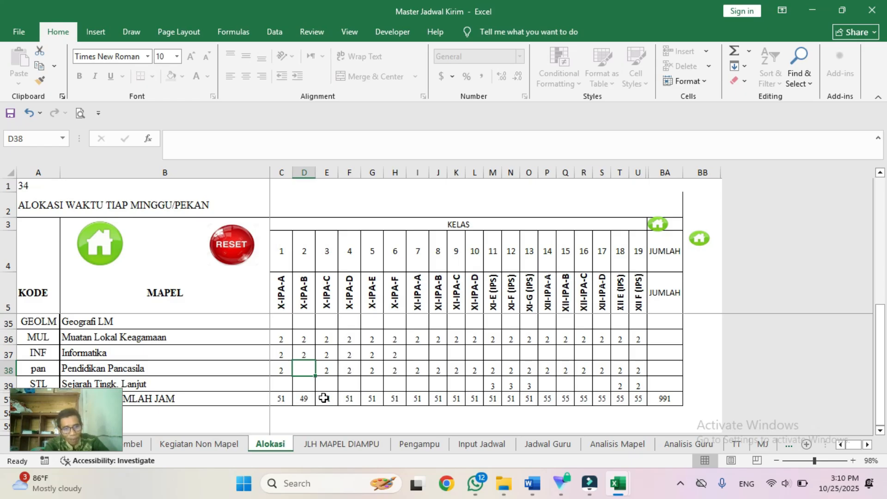
pyautogui.write('2')
pyautogui.press('Return')
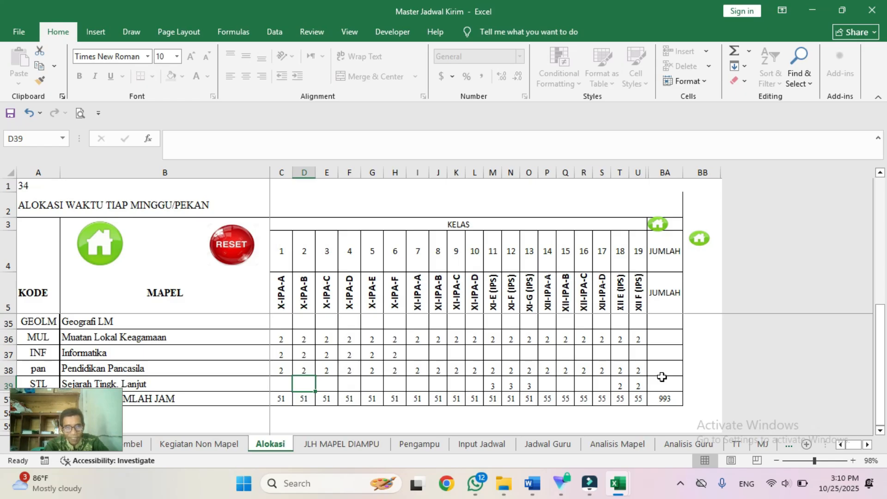
# Open JLH MAPEL DIAMPU through the home menu and end the macro error dialog.
pyautogui.click(658, 225)
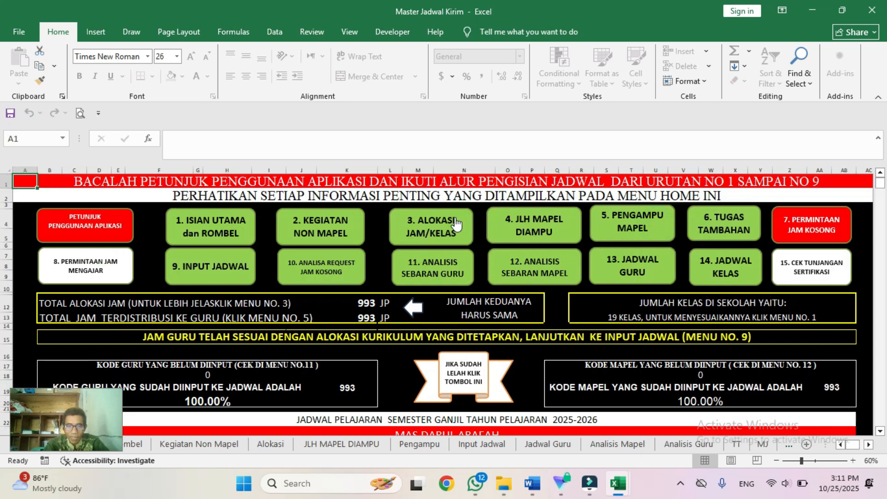
pyautogui.click(534, 238)
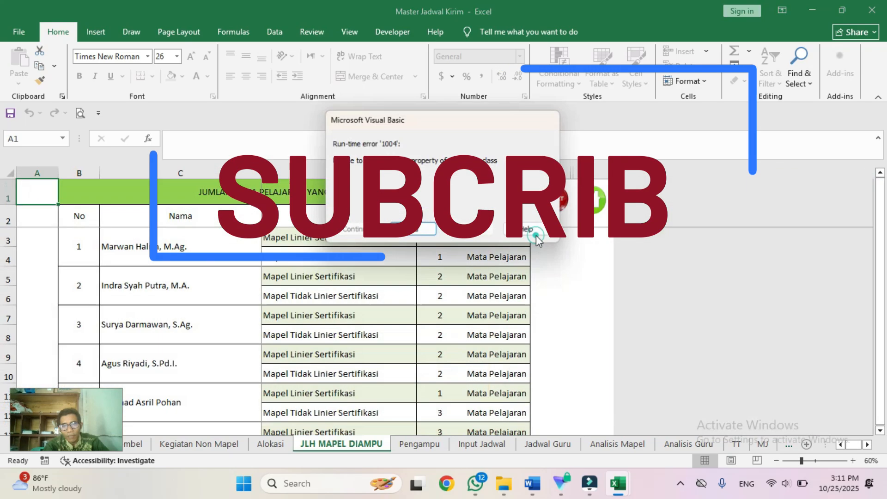
pyautogui.click(395, 234)
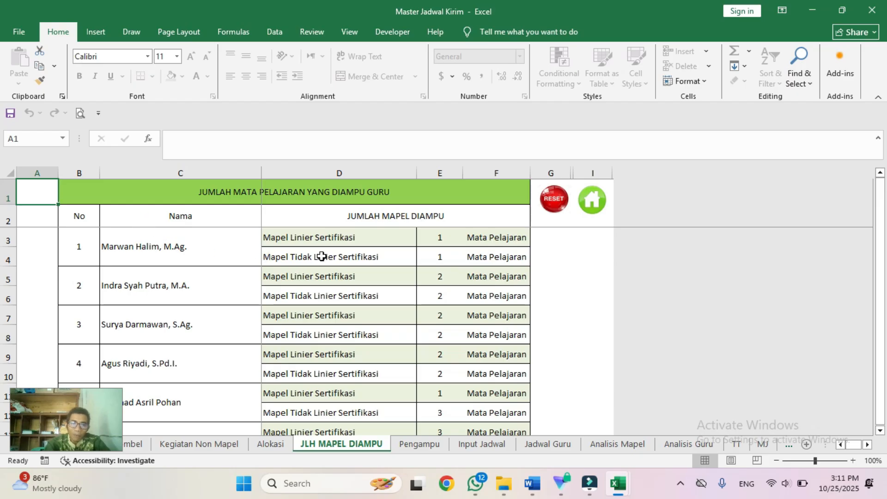
# Examine the Mapel Linier and Mapel Tidak Linier Sertifikasi rows of teachers number 1 and 2.
pyautogui.click(180, 257)
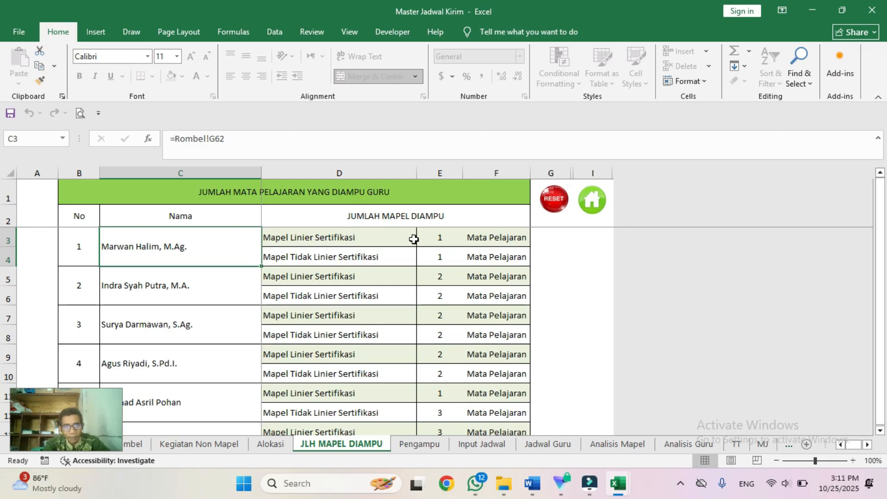
pyautogui.click(367, 237)
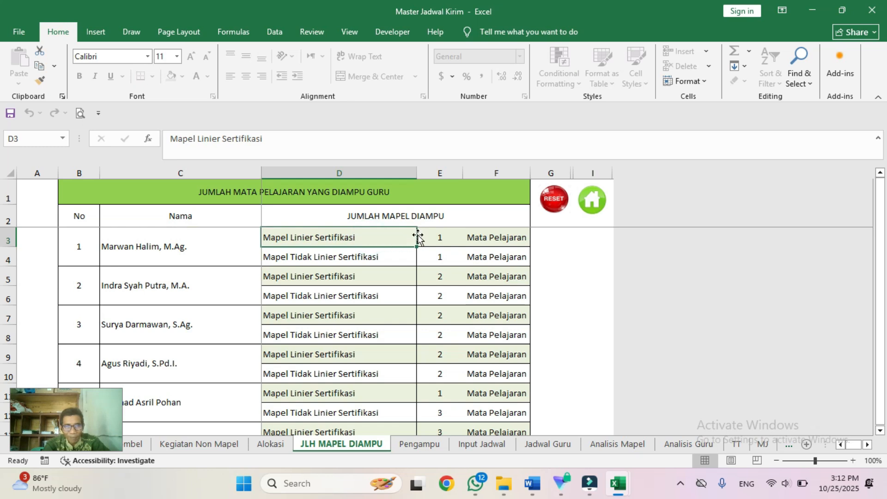
pyautogui.click(370, 258)
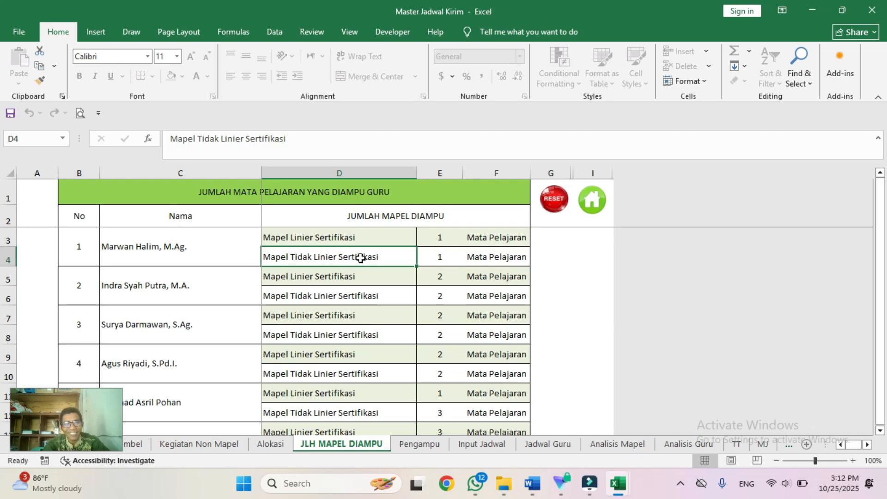
pyautogui.click(359, 236)
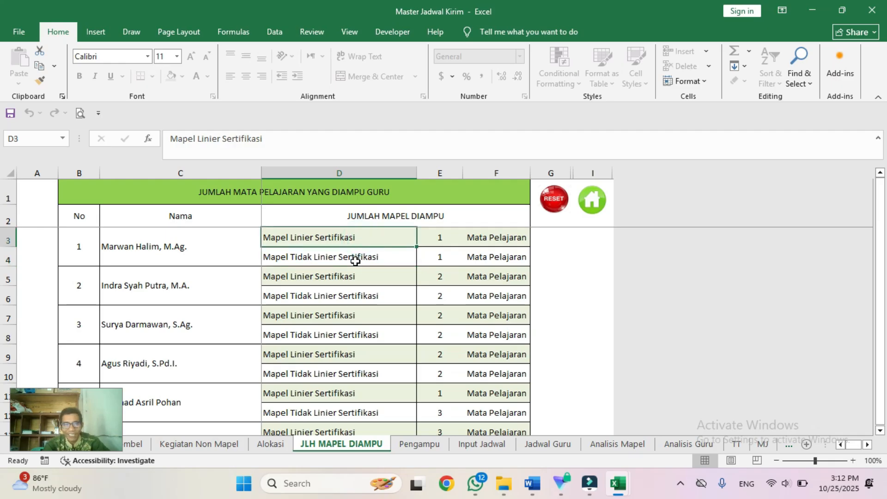
pyautogui.click(151, 277)
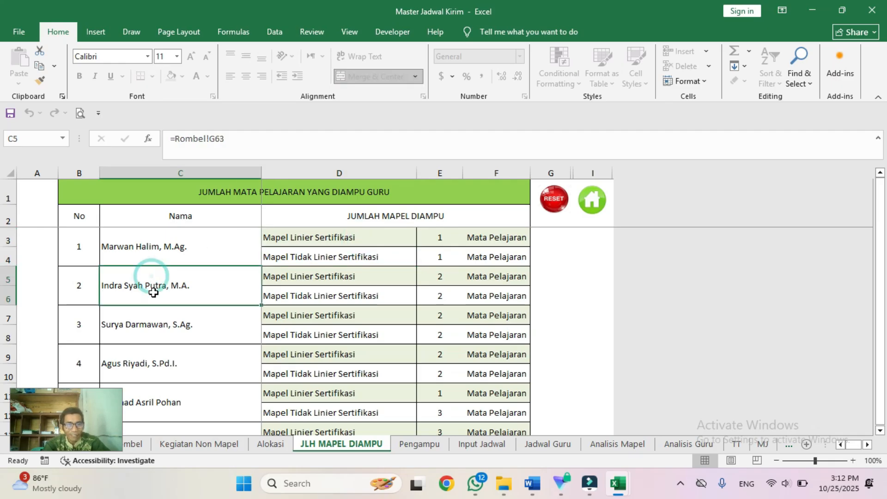
pyautogui.click(350, 280)
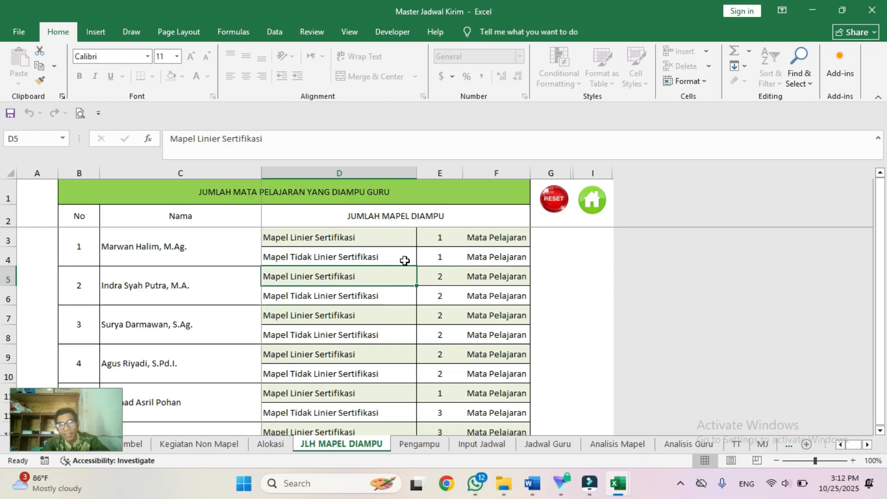
# Set the Mapel Linier Sertifikasi subject count of teacher number 2 to 4.
pyautogui.click(441, 276)
pyautogui.press('Left')
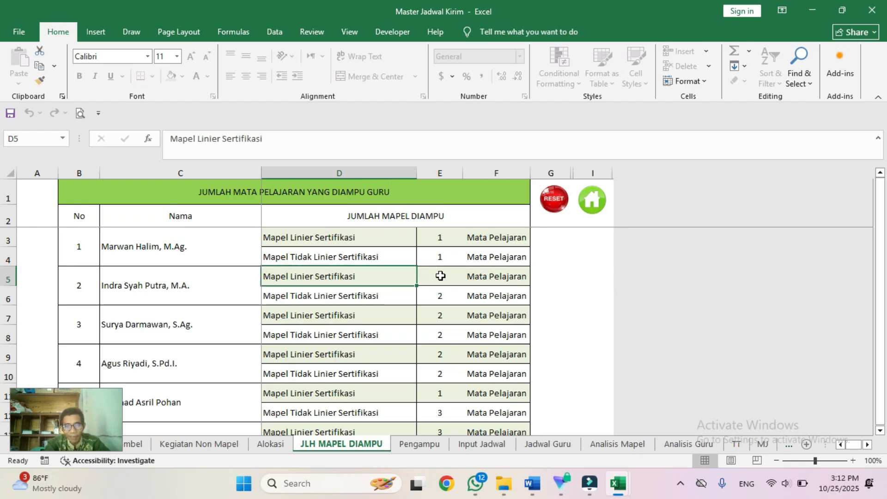
pyautogui.click(440, 276)
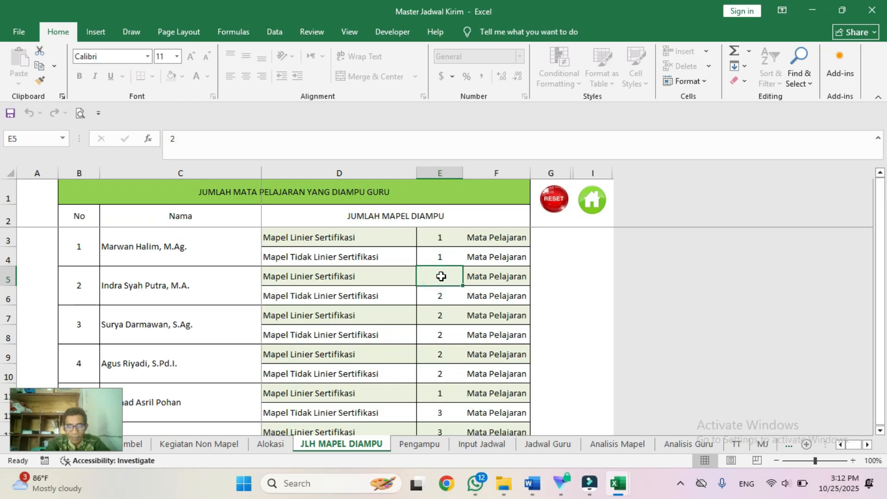
pyautogui.write('2')
pyautogui.press('Return')
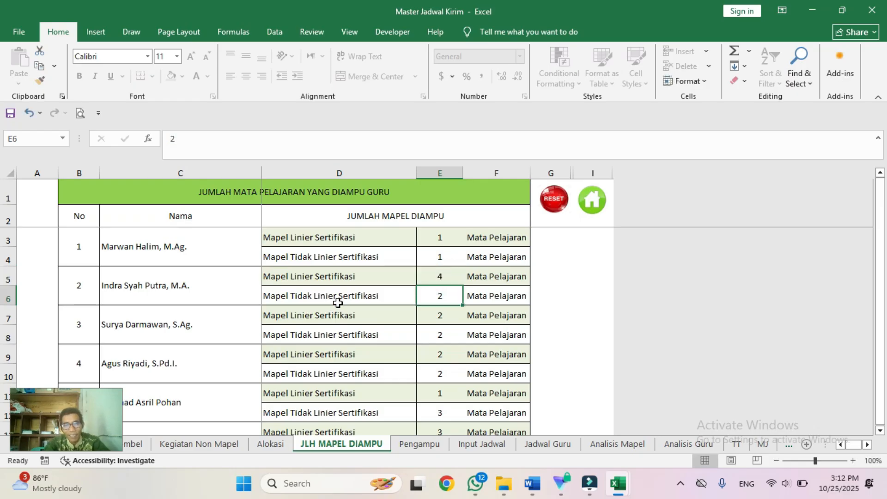
# Compare teacher number 2's two subject counts and set the Mapel Linier Sertifikasi count to 2.
pyautogui.click(315, 294)
pyautogui.click(447, 293)
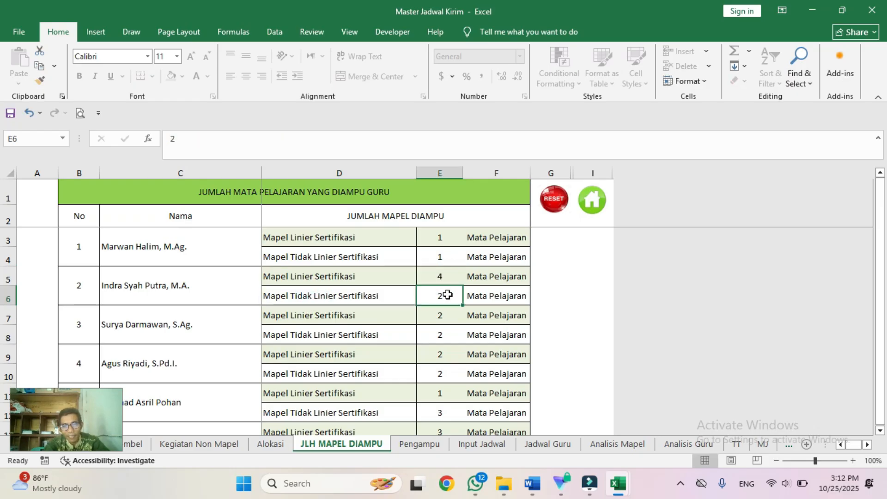
pyautogui.click(404, 292)
pyautogui.click(439, 292)
pyautogui.click(439, 276)
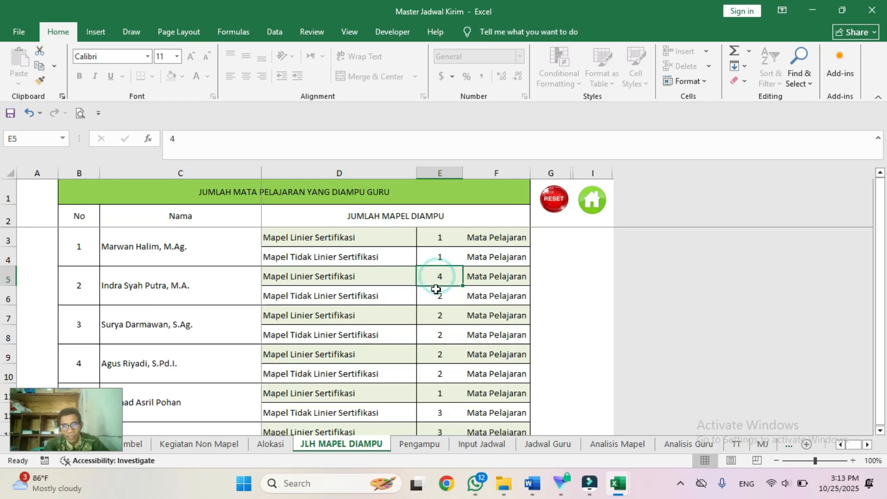
pyautogui.click(435, 296)
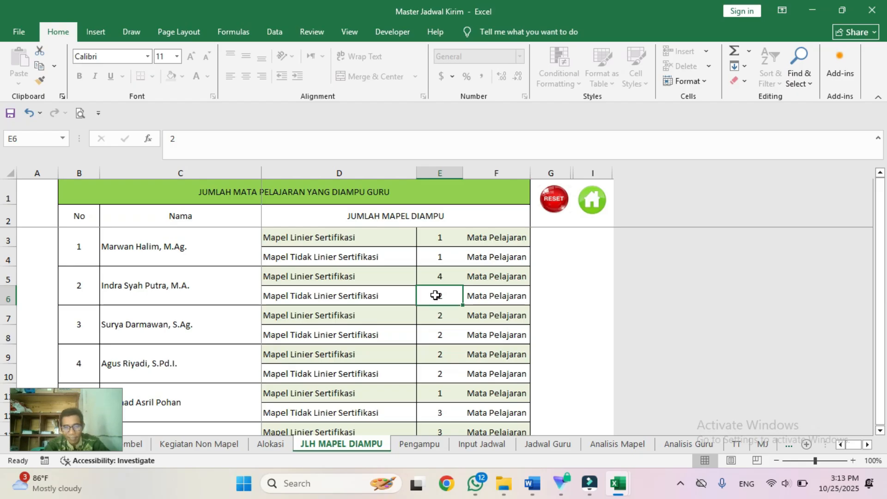
pyautogui.press('Up')
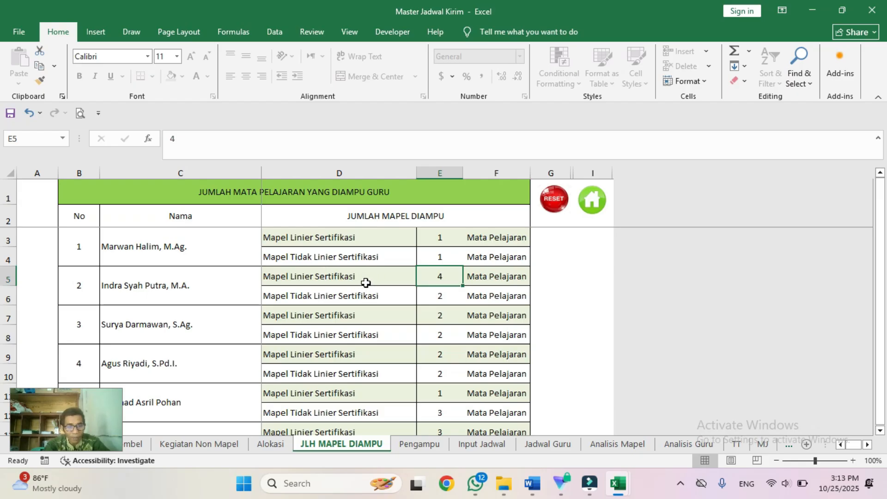
pyautogui.write('2')
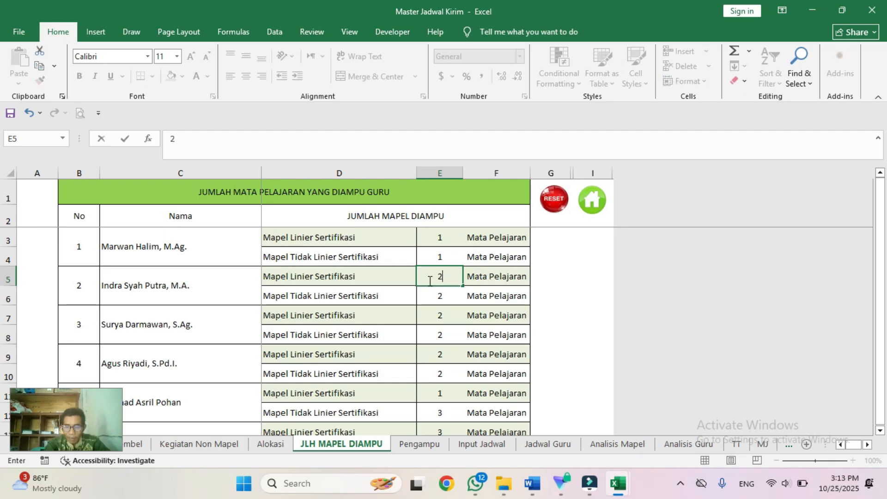
pyautogui.press('Return')
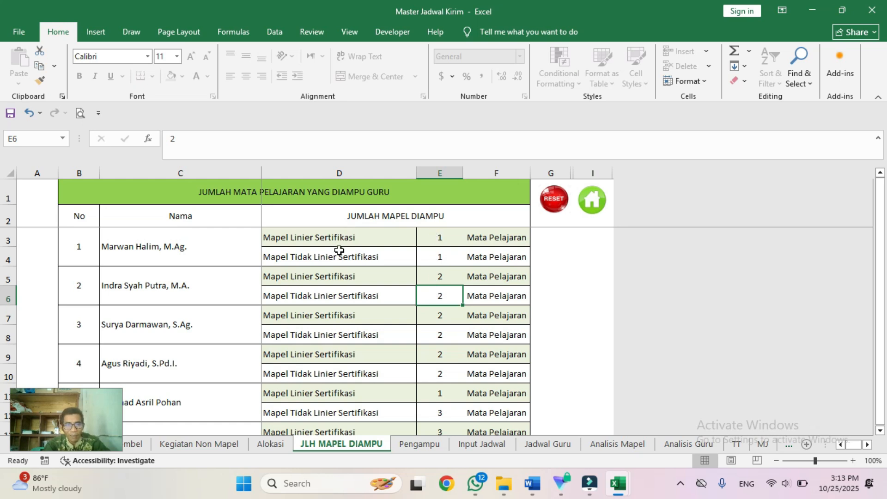
# Return to the home menu, reopen JLH MAPEL DIAMPU, and end the macro error dialog.
pyautogui.click(592, 210)
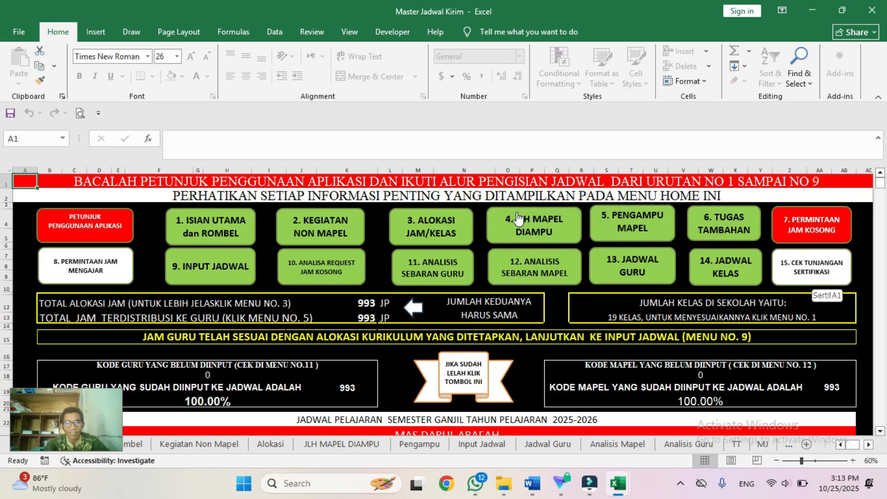
pyautogui.click(508, 239)
pyautogui.click(405, 226)
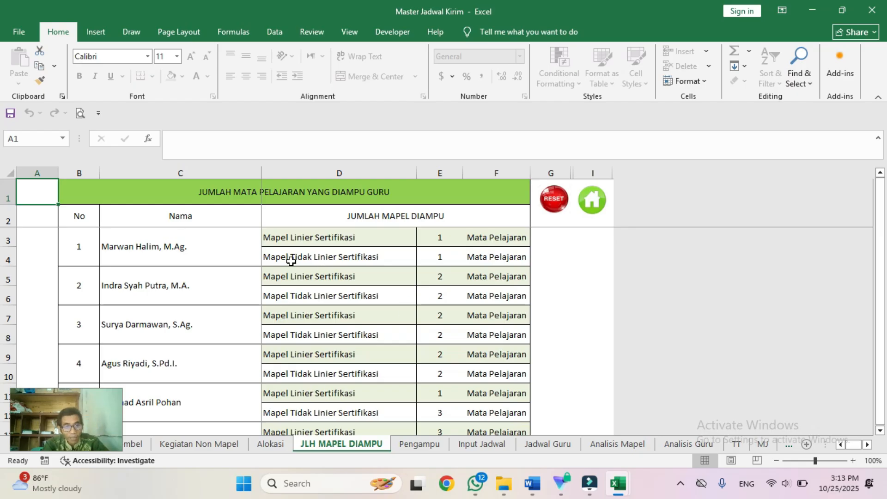
# Check the Mapel Linier and Mapel Tidak Linier Sertifikasi subject counts of teacher number 1.
pyautogui.click(433, 239)
pyautogui.click(440, 254)
pyautogui.click(439, 239)
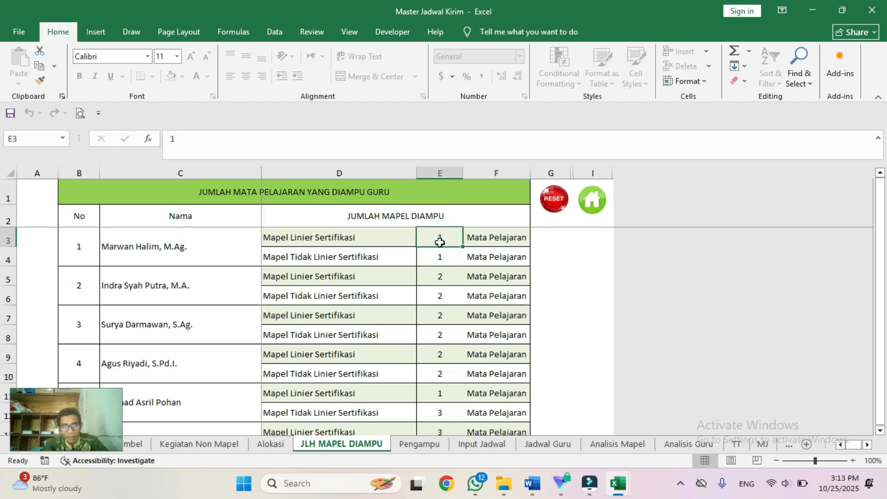
pyautogui.click(437, 256)
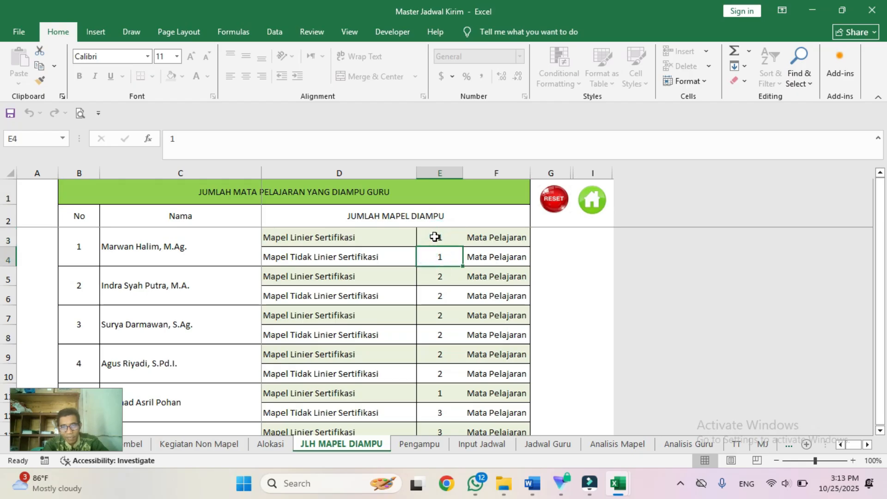
pyautogui.click(436, 236)
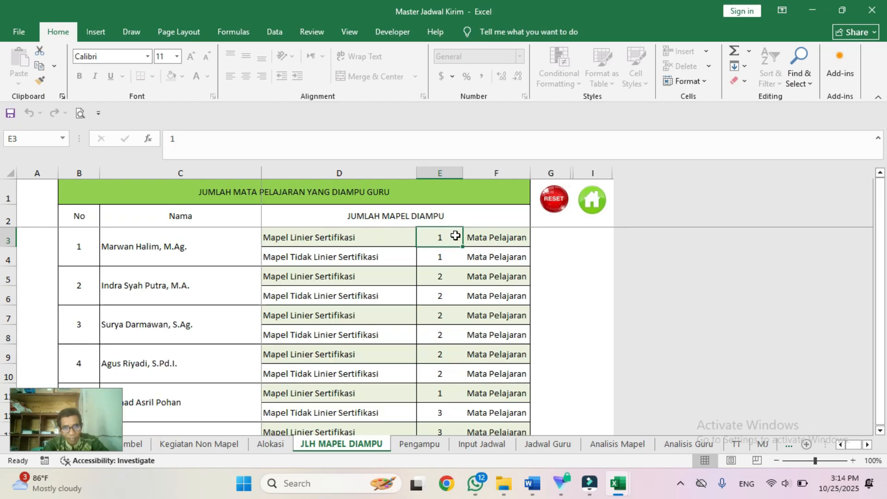
pyautogui.click(451, 257)
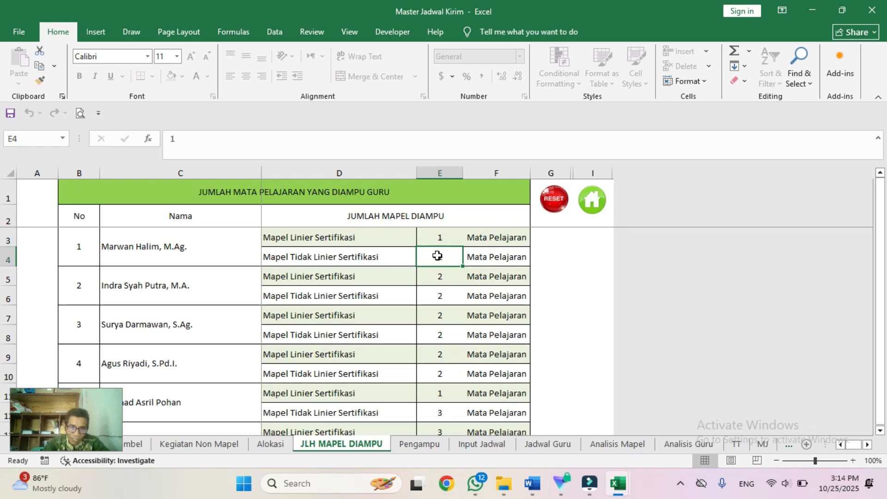
# Switch to the Pengampu sheet and select the Fis subject in teacher number 4's Mapel Tidak Linier Sertifikasi rows.
pyautogui.click(423, 443)
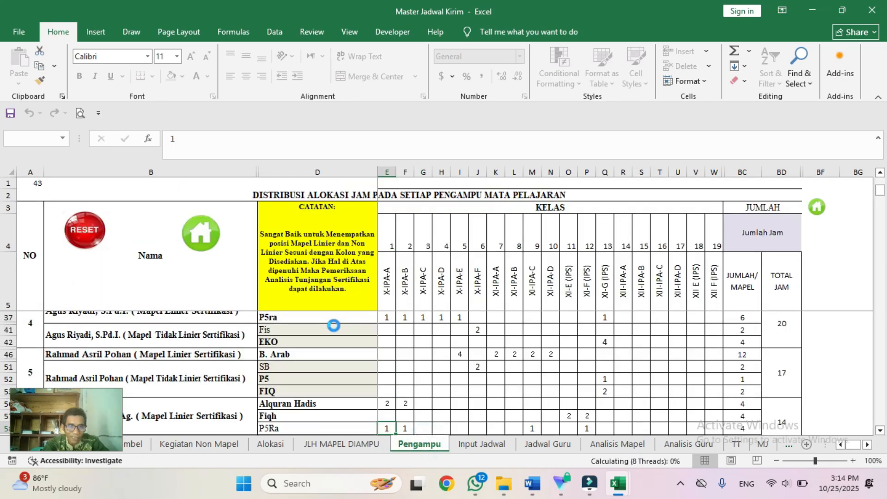
pyautogui.click(315, 341)
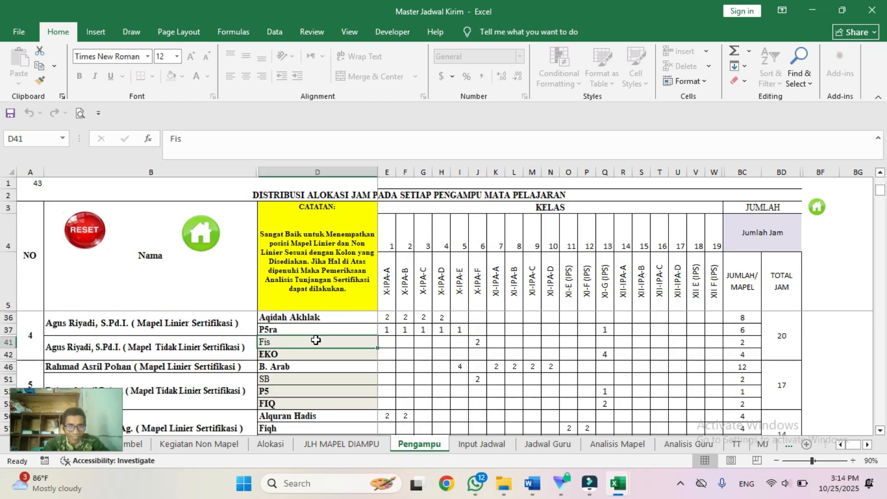
# Go back to the first teacher in Pengampu and check the subject rows of both certification categories.
pyautogui.press('Up')
pyautogui.hotkey('ctrl', 'Home')
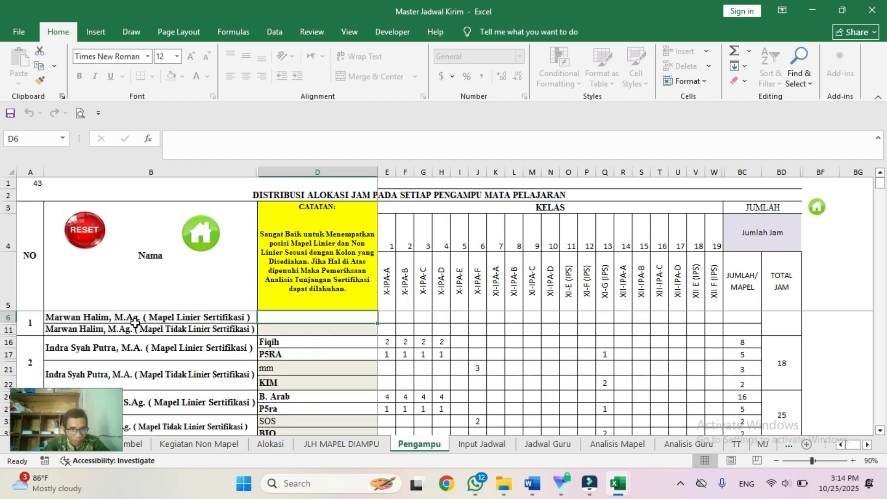
pyautogui.click(299, 318)
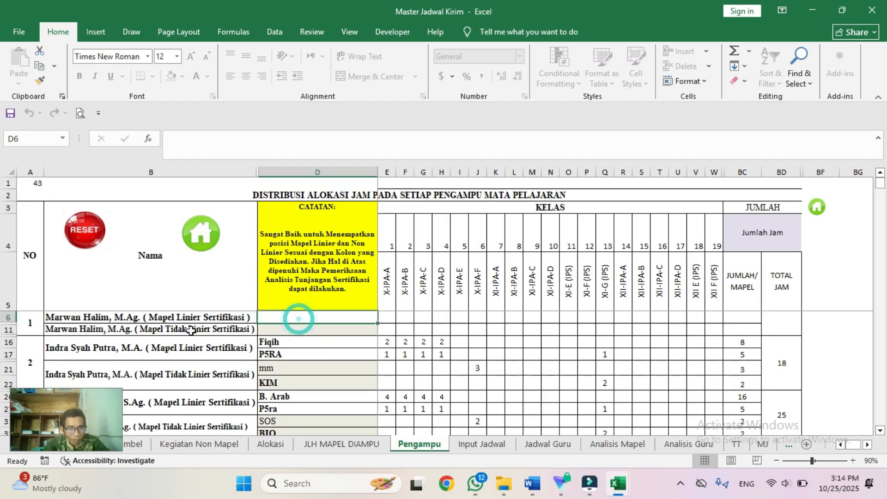
pyautogui.click(167, 329)
pyautogui.click(293, 327)
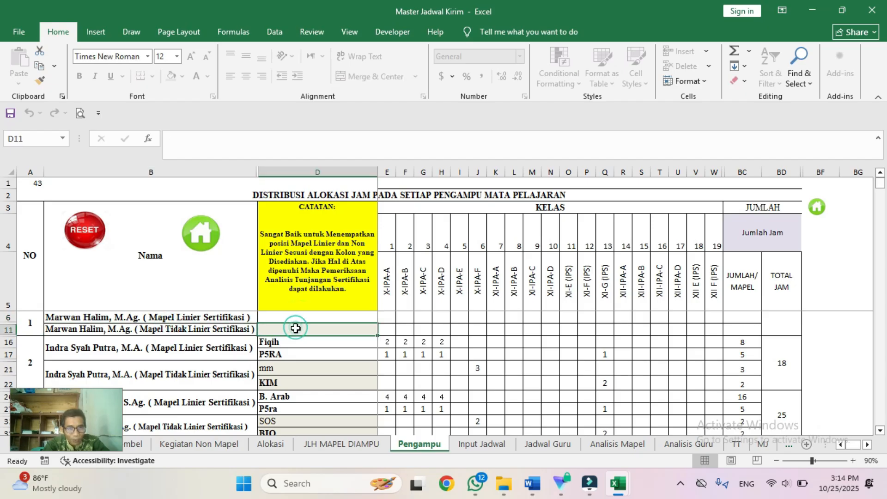
# In JLH MAPEL DIAMPU, end the macro error dialog and set teacher number 1's linear and non-linear subject counts to 5 each.
pyautogui.click(336, 446)
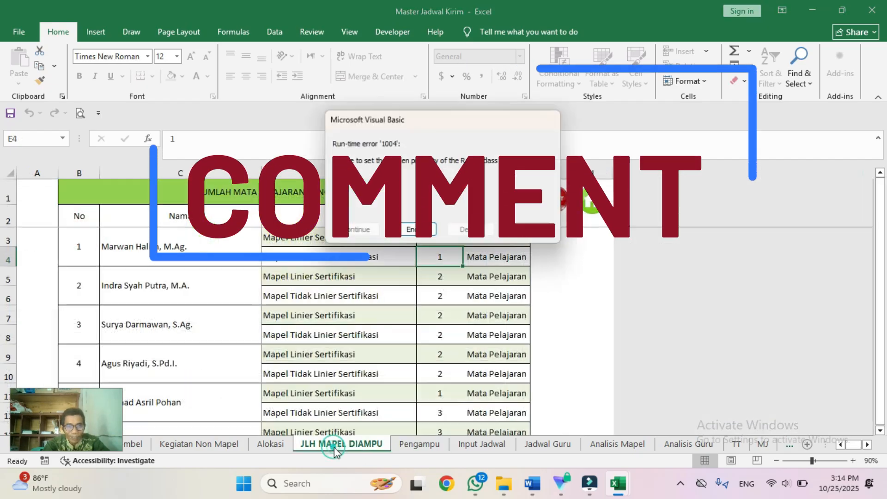
pyautogui.click(411, 229)
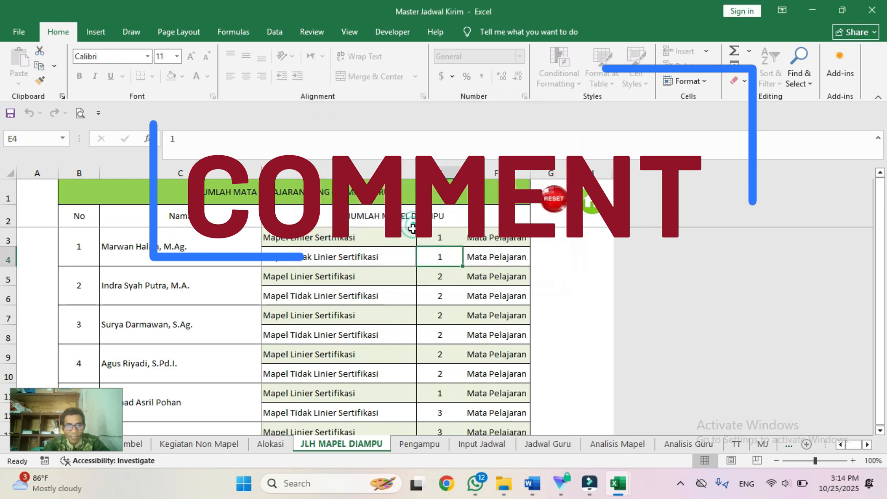
pyautogui.click(430, 239)
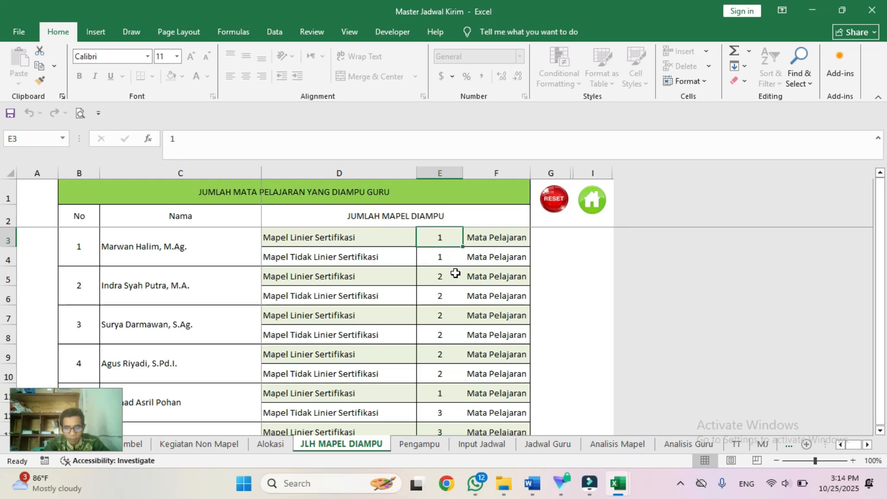
pyautogui.write('5')
pyautogui.press('Return')
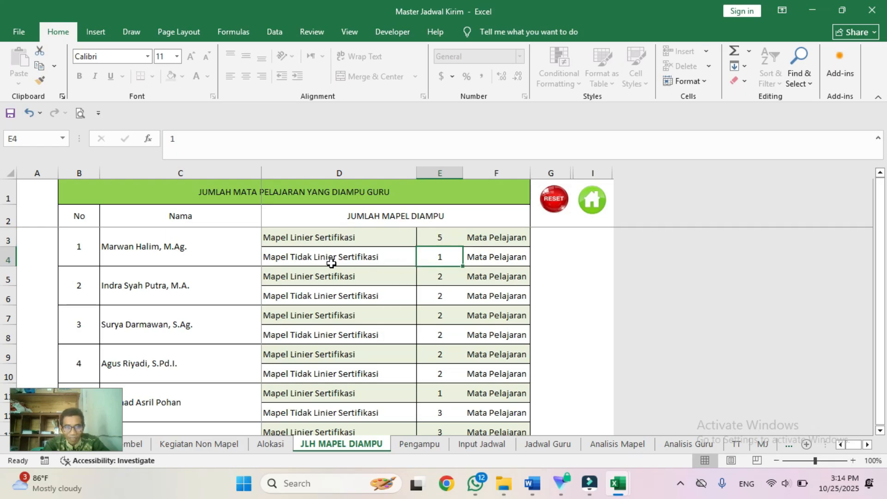
pyautogui.press('Return')
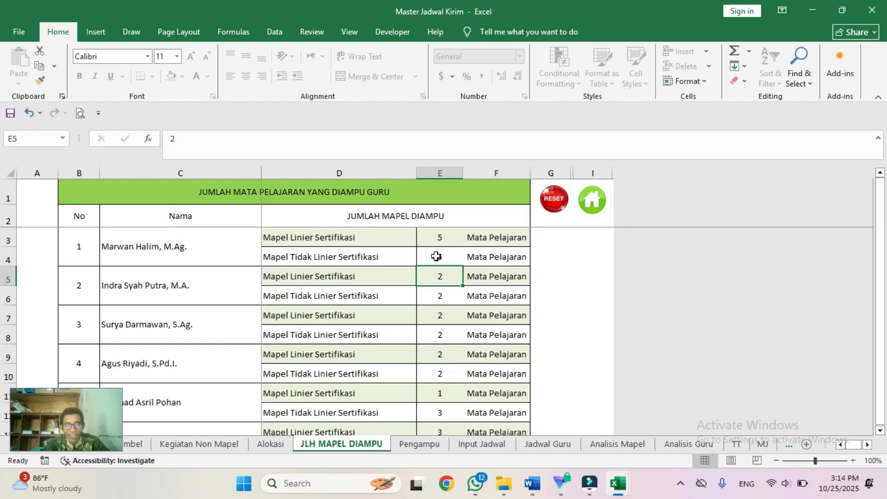
# Switch to the Pengampu sheet and inspect the subject rows generated for teacher number 1's linear and non-linear categories.
pyautogui.click(419, 444)
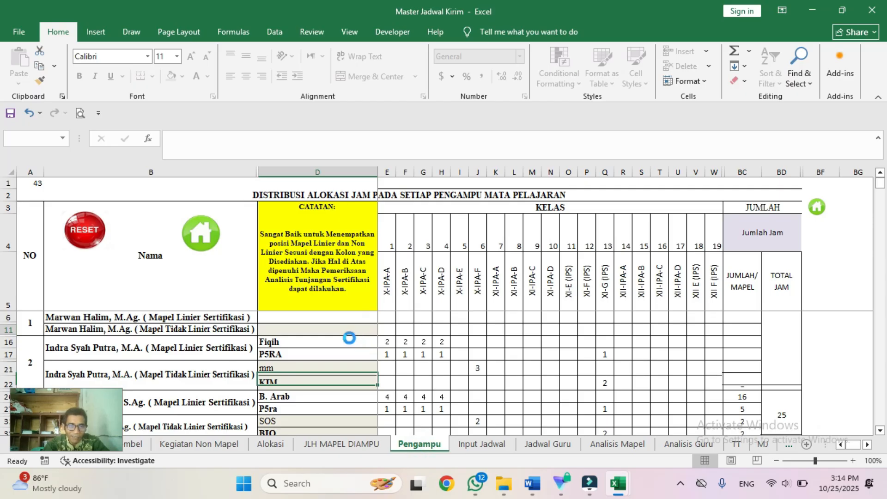
pyautogui.click(294, 325)
pyautogui.press('Up')
pyautogui.press('Down')
pyautogui.press('Down')
pyautogui.press('Down')
pyautogui.press('Down')
pyautogui.press('Down')
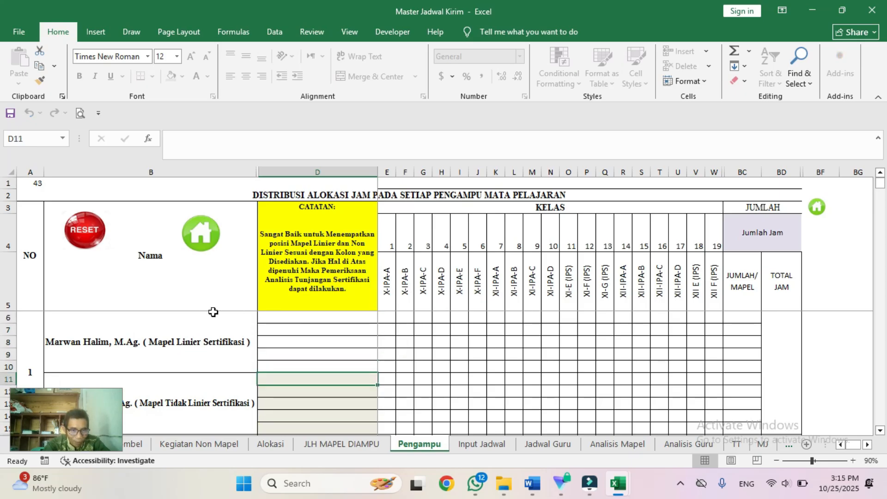
pyautogui.moveTo(303, 317); pyautogui.dragTo(288, 419)
pyautogui.click(253, 384)
pyautogui.click(299, 364)
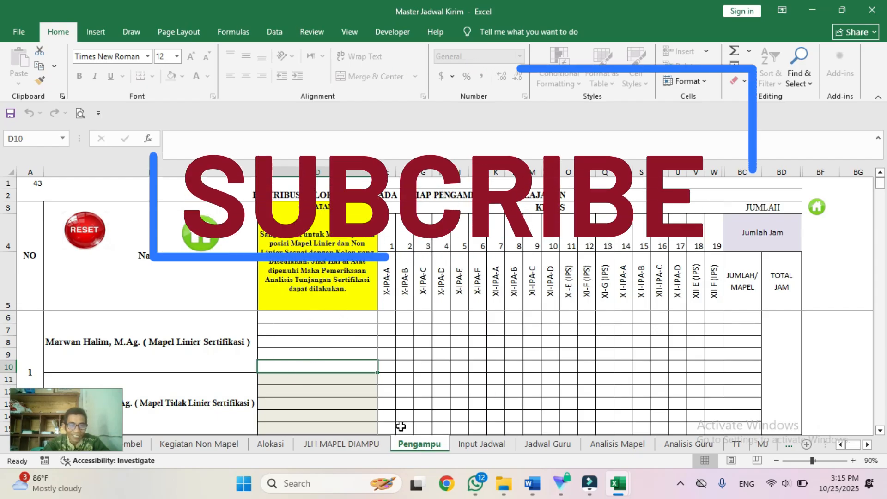
# Return to JLH MAPEL DIAMPU, end the macro error dialog, and set both of teacher number 1's subject counts to 1.
pyautogui.click(357, 445)
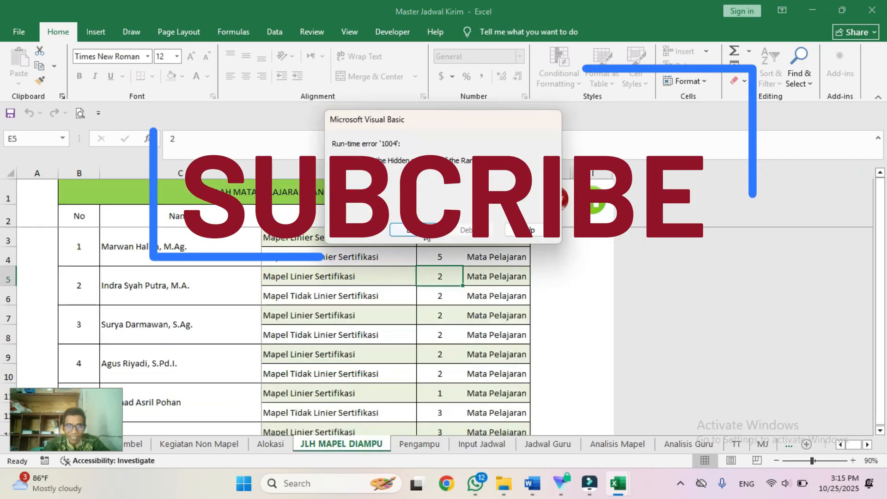
pyautogui.click(423, 231)
pyautogui.click(440, 234)
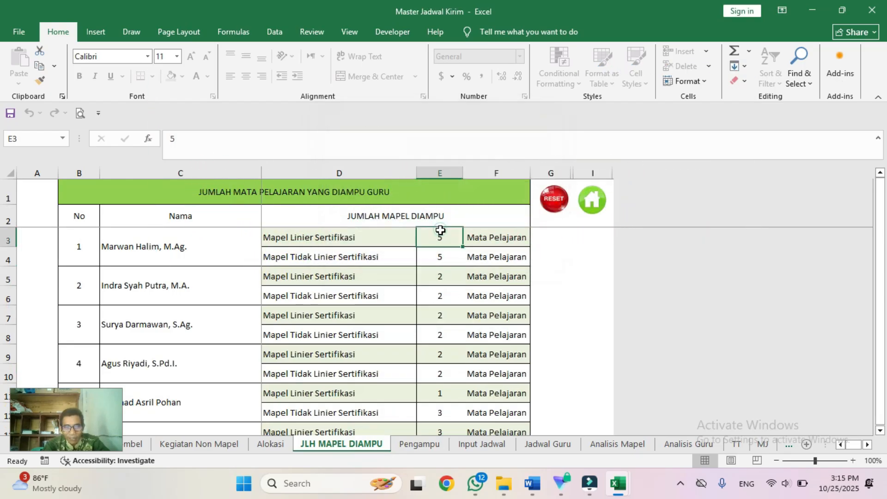
pyautogui.write('1')
pyautogui.press('Return')
pyautogui.write('1')
pyautogui.press('Return')
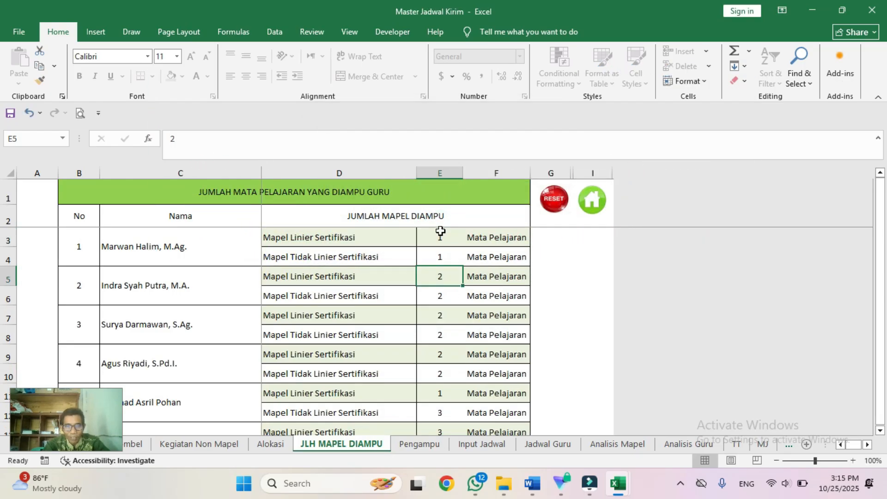
# Review the subject counts of the remaining teachers in JLH MAPEL DIAMPU and return to the first count.
pyautogui.click(443, 341)
pyautogui.press('Down')
pyautogui.press('Down')
pyautogui.press('Down')
pyautogui.press('Down')
pyautogui.press('Down')
pyautogui.press('Down')
pyautogui.press('Down')
pyautogui.press('Down')
pyautogui.press('Down')
pyautogui.press('Down')
pyautogui.press('Down')
pyautogui.press('Down')
pyautogui.press('Down')
pyautogui.press('Down')
pyautogui.press('Down')
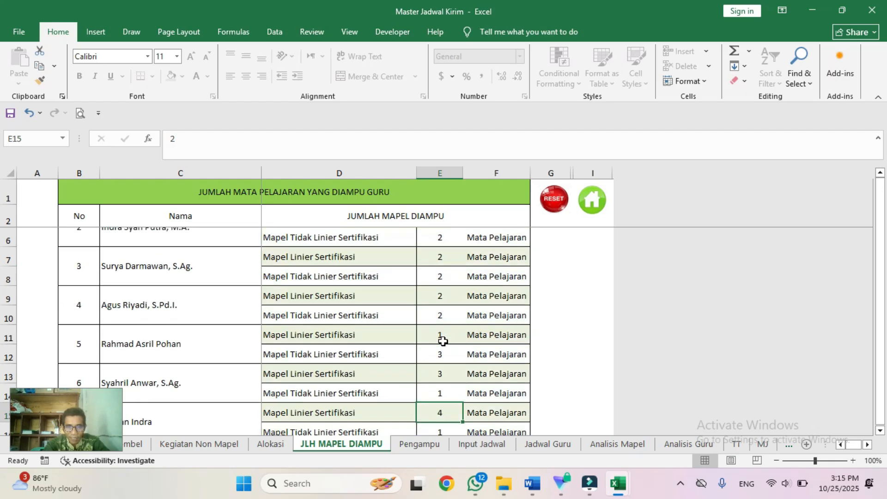
pyautogui.press('Down')
pyautogui.press('Down')
pyautogui.press('Down')
pyautogui.press('Down')
pyautogui.press('Down')
pyautogui.press('Down')
pyautogui.press('Down')
pyautogui.press('Down')
pyautogui.press('Down')
pyautogui.press('Down')
pyautogui.press('Down')
pyautogui.press('Down')
pyautogui.press('Down')
pyautogui.hotkey('ctrl', 'Up')
pyautogui.hotkey('ctrl', 'Up')
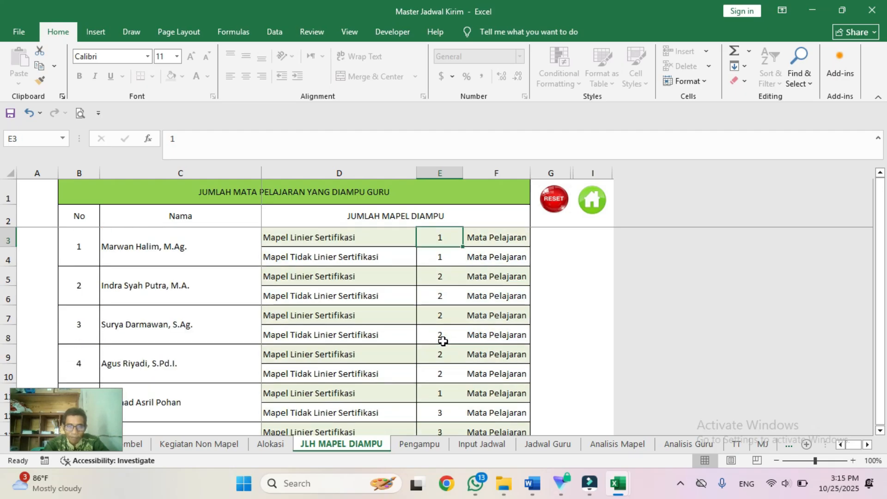
# Switch to the Pengampu sheet, return to the home menu, and open menu 5, PENGAMPU MAPEL.
pyautogui.click(417, 442)
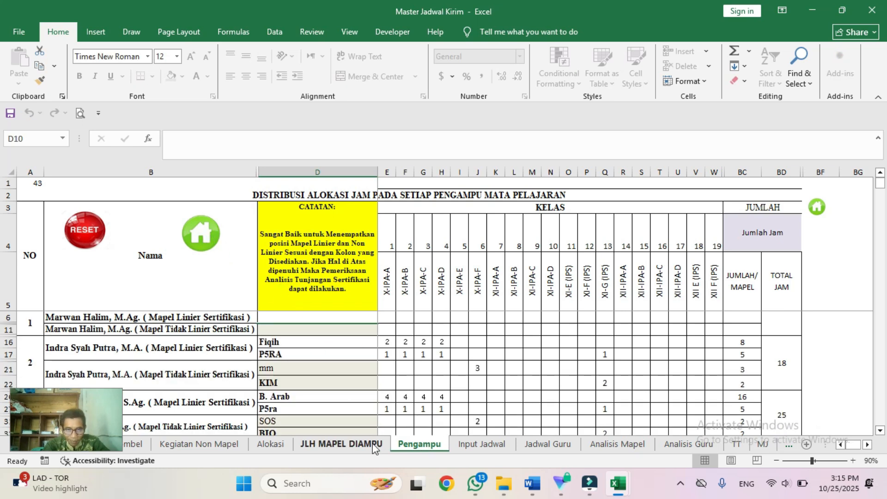
pyautogui.click(207, 240)
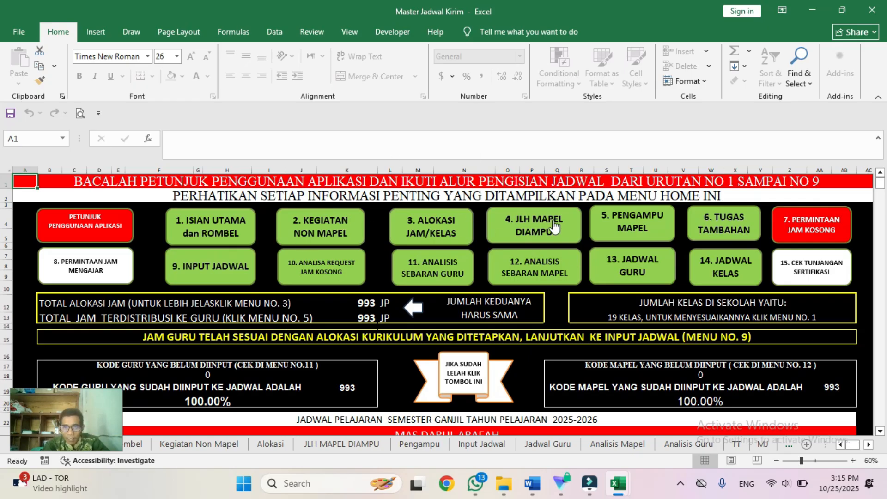
pyautogui.click(630, 236)
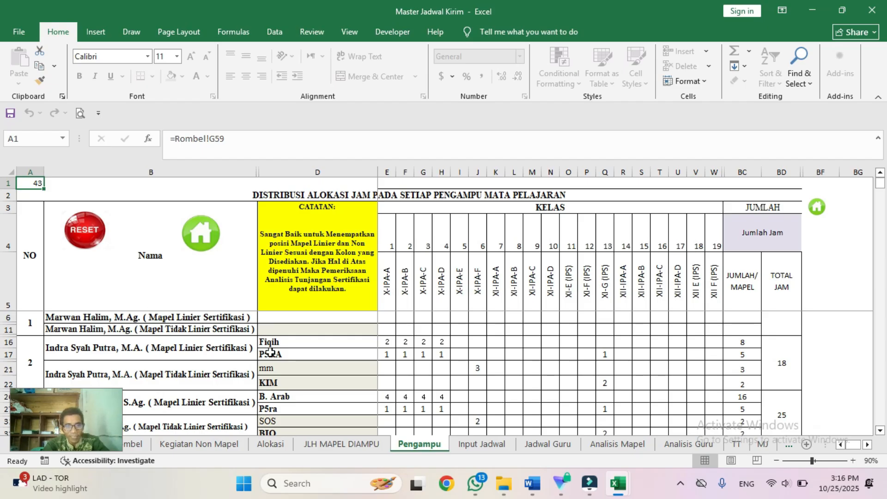
# Examine teacher number 1's subject cells and the class-hour cells beside them in both certification categories.
pyautogui.click(288, 315)
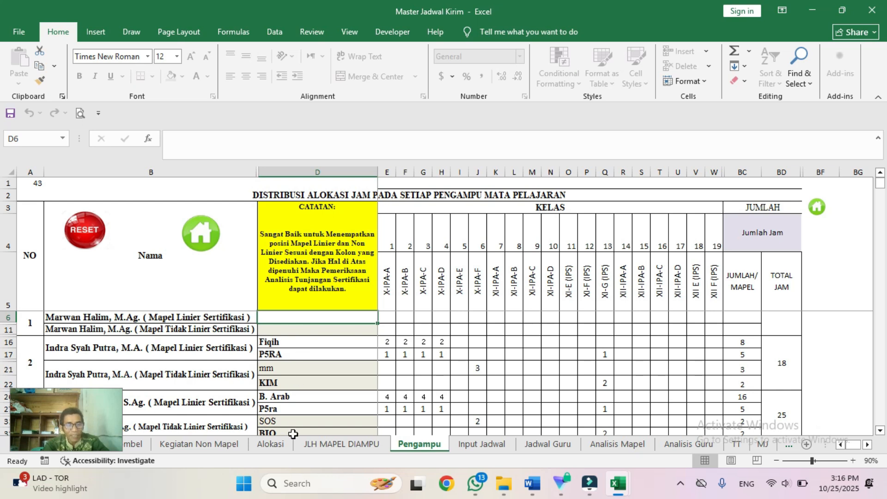
pyautogui.click(385, 319)
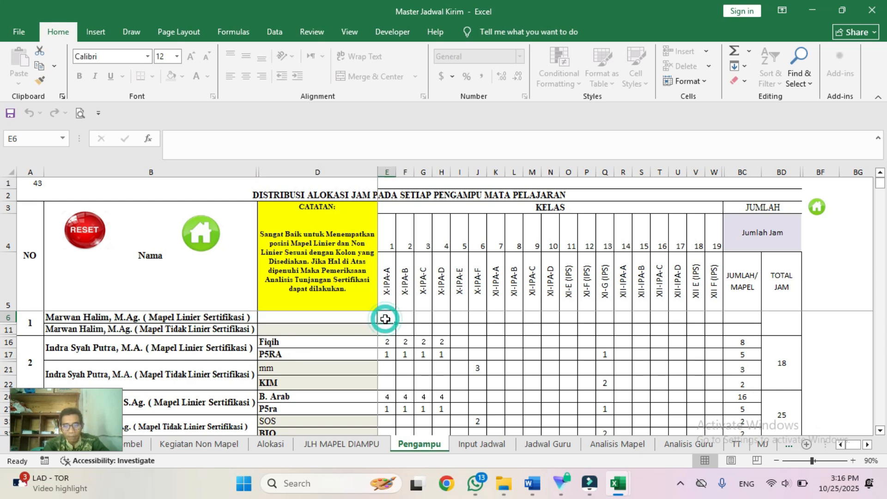
pyautogui.press('Right')
pyautogui.press('Right')
pyautogui.press('Right')
pyautogui.press('Right')
pyautogui.press('Right')
pyautogui.press('Left')
pyautogui.press('Left')
pyautogui.press('Left')
pyautogui.press('Left')
pyautogui.press('Left')
pyautogui.press('Left')
pyautogui.press('Down')
pyautogui.press('Down')
pyautogui.press('Up')
pyautogui.press('Up')
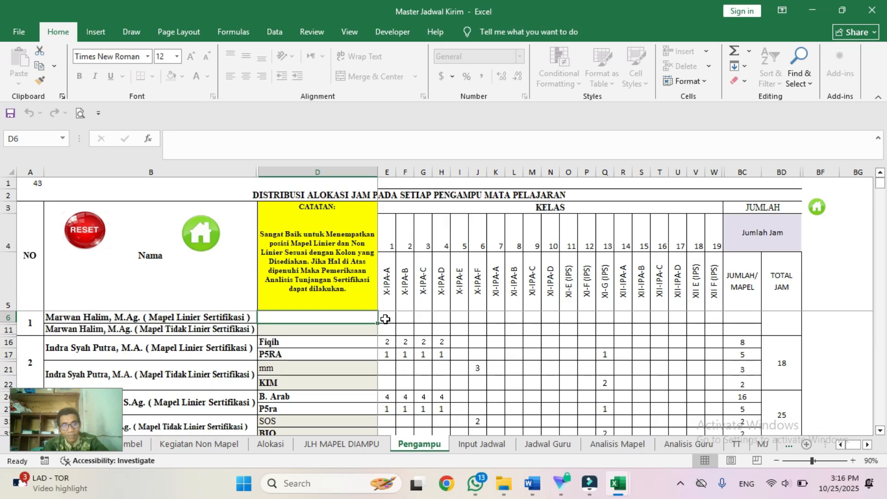
pyautogui.hotkey('shift', 'Down')
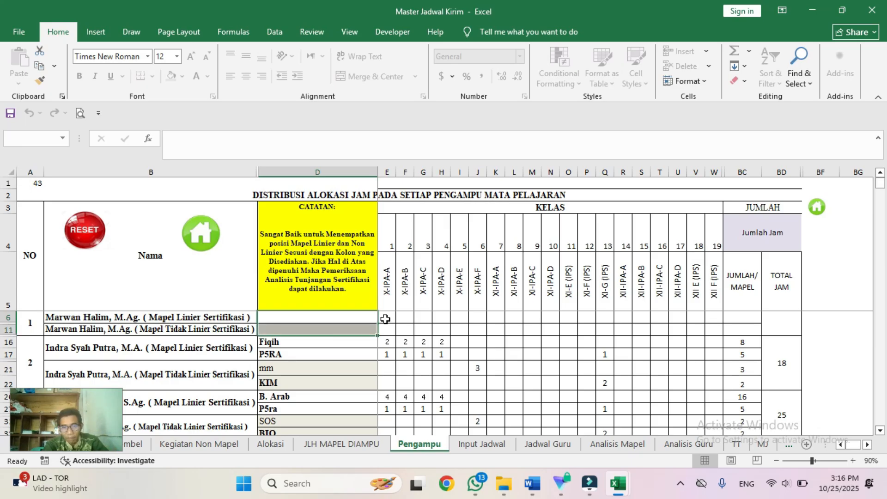
# Examine the subjects and class hours assigned to teacher number 2 and the following teachers down to teacher number 43.
pyautogui.click(293, 340)
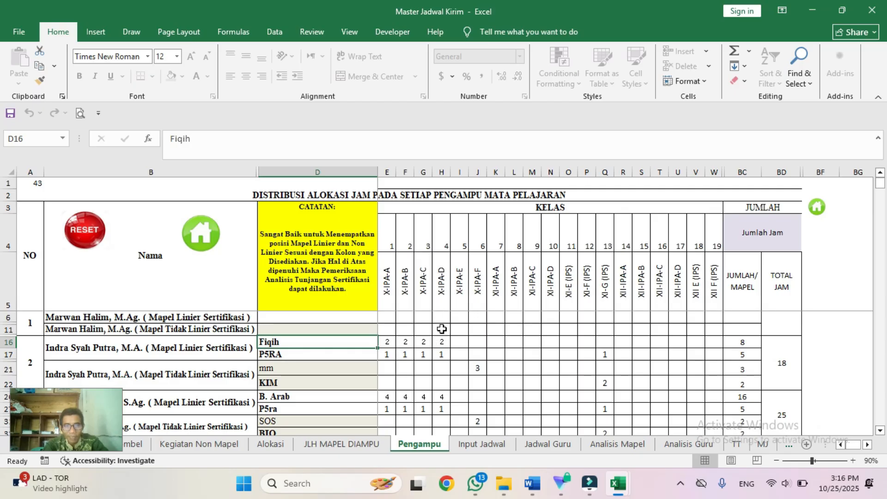
pyautogui.click(460, 340)
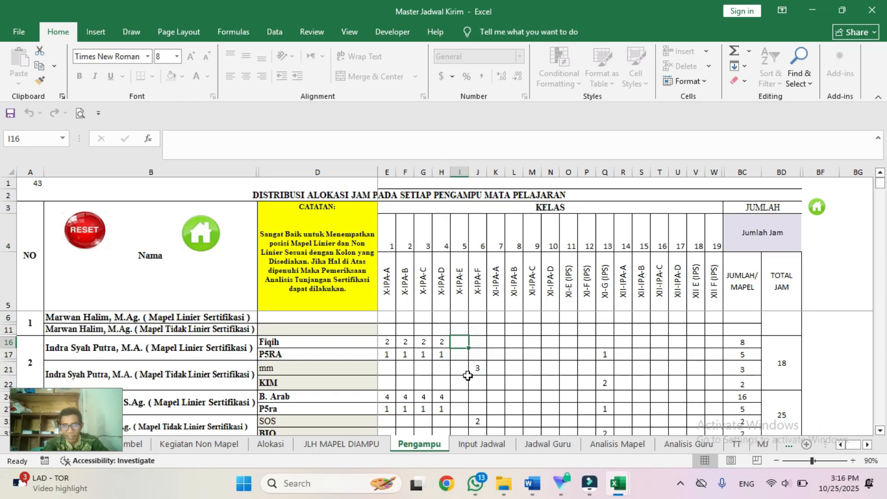
pyautogui.press('Down')
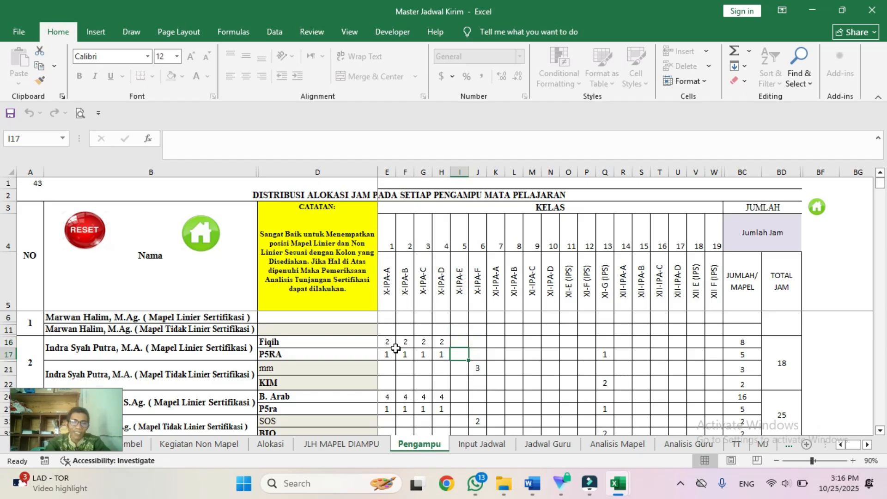
pyautogui.press('Down')
pyautogui.press('Down')
pyautogui.press('Down')
pyautogui.press('Down')
pyautogui.press('Down')
pyautogui.press('Down')
pyautogui.press('Down')
pyautogui.press('Down')
pyautogui.press('Down')
pyautogui.press('Down')
pyautogui.press('Down')
pyautogui.press('Down')
pyautogui.press('Down')
pyautogui.press('Down')
pyautogui.press('Down')
pyautogui.press('Down')
pyautogui.press('Down')
pyautogui.press('Down')
pyautogui.press('Down')
pyautogui.press('Down')
pyautogui.press('Down')
pyautogui.press('Down')
pyautogui.press('Down')
pyautogui.press('Down')
pyautogui.press('Down')
pyautogui.press('Down')
pyautogui.press('Down')
pyautogui.press('Down')
pyautogui.press('Down')
pyautogui.press('Down')
pyautogui.press('Down')
pyautogui.press('Down')
pyautogui.press('Down')
pyautogui.press('Down')
pyautogui.press('Down')
pyautogui.press('Down')
pyautogui.press('Down')
pyautogui.press('Down')
pyautogui.press('Down')
pyautogui.press('Down')
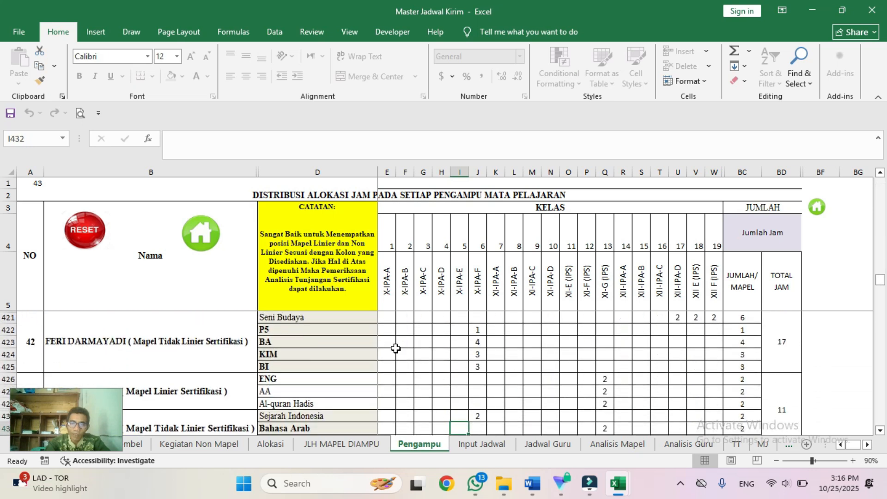
# Examine the last subject rows of teacher number 43 and the distributed and allocated hour totals beneath them.
pyautogui.press('Down')
pyautogui.press('Down')
pyautogui.press('Down')
pyautogui.press('Down')
pyautogui.press('Down')
pyautogui.press('Down')
pyautogui.press('Down')
pyautogui.press('Down')
pyautogui.press('Down')
pyautogui.press('Down')
pyautogui.press('Down')
pyautogui.press('Down')
pyautogui.press('Down')
pyautogui.press('Down')
pyautogui.press('Down')
pyautogui.press('Down')
pyautogui.press('Down')
pyautogui.press('Down')
pyautogui.press('Up')
pyautogui.press('Up')
pyautogui.press('Up')
pyautogui.press('Up')
pyautogui.press('Up')
pyautogui.press('Up')
pyautogui.press('Up')
pyautogui.press('Up')
pyautogui.press('Up')
pyautogui.press('Up')
pyautogui.press('Up')
pyautogui.press('Up')
pyautogui.press('Up')
pyautogui.press('Up')
pyautogui.press('Up')
pyautogui.press('Up')
pyautogui.press('Up')
pyautogui.press('Up')
pyautogui.press('Up')
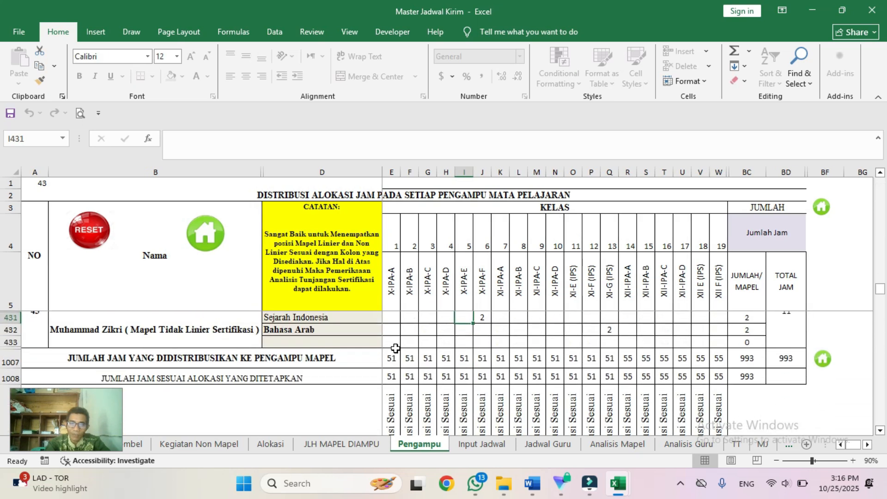
# Examine the per-class distribution check cells below the JUMLAH JAM SESUAI ALOKASI YANG DITETAPKAN row.
pyautogui.press('Down')
pyautogui.press('Down')
pyautogui.press('Down')
pyautogui.press('Down')
pyautogui.press('Down')
pyautogui.press('Down')
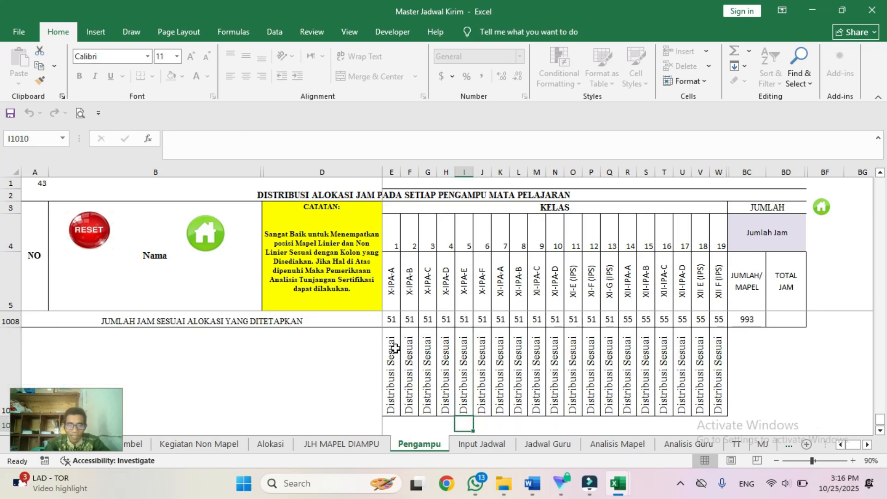
pyautogui.press('Up')
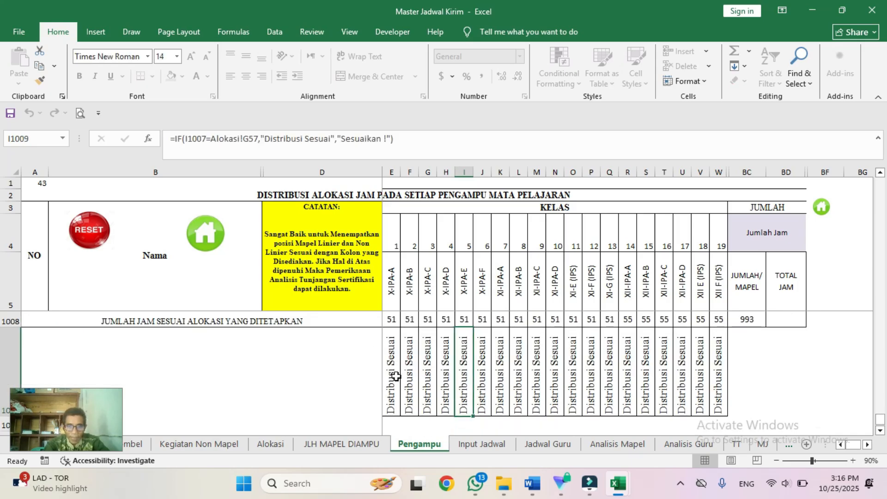
pyautogui.press('Up')
pyautogui.press('Up')
pyautogui.press('Up')
pyautogui.press('Up')
pyautogui.press('Up')
pyautogui.press('Up')
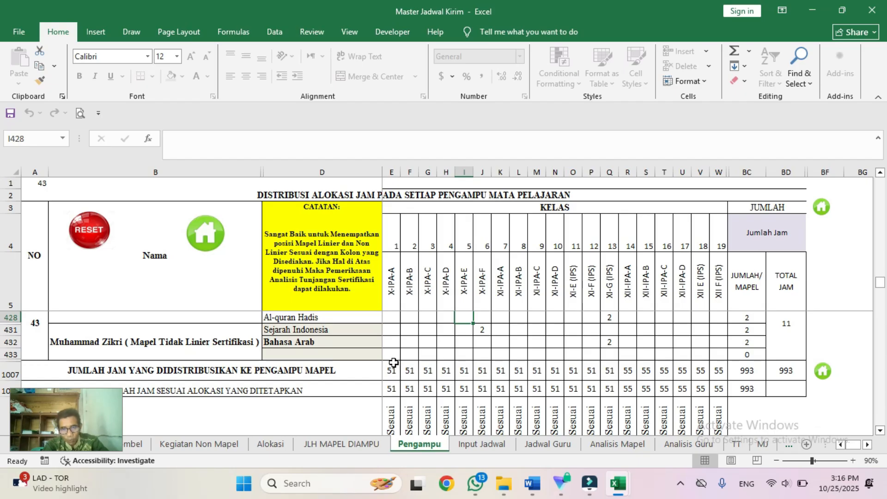
# Enter 2 hours of Sejarah Indonesia for class X-IPA-A under teacher number 43.
pyautogui.click(391, 329)
pyautogui.write('2')
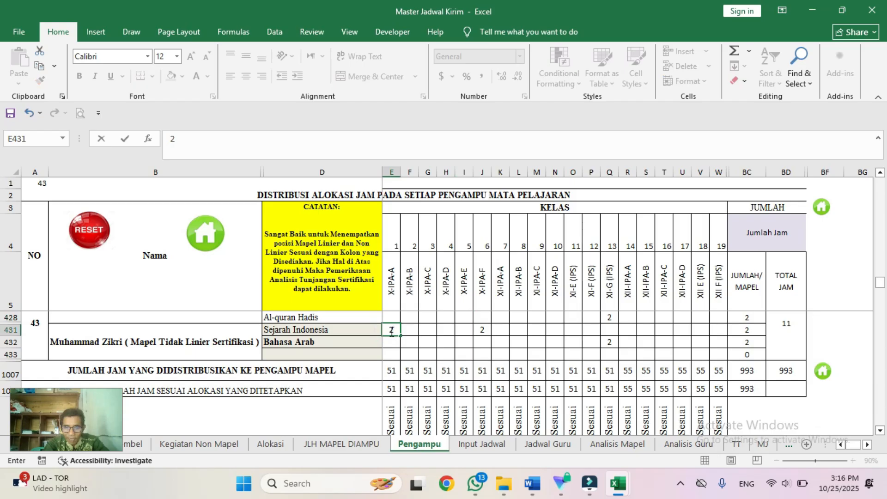
pyautogui.press('Return')
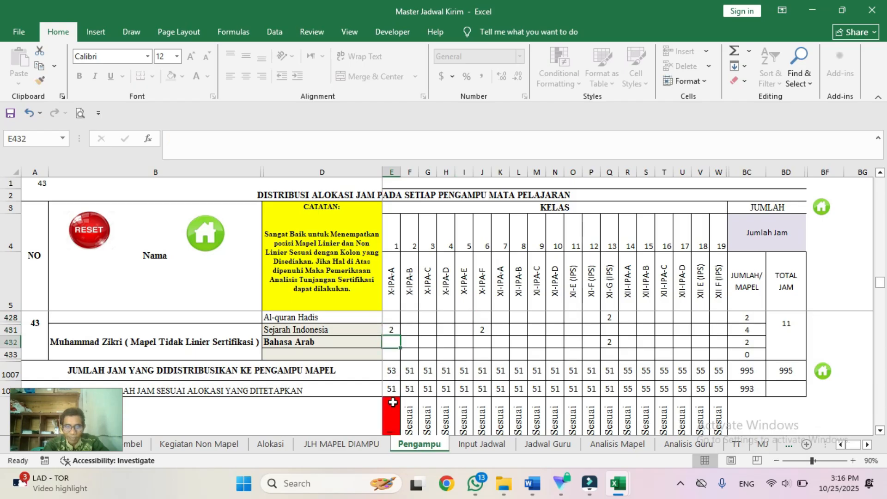
# Compare class X-IPA-A's distributed hours with its set allocation and inspect its distribution check cell.
pyautogui.click(393, 388)
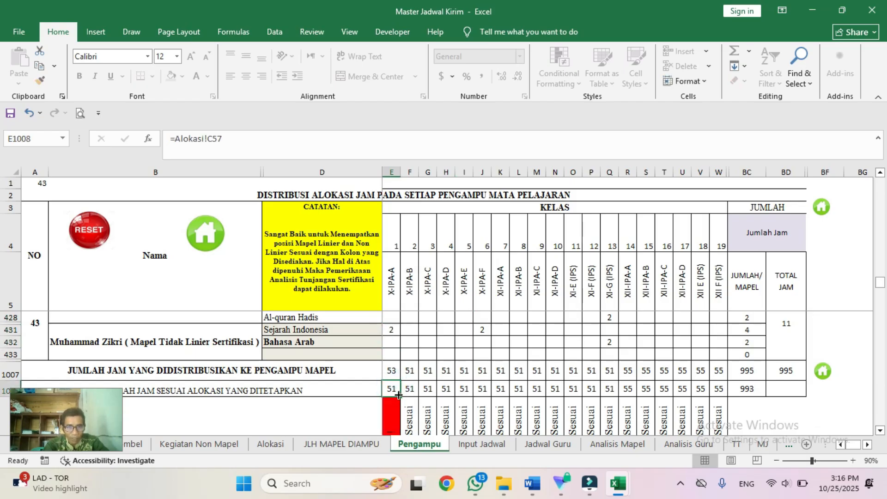
pyautogui.click(390, 368)
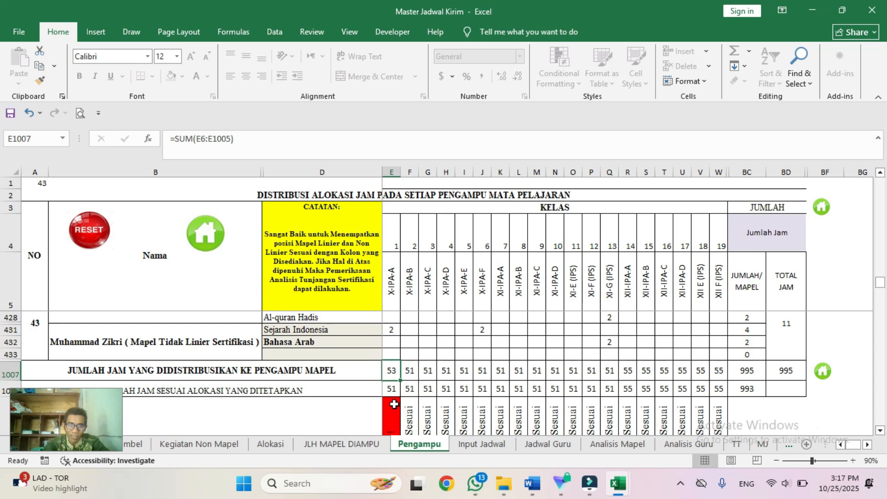
pyautogui.press('Down')
pyautogui.press('Down')
pyautogui.press('Down')
pyautogui.press('Down')
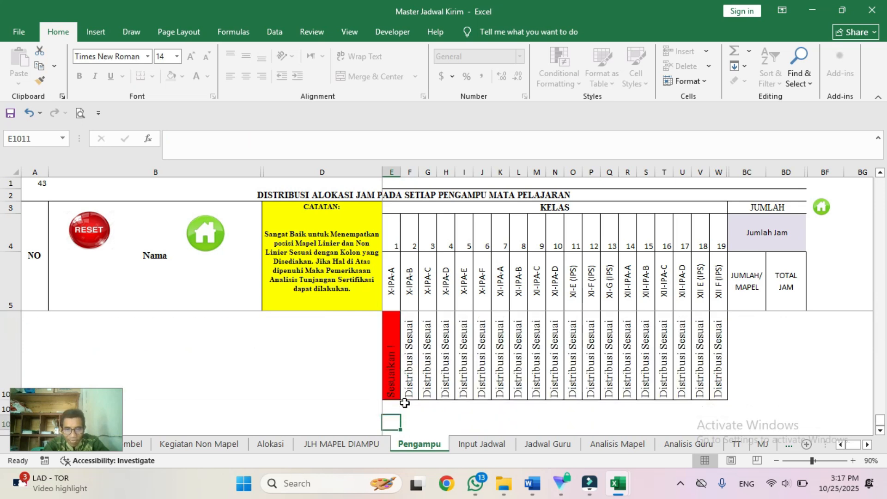
pyautogui.click(389, 350)
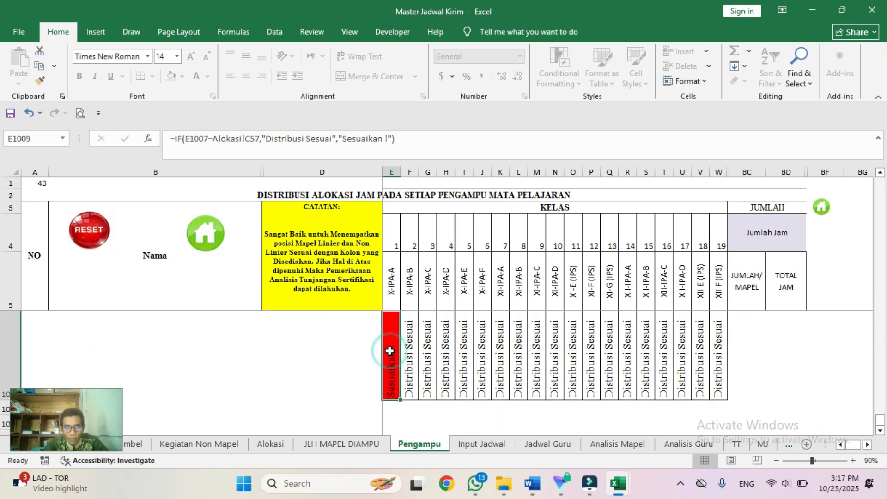
pyautogui.press('Up')
pyautogui.press('Up')
pyautogui.press('Up')
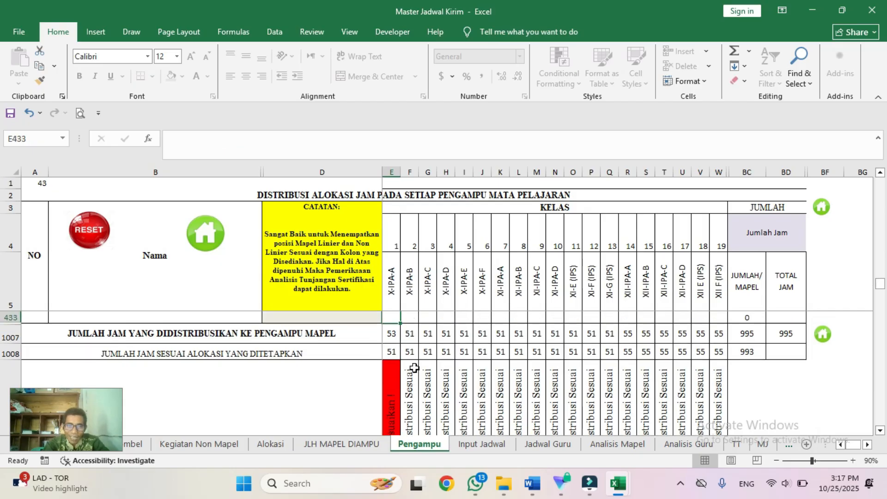
pyautogui.click(392, 335)
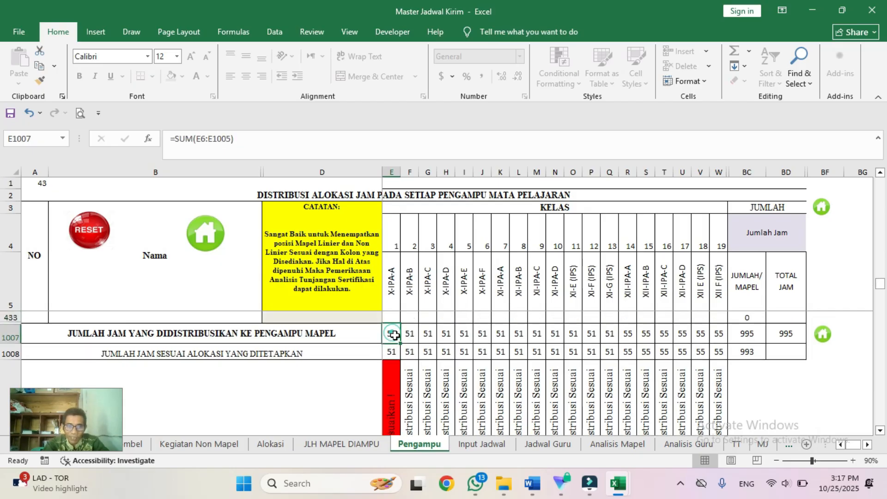
# Delete teacher number 43's Sejarah Indonesia hours for class X-IPA-A.
pyautogui.press('Up')
pyautogui.press('Up')
pyautogui.press('Up')
pyautogui.press('Up')
pyautogui.press('Up')
pyautogui.press('Up')
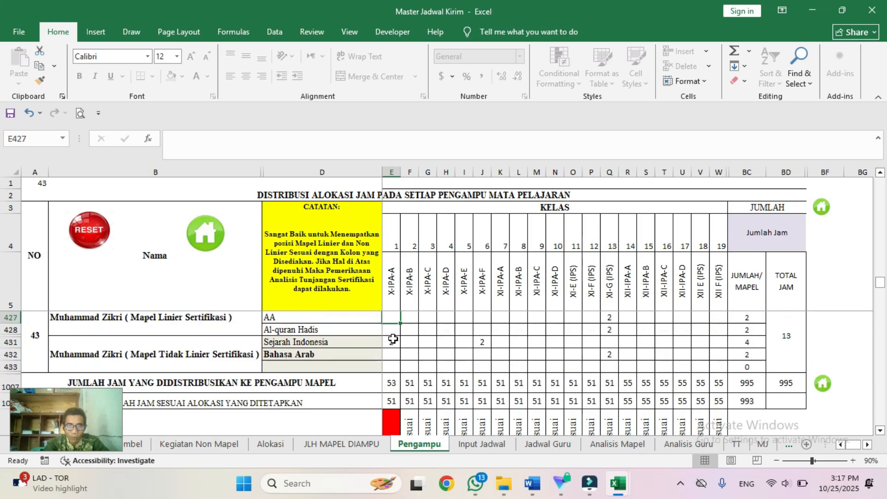
pyautogui.press('Up')
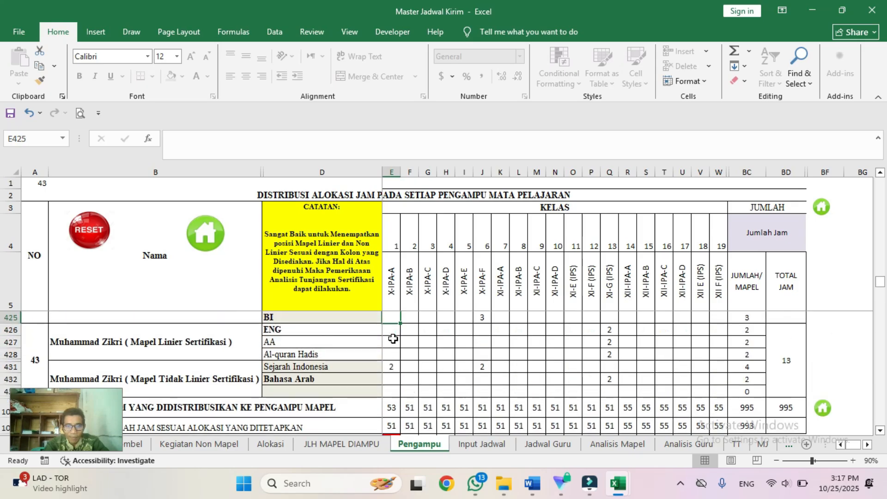
pyautogui.click(392, 368)
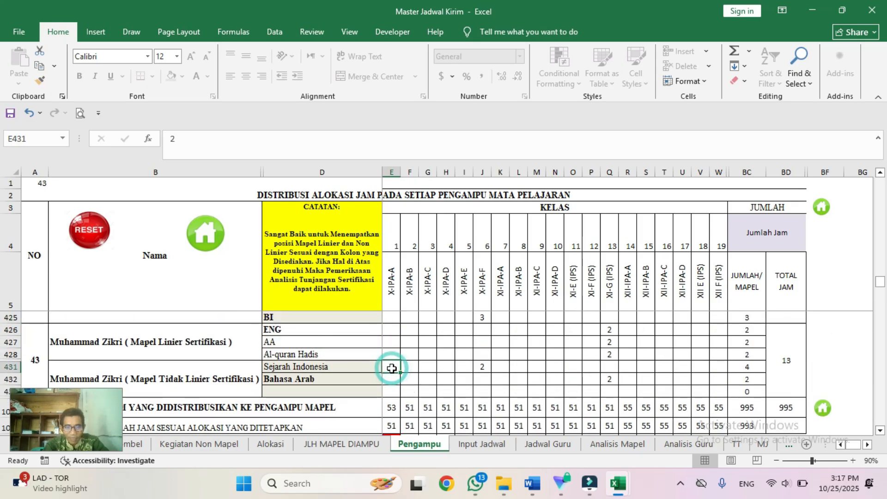
pyautogui.press('Delete')
pyautogui.press('Up')
pyautogui.press('Up')
pyautogui.press('Up')
pyautogui.press('Up')
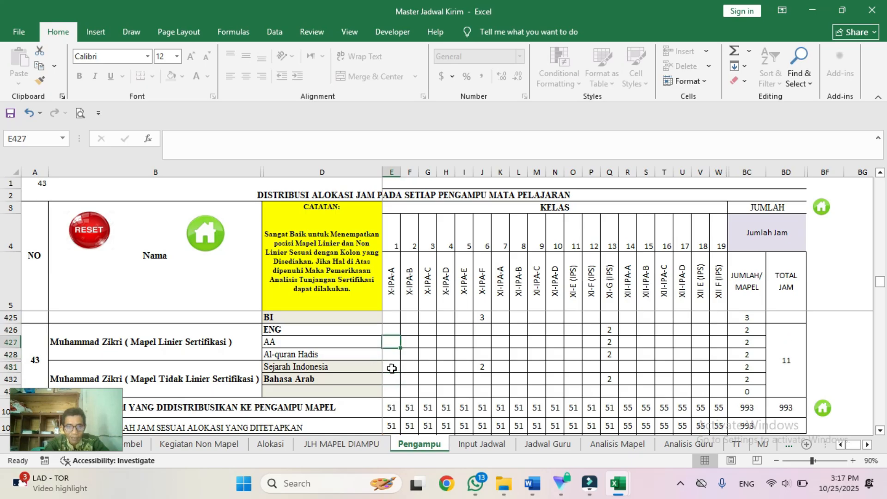
# Recheck the distribution check cell of class X-IPA-A below the hour totals.
pyautogui.scroll(1, 392, 368)
pyautogui.press('Down')
pyautogui.press('Down')
pyautogui.press('Down')
pyautogui.press('Down')
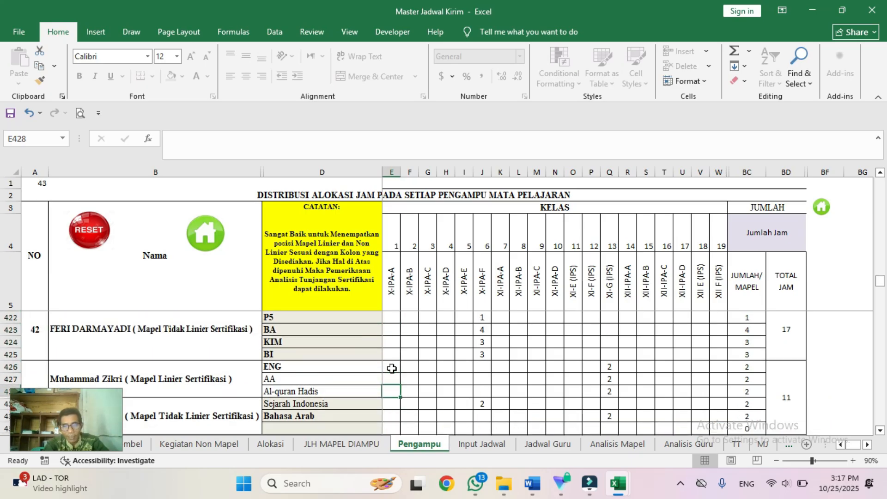
pyautogui.hotkey('ctrl', 'Down')
pyautogui.press('Down')
pyautogui.scroll(-1, 391, 368)
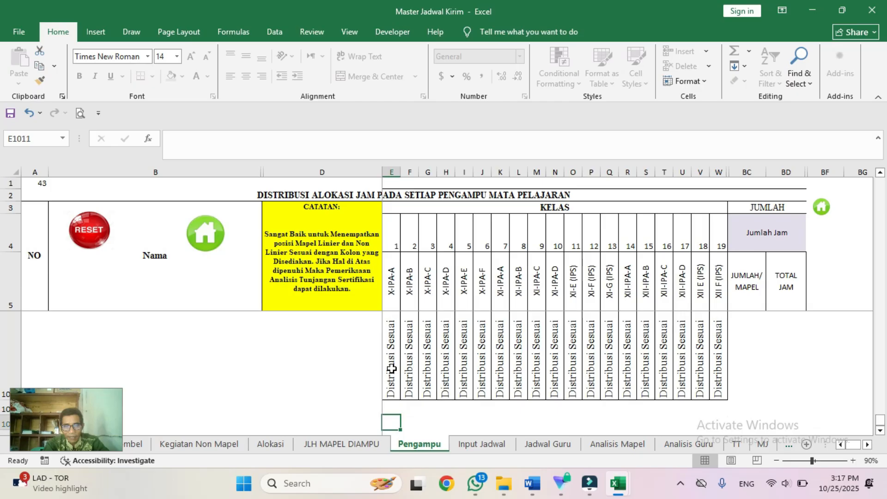
# Return to the home menu, open menu 6, TUGAS TAMBAHAN, and examine the first two teachers' additional duties and hour weights.
pyautogui.click(824, 206)
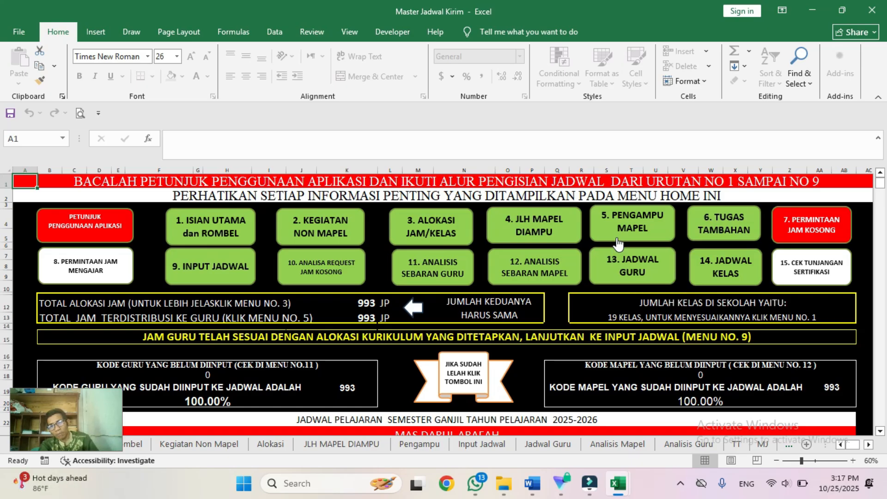
pyautogui.click(716, 234)
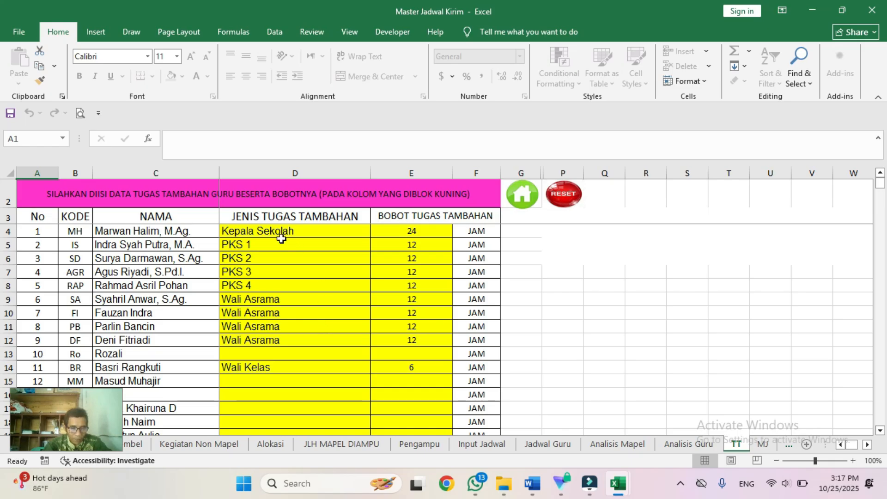
pyautogui.click(427, 231)
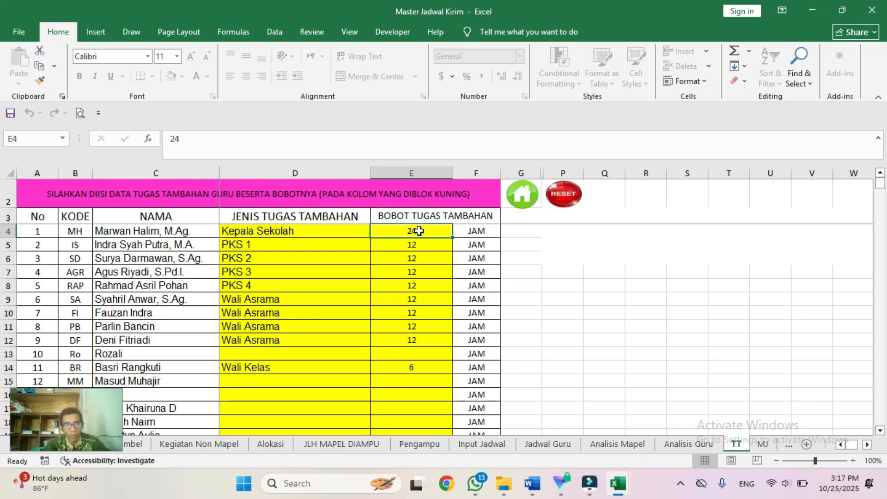
pyautogui.click(251, 248)
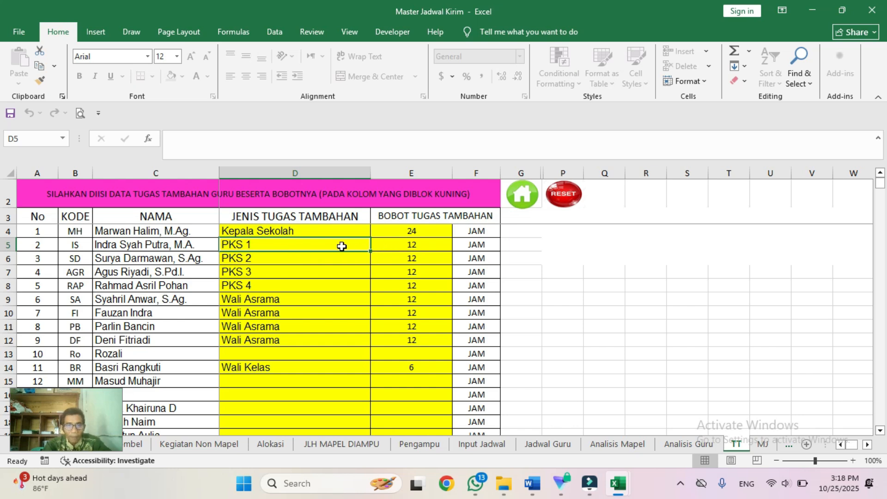
pyautogui.click(428, 248)
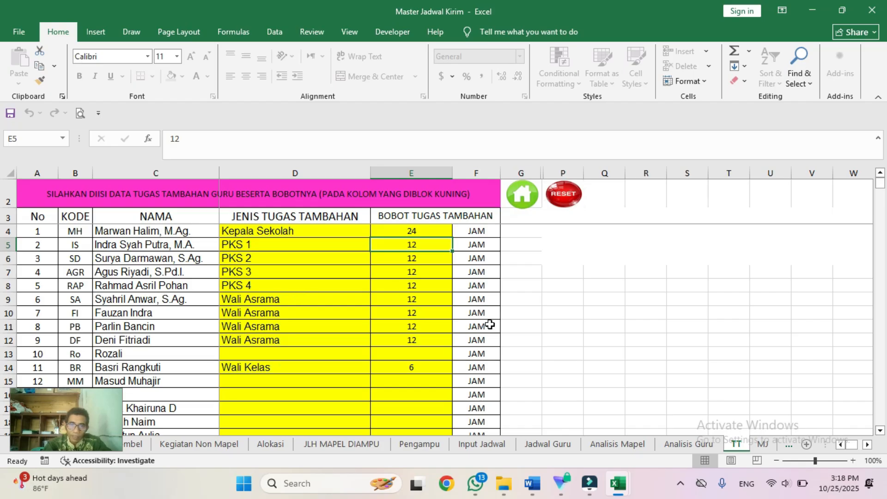
# Return to the home menu and open menu 7, PERMINTAAN JAM KOSONG, at its teacher availability grid.
pyautogui.click(522, 203)
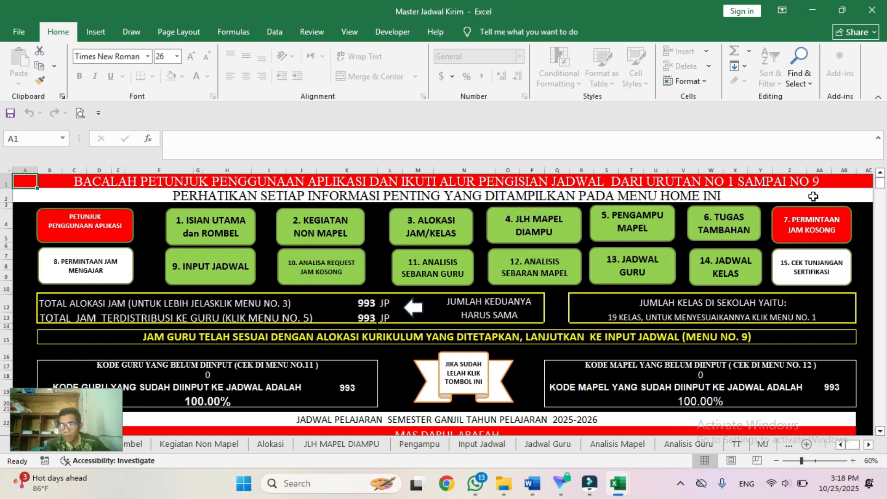
pyautogui.click(803, 236)
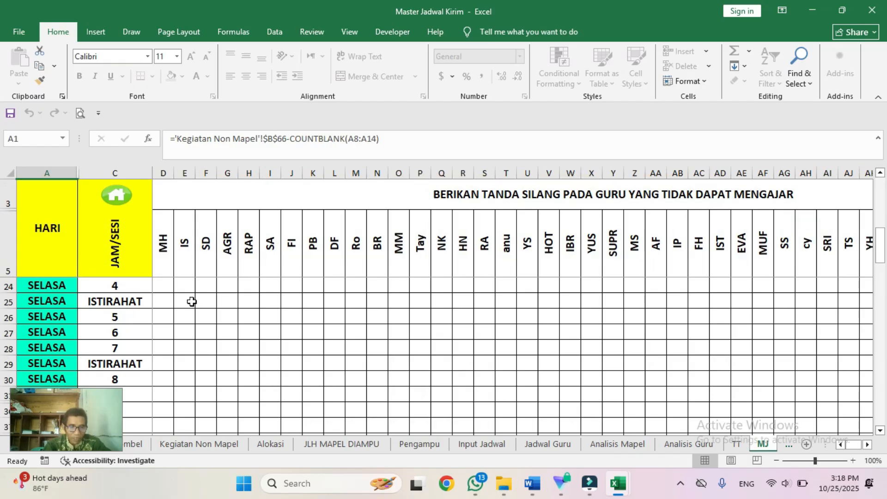
pyautogui.click(171, 289)
pyautogui.click(172, 305)
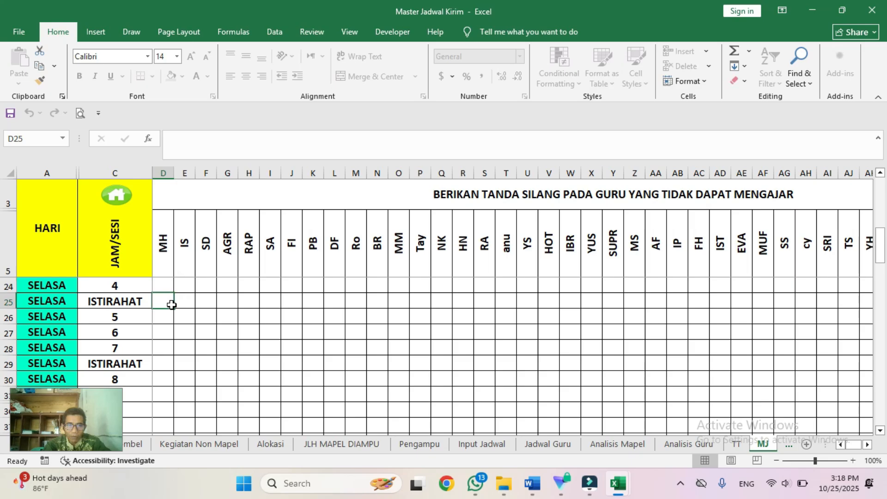
pyautogui.click(167, 284)
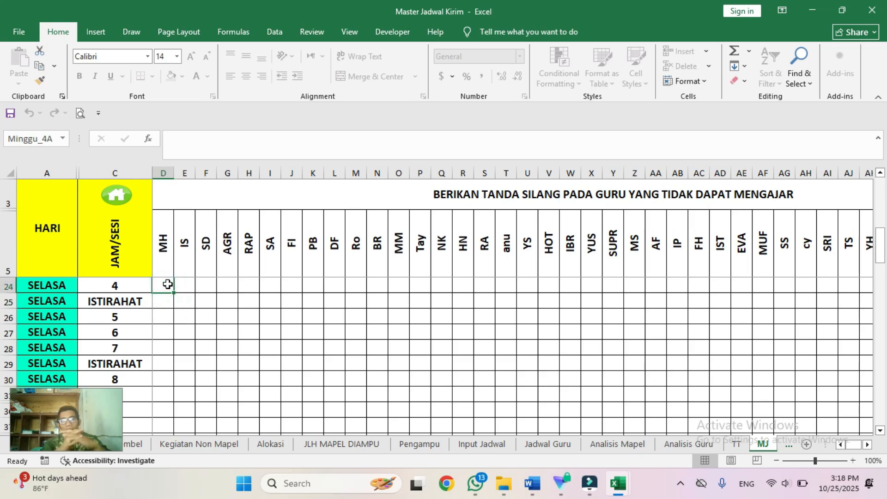
# Mark teacher code IS as unable to teach in SENIN sessions 1 and 2 with an x in each.
pyautogui.press('Up')
pyautogui.press('Up')
pyautogui.press('Up')
pyautogui.press('Up')
pyautogui.press('Up')
pyautogui.press('Up')
pyautogui.press('Up')
pyautogui.press('Up')
pyautogui.press('Up')
pyautogui.press('Up')
pyautogui.press('Up')
pyautogui.press('Up')
pyautogui.press('Up')
pyautogui.press('Up')
pyautogui.press('Up')
pyautogui.press('Up')
pyautogui.press('Up')
pyautogui.press('Up')
pyautogui.press('Up')
pyautogui.press('Up')
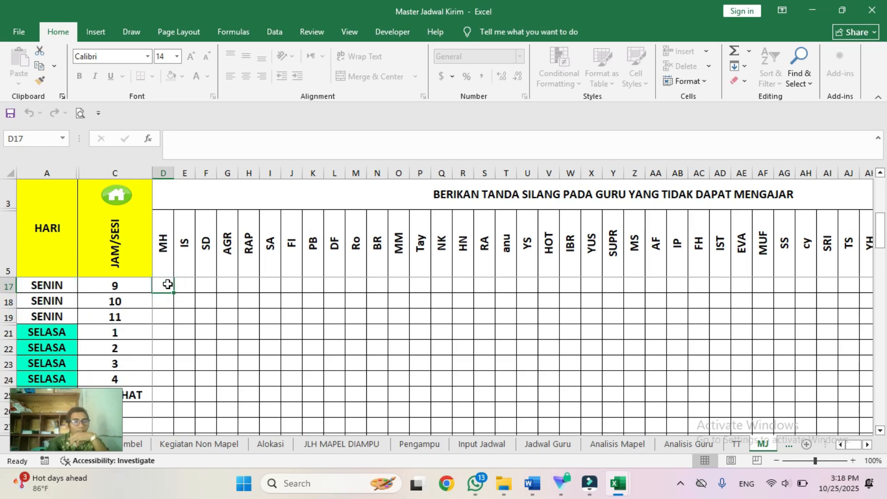
pyautogui.click(168, 284)
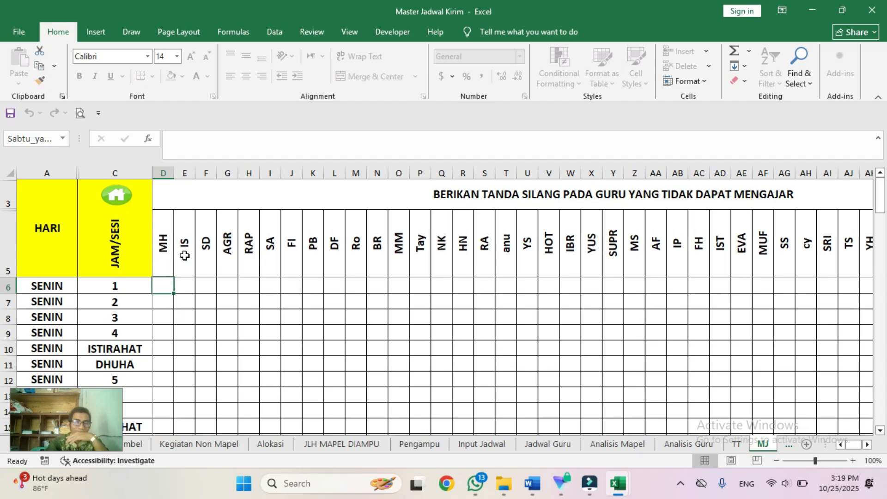
pyautogui.click(187, 288)
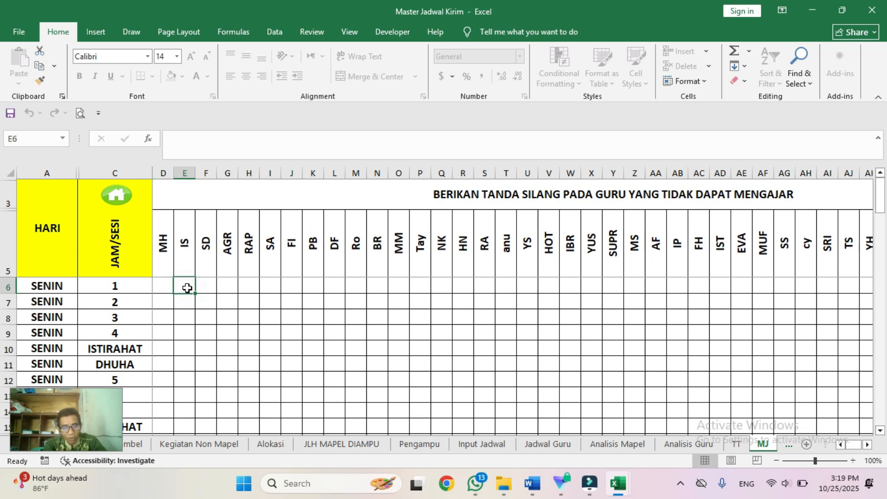
pyautogui.write('x')
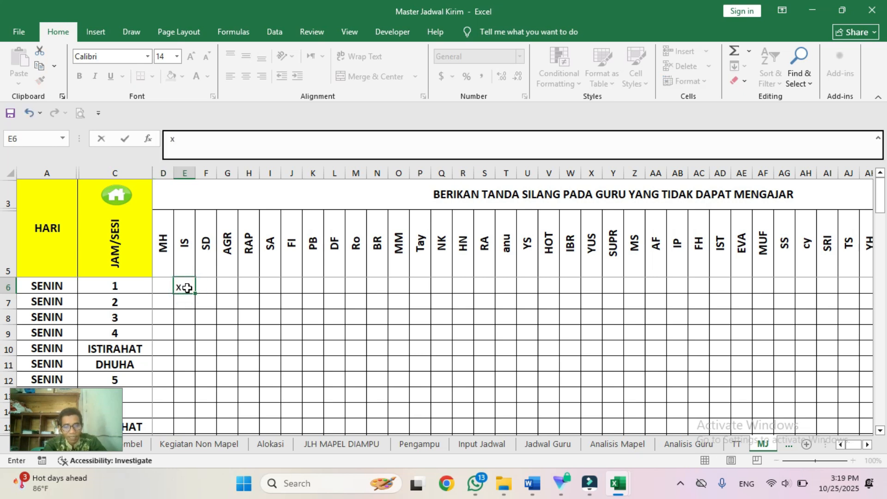
pyautogui.press('Return')
pyautogui.write('x')
pyautogui.press('Return')
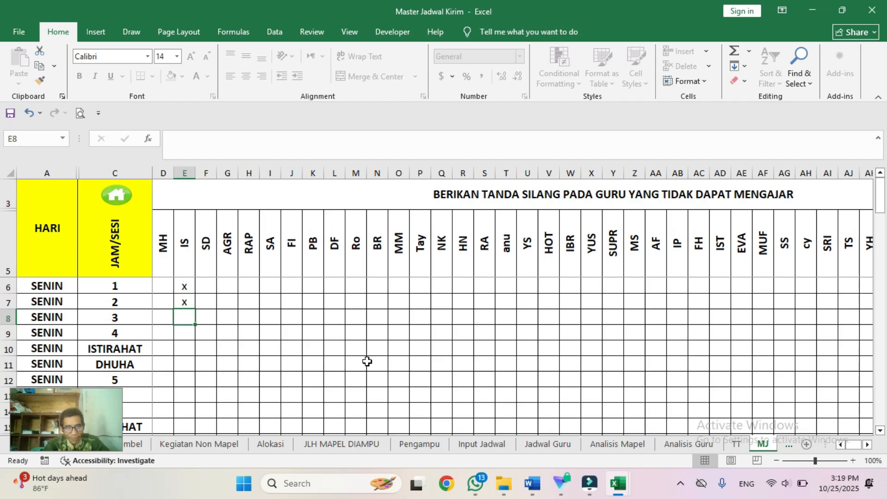
# On the Input Jadwal sheet, enter teacher code IS and subject code FIQ for class X-IPA-A in SENIN session 1.
pyautogui.click(482, 444)
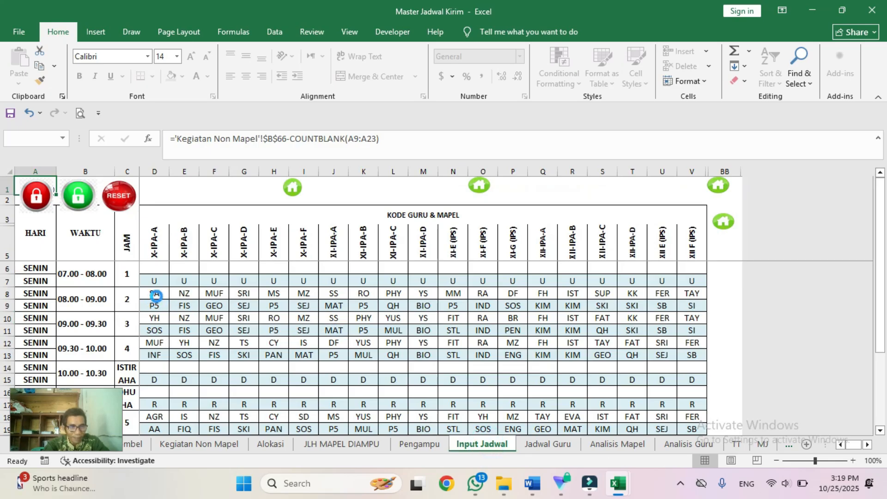
pyautogui.click(157, 294)
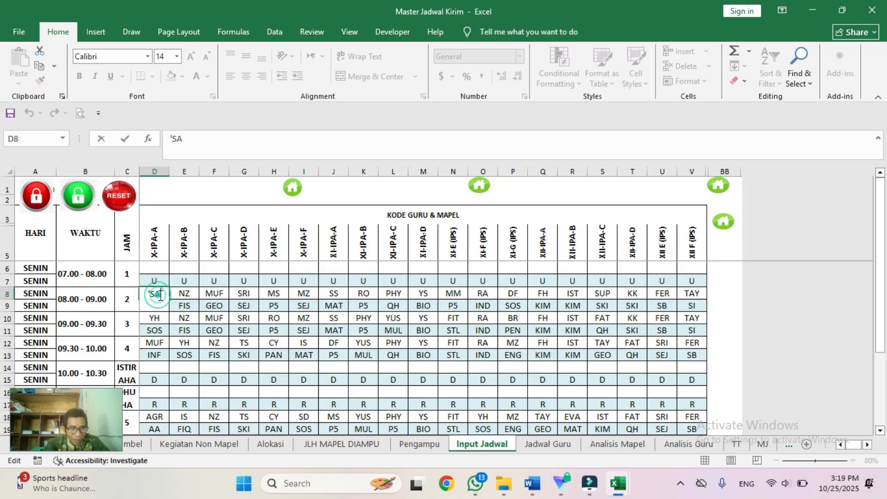
pyautogui.press('Up')
pyautogui.press('Up')
pyautogui.press('Up')
pyautogui.press('Down')
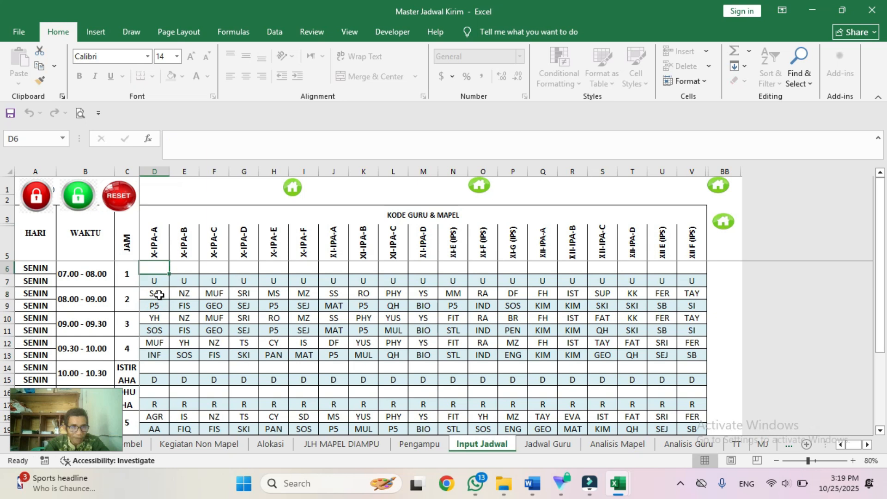
pyautogui.write('IS')
pyautogui.press('Return')
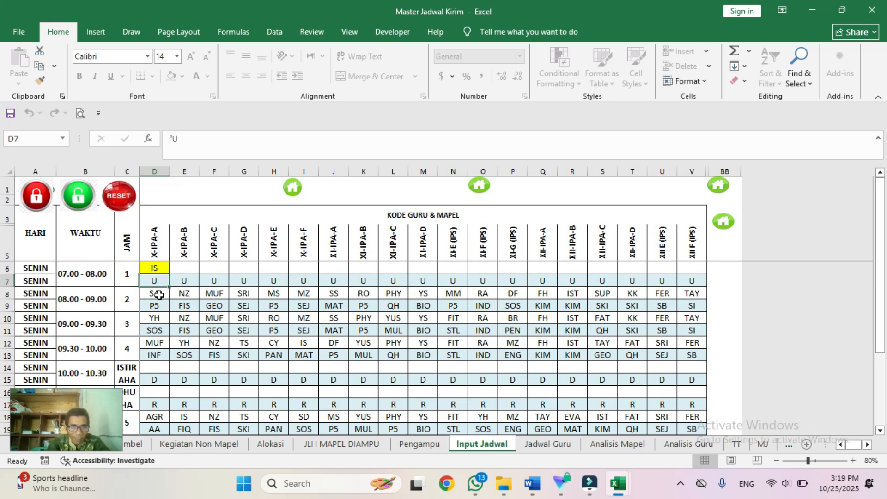
pyautogui.write('FIQ')
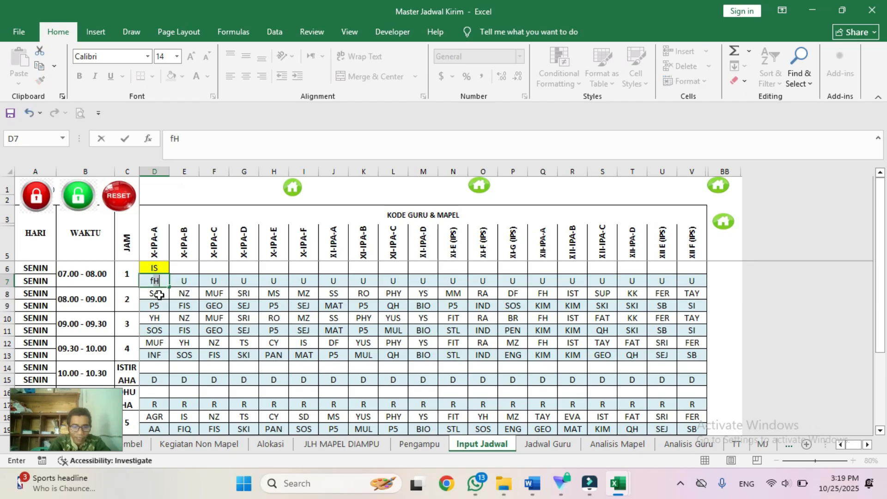
pyautogui.press('Return')
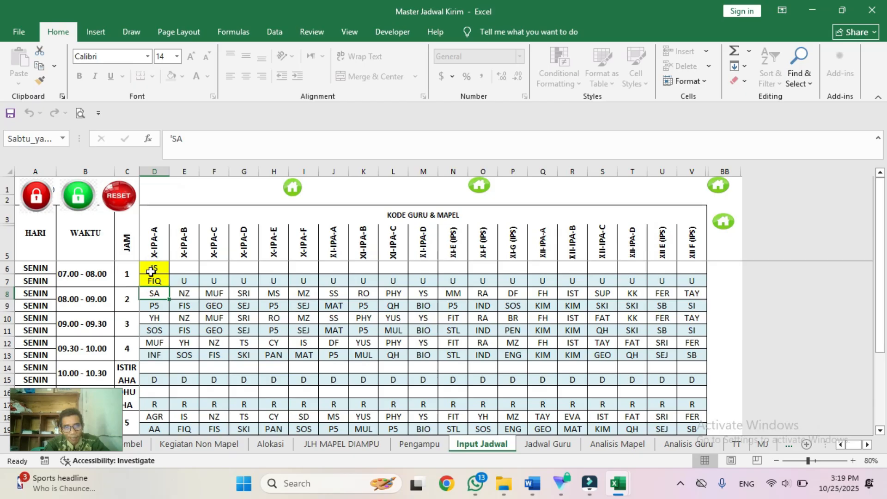
# Return to the home menu, open menu 10, ANALISA REQUEST JAM KOSONG, and examine teacher IS's cell for SENIN session 1.
pyautogui.click(479, 185)
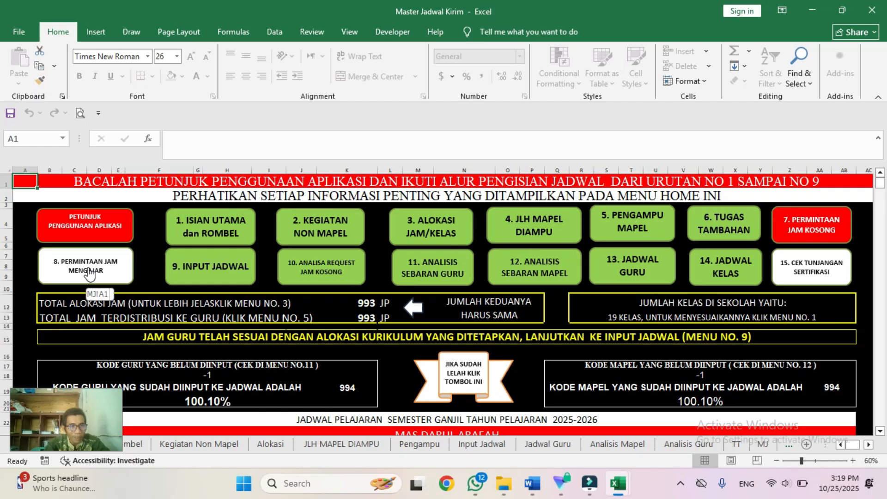
pyautogui.click(320, 274)
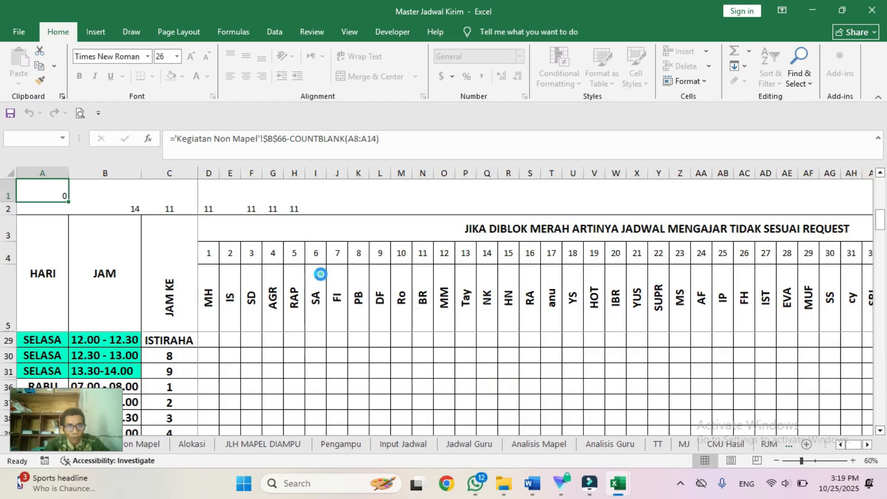
pyautogui.click(218, 341)
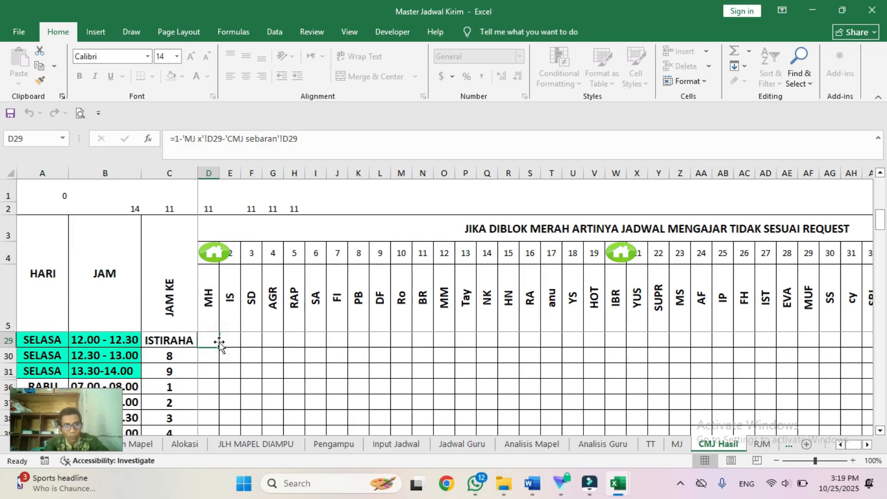
pyautogui.press('Up')
pyautogui.press('Up')
pyautogui.press('Up')
pyautogui.press('Up')
pyautogui.press('Up')
pyautogui.press('Up')
pyautogui.press('Up')
pyautogui.press('Up')
pyautogui.press('Up')
pyautogui.press('Up')
pyautogui.press('Up')
pyautogui.press('Up')
pyautogui.press('Up')
pyautogui.press('Up')
pyautogui.press('Up')
pyautogui.press('Up')
pyautogui.press('Up')
pyautogui.press('Up')
pyautogui.press('Up')
pyautogui.press('Up')
pyautogui.press('Up')
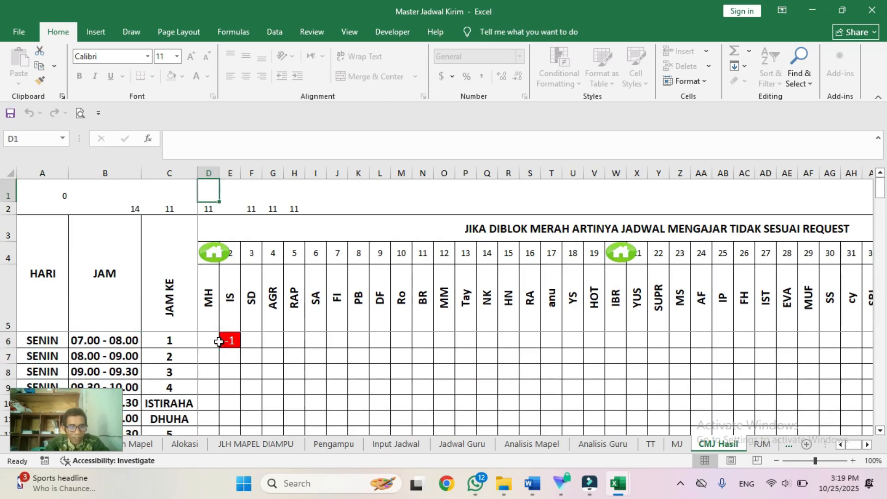
pyautogui.click(218, 341)
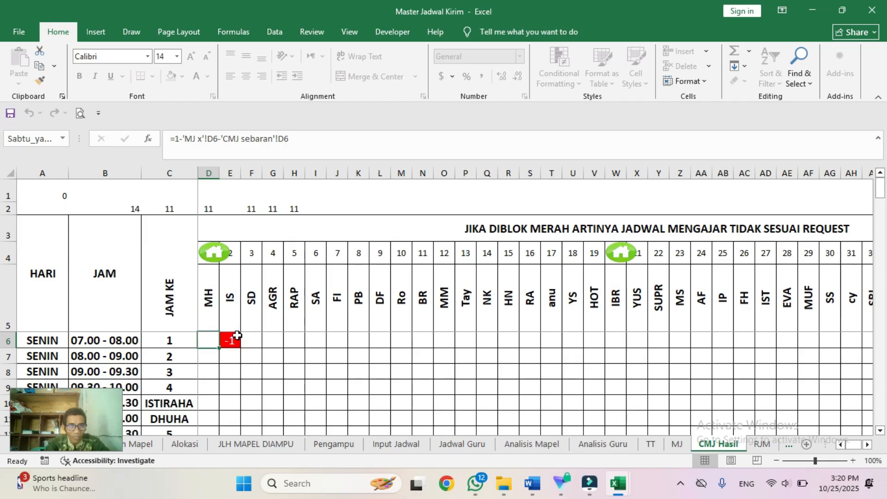
# Return to the home menu, open menu 9, INPUT JADWAL, and clear the teacher and subject codes of X-IPA-A in SENIN session 1.
pyautogui.click(213, 252)
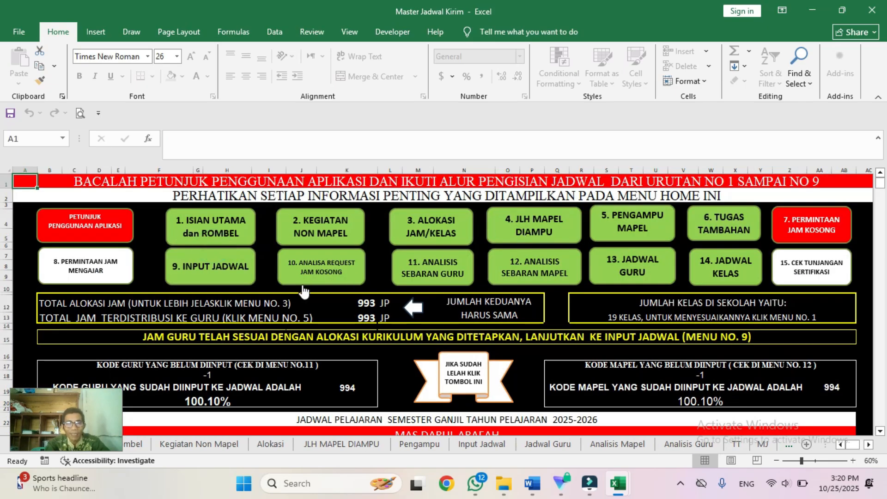
pyautogui.click(207, 270)
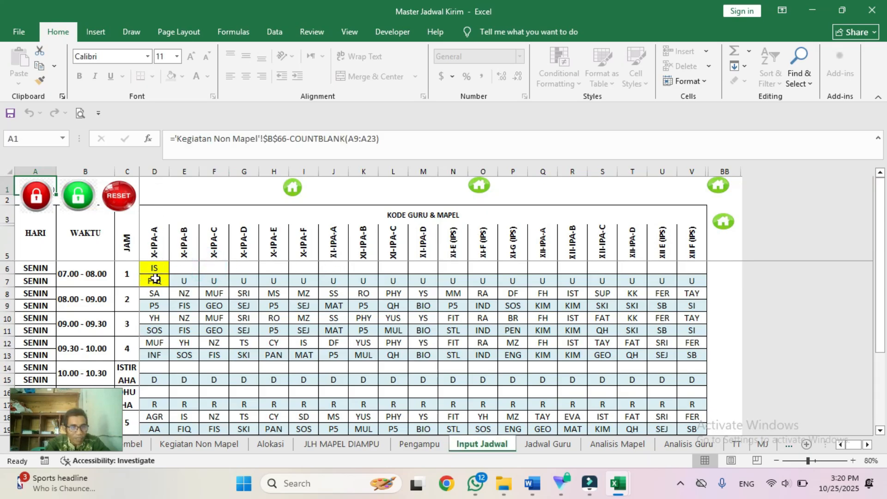
pyautogui.moveTo(156, 265); pyautogui.dragTo(154, 280)
pyautogui.write("'IS")
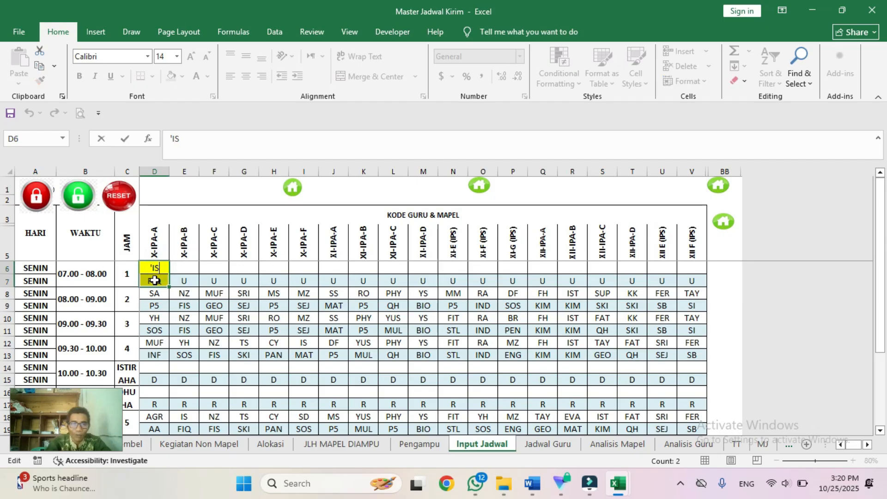
pyautogui.press('Escape')
pyautogui.press('Delete')
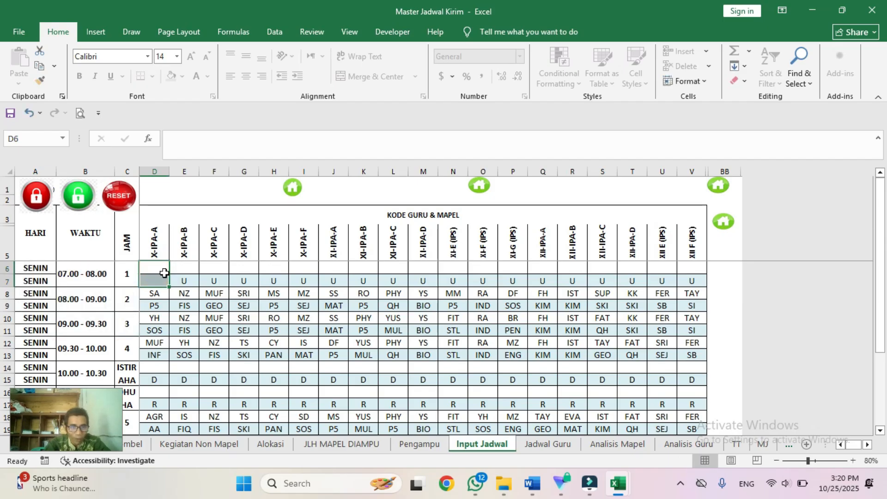
pyautogui.click(161, 278)
pyautogui.click(154, 293)
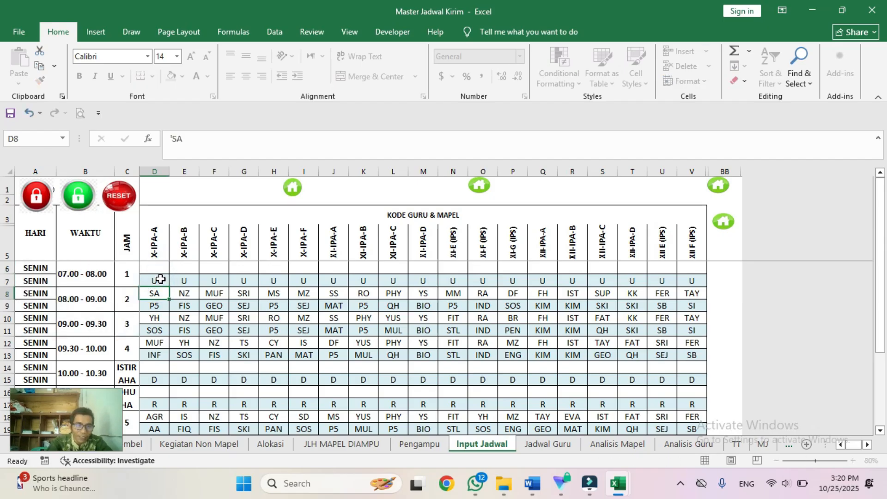
# Return to the home menu, open menu 7, PERMINTAAN JAM KOSONG, and try to enter A for teacher code IS in SENIN session 1.
pyautogui.click(292, 189)
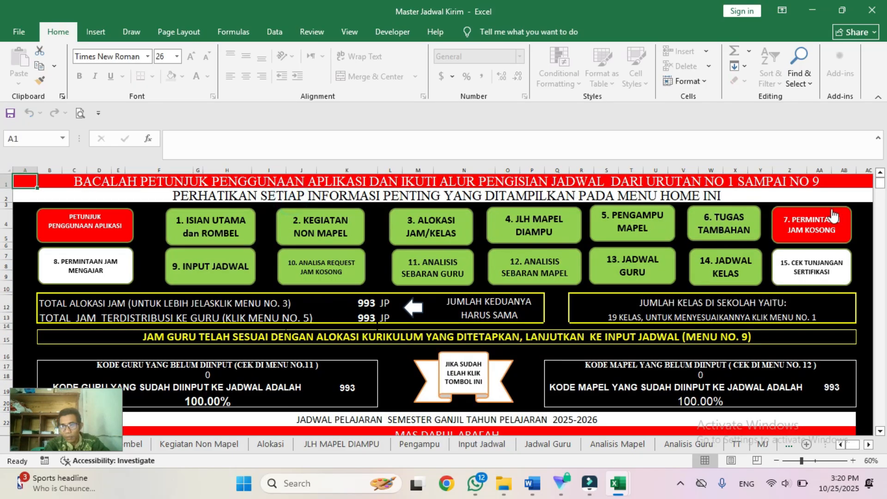
pyautogui.click(826, 216)
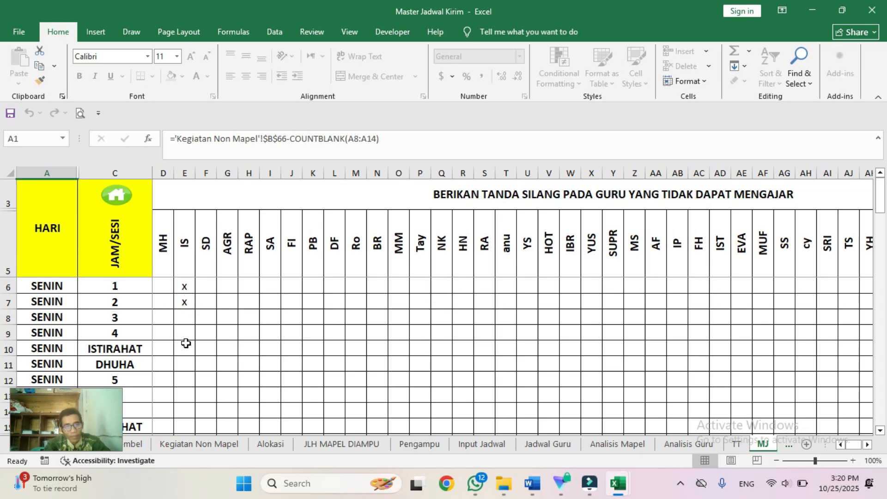
pyautogui.click(183, 316)
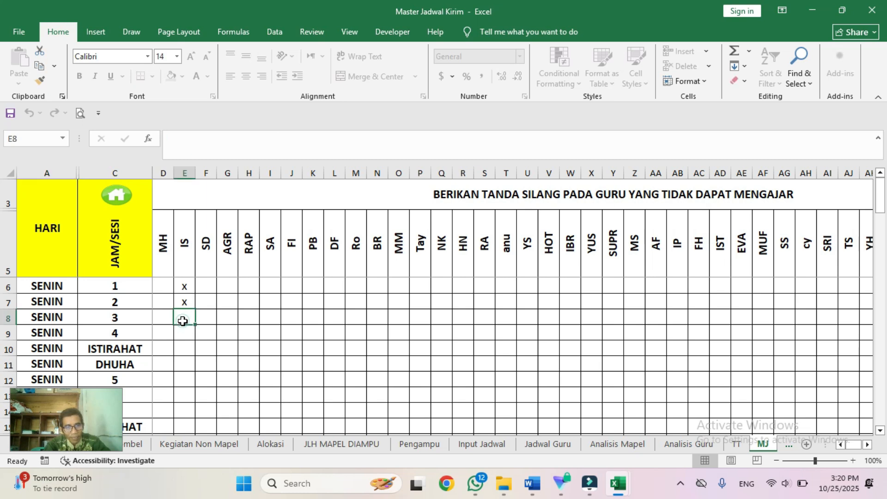
pyautogui.click(185, 288)
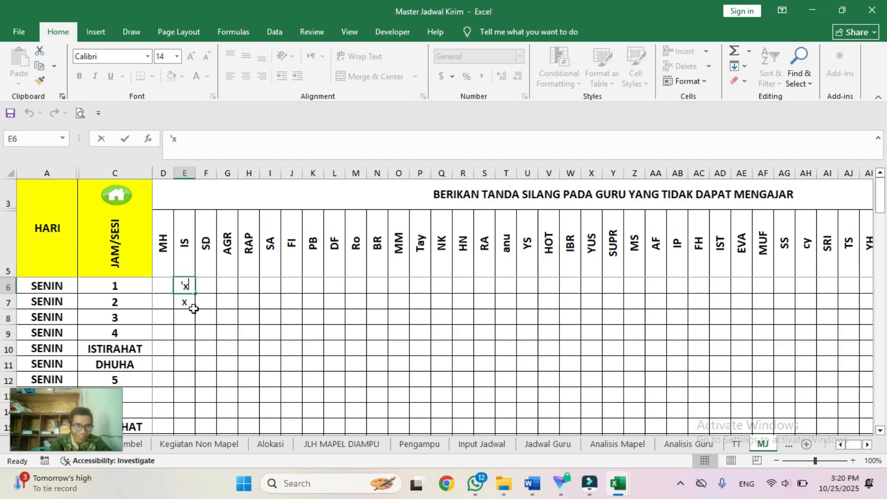
pyautogui.write('A')
pyautogui.press('Return')
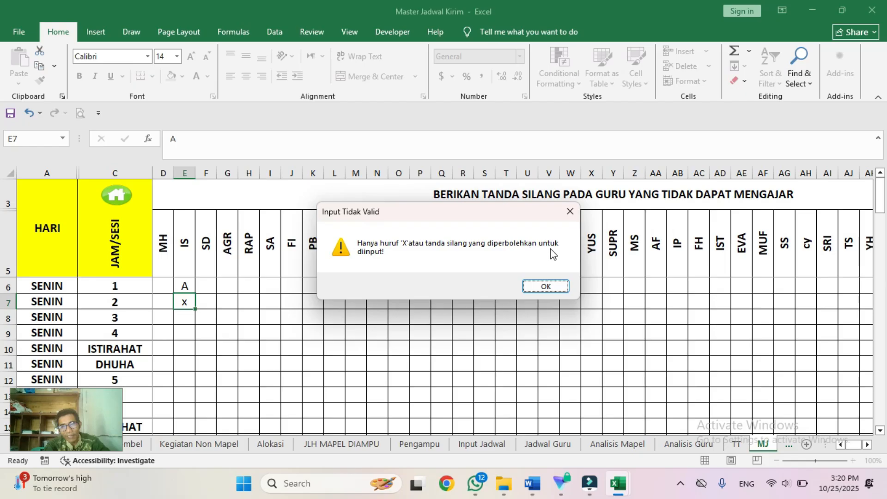
pyautogui.click(552, 286)
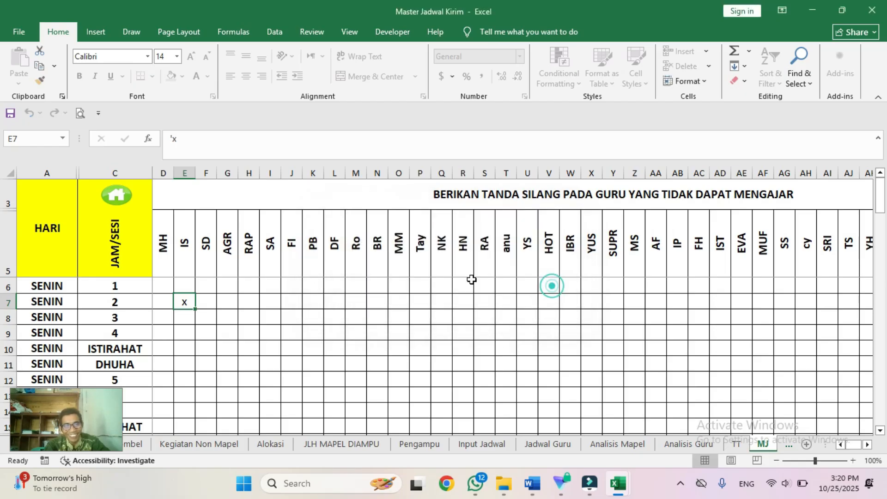
# Clear the remaining x of teacher code IS in SENIN session 2.
pyautogui.click(172, 282)
pyautogui.click(186, 300)
pyautogui.press('Delete')
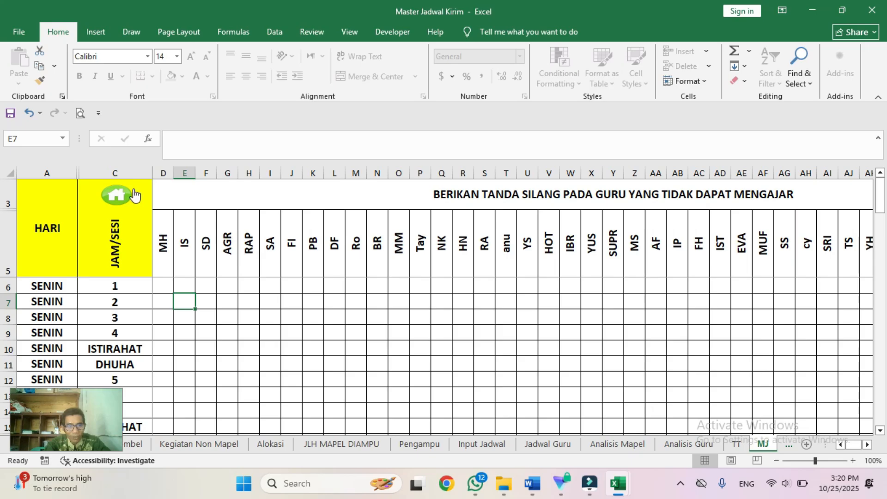
# Return to the home menu, open menu 8, PERMINTAAN JAM MENGAJAR, and delete both teachers' names from the Nama Guru column.
pyautogui.click(118, 195)
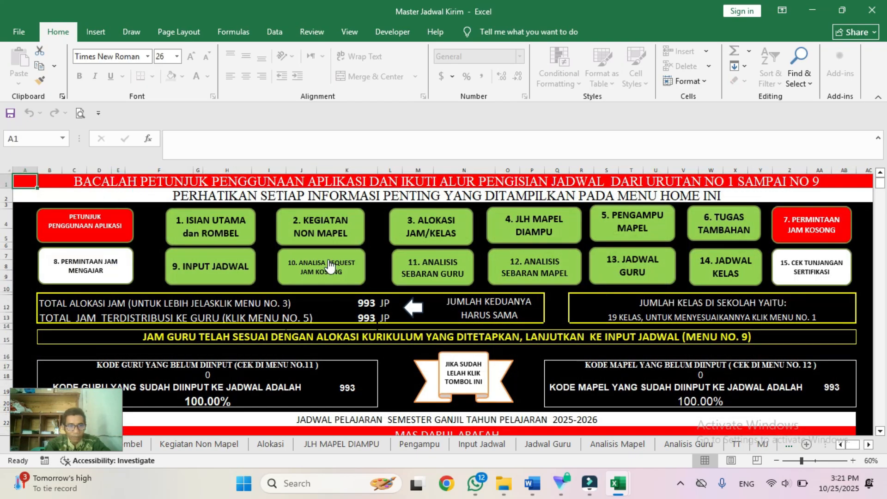
pyautogui.click(77, 276)
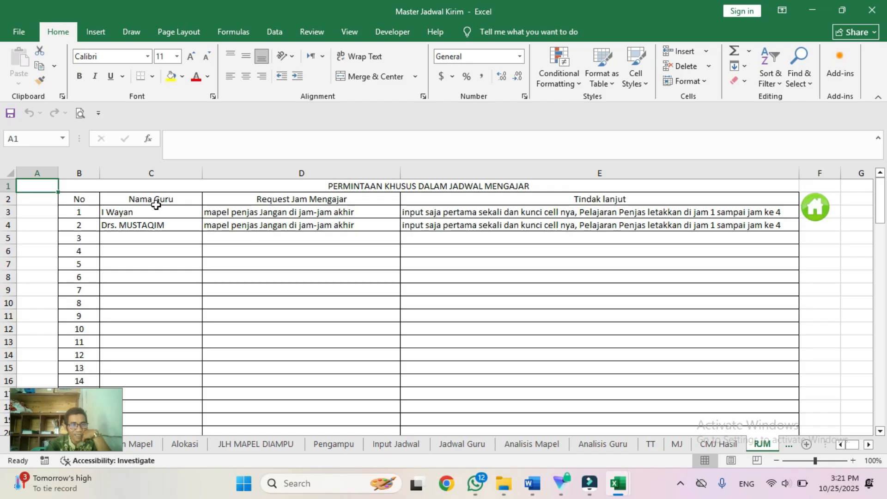
pyautogui.moveTo(128, 213); pyautogui.dragTo(128, 225)
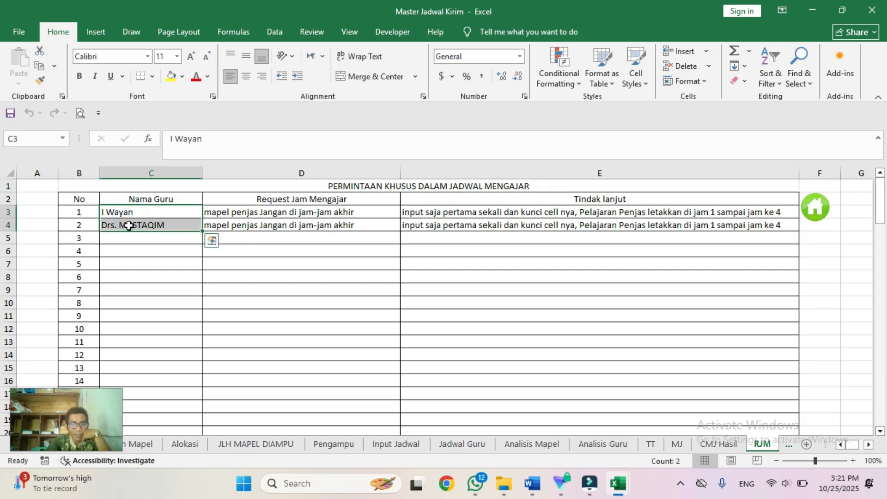
pyautogui.press('Delete')
# Enter a row of dots as a placeholder in the Nama Guru cell of request number 1.
pyautogui.click(123, 211)
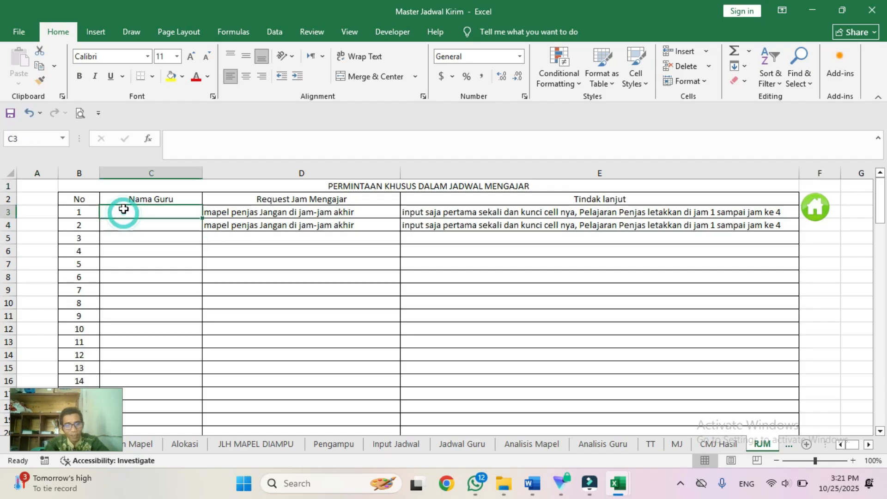
pyautogui.write('................')
pyautogui.press('Return')
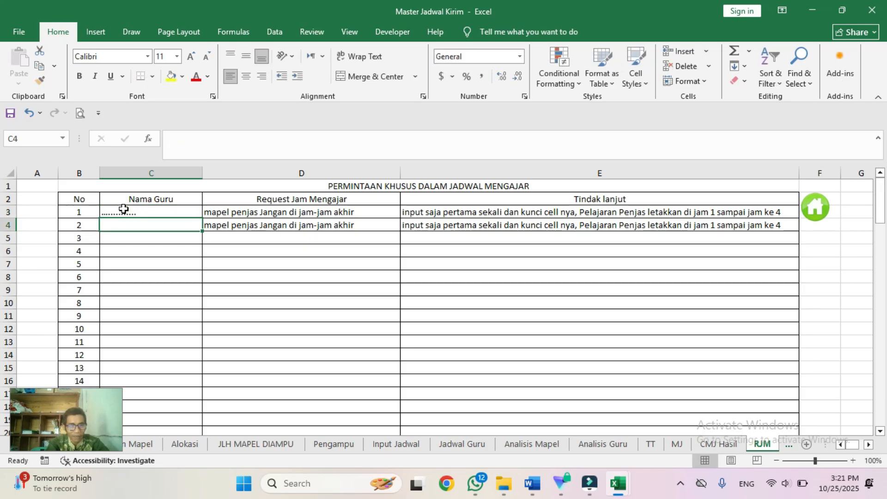
pyautogui.click(123, 210)
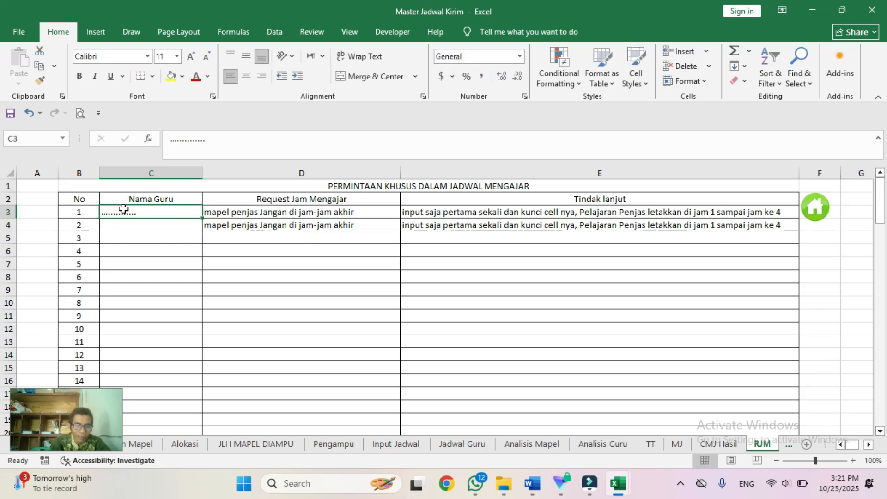
# Enter "Guru apa gitu" and "jsjjjs" as the teacher names for requests 1 and 2.
pyautogui.write('G')
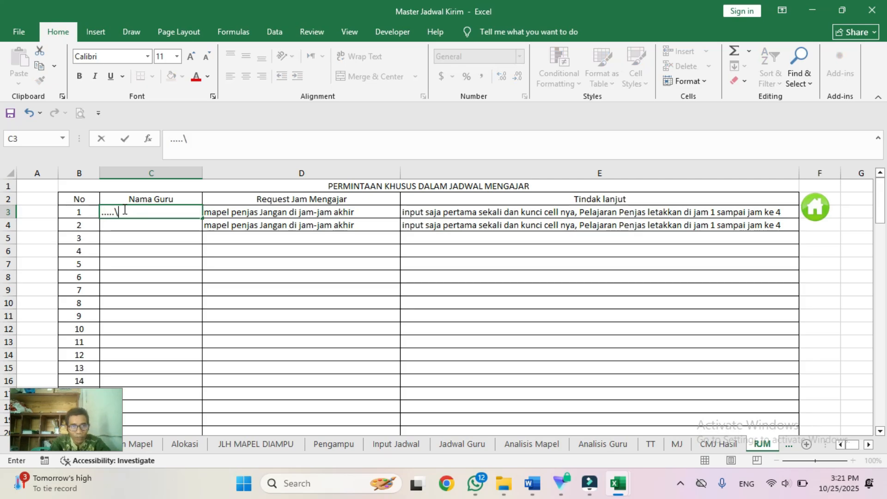
pyautogui.write('Guru apa gitu')
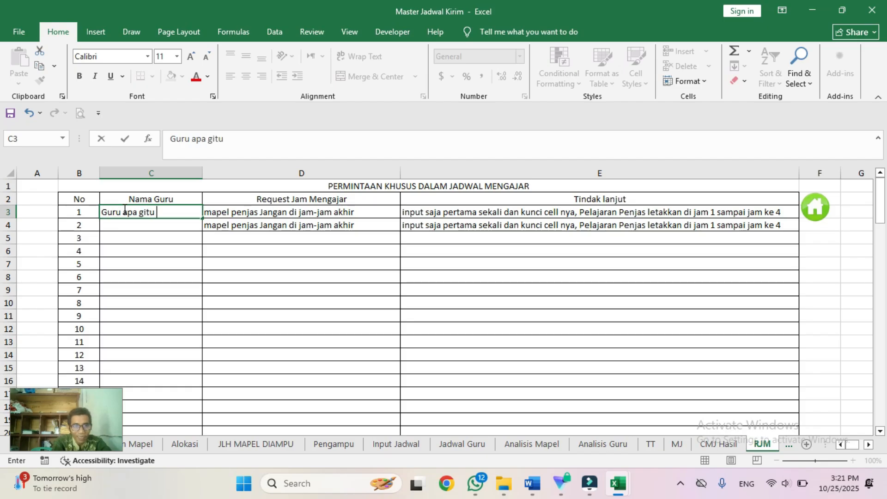
pyautogui.press('Return')
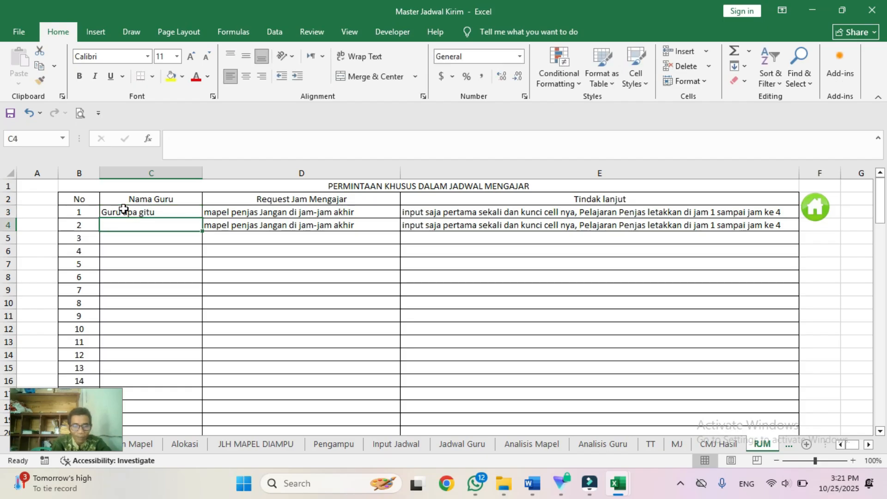
pyautogui.write('jsjjs')
pyautogui.press('Return')
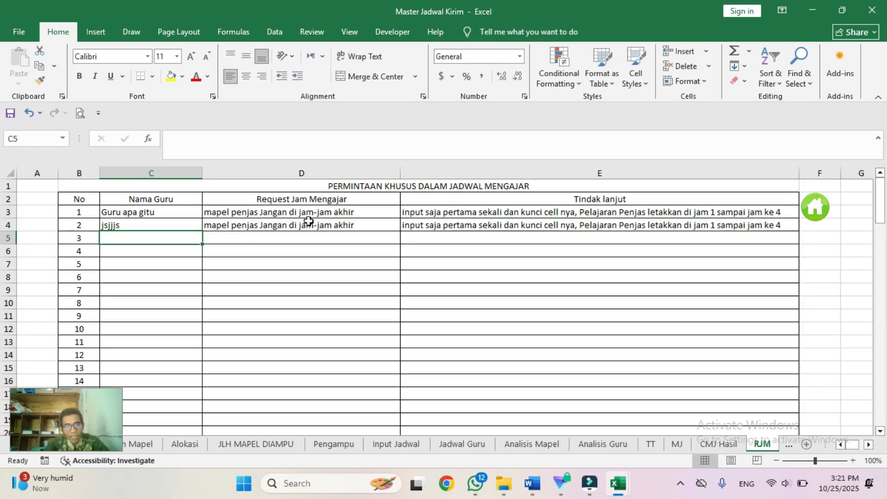
pyautogui.click(365, 214)
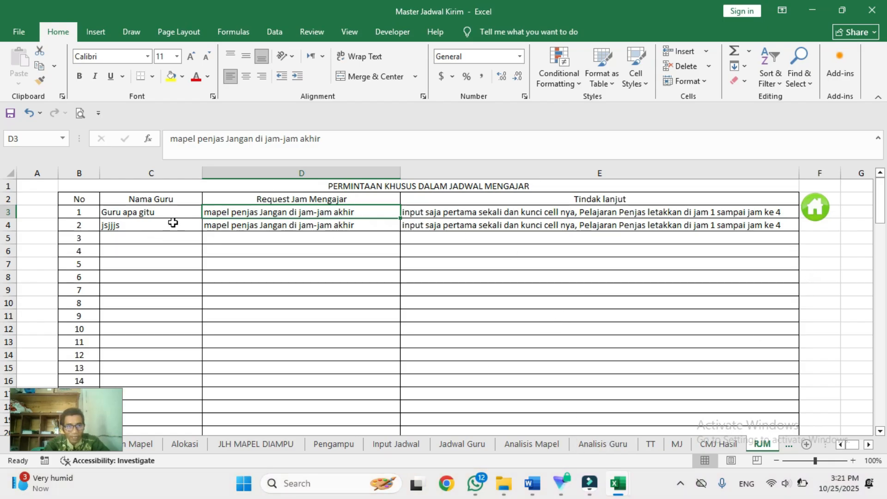
# Go to the Input Jadwal sheet and lock cell D6, the teacher code of class X-IPA-A in Monday's first period.
pyautogui.click(618, 483)
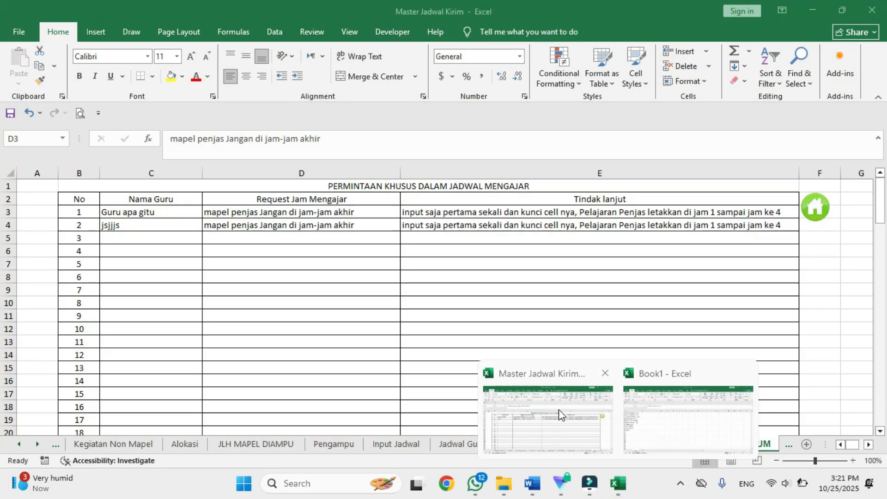
pyautogui.click(558, 412)
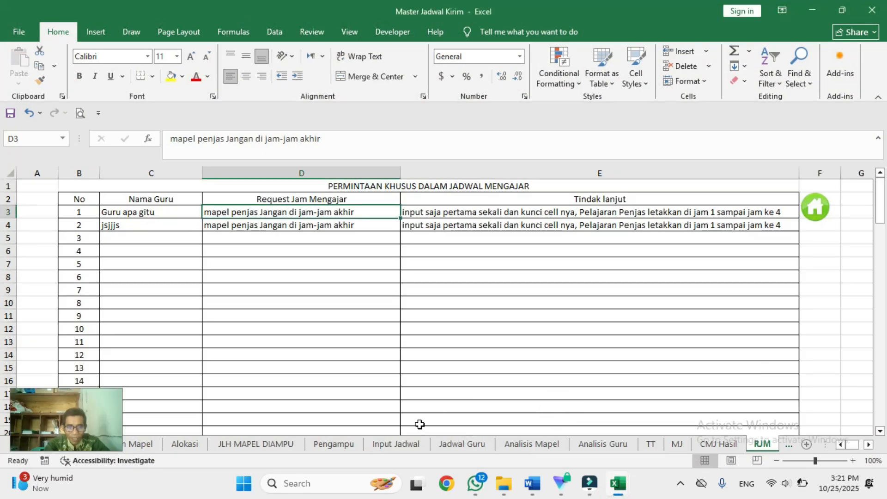
pyautogui.click(396, 444)
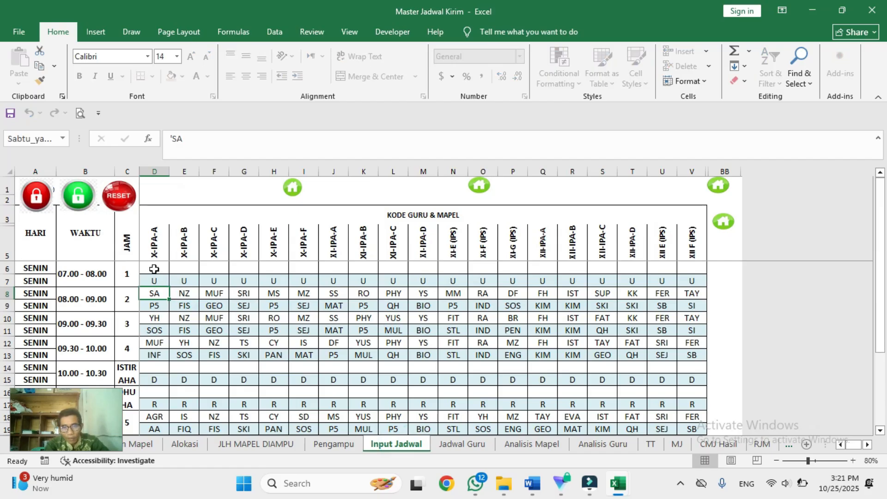
pyautogui.doubleClick(154, 269)
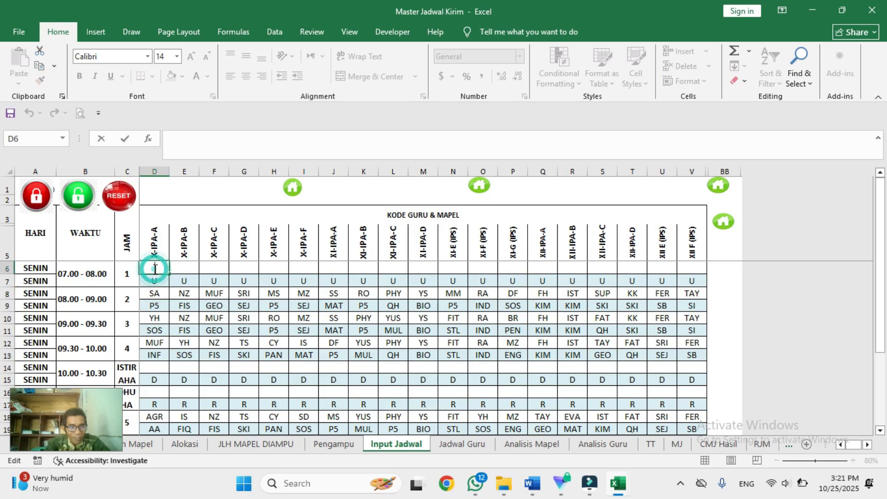
pyautogui.click(161, 288)
pyautogui.click(159, 271)
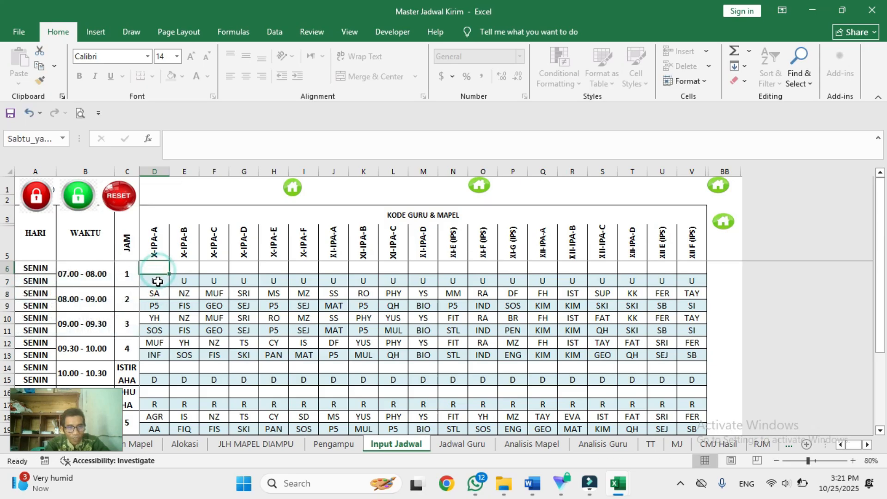
pyautogui.click(156, 284)
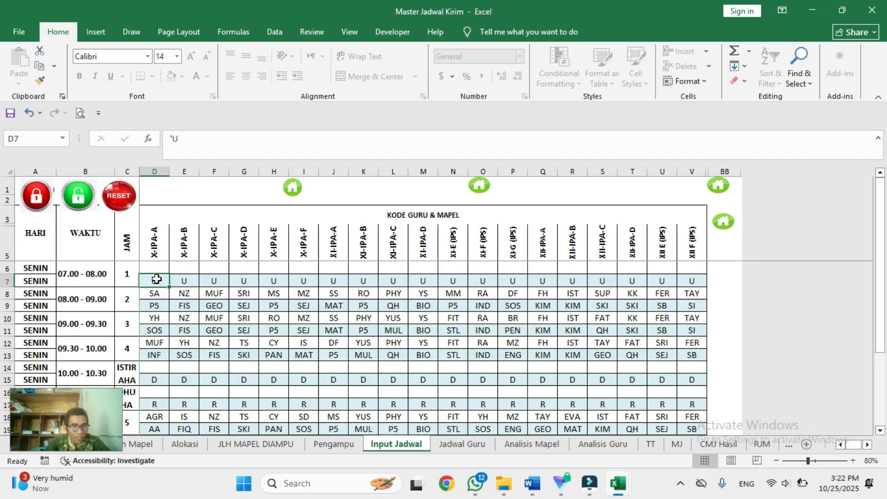
pyautogui.click(153, 268)
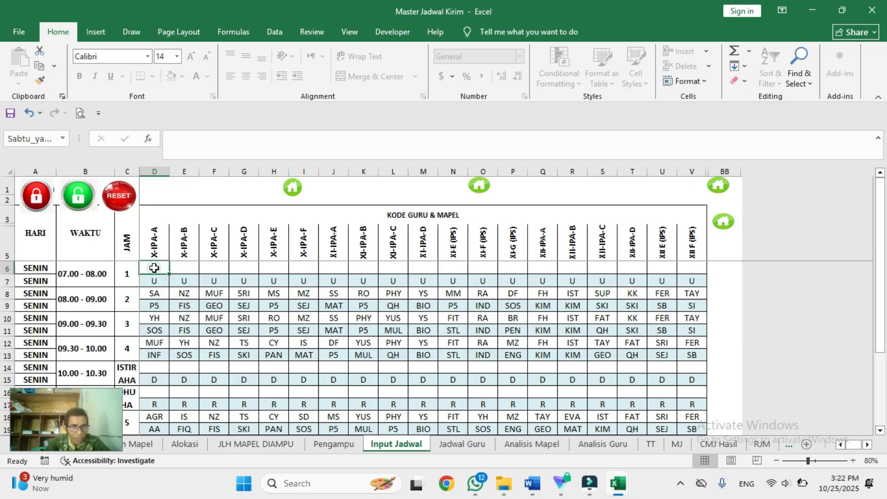
pyautogui.click(36, 194)
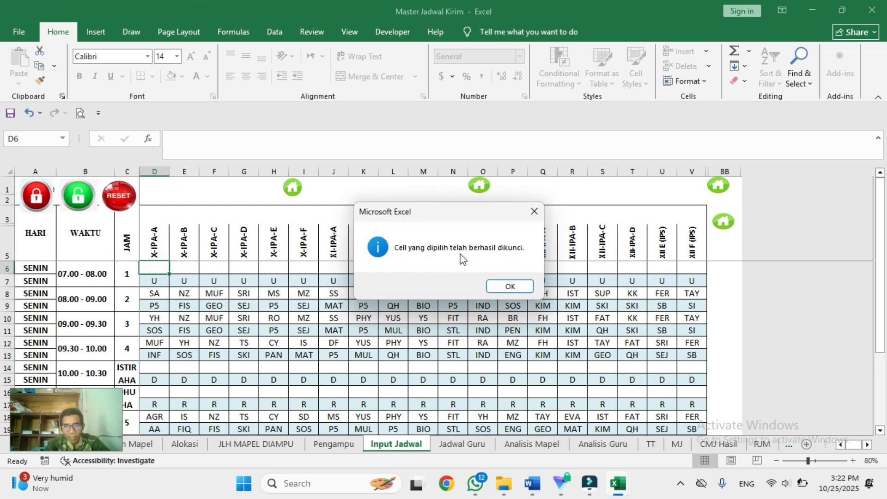
pyautogui.click(509, 286)
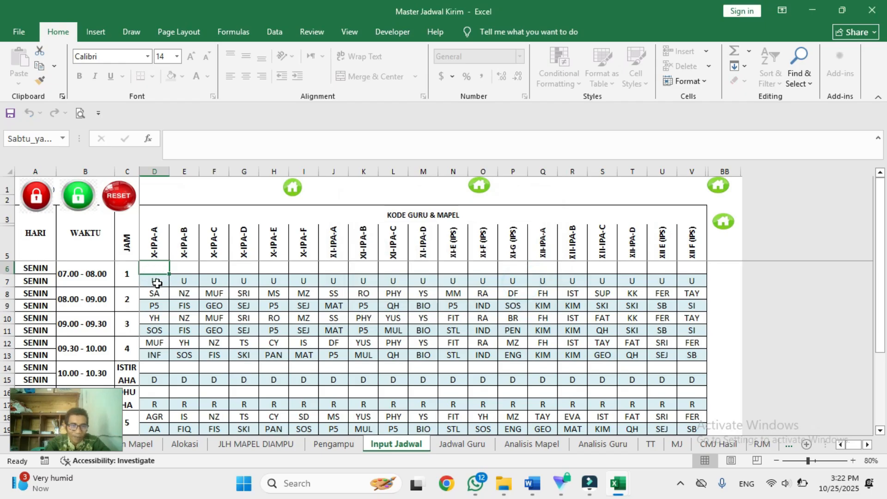
# Lock cells D6:D13, covering Monday periods 1 to 4 of class X-IPA-A.
pyautogui.moveTo(157, 269); pyautogui.dragTo(157, 349)
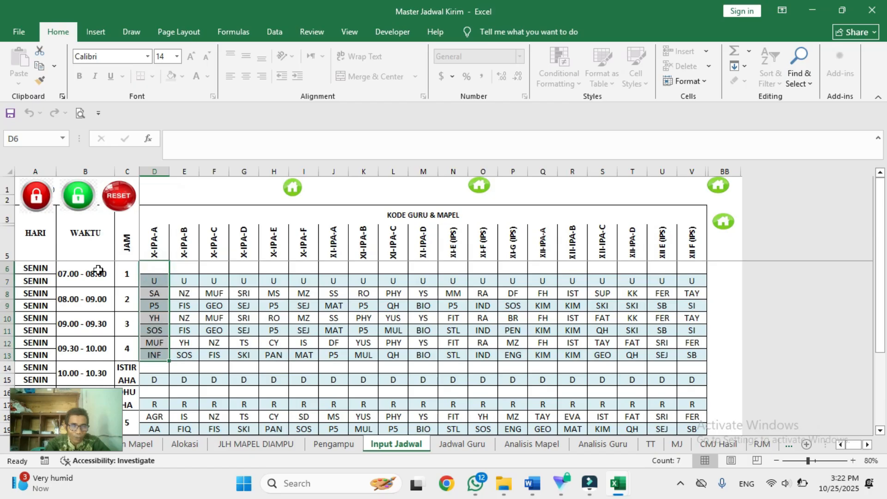
pyautogui.click(37, 196)
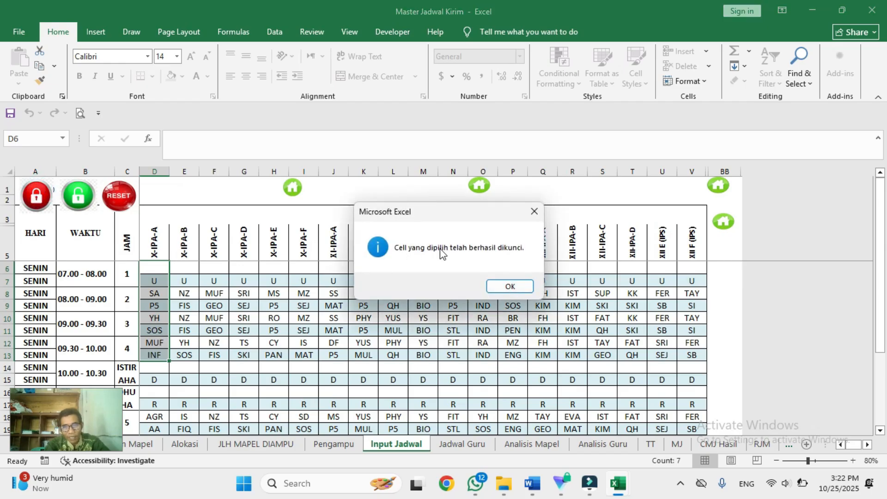
pyautogui.click(510, 286)
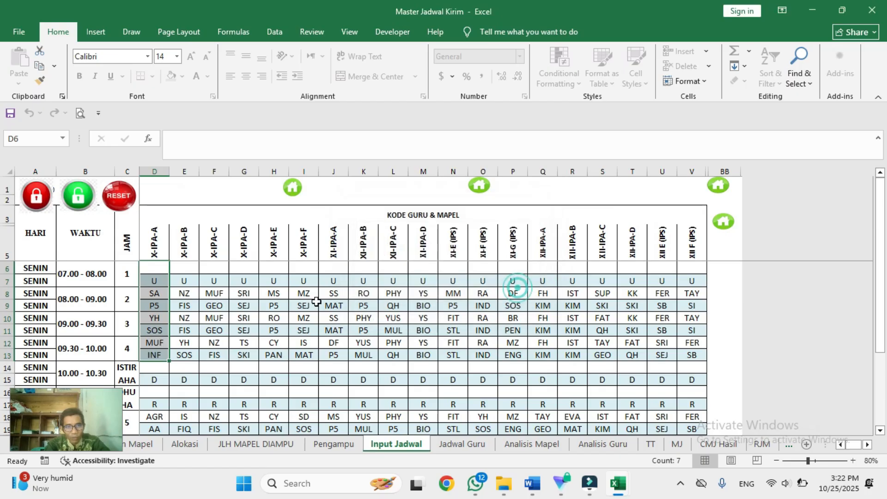
# Test the lock by trying to edit D7 and clear D8:D12, and by clearing E7 and undoing that.
pyautogui.click(304, 306)
pyautogui.click(164, 284)
pyautogui.doubleClick(164, 285)
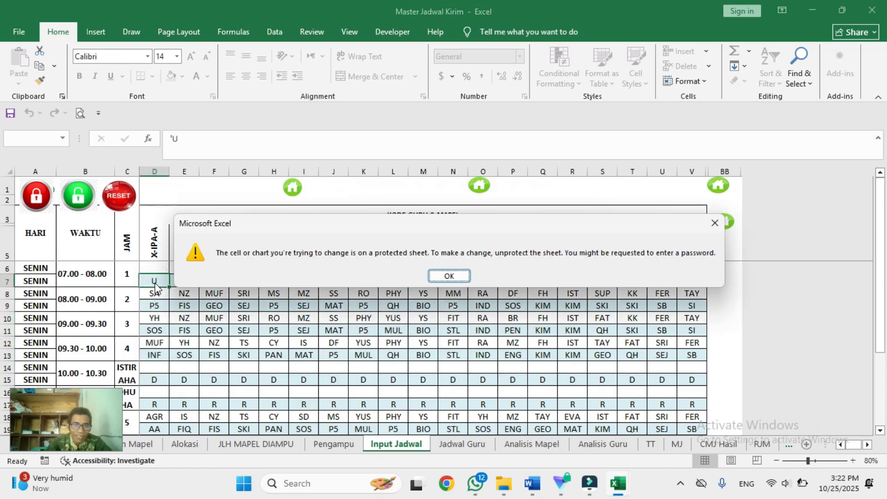
pyautogui.click(457, 277)
pyautogui.moveTo(154, 293); pyautogui.dragTo(153, 352)
pyautogui.press('Delete')
pyautogui.press('Return')
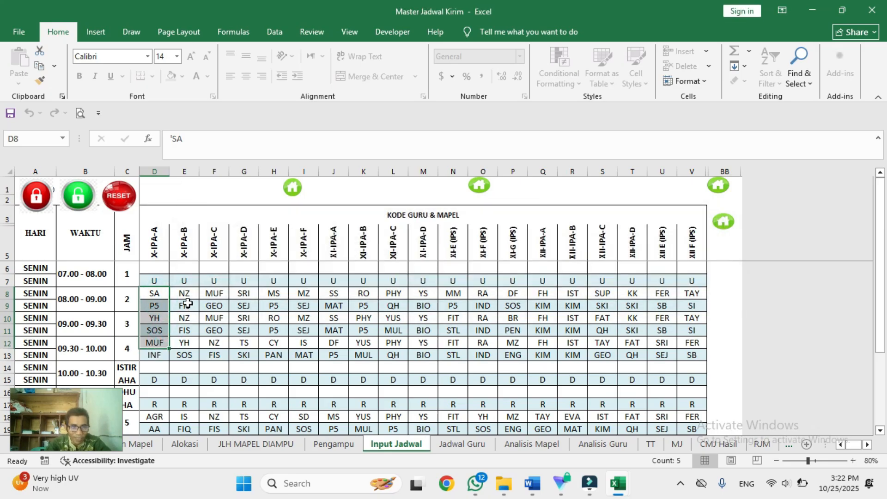
pyautogui.click(187, 281)
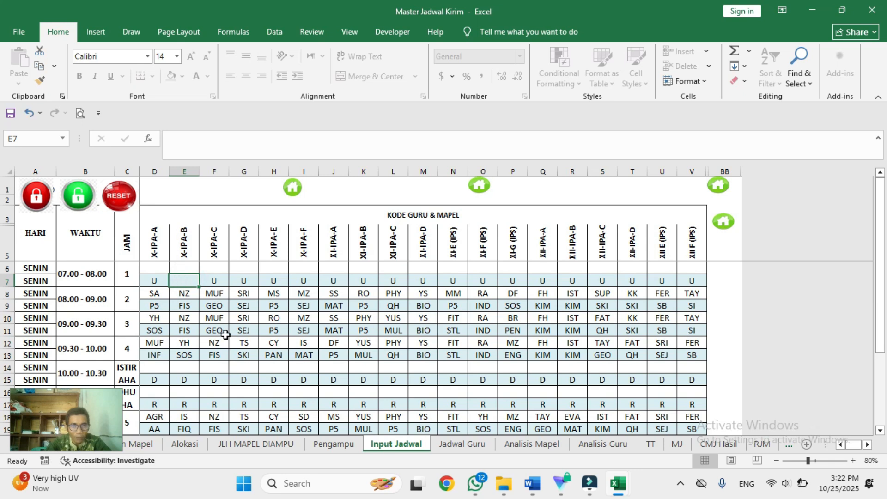
pyautogui.hotkey('ctrl', 'z')
# Unlock cells D7:D15 in the X-IPA-A column of the Monday schedule.
pyautogui.moveTo(151, 283); pyautogui.dragTo(153, 379)
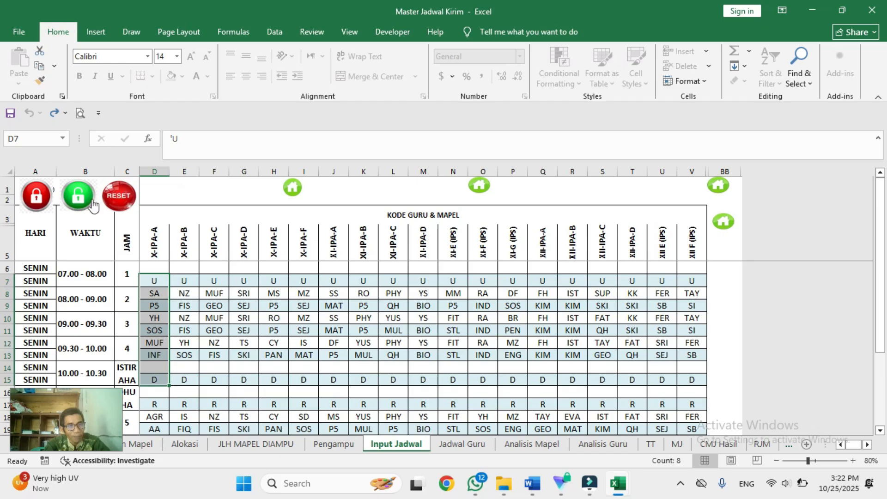
pyautogui.click(155, 283)
pyautogui.moveTo(156, 283); pyautogui.dragTo(158, 379)
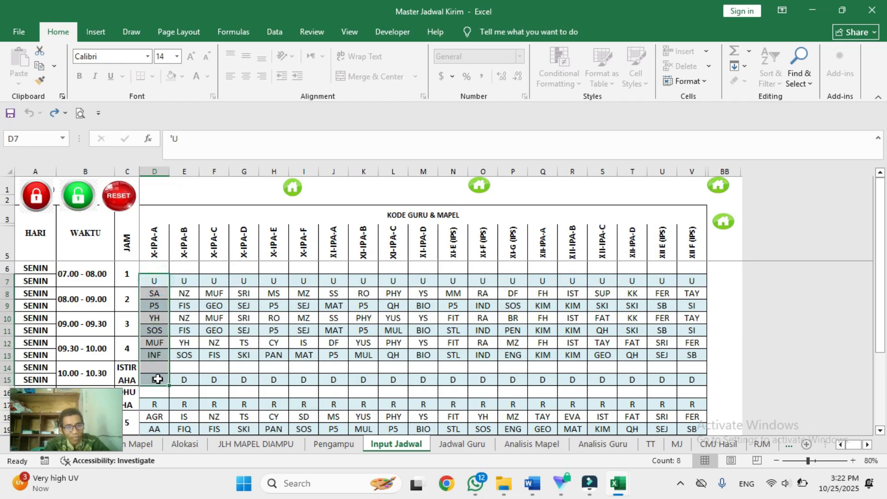
pyautogui.click(78, 200)
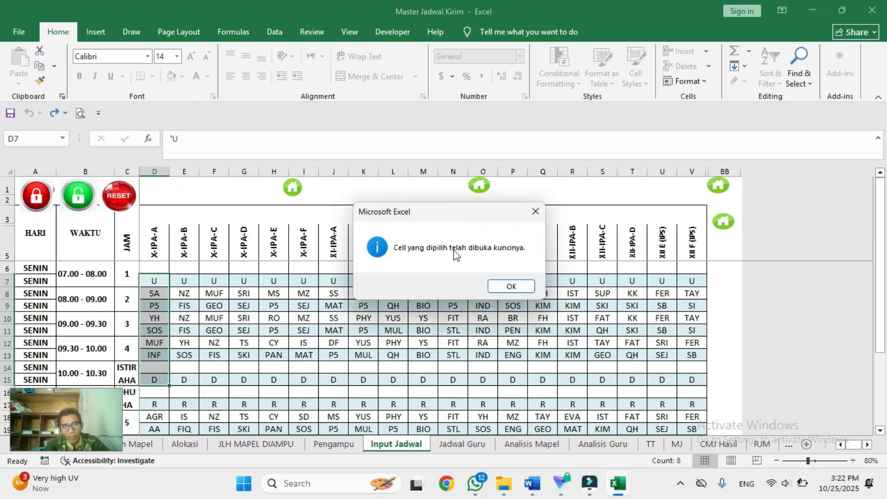
pyautogui.click(511, 285)
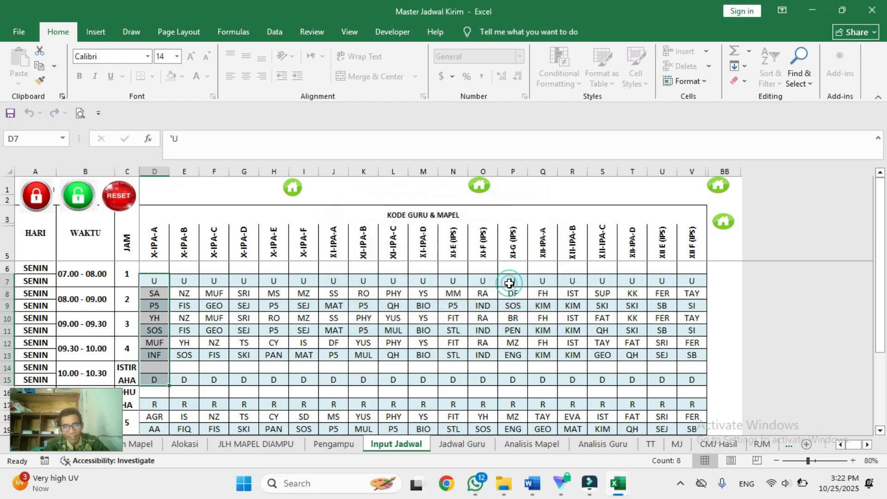
pyautogui.click(161, 331)
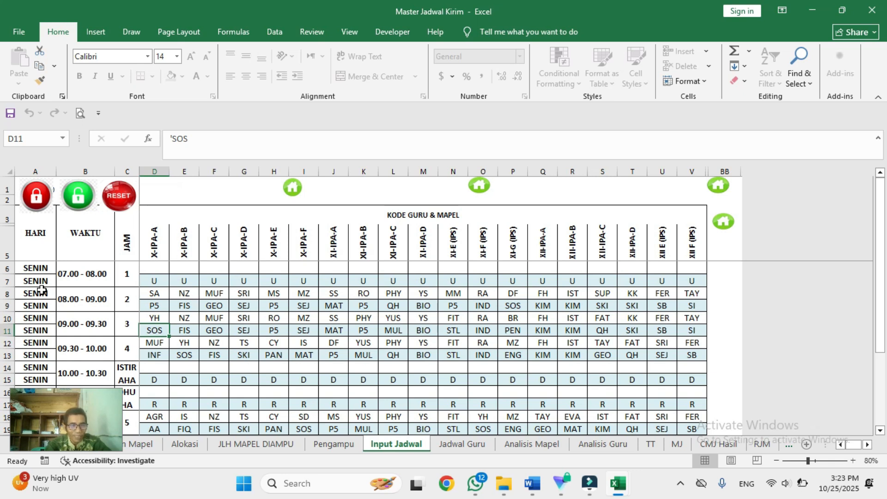
# Try to unlock the Monday day and time cells A6:B15.
pyautogui.moveTo(36, 272); pyautogui.dragTo(81, 368)
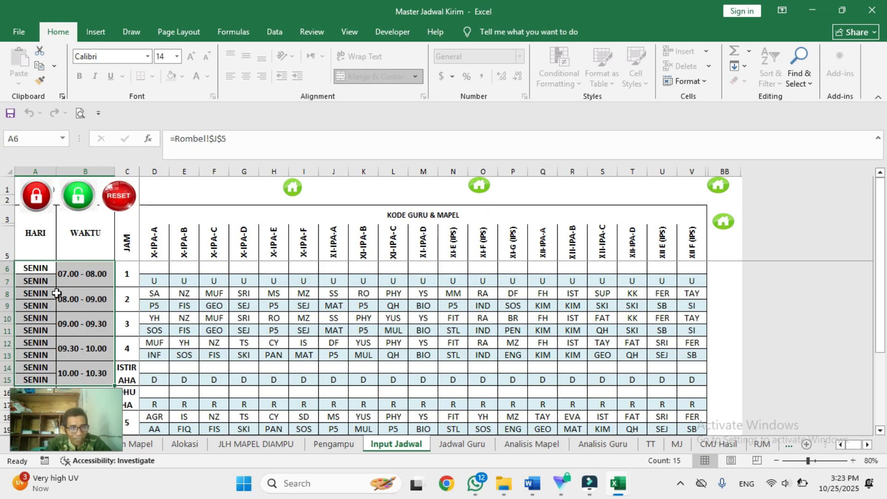
pyautogui.click(76, 199)
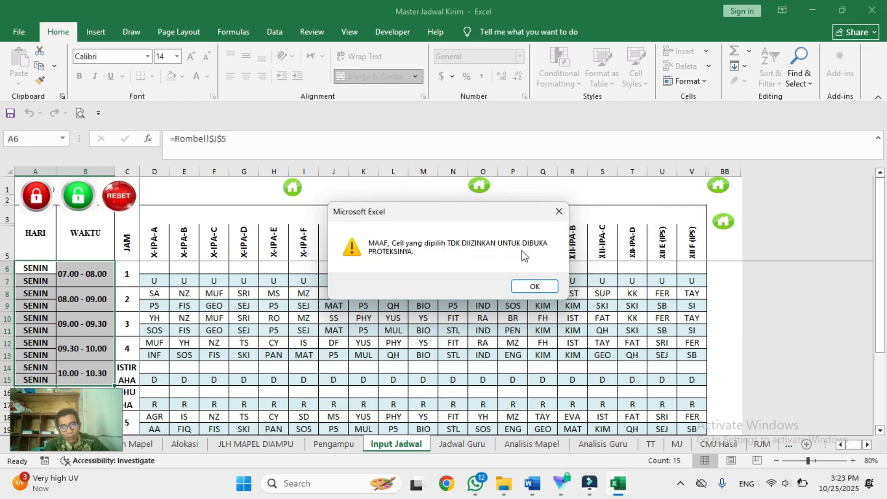
pyautogui.click(531, 286)
pyautogui.click(214, 322)
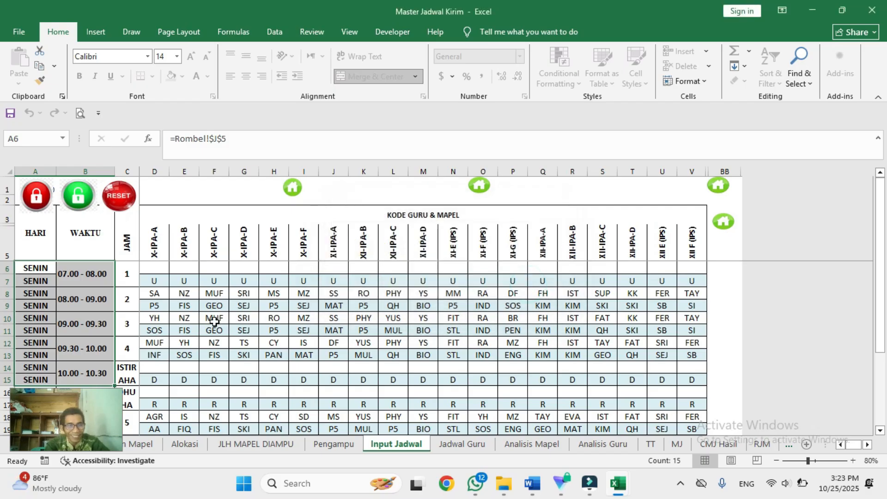
# Try to select the entire schedule rows 6 to 14.
pyautogui.moveTo(7, 268); pyautogui.dragTo(21, 372)
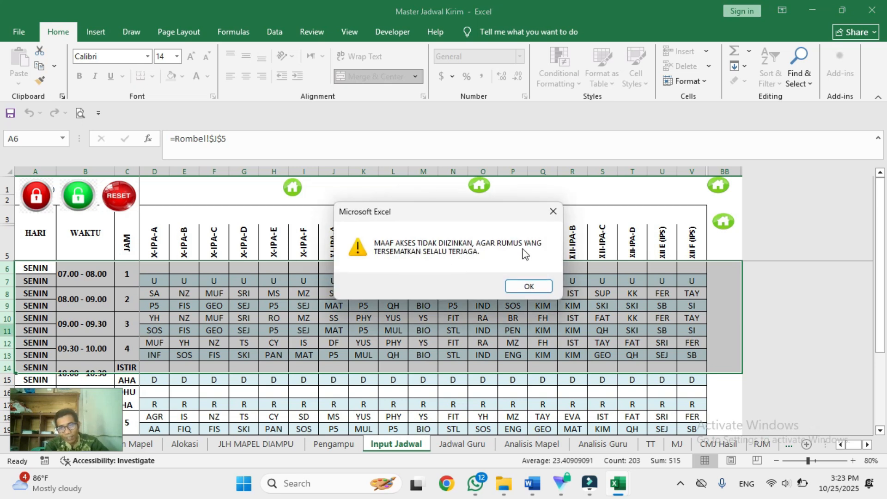
pyautogui.click(529, 286)
pyautogui.click(156, 316)
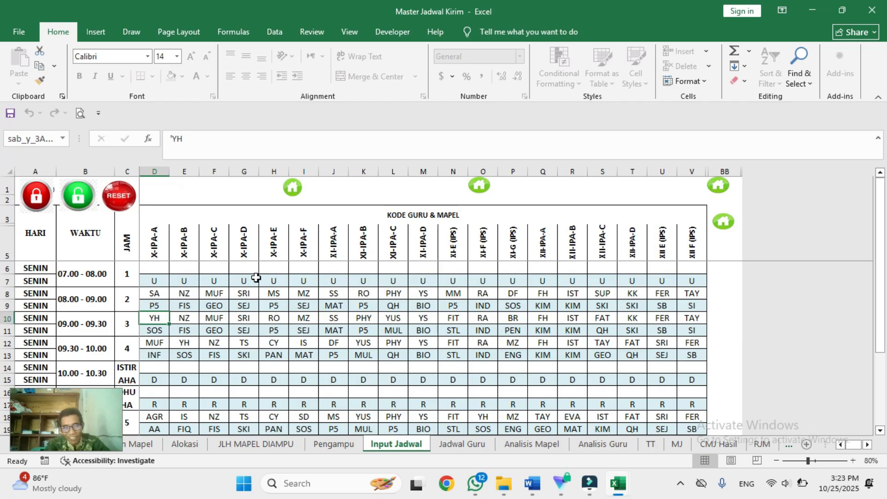
pyautogui.click(162, 283)
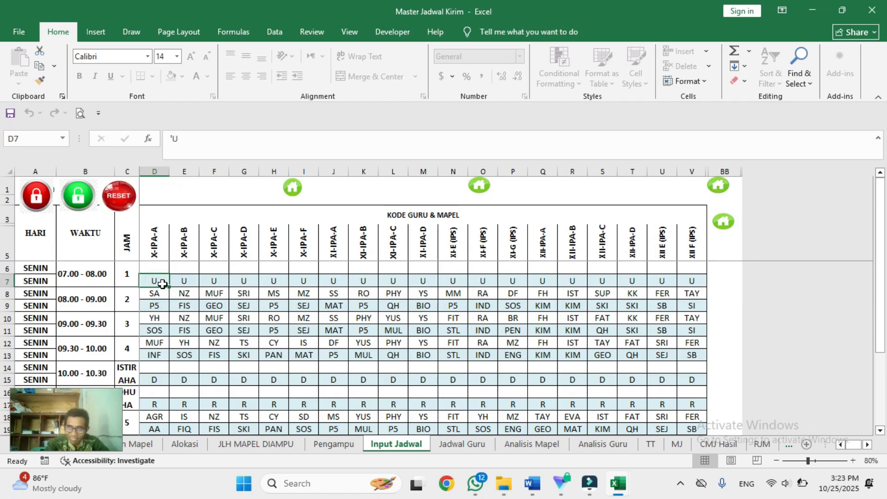
pyautogui.click(158, 319)
pyautogui.click(154, 279)
pyautogui.click(154, 291)
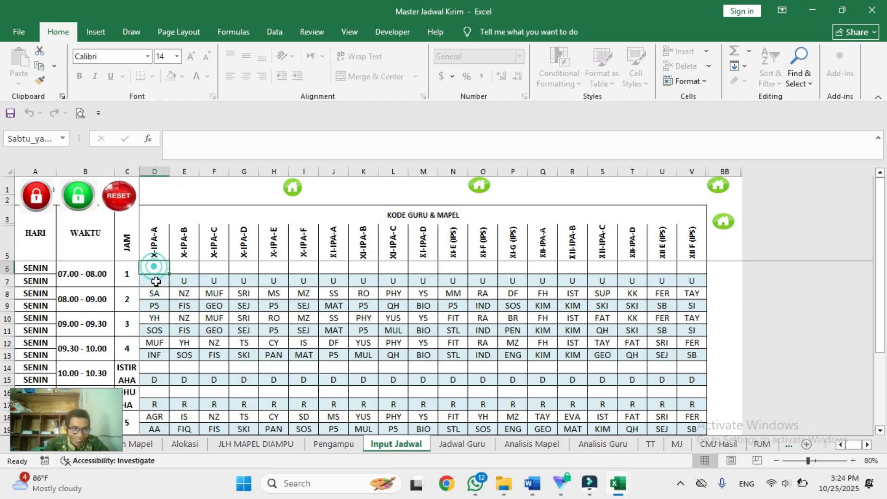
pyautogui.click(155, 306)
pyautogui.click(155, 267)
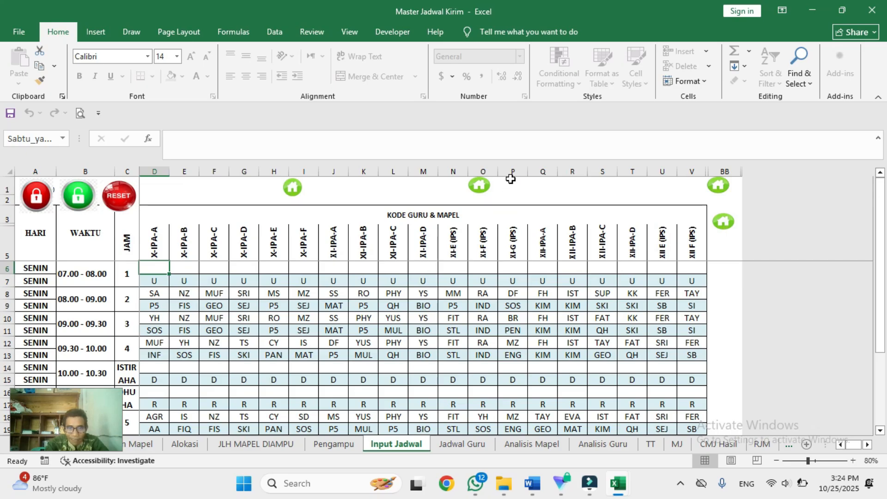
# Return to the workbook's home menu and open 8. Permintaan Jam Mengajar.
pyautogui.click(479, 185)
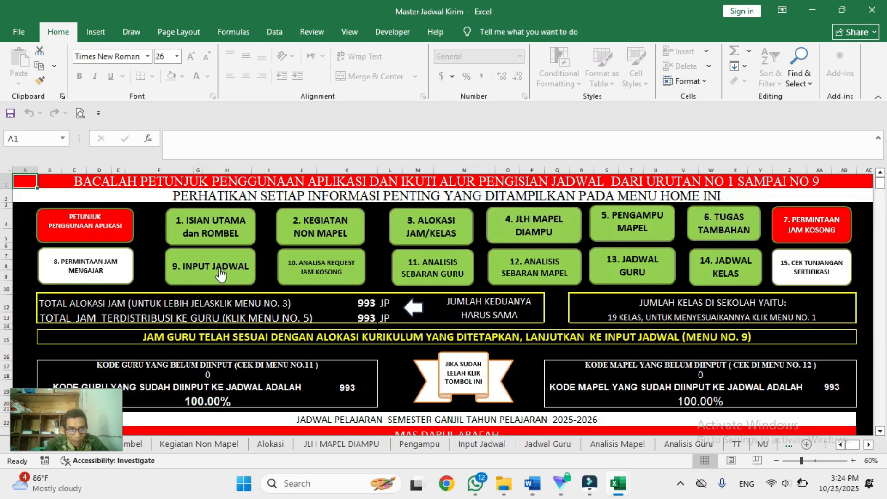
pyautogui.click(103, 276)
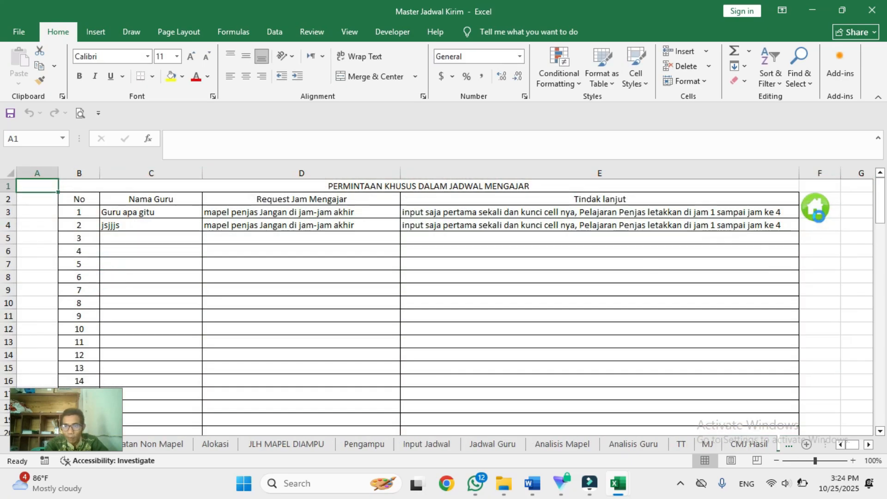
# Leave the teaching-hour request sheet through the home menu and open 9. Input Jadwal.
pyautogui.click(817, 213)
pyautogui.click(108, 269)
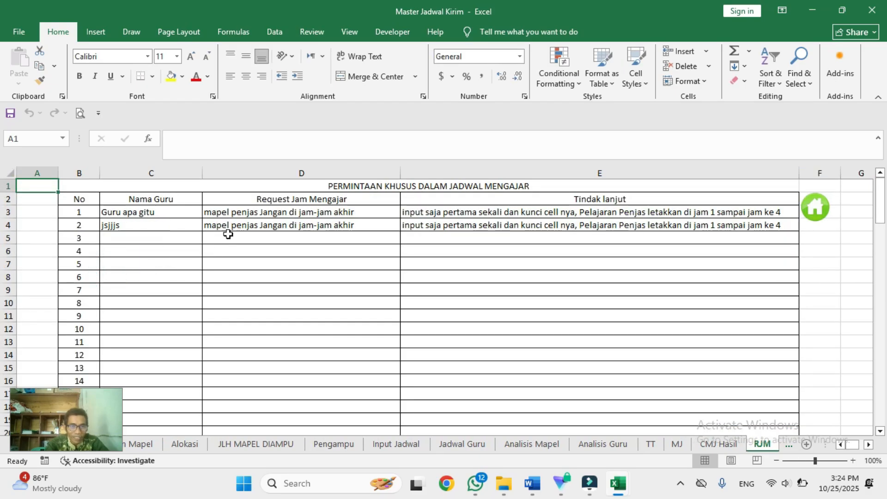
pyautogui.click(817, 212)
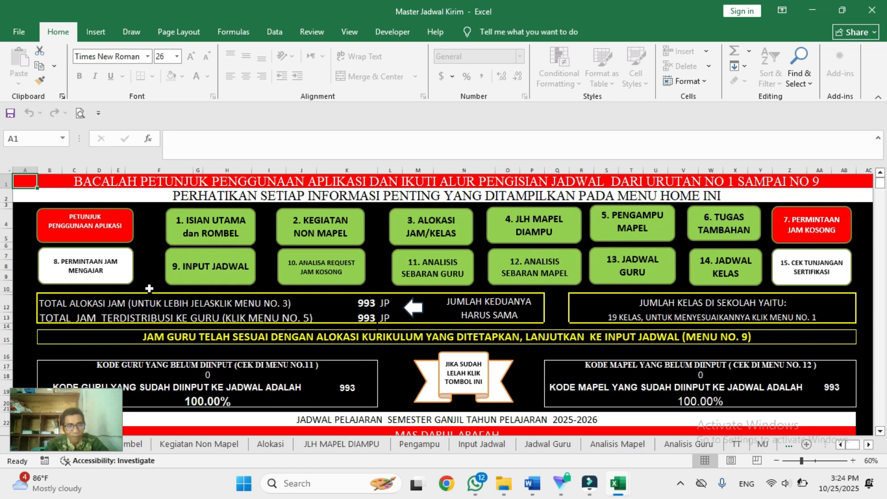
pyautogui.click(217, 280)
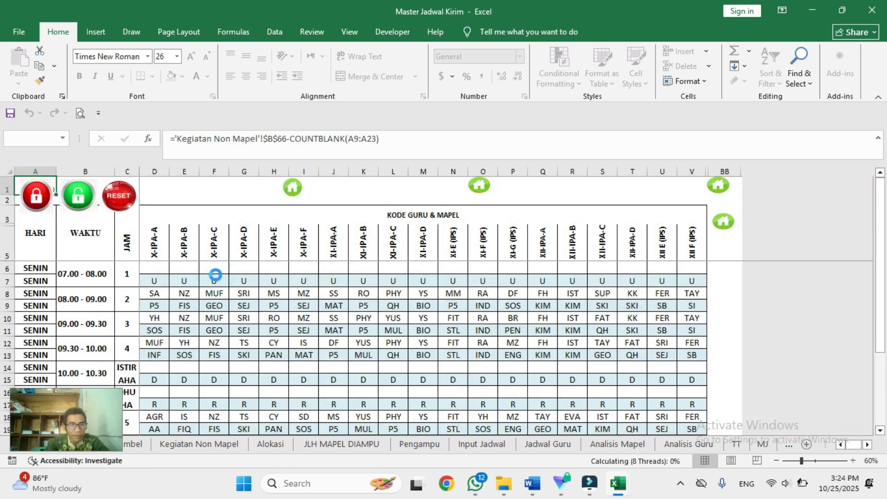
# Try to clear all timetable entries from the first Monday period through the last Sunday period across every class.
pyautogui.moveTo(150, 265); pyautogui.dragTo(683, 397)
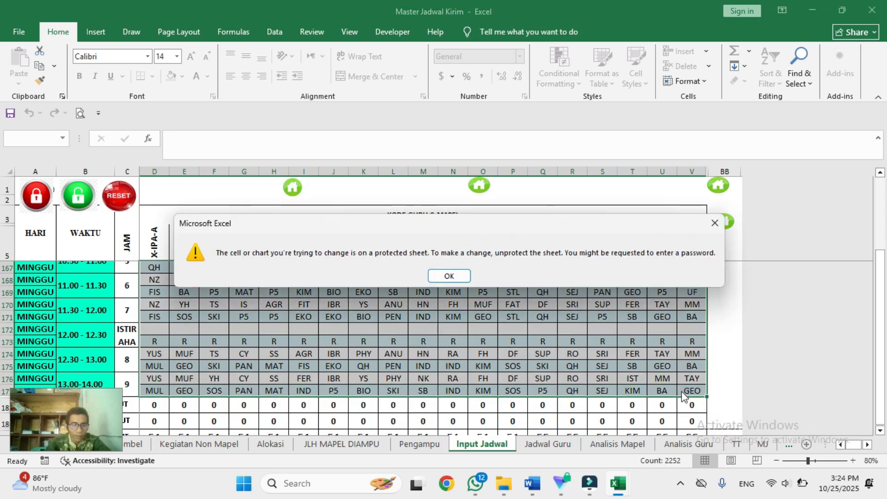
pyautogui.press('Return')
pyautogui.press('Up')
pyautogui.press('Down')
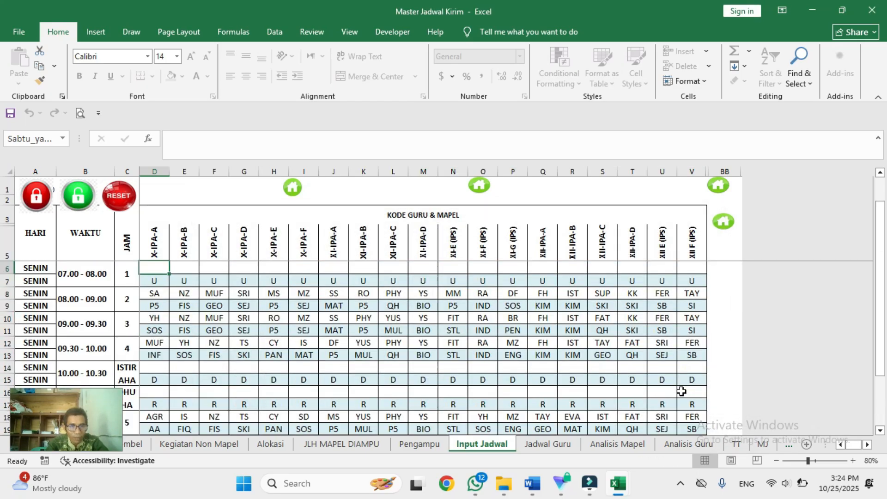
pyautogui.hotkey('shift', 'Right')
pyautogui.hotkey('ctrl', 'shift', 'Right')
pyautogui.hotkey('shift', 'Left')
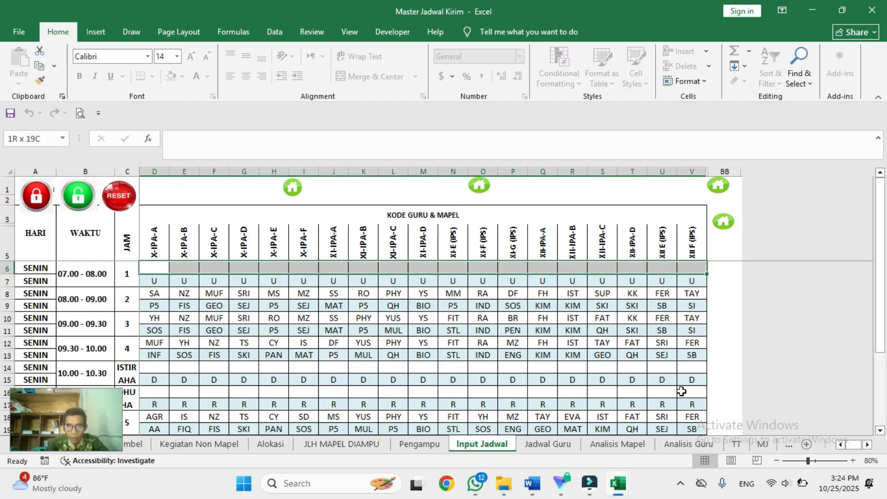
pyautogui.hotkey('ctrl', 'shift', 'Down')
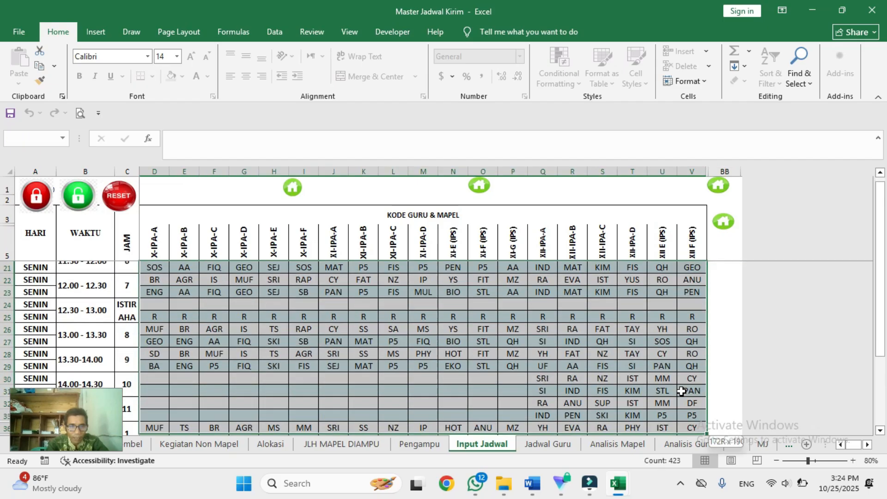
pyautogui.hotkey('shift', 'Up')
pyautogui.hotkey('shift', 'Up')
pyautogui.hotkey('shift', 'Up')
pyautogui.hotkey('shift', 'Up')
pyautogui.hotkey('shift', 'Up')
pyautogui.hotkey('shift', 'Up')
pyautogui.hotkey('shift', 'Up')
pyautogui.hotkey('shift', 'Up')
pyautogui.hotkey('shift', 'Up')
pyautogui.hotkey('shift', 'Up')
pyautogui.hotkey('shift', 'Up')
pyautogui.hotkey('shift', 'Up')
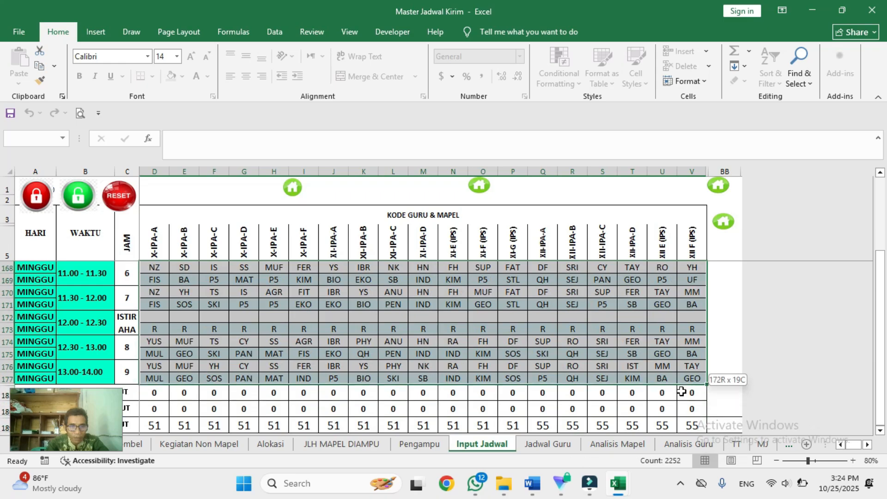
pyautogui.hotkey('ctrl', 'Home')
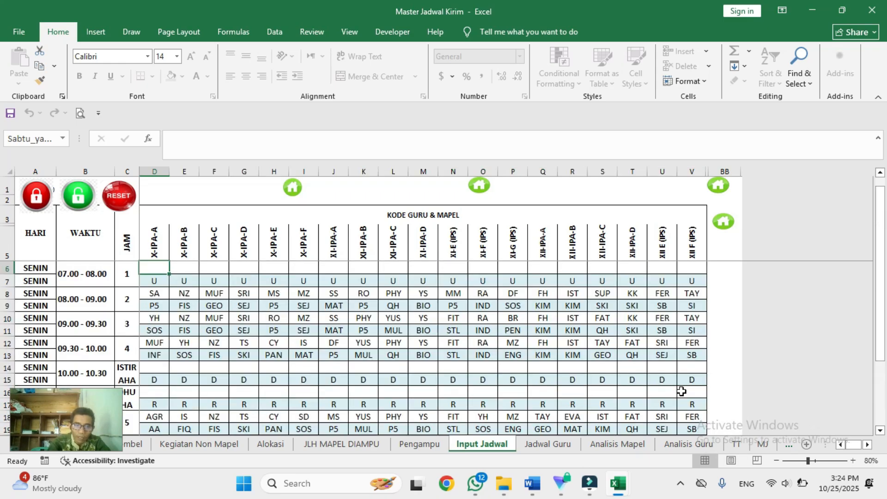
# Try to delete the contents of schedule cells D6:V177 without unlocking them.
pyautogui.hotkey('shift', 'Right')
pyautogui.hotkey('shift', 'Right')
pyautogui.hotkey('shift', 'Right')
pyautogui.hotkey('shift', 'Right')
pyautogui.hotkey('shift', 'Right')
pyautogui.hotkey('shift', 'Right')
pyautogui.hotkey('shift', 'Right')
pyautogui.hotkey('shift', 'Right')
pyautogui.hotkey('shift', 'Right')
pyautogui.hotkey('shift', 'Right')
pyautogui.hotkey('shift', 'Right')
pyautogui.hotkey('shift', 'Right')
pyautogui.hotkey('shift', 'Right')
pyautogui.hotkey('shift', 'Right')
pyautogui.hotkey('shift', 'Right')
pyautogui.hotkey('shift', 'Right')
pyautogui.hotkey('shift', 'Right')
pyautogui.hotkey('shift', 'Right')
pyautogui.hotkey('shift', 'Right')
pyautogui.hotkey('shift', 'Left')
pyautogui.hotkey('shift', 'Down')
pyautogui.hotkey('shift', 'Down')
pyautogui.hotkey('shift', 'Down')
pyautogui.hotkey('shift', 'Down')
pyautogui.hotkey('shift', 'Down')
pyautogui.hotkey('shift', 'Down')
pyautogui.hotkey('shift', 'Down')
pyautogui.hotkey('shift', 'Down')
pyautogui.hotkey('shift', 'Down')
pyautogui.hotkey('shift', 'Down')
pyautogui.hotkey('shift', 'Down')
pyautogui.hotkey('shift', 'Down')
pyautogui.hotkey('shift', 'Down')
pyautogui.hotkey('shift', 'Down')
pyautogui.hotkey('shift', 'Down')
pyautogui.hotkey('shift', 'Down')
pyautogui.hotkey('shift', 'Down')
pyautogui.hotkey('shift', 'Down')
pyautogui.hotkey('shift', 'Down')
pyautogui.hotkey('shift', 'Down')
pyautogui.hotkey('shift', 'Down')
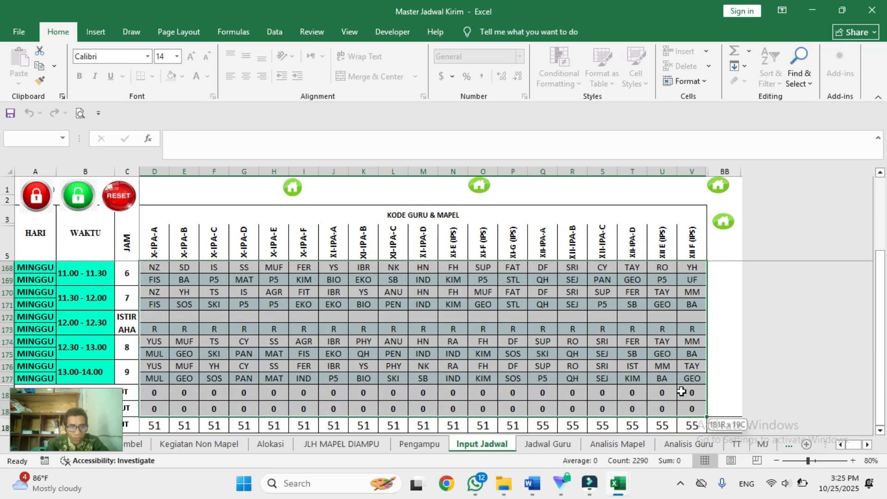
pyautogui.press('Delete')
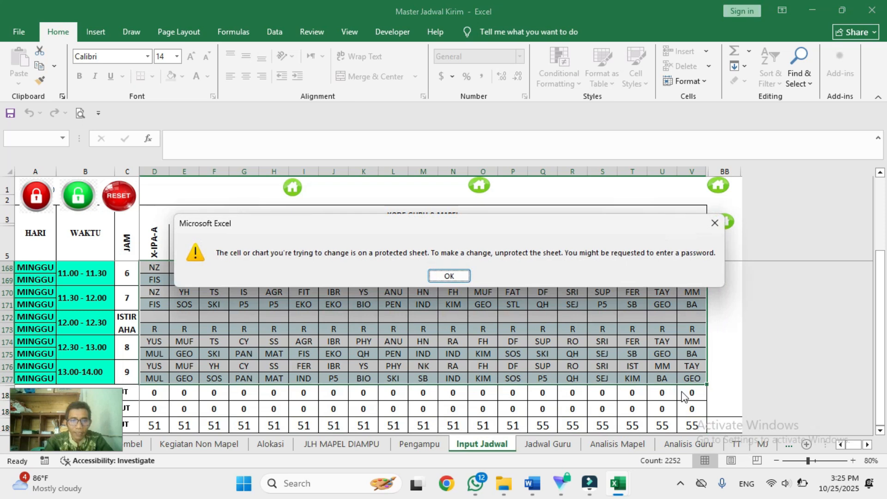
pyautogui.press('Return')
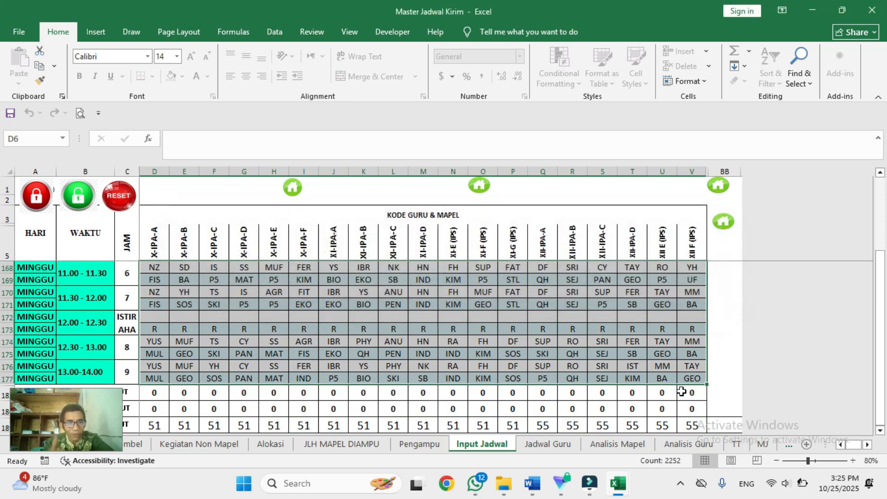
# Unlock schedule cells D6:V177 for all classes and days, and clear their contents.
pyautogui.hotkey('ctrl', 'Home')
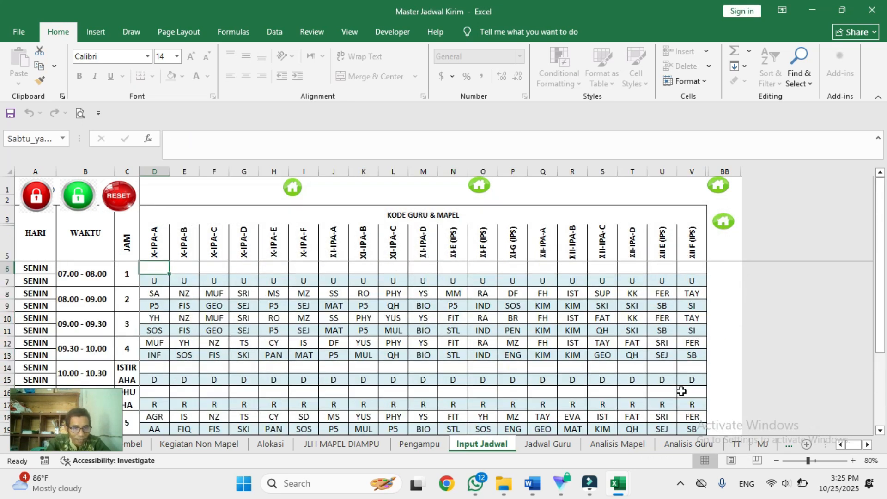
pyautogui.hotkey('shift', 'Right')
pyautogui.hotkey('shift', 'Right')
pyautogui.hotkey('shift', 'Right')
pyautogui.hotkey('shift', 'Right')
pyautogui.hotkey('shift', 'Right')
pyautogui.hotkey('shift', 'Right')
pyautogui.hotkey('shift', 'Right')
pyautogui.hotkey('shift', 'Right')
pyautogui.hotkey('shift', 'Right')
pyautogui.hotkey('shift', 'Right')
pyautogui.hotkey('shift', 'Right')
pyautogui.hotkey('shift', 'Right')
pyautogui.hotkey('shift', 'Right')
pyautogui.hotkey('shift', 'Right')
pyautogui.hotkey('shift', 'Right')
pyautogui.hotkey('shift', 'Right')
pyautogui.hotkey('shift', 'Right')
pyautogui.hotkey('shift', 'Right')
pyautogui.hotkey('shift', 'Right')
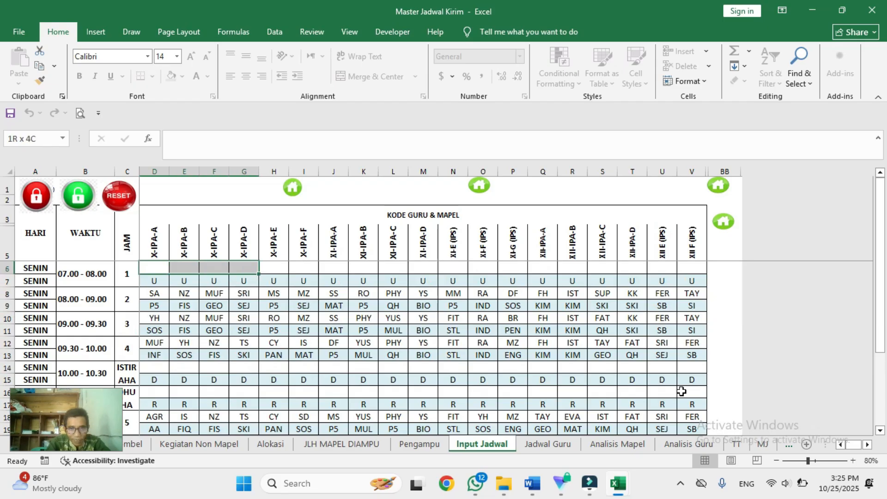
pyautogui.hotkey('shift', 'Left')
pyautogui.hotkey('shift', 'Down')
pyautogui.hotkey('shift', 'Down')
pyautogui.hotkey('shift', 'Down')
pyautogui.hotkey('shift', 'Down')
pyautogui.hotkey('shift', 'Down')
pyautogui.hotkey('shift', 'Down')
pyautogui.hotkey('shift', 'Down')
pyautogui.hotkey('shift', 'Down')
pyautogui.hotkey('shift', 'Down')
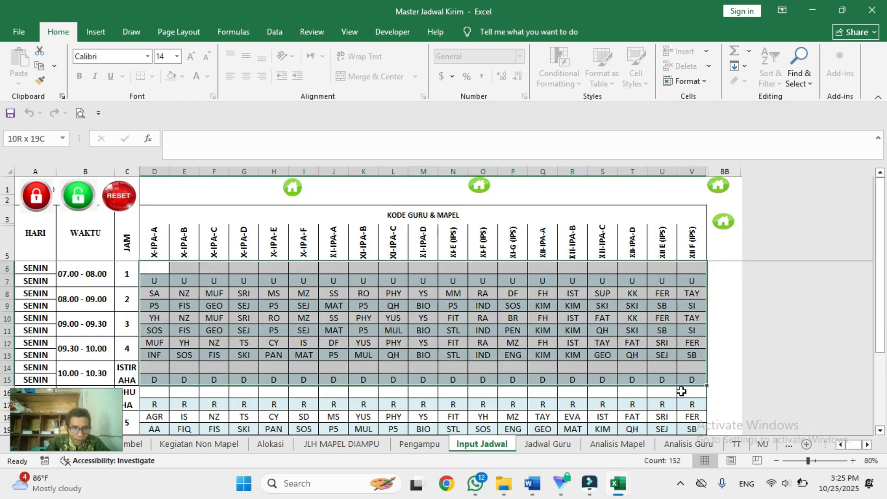
pyautogui.hotkey('ctrl', 'shift', 'Down')
pyautogui.hotkey('ctrl', 'shift', 'Down')
pyautogui.hotkey('ctrl', 'shift', 'Down')
pyautogui.hotkey('ctrl', 'shift', 'Down')
pyautogui.hotkey('ctrl', 'shift', 'Down')
pyautogui.hotkey('ctrl', 'shift', 'Down')
pyautogui.hotkey('ctrl', 'shift', 'Down')
pyautogui.hotkey('ctrl', 'shift', 'Down')
pyautogui.hotkey('ctrl', 'shift', 'Down')
pyautogui.hotkey('ctrl', 'shift', 'Down')
pyautogui.hotkey('ctrl', 'shift', 'Down')
pyautogui.hotkey('ctrl', 'shift', 'Down')
pyautogui.hotkey('ctrl', 'shift', 'Down')
pyautogui.hotkey('ctrl', 'shift', 'Down')
pyautogui.hotkey('ctrl', 'shift', 'Down')
pyautogui.hotkey('ctrl', 'shift', 'Down')
pyautogui.hotkey('ctrl', 'shift', 'Down')
pyautogui.hotkey('ctrl', 'shift', 'Down')
pyautogui.hotkey('ctrl', 'shift', 'Down')
pyautogui.hotkey('ctrl', 'shift', 'Down')
pyautogui.hotkey('shift', 'Up')
pyautogui.hotkey('shift', 'Up')
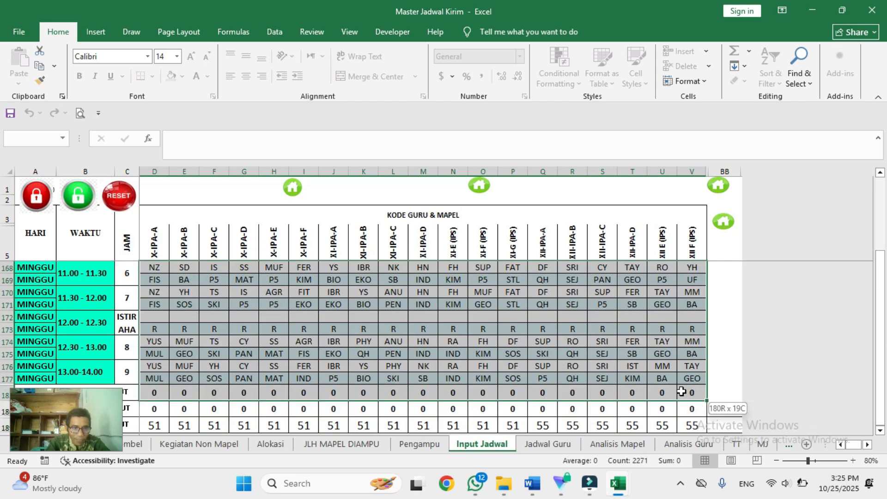
pyautogui.hotkey('shift', 'Up')
pyautogui.click(78, 203)
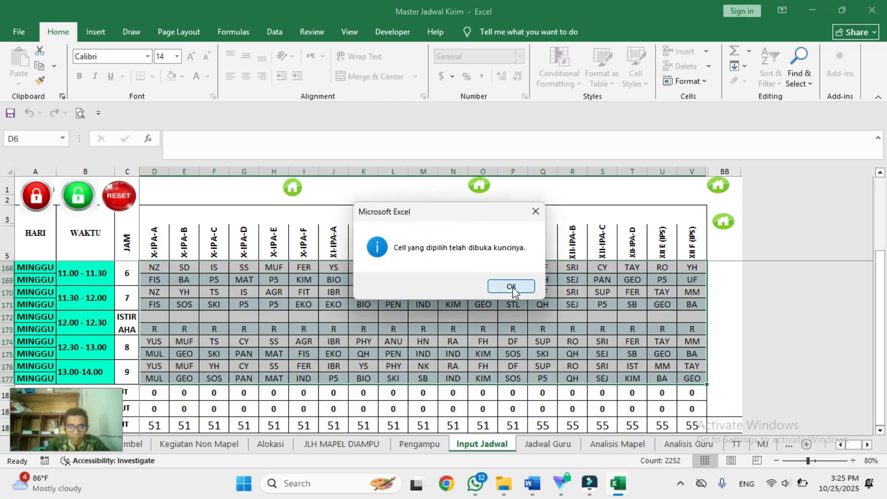
pyautogui.click(512, 286)
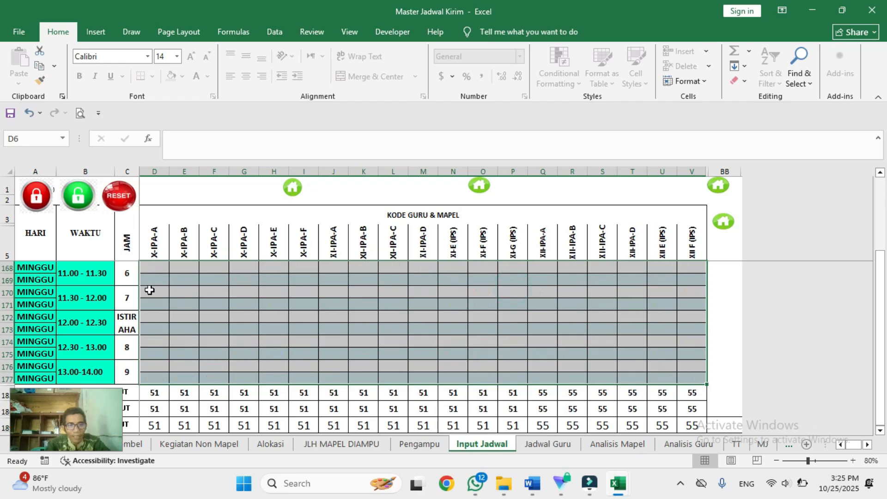
# Go back to cell D6, the first Monday period of class X-IPA-A.
pyautogui.click(150, 290)
pyautogui.hotkey('ctrl', 'Up')
pyautogui.press('Down')
pyautogui.press('Down')
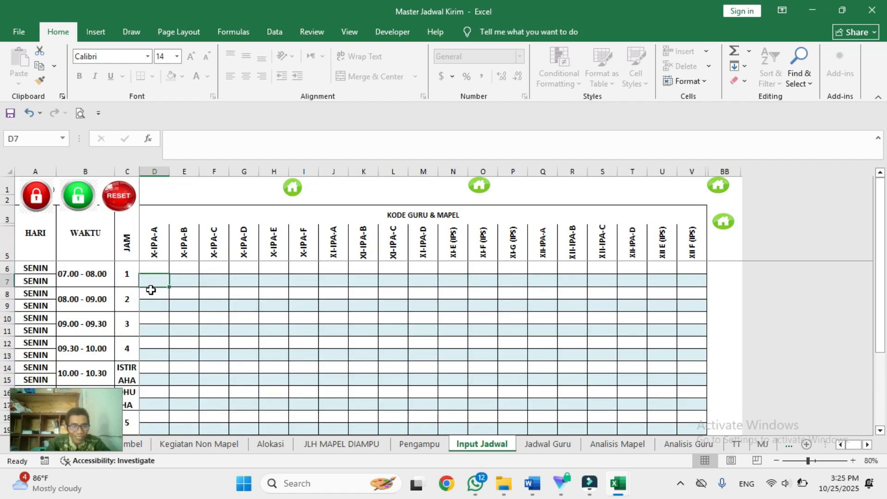
pyautogui.press('Up')
pyautogui.press('Up')
pyautogui.press('Down')
pyautogui.press('Down')
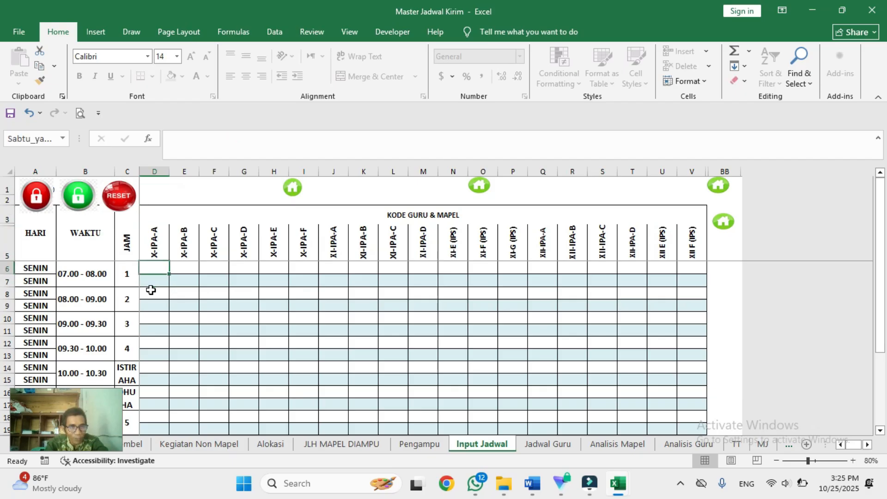
pyautogui.press('Up')
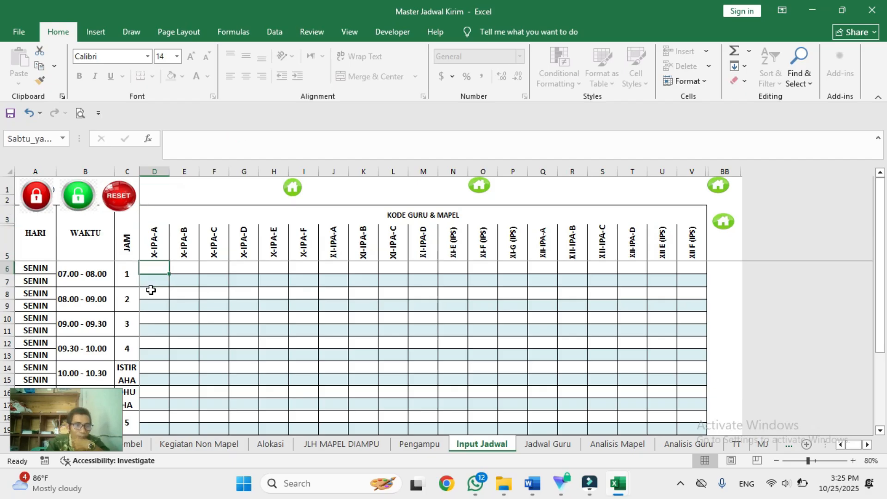
pyautogui.press('Up')
pyautogui.press('Down')
pyautogui.press('Right')
pyautogui.press('Left')
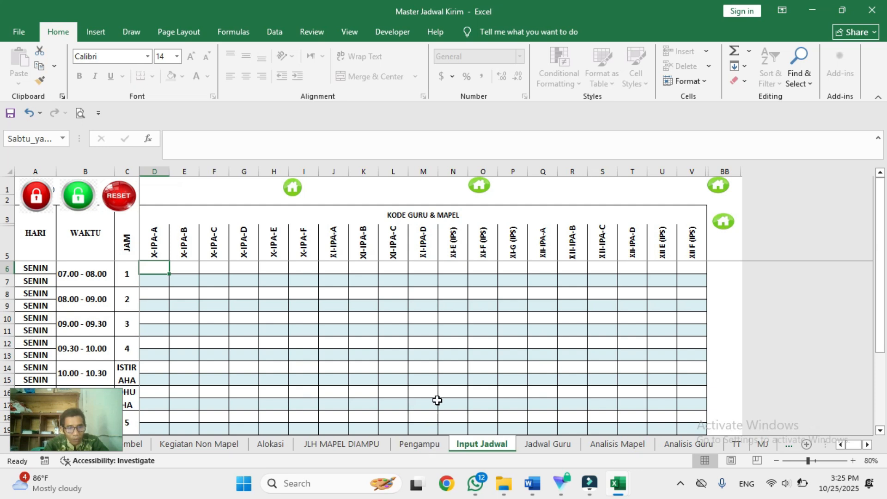
# Consult the teaching assignments on the Pengampu sheet and enter teacher code IS in cell D6 of Input Jadwal.
pyautogui.click(421, 443)
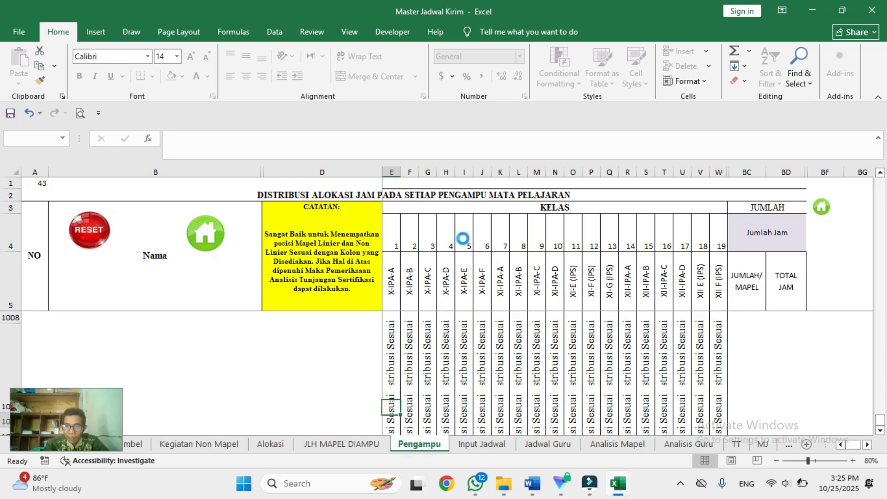
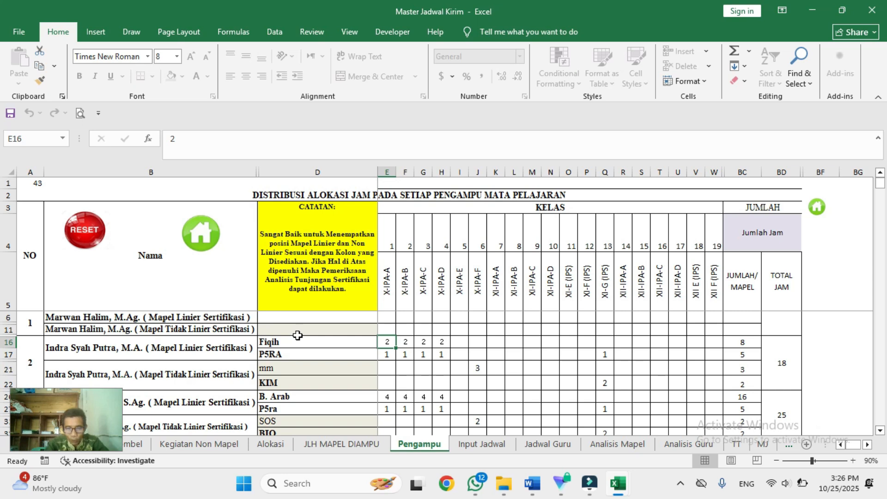
pyautogui.click(486, 444)
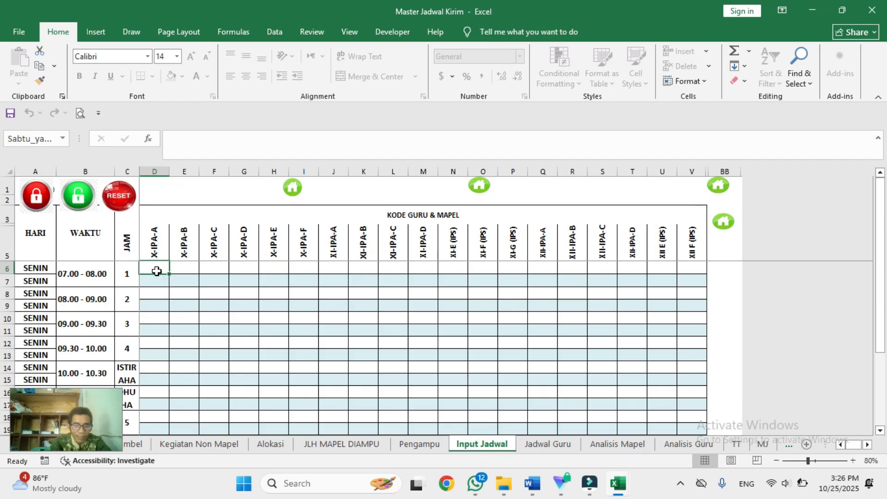
pyautogui.write('IS')
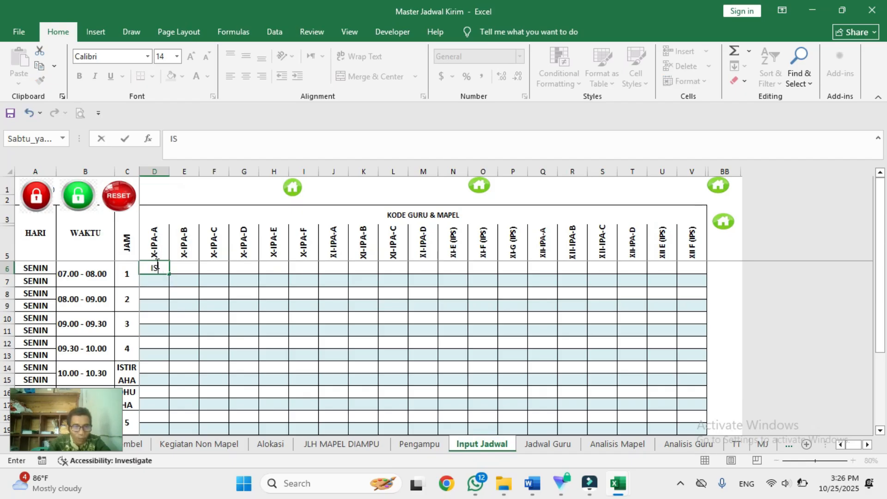
pyautogui.press('Return')
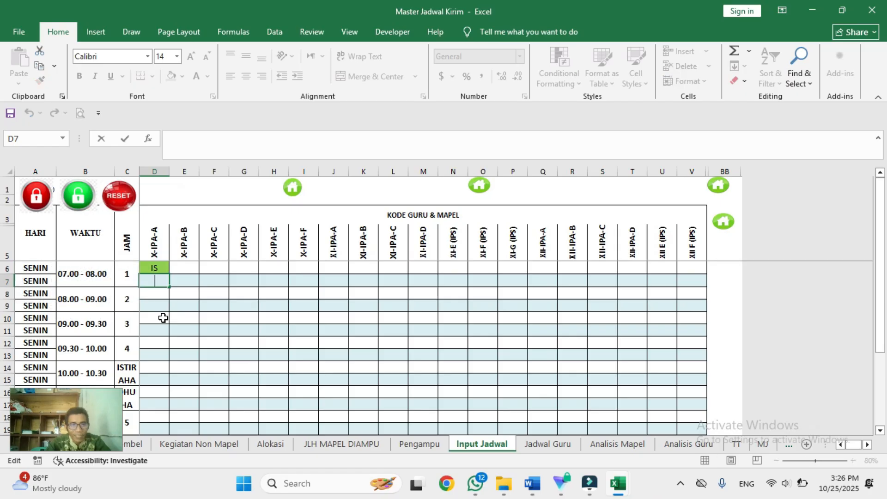
pyautogui.click(154, 301)
pyautogui.click(153, 279)
pyautogui.click(154, 270)
pyautogui.click(153, 283)
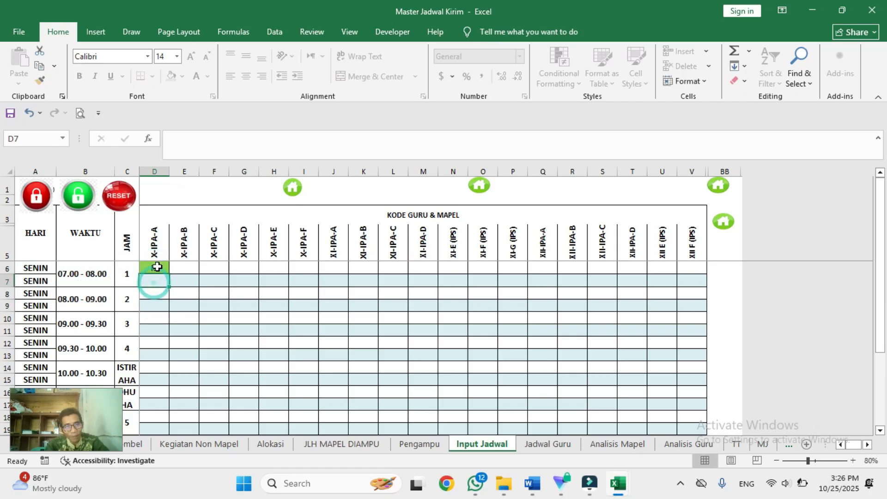
pyautogui.click(154, 266)
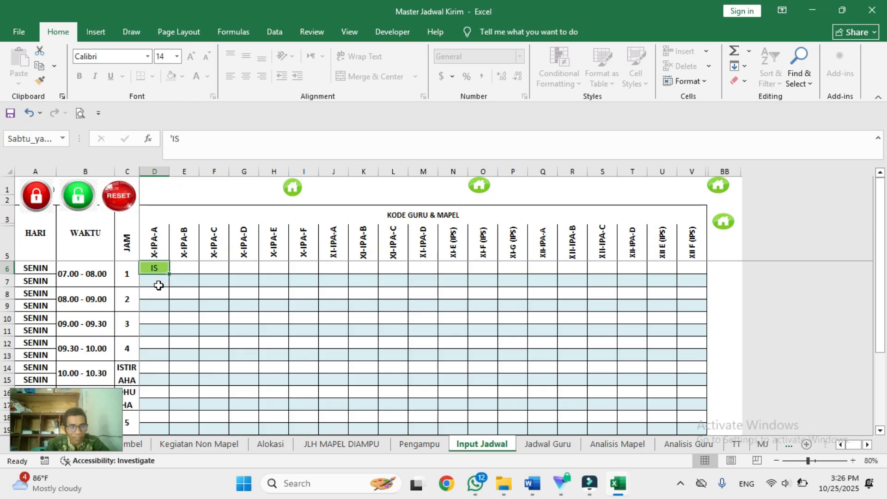
# Try to enter Fiqih and FIQh as the subject code in cell D7 under the teacher code.
pyautogui.click(158, 285)
pyautogui.write('Fiqih')
pyautogui.press('Return')
pyautogui.press('Return')
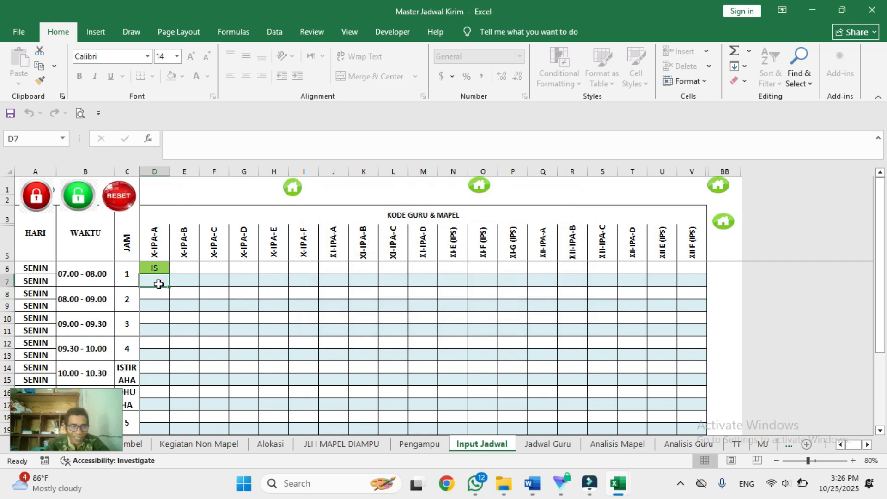
pyautogui.write('FIQh')
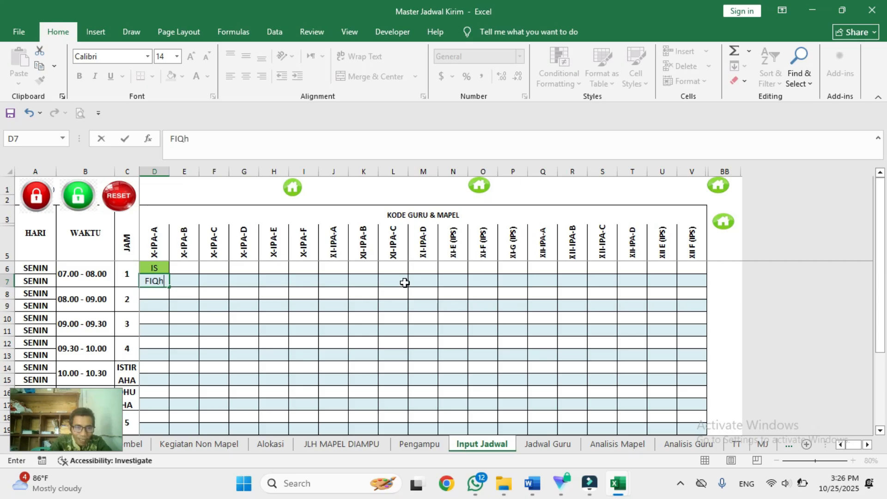
pyautogui.press('Return')
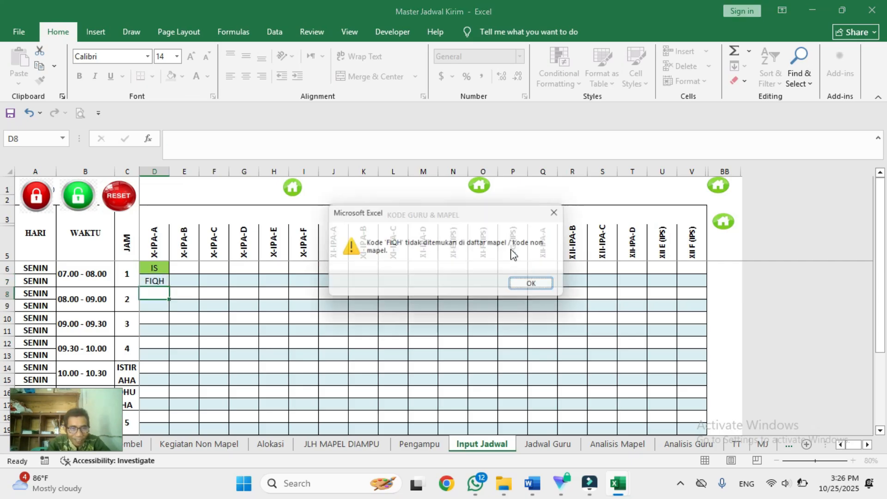
pyautogui.press('Return')
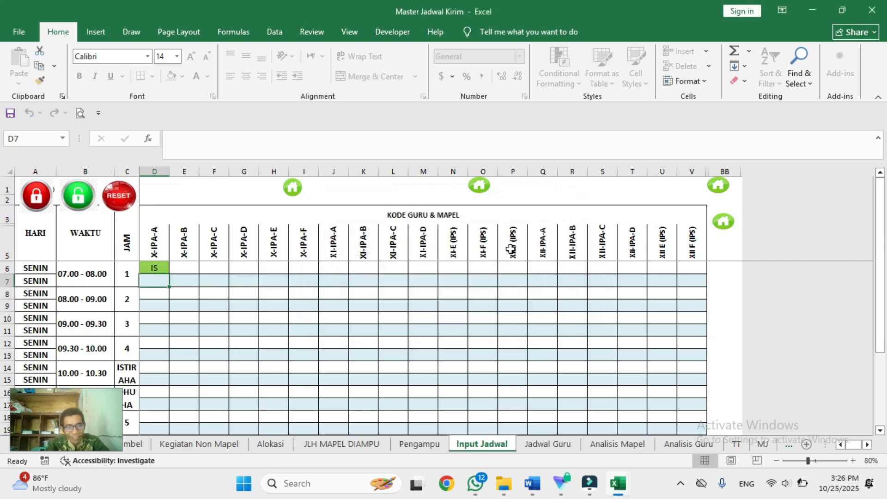
# Enter subject code FIQ in cell D7 for the first Monday period of X-IPA-A.
pyautogui.write('f')
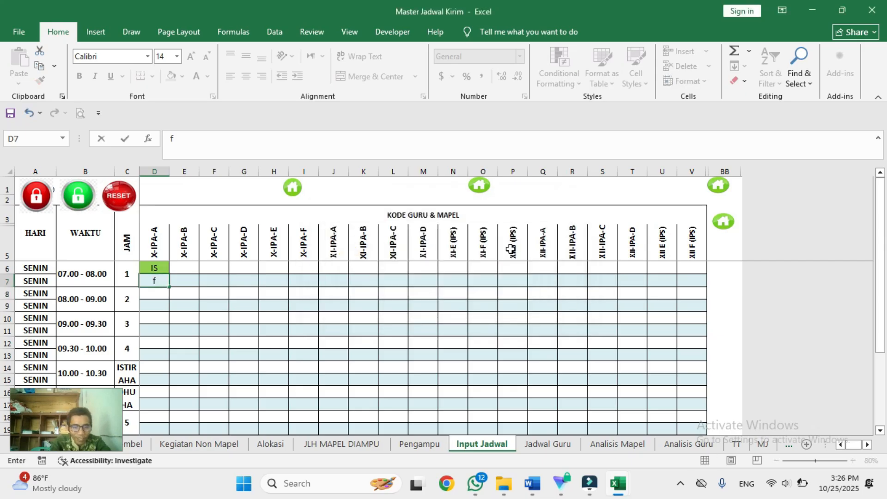
pyautogui.write('iq')
pyautogui.press('Return')
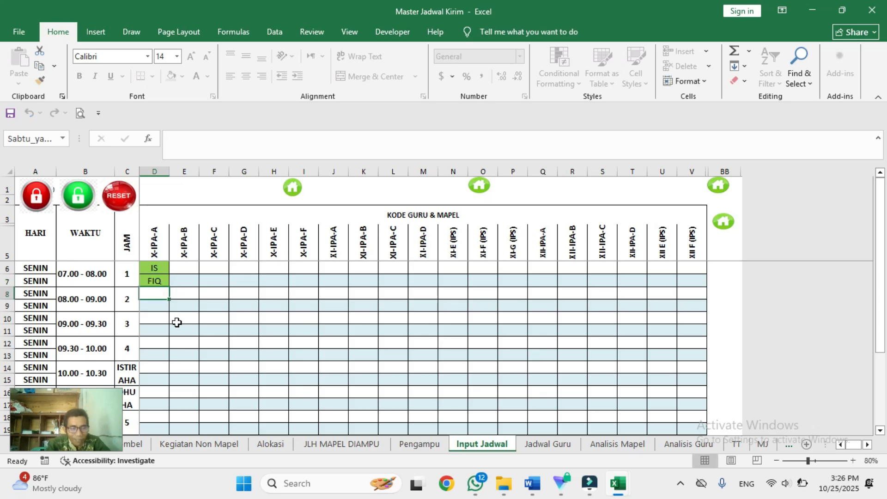
pyautogui.click(159, 281)
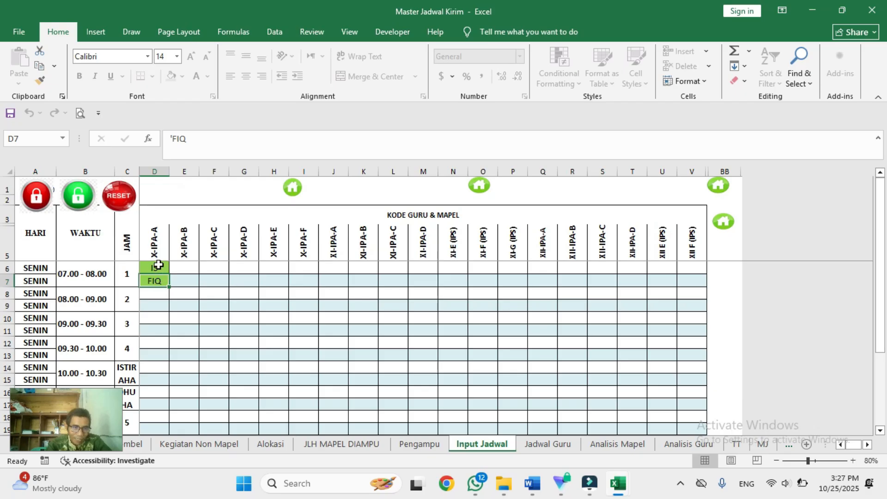
pyautogui.click(216, 266)
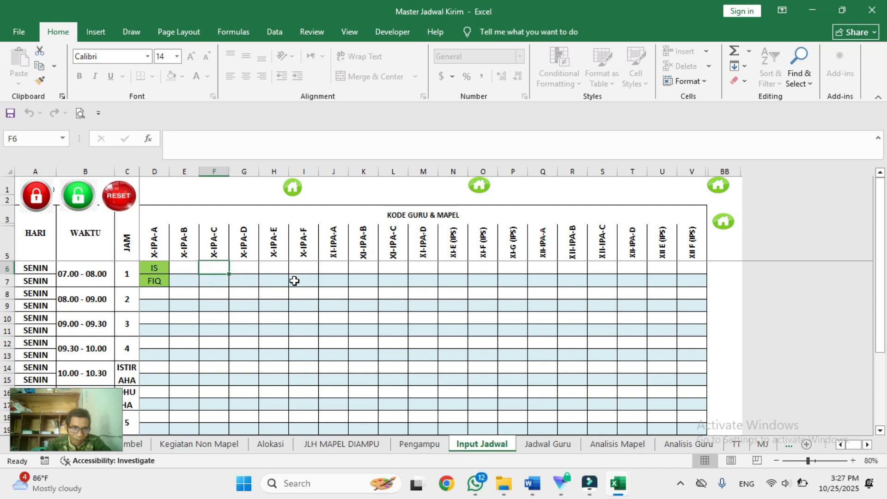
pyautogui.click(238, 282)
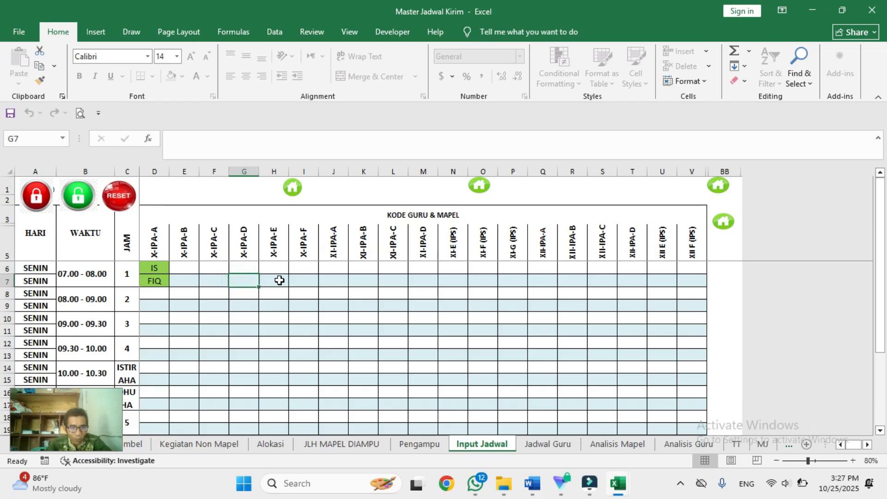
pyautogui.moveTo(187, 282); pyautogui.dragTo(694, 284)
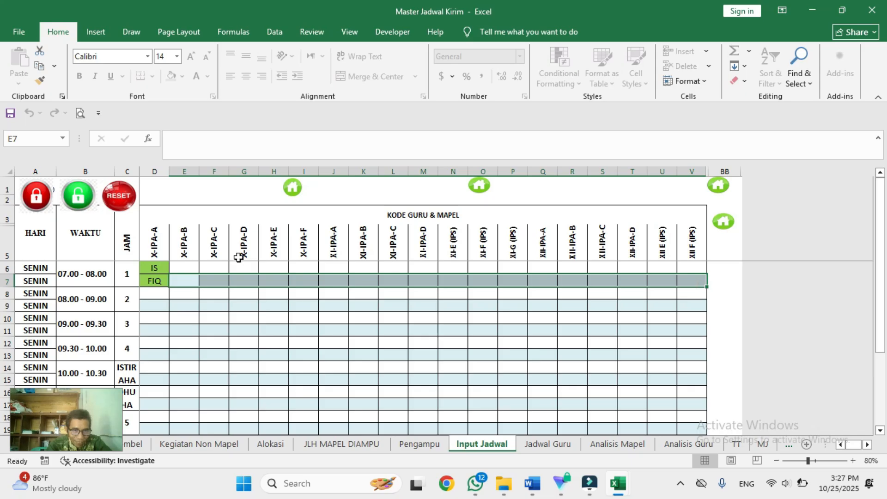
# Try code U in cells F7 and F6, the first Monday period of X-IPA-C, and clear both cells.
pyautogui.click(219, 280)
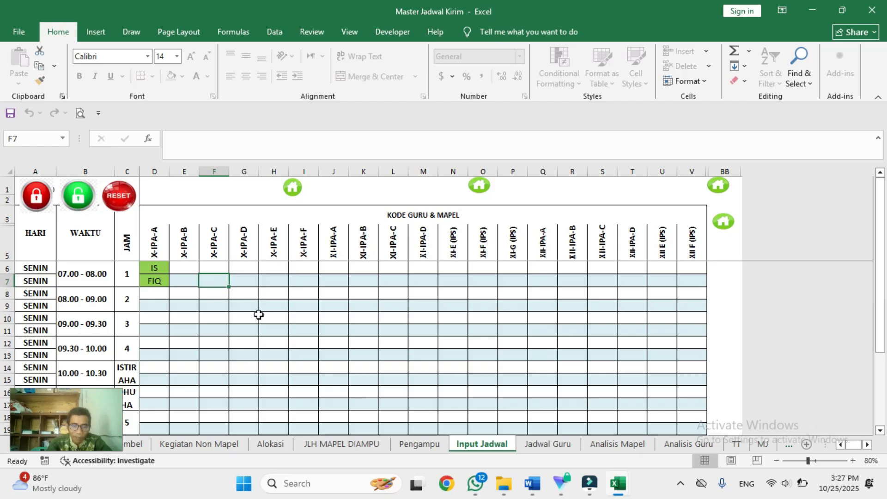
pyautogui.write('U')
pyautogui.press('Return')
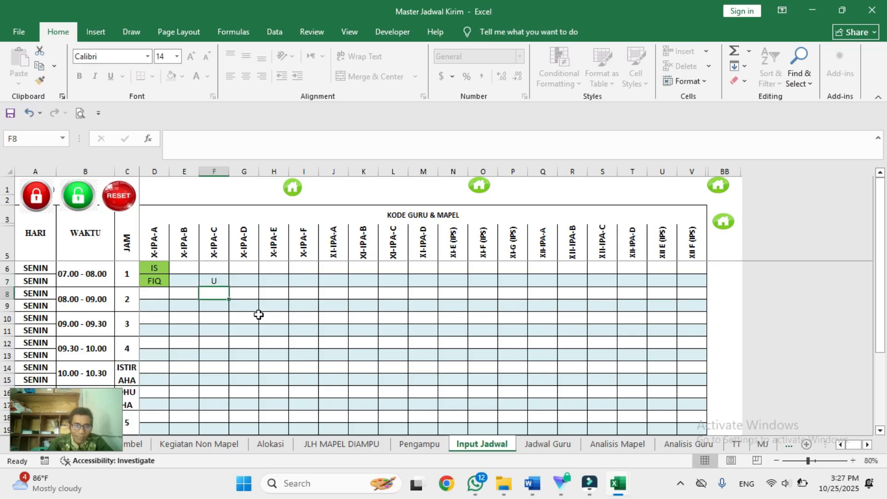
pyautogui.click(213, 283)
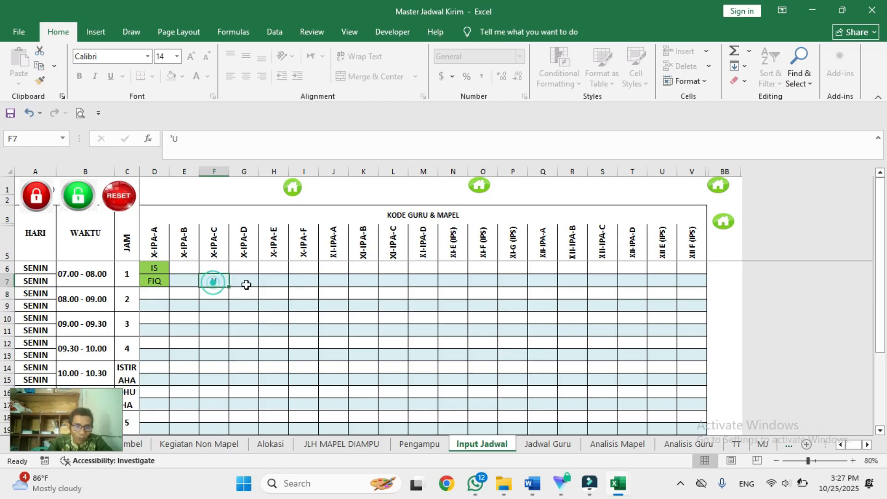
pyautogui.click(220, 270)
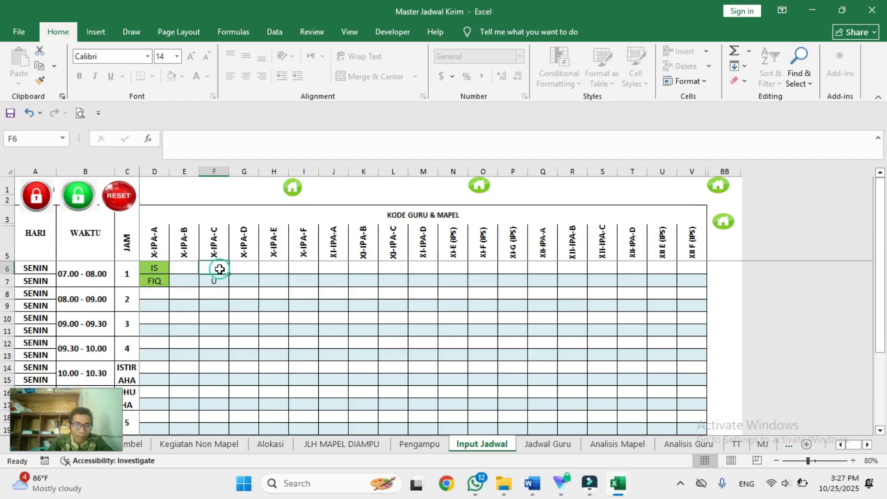
pyautogui.write('U')
pyautogui.press('Return')
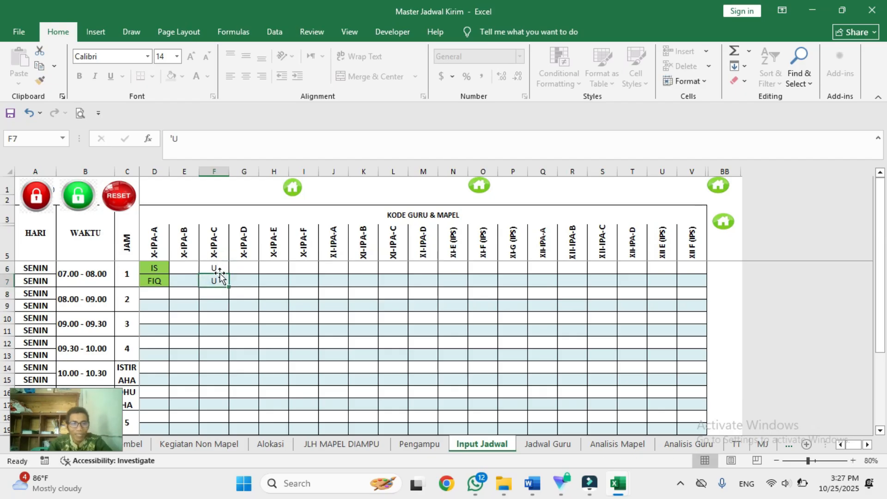
pyautogui.moveTo(214, 269); pyautogui.dragTo(214, 281)
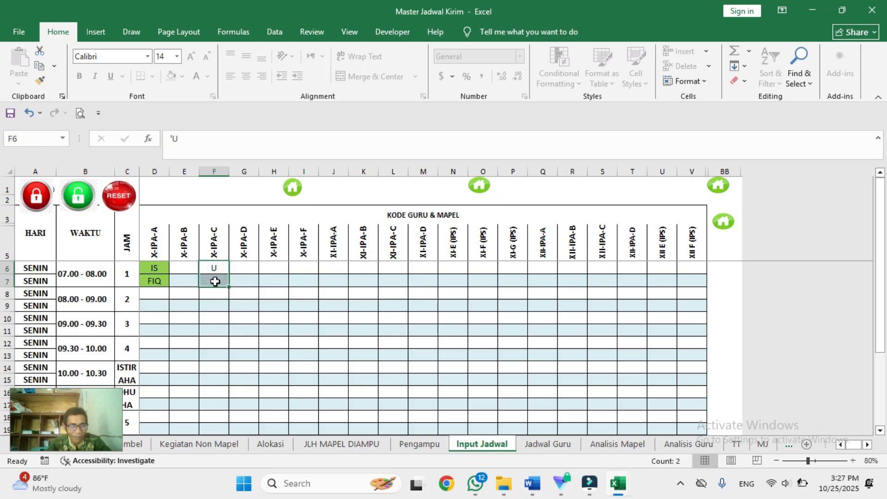
pyautogui.click(216, 282)
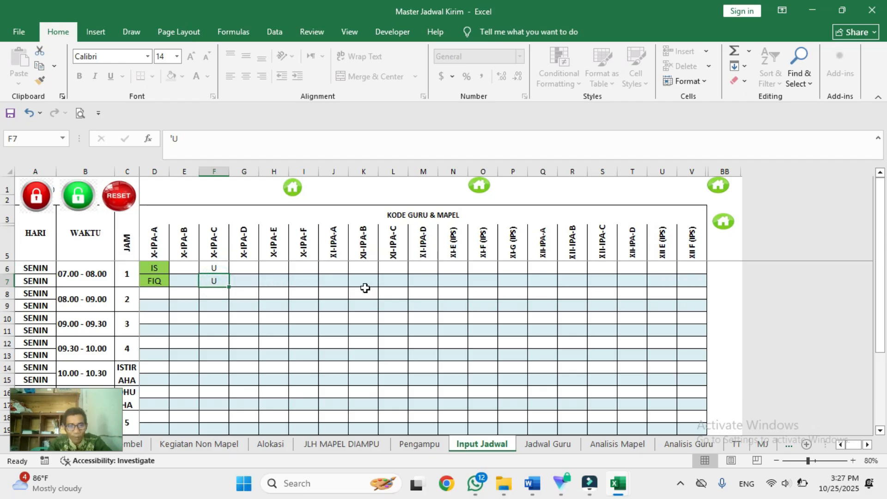
pyautogui.moveTo(214, 266); pyautogui.dragTo(215, 282)
pyautogui.press('Delete')
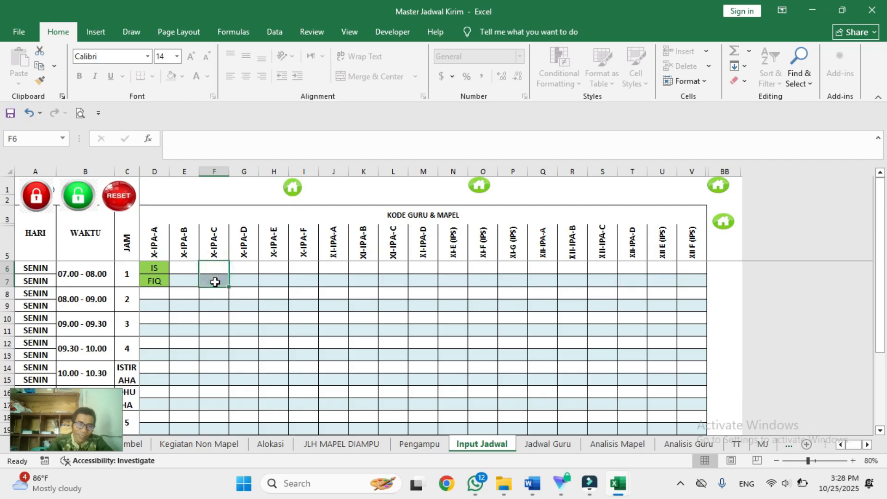
# Enter teacher code IS in D8 and subject code FIQ in D9 for the second Monday period of X-IPA-A.
pyautogui.click(155, 294)
pyautogui.write('IS')
pyautogui.press('Return')
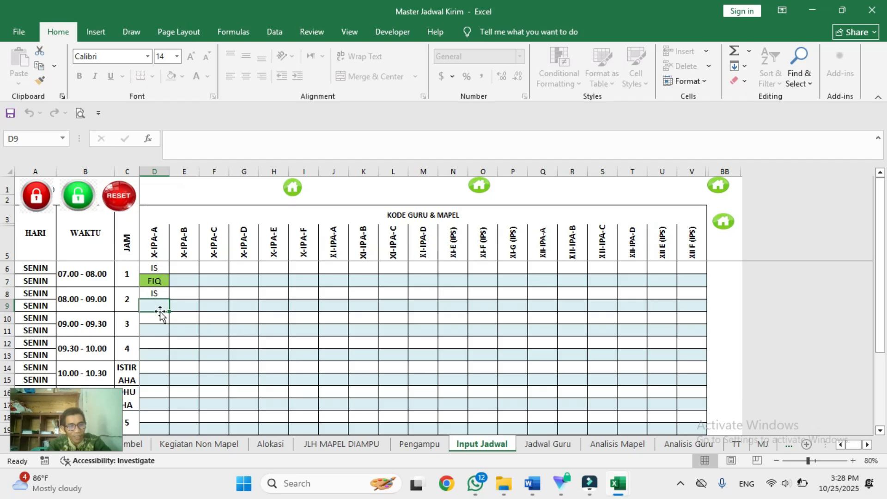
pyautogui.write('FIQ')
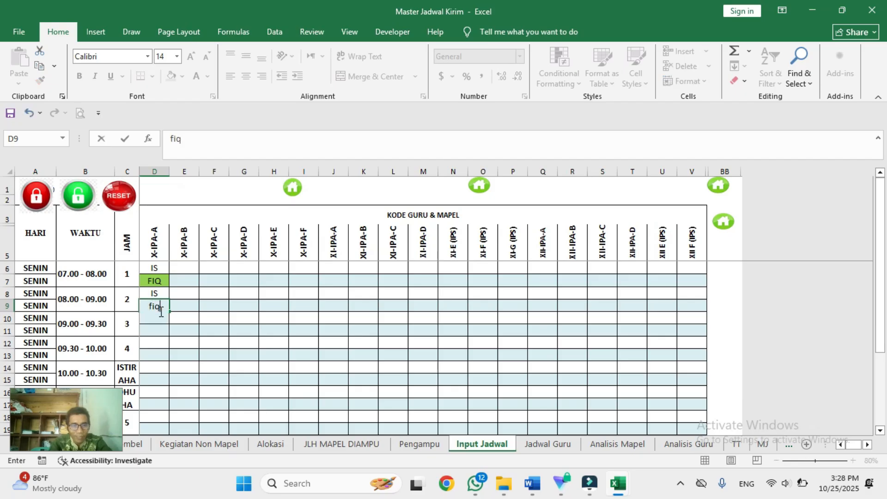
pyautogui.press('Return')
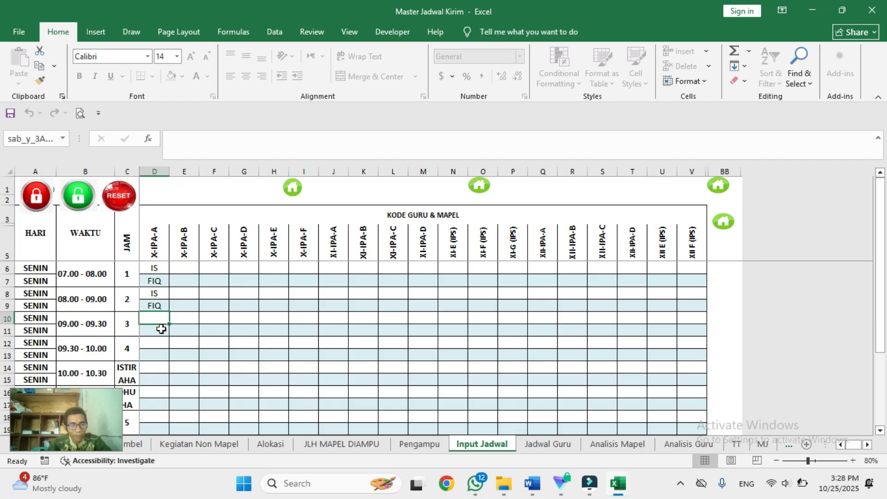
# Test teacher code IS in cell D14, the 10.00 - 10.30 Monday slot of X-IPA-A, and clear it again.
pyautogui.press('Down')
pyautogui.press('Down')
pyautogui.press('Down')
pyautogui.press('Down')
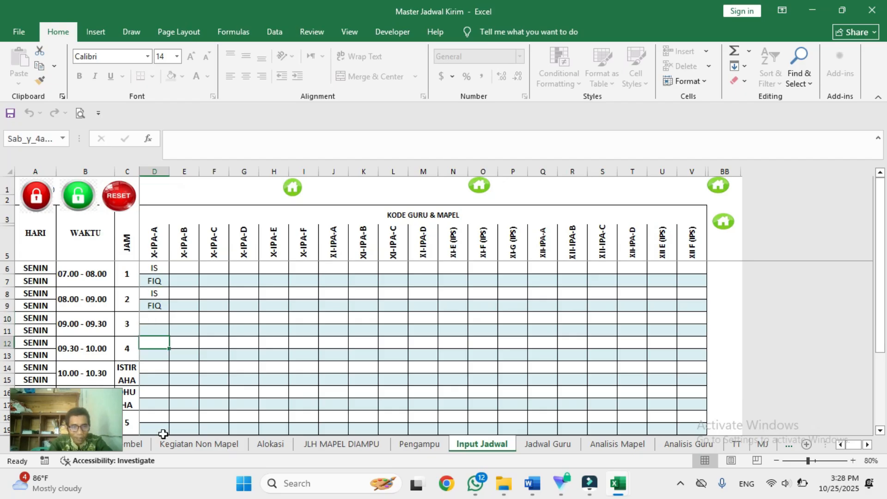
pyautogui.write('IS')
pyautogui.press('Return')
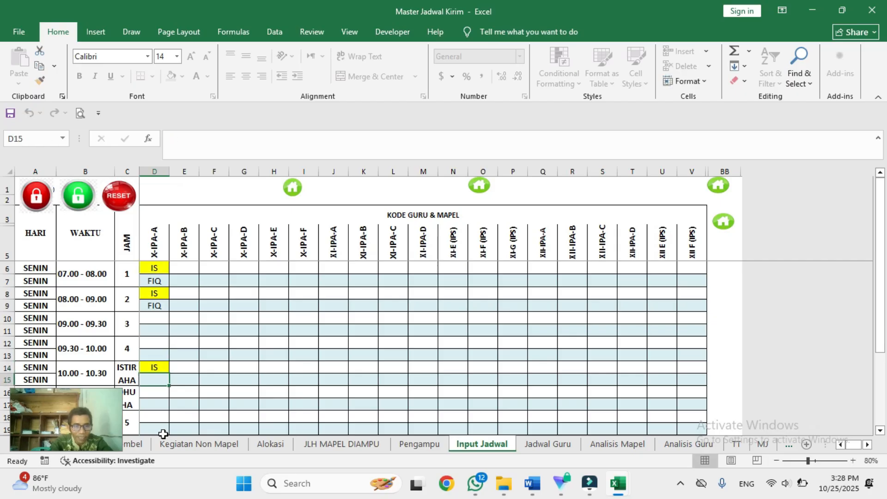
pyautogui.click(161, 367)
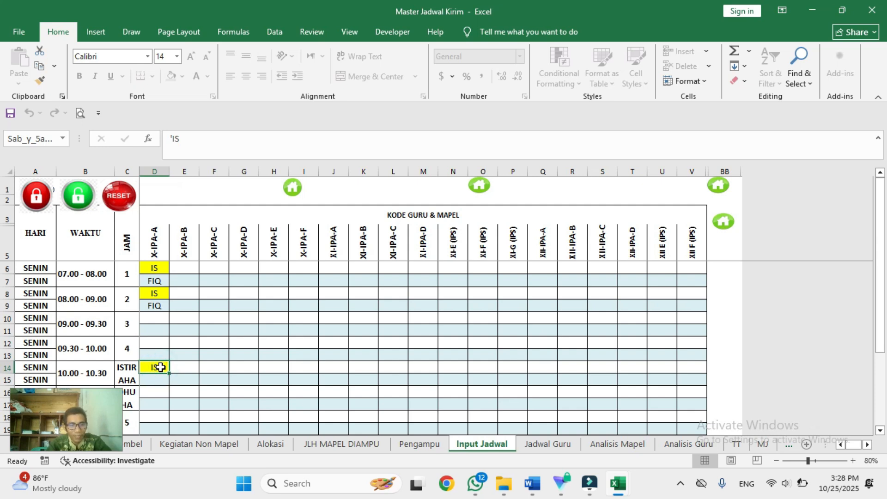
pyautogui.press('Delete')
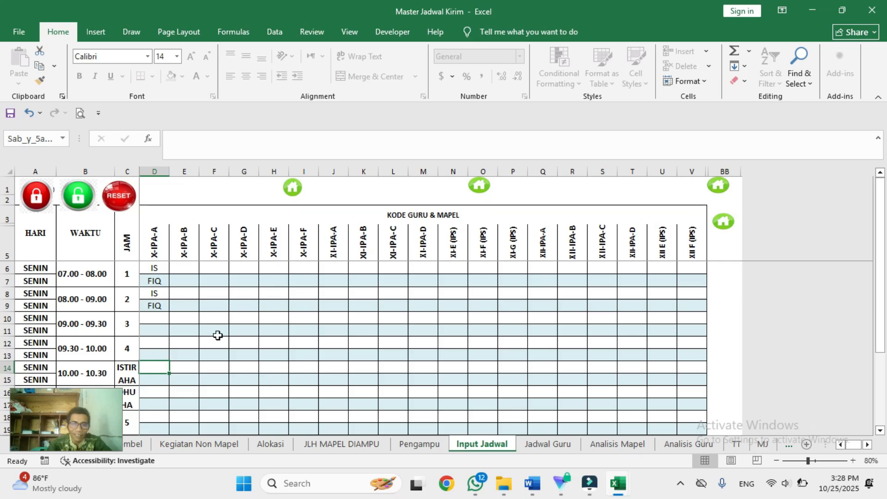
# Test teacher code IS for a clash in cell S6, the first Monday period of XII-IPA-C, and clear it again.
pyautogui.click(600, 267)
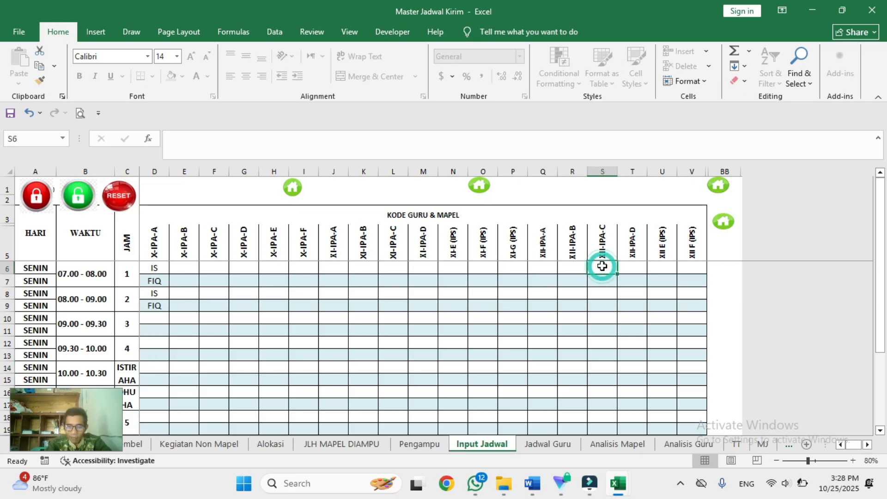
pyautogui.write('is')
pyautogui.press('Return')
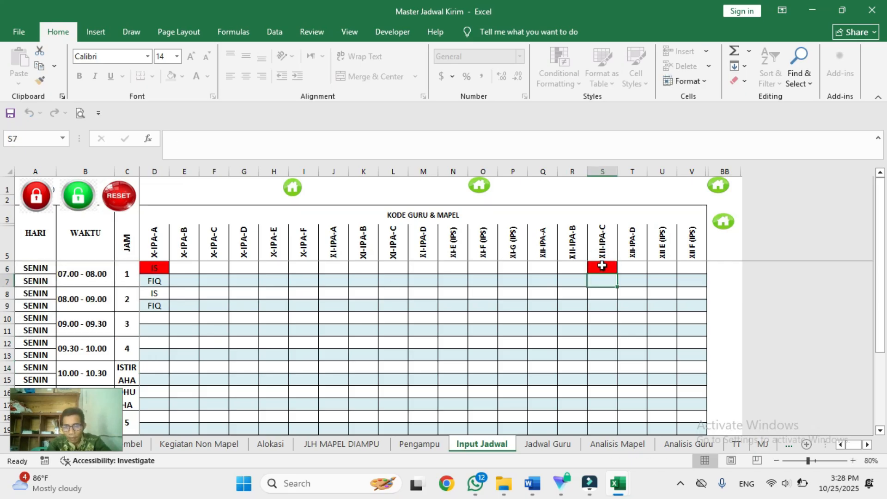
pyautogui.click(602, 266)
pyautogui.press('Delete')
# Test teacher code IS for a clash in cell S8, the second Monday period of XII-IPA-C, and clear it again.
pyautogui.press('Down')
pyautogui.press('Down')
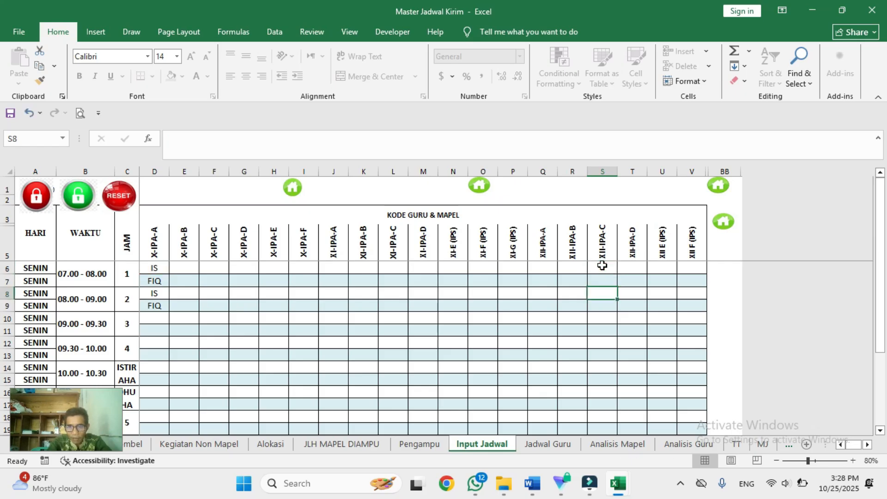
pyautogui.write('is')
pyautogui.press('Return')
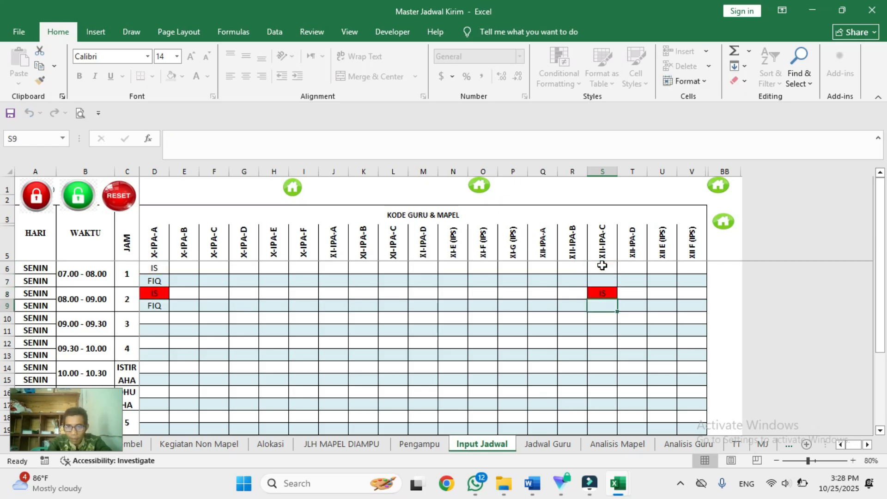
pyautogui.press('Up')
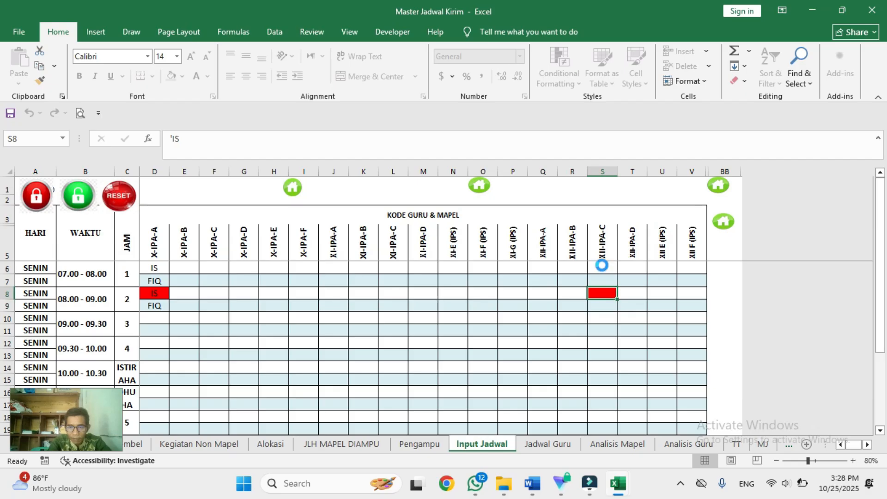
pyautogui.press('Delete')
# Test teacher code IS in cell S14, the 10.00 - 10.30 Monday slot of XII-IPA-C, and clear it again.
pyautogui.press('Down')
pyautogui.press('Down')
pyautogui.press('Down')
pyautogui.press('Down')
pyautogui.press('Down')
pyautogui.press('Down')
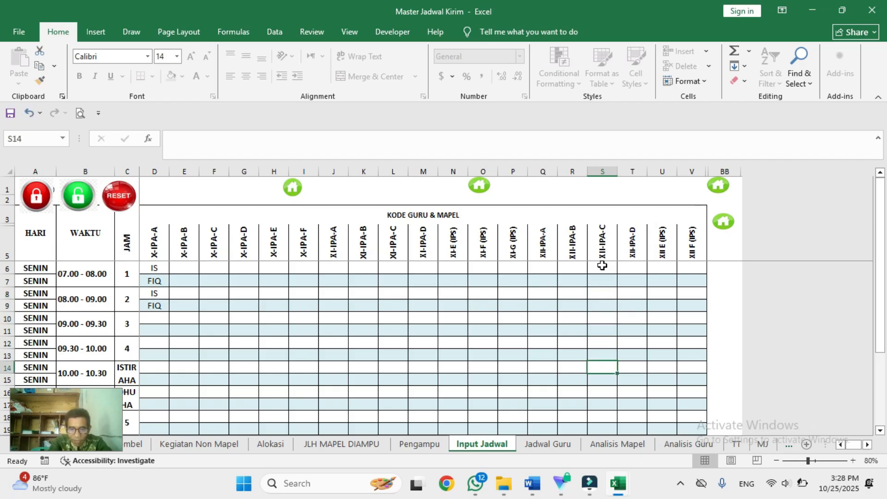
pyautogui.write('is')
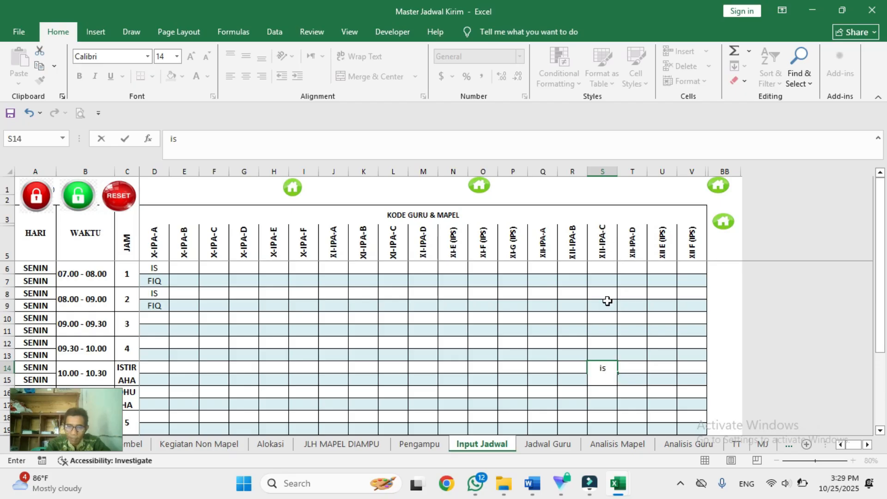
pyautogui.press('Return')
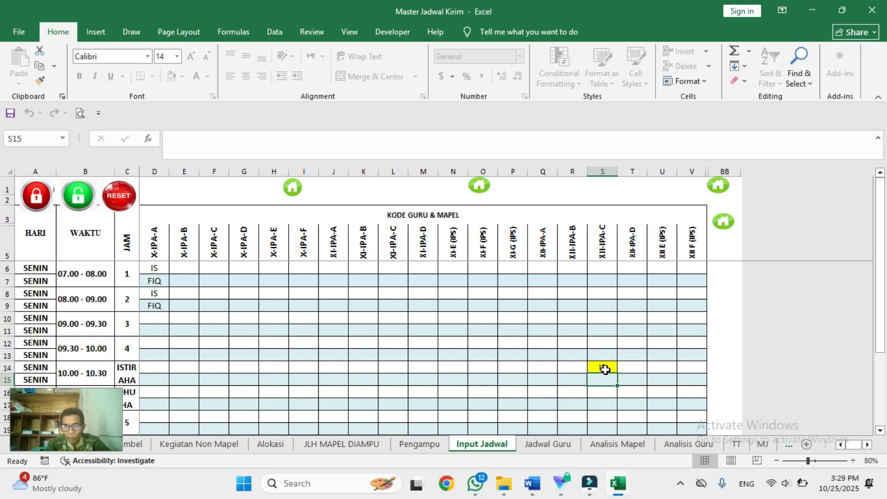
pyautogui.click(605, 369)
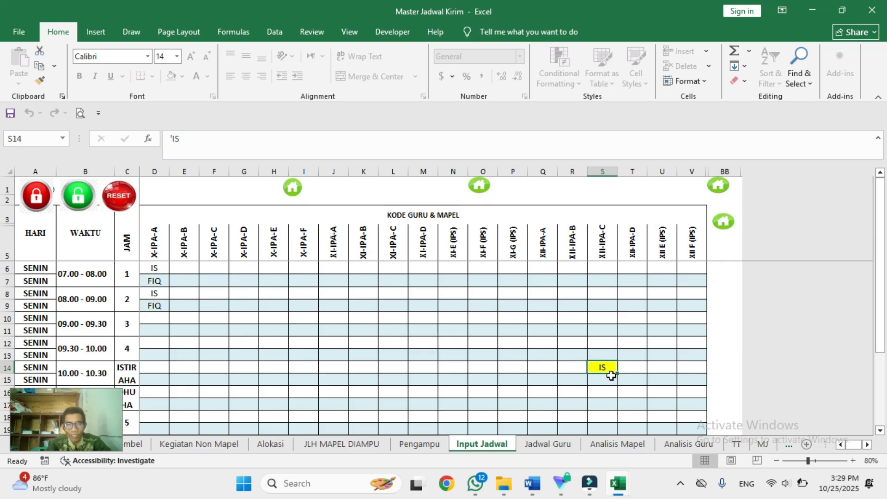
pyautogui.press('Delete')
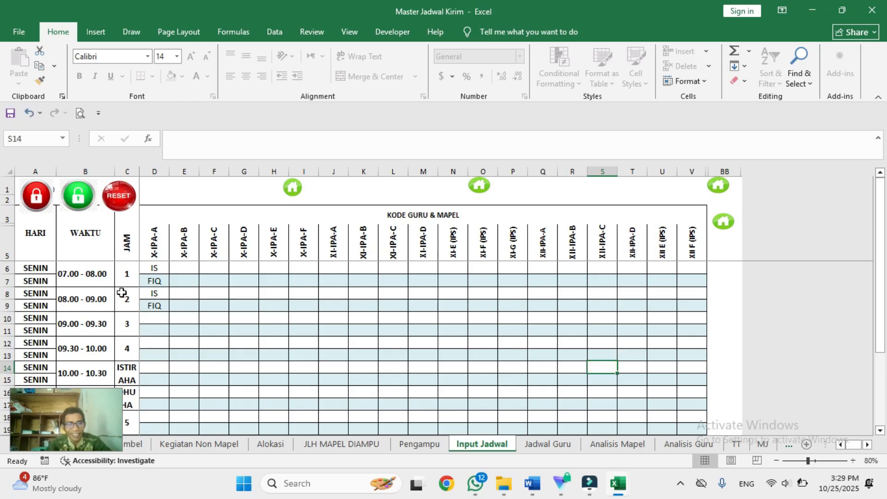
# Test teacher code IS for a clash in cell N6, the first Monday period of XI-E (IPS), and clear it again.
pyautogui.click(421, 266)
pyautogui.press('Right')
pyautogui.press('Up')
pyautogui.press('Down')
pyautogui.write('is')
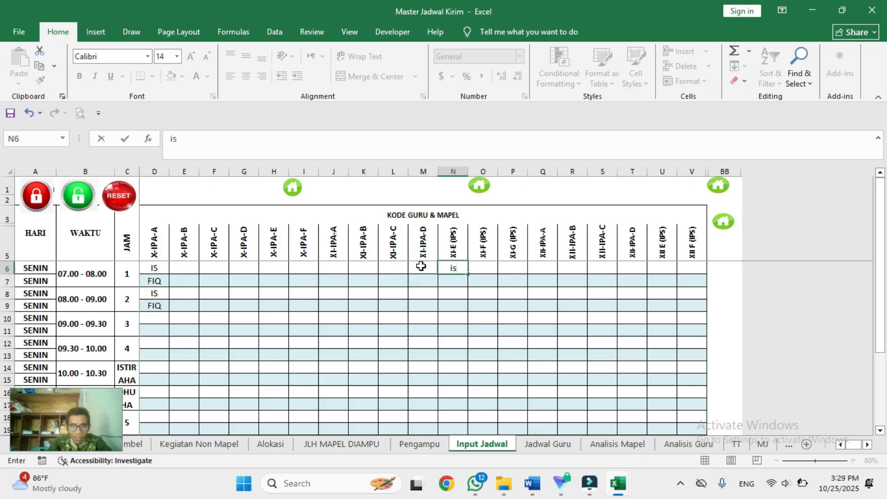
pyautogui.press('Return')
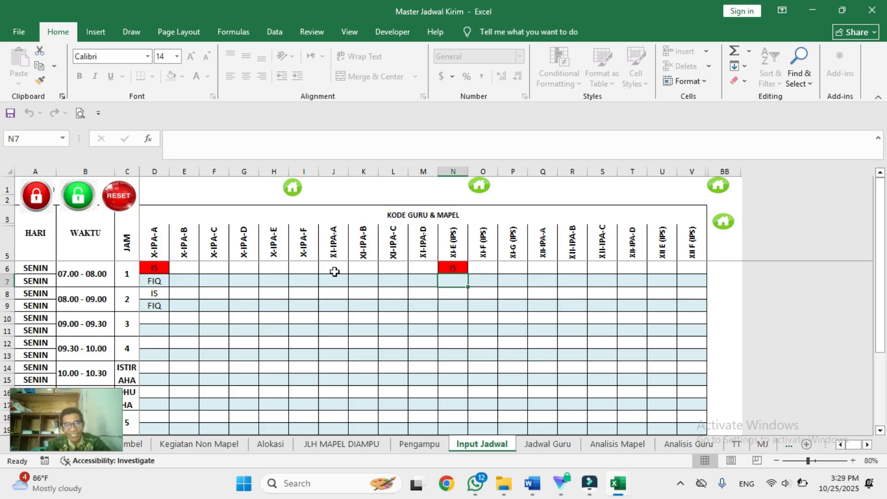
pyautogui.click(456, 270)
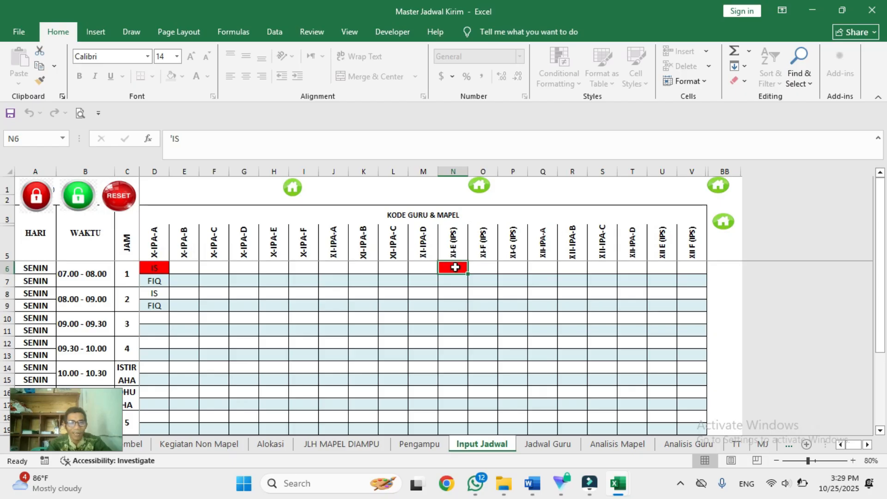
pyautogui.press('Delete')
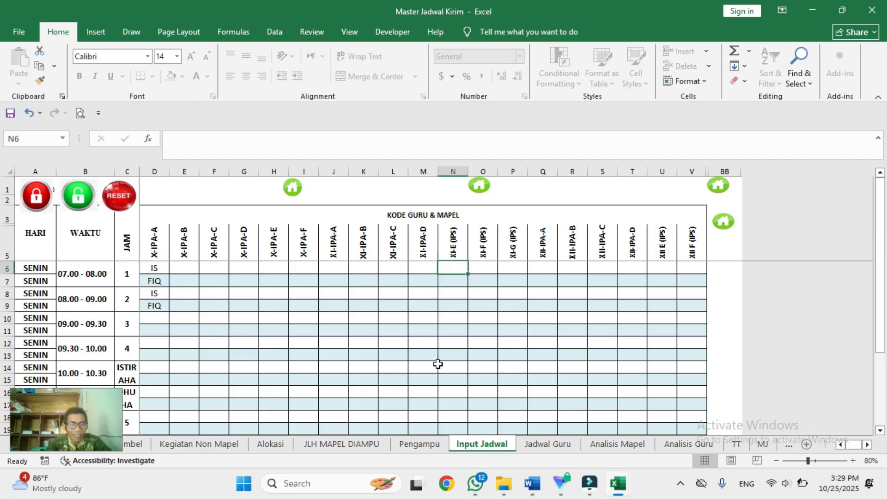
# Clear the teacher and subject codes from cells D6:D10 in the X-IPA-A column.
pyautogui.click(154, 271)
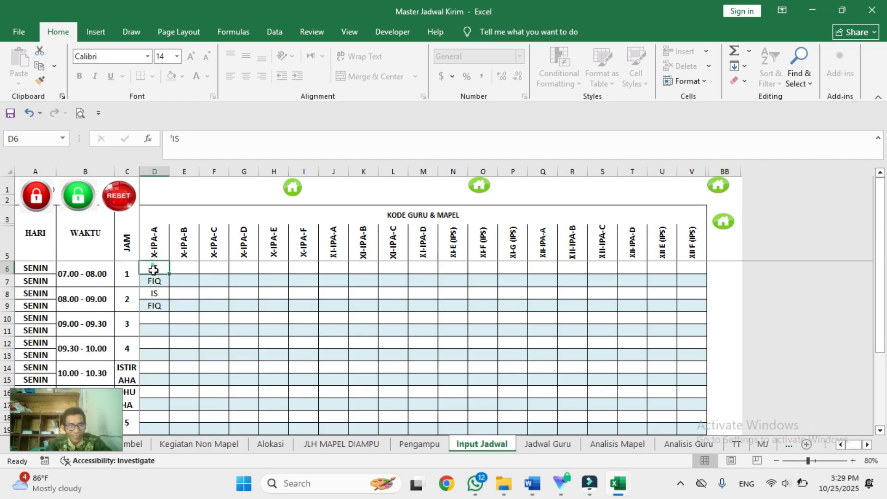
pyautogui.moveTo(154, 271); pyautogui.dragTo(157, 313)
pyautogui.press('Delete')
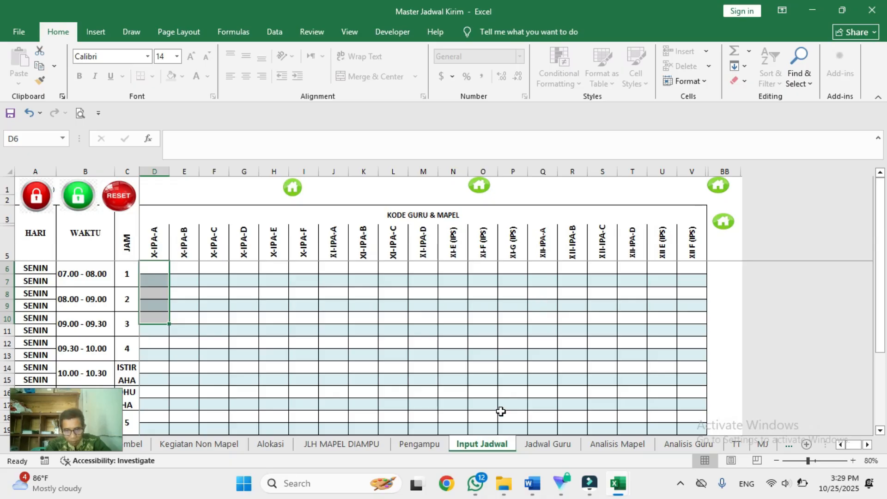
# Open the Master Jadwal workbook from the 2025-2026 folder and go to its Input Jadwal sheet.
pyautogui.click(503, 484)
pyautogui.click(269, 112)
pyautogui.doubleClick(270, 112)
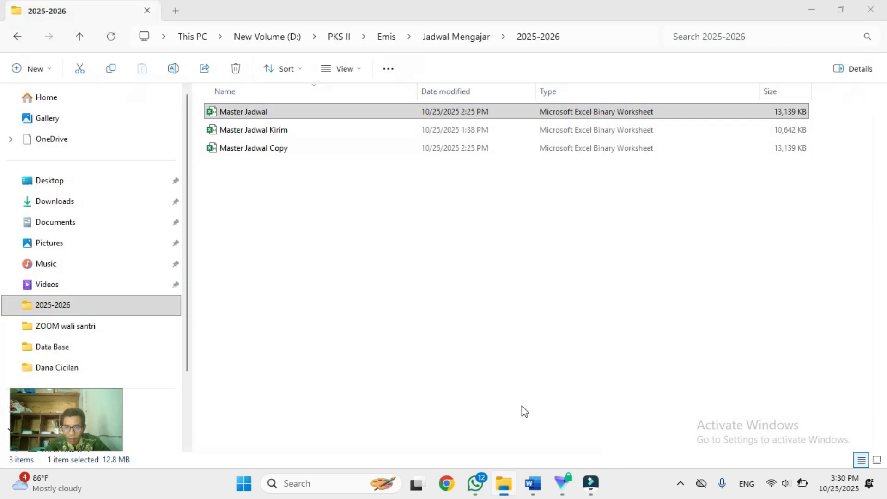
pyautogui.click(483, 287)
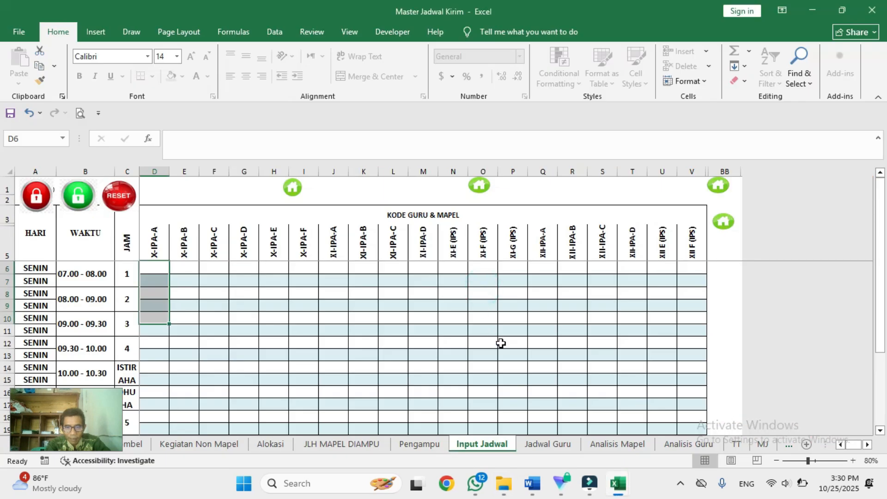
pyautogui.moveTo(627, 484)
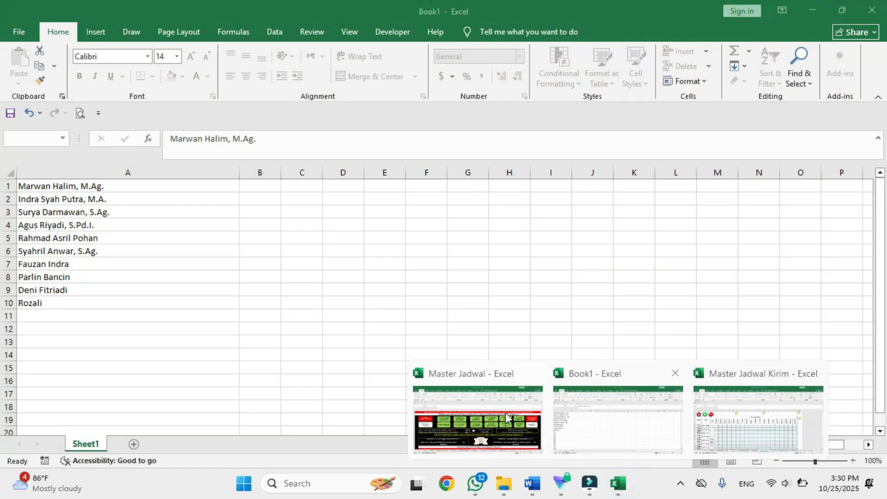
pyautogui.click(518, 411)
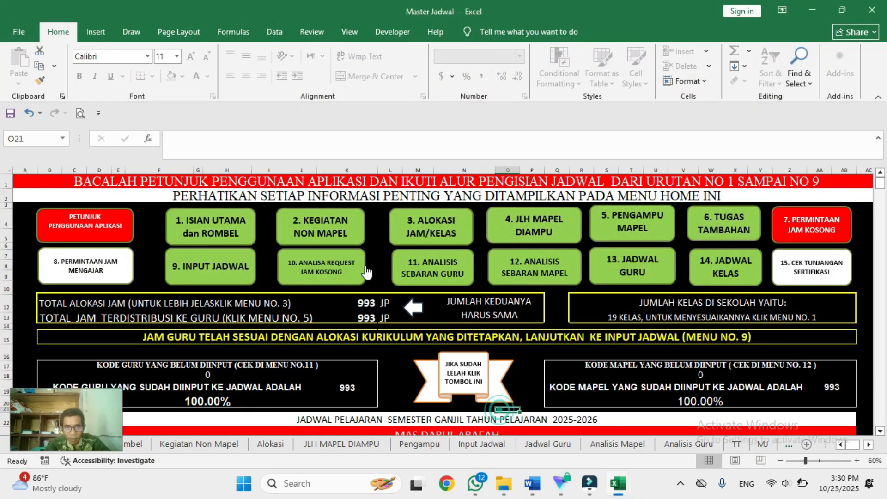
pyautogui.click(217, 267)
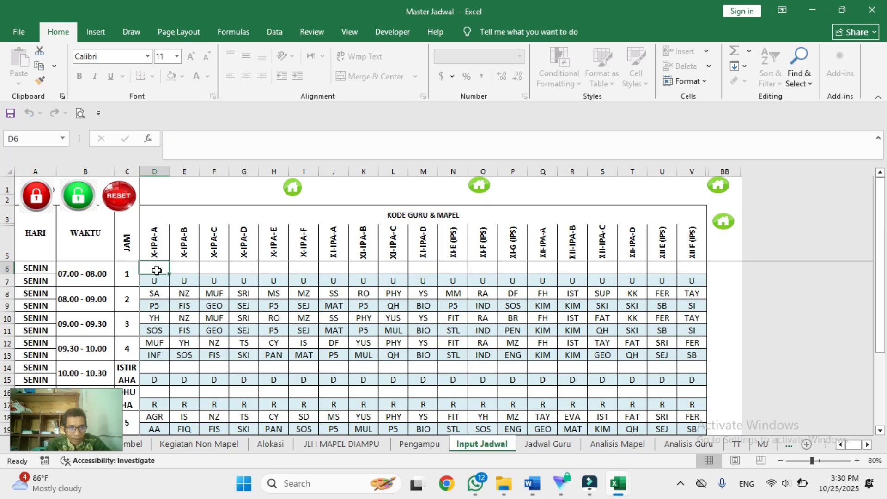
# Copy the complete block of teacher and subject codes in D6:V177 of Master Jadwal's Input Jadwal sheet.
pyautogui.doubleClick(157, 270)
pyautogui.press('Escape')
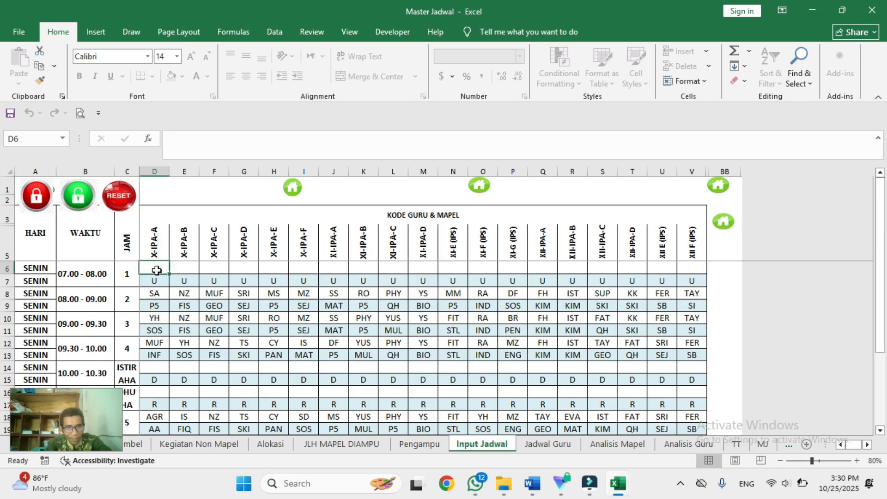
pyautogui.hotkey('ctrl', 'shift', 'Right')
pyautogui.hotkey('shift', 'Left')
pyautogui.hotkey('shift', 'Left')
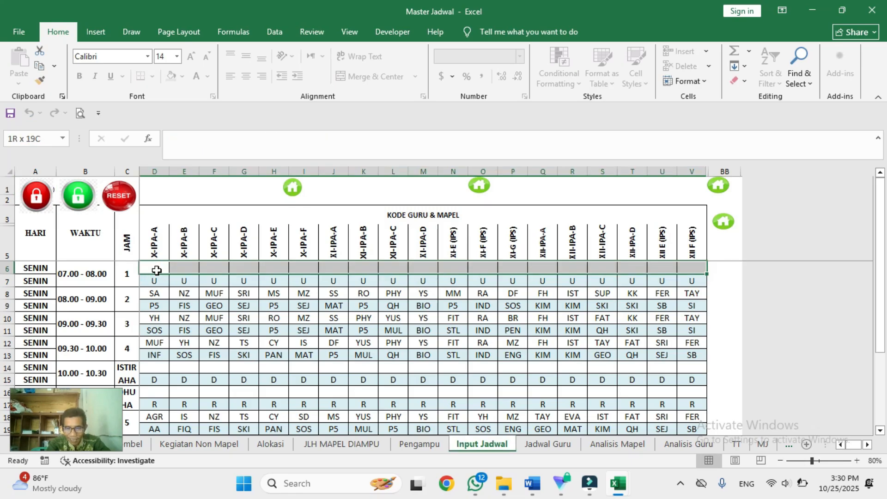
pyautogui.hotkey('shift', 'Right')
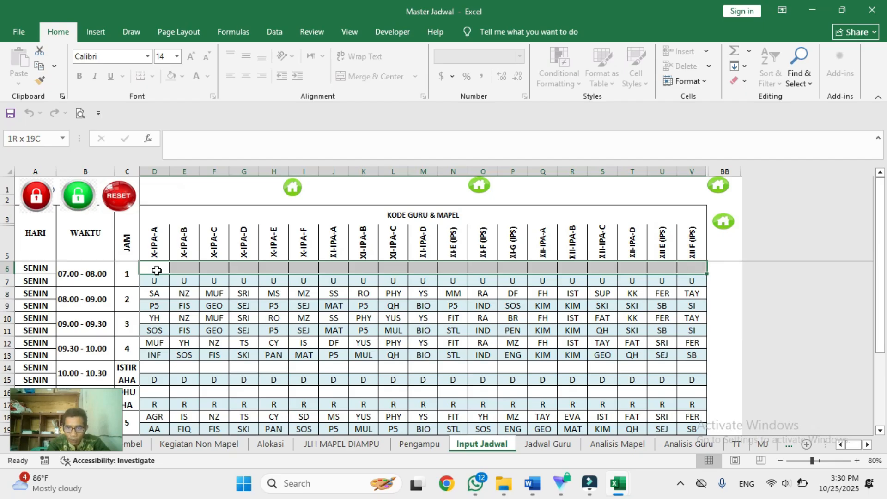
pyautogui.hotkey('ctrl', 'shift', 'Down')
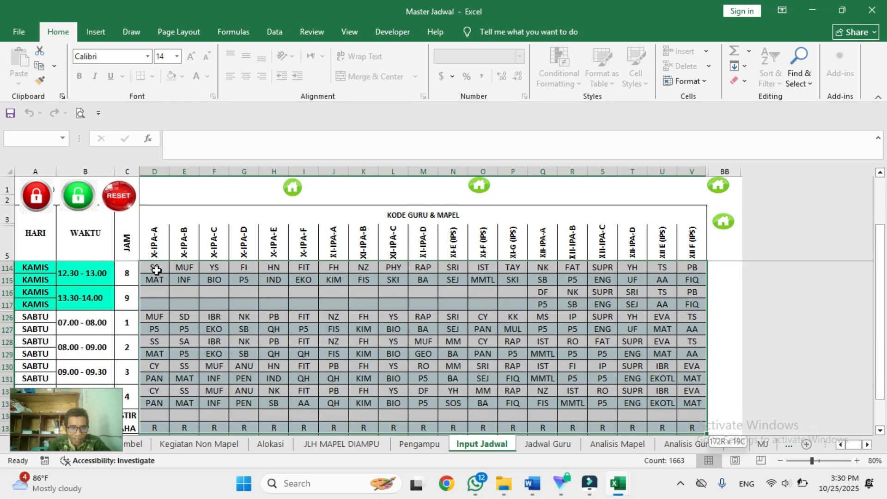
pyautogui.hotkey('shift', 'Up')
pyautogui.hotkey('shift', 'Up')
pyautogui.hotkey('shift', 'Up')
pyautogui.hotkey('shift', 'Up')
pyautogui.hotkey('shift', 'Down')
pyautogui.hotkey('shift', 'Down')
pyautogui.hotkey('shift', 'Down')
pyautogui.hotkey('shift', 'Down')
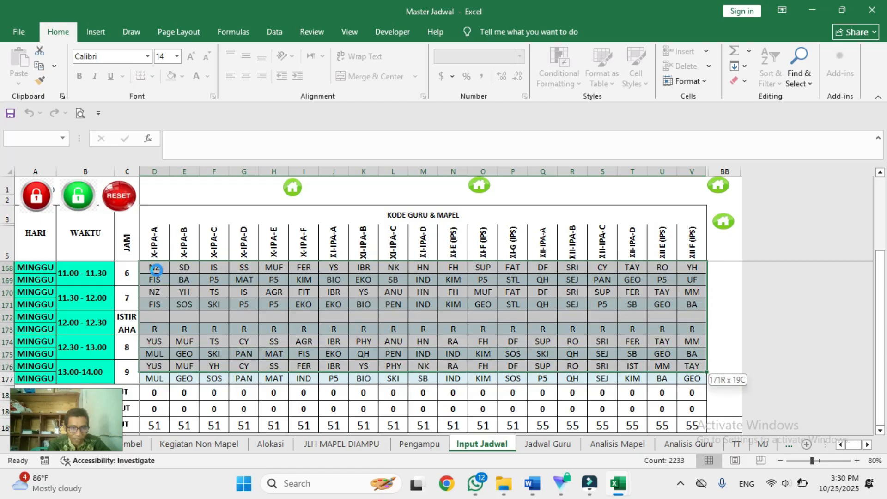
pyautogui.hotkey('ctrl', 'c')
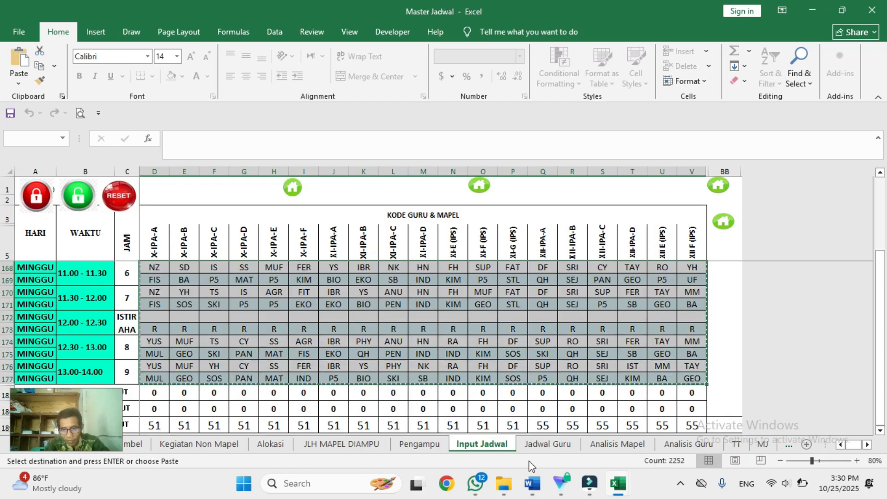
# Switch to the Master Jadwal Kirim workbook and paste the copied codes as values only, starting at cell D6 of Input Jadwal.
pyautogui.moveTo(618, 483)
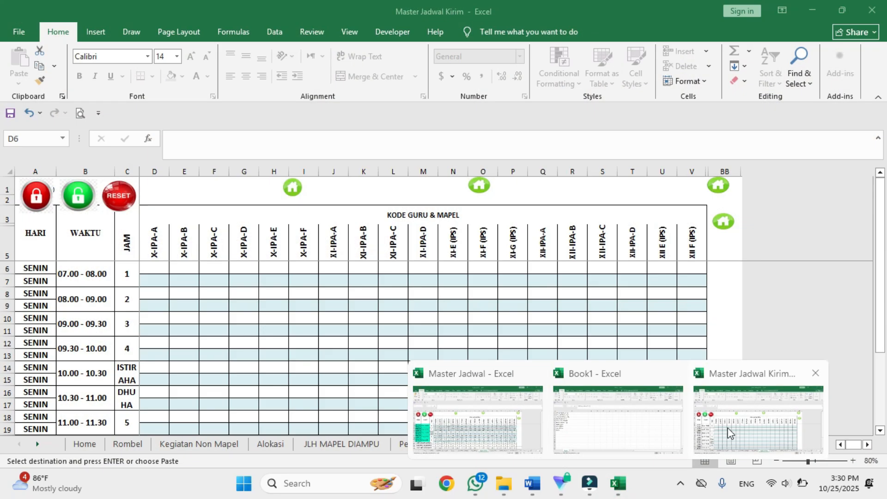
pyautogui.click(730, 423)
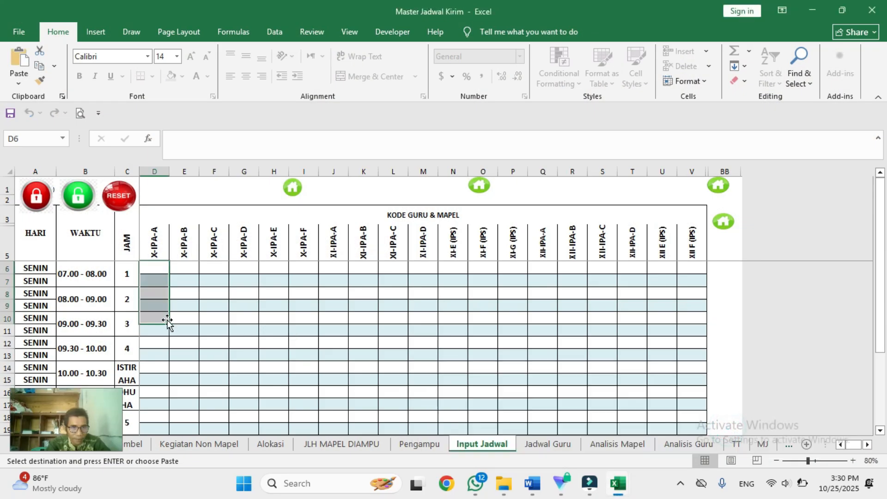
pyautogui.click(149, 272)
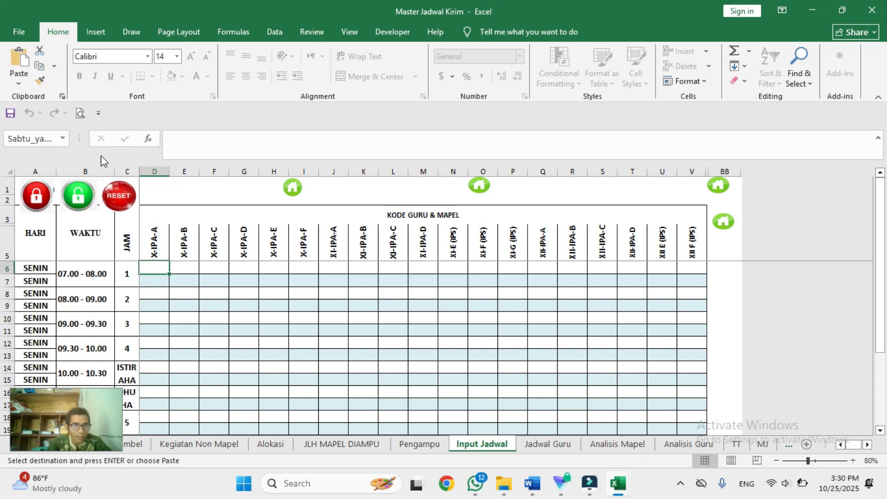
pyautogui.click(17, 84)
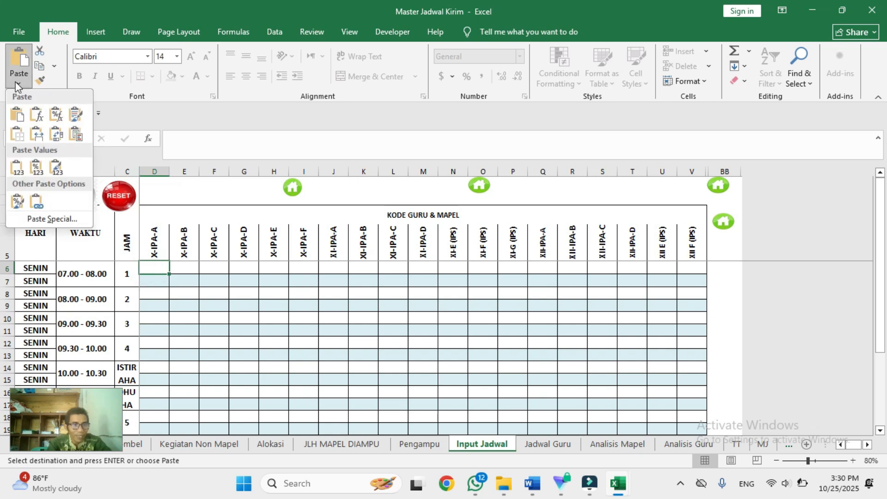
pyautogui.click(17, 167)
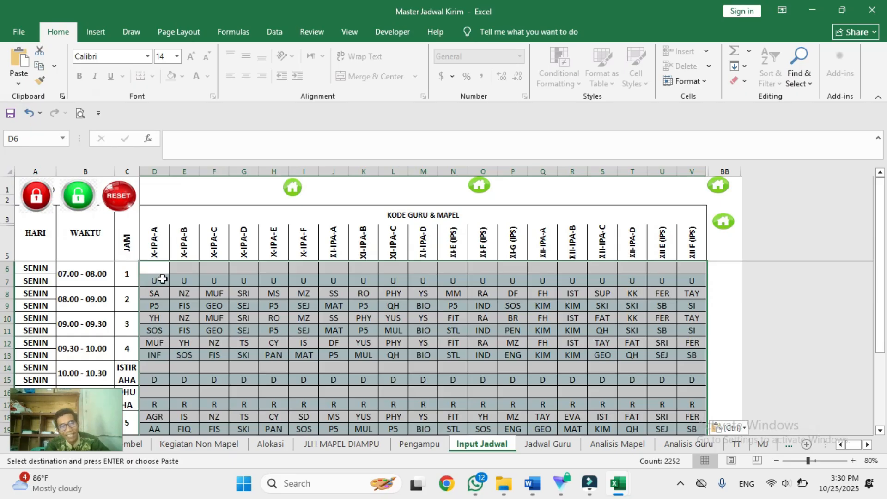
pyautogui.click(163, 329)
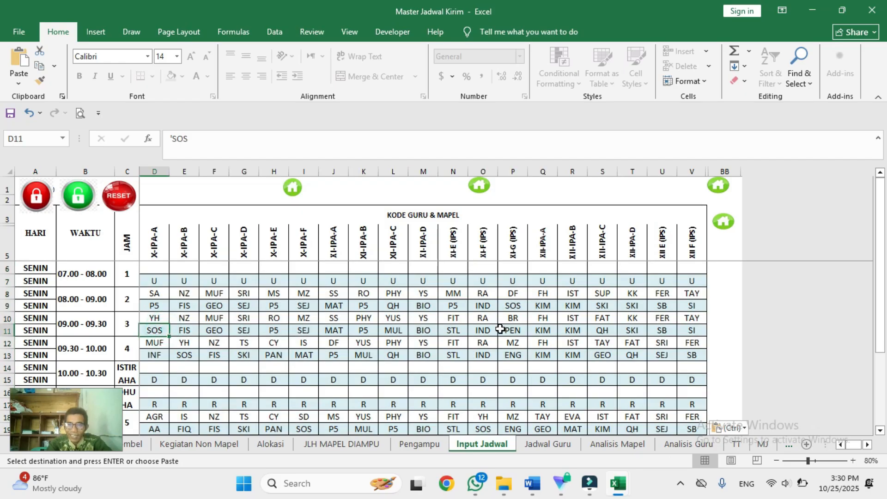
# Look through the pasted timetable along the X-IPA-A column, from Monday down to the summary rows below Sunday.
pyautogui.press('Down')
pyautogui.press('Down')
pyautogui.press('Down')
pyautogui.press('Down')
pyautogui.hotkey('ctrl', 'Down')
pyautogui.hotkey('ctrl', 'Down')
pyautogui.hotkey('ctrl', 'Down')
pyautogui.hotkey('ctrl', 'Down')
pyautogui.hotkey('ctrl', 'Down')
pyautogui.hotkey('ctrl', 'Down')
pyautogui.hotkey('ctrl', 'Down')
pyautogui.hotkey('ctrl', 'Down')
pyautogui.hotkey('ctrl', 'Down')
pyautogui.hotkey('ctrl', 'Down')
pyautogui.hotkey('ctrl', 'Down')
pyautogui.hotkey('ctrl', 'Down')
pyautogui.hotkey('ctrl', 'Down')
pyautogui.hotkey('ctrl', 'Down')
pyautogui.hotkey('ctrl', 'Down')
pyautogui.hotkey('ctrl', 'Down')
pyautogui.hotkey('ctrl', 'Down')
pyautogui.hotkey('ctrl', 'Down')
pyautogui.hotkey('ctrl', 'Down')
pyautogui.hotkey('ctrl', 'Down')
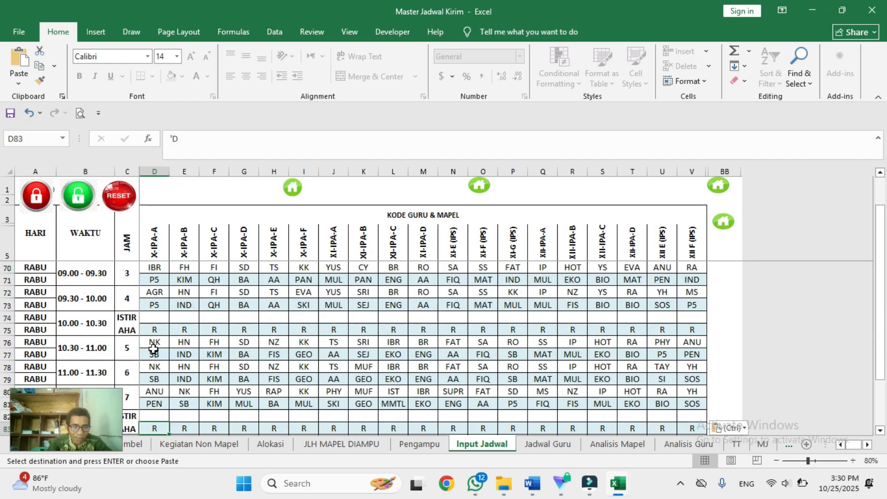
pyautogui.press('Down')
pyautogui.press('Down')
pyautogui.press('Down')
pyautogui.press('Down')
pyautogui.press('Down')
pyautogui.press('Down')
pyautogui.press('Down')
pyautogui.press('Up')
pyautogui.press('Up')
pyautogui.press('Up')
pyautogui.press('Up')
pyautogui.press('Up')
pyautogui.press('Up')
pyautogui.press('Up')
pyautogui.press('Up')
pyautogui.press('Up')
pyautogui.press('Up')
pyautogui.press('Up')
pyautogui.press('Up')
pyautogui.press('Up')
pyautogui.press('Up')
pyautogui.press('Up')
pyautogui.press('Up')
pyautogui.press('Up')
pyautogui.press('Up')
pyautogui.press('Up')
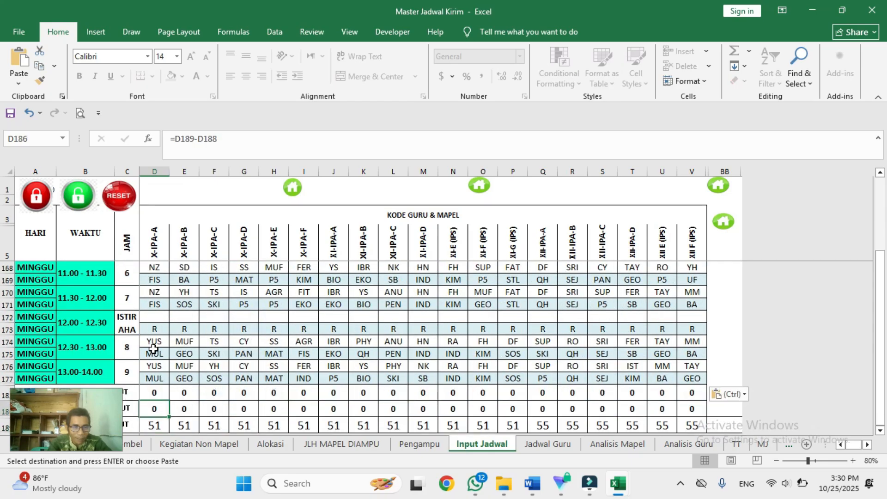
# Examine the highlighted teacher codes in the X-IPA-A column around the last Saturday and first Sunday periods.
pyautogui.press('Up')
pyautogui.press('Up')
pyautogui.press('Up')
pyautogui.press('Up')
pyautogui.press('Up')
pyautogui.press('Up')
pyautogui.press('Up')
pyautogui.press('Up')
pyautogui.press('Up')
pyautogui.press('Up')
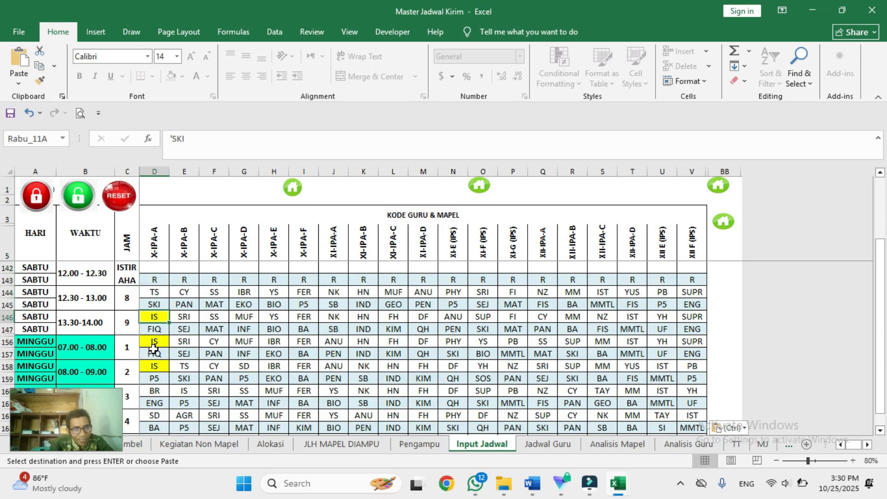
pyautogui.press('Up')
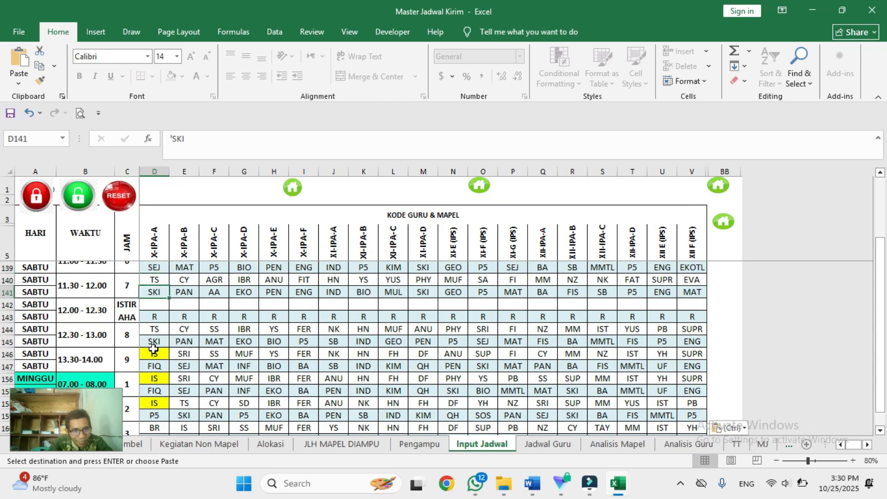
# Check the lesson-hour summary rows at the foot of the X-IPA-A column.
pyautogui.press('ctrl')
pyautogui.press('Down')
pyautogui.press('Down')
pyautogui.press('Down')
pyautogui.press('Down')
pyautogui.press('Down')
pyautogui.press('Down')
pyautogui.press('Down')
pyautogui.press('Down')
pyautogui.press('Down')
pyautogui.press('Down')
pyautogui.press('Down')
pyautogui.press('Down')
pyautogui.press('Down')
pyautogui.press('Down')
pyautogui.press('Down')
pyautogui.press('Down')
pyautogui.press('Down')
pyautogui.press('Down')
pyautogui.press('Down')
pyautogui.press('Down')
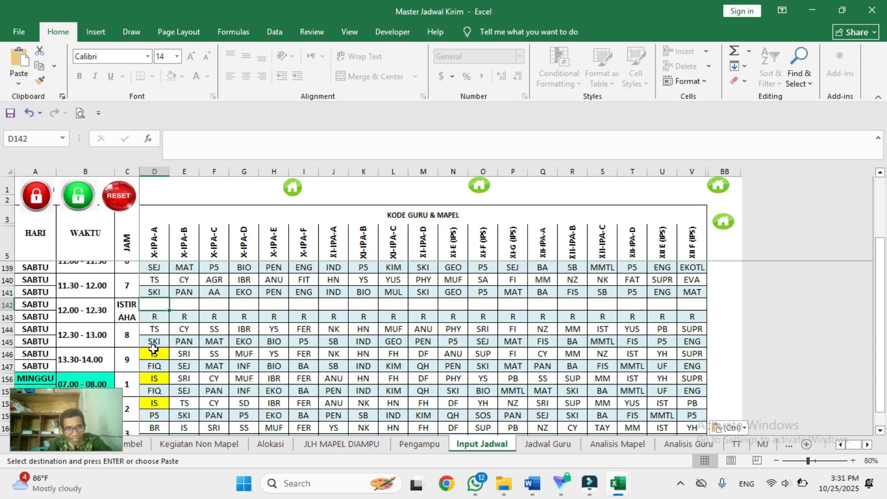
pyautogui.press('Down')
pyautogui.press('Down')
pyautogui.press('Down')
pyautogui.press('Down')
pyautogui.press('Down')
pyautogui.press('Down')
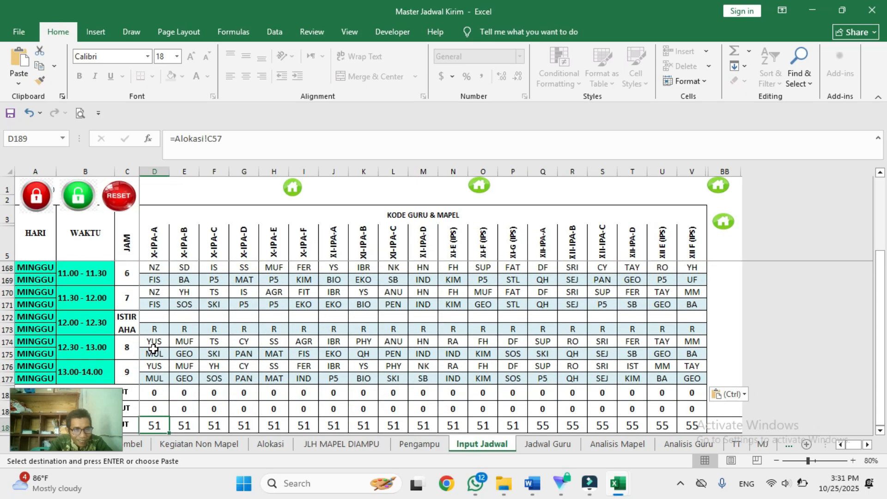
# Review the X-IPA-A codes in the Sunday periods, working upward from the summary rows to the 10.00 - 10.30 slot.
pyautogui.press('Up')
pyautogui.press('Up')
pyautogui.press('Up')
pyautogui.press('Up')
pyautogui.press('Up')
pyautogui.press('Up')
pyautogui.press('Up')
pyautogui.press('Up')
pyautogui.press('Up')
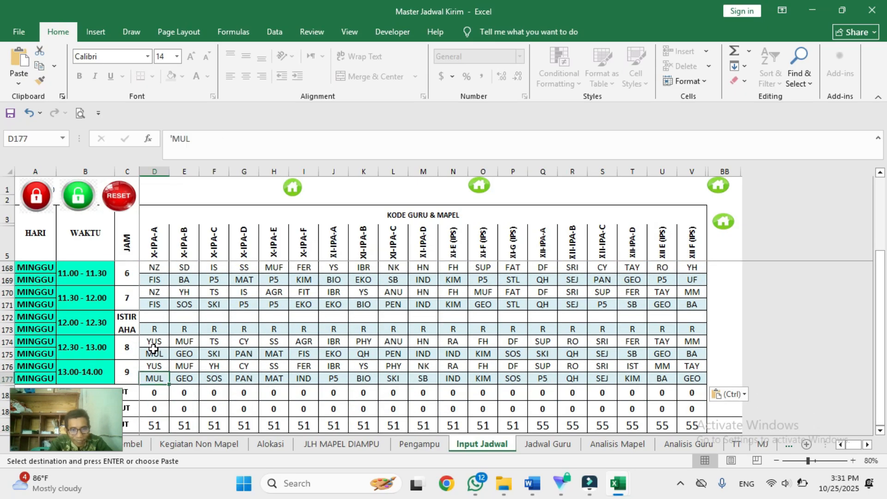
pyautogui.press('Up')
pyautogui.press('Up')
pyautogui.press('Up')
pyautogui.press('Up')
pyautogui.press('Up')
pyautogui.press('Up')
pyautogui.press('Up')
pyautogui.press('Up')
pyautogui.press('Up')
pyautogui.press('Up')
pyautogui.press('Up')
pyautogui.press('Up')
pyautogui.press('Up')
pyautogui.press('Up')
pyautogui.press('Up')
pyautogui.press('Up')
pyautogui.press('Up')
pyautogui.press('Up')
pyautogui.press('Up')
pyautogui.press('Up')
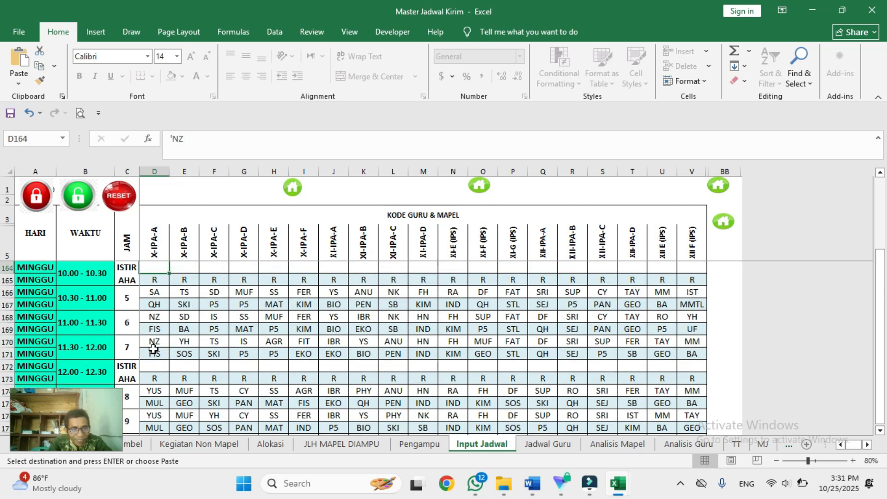
# Review the X-IPA-A codes on Input Jadwal upward from Sunday's 10.00 - 10.30 slot through Thursday, Wednesday and Tuesday.
pyautogui.press('Up')
pyautogui.press('Up')
pyautogui.press('Up')
pyautogui.press('Up')
pyautogui.press('Up')
pyautogui.press('Up')
pyautogui.press('Up')
pyautogui.press('Up')
pyautogui.press('Up')
pyautogui.press('Up')
pyautogui.press('Up')
pyautogui.press('Up')
pyautogui.press('Up')
pyautogui.press('Up')
pyautogui.press('Up')
pyautogui.press('Up')
pyautogui.press('Up')
pyautogui.press('Up')
pyautogui.press('Up')
pyautogui.press('Up')
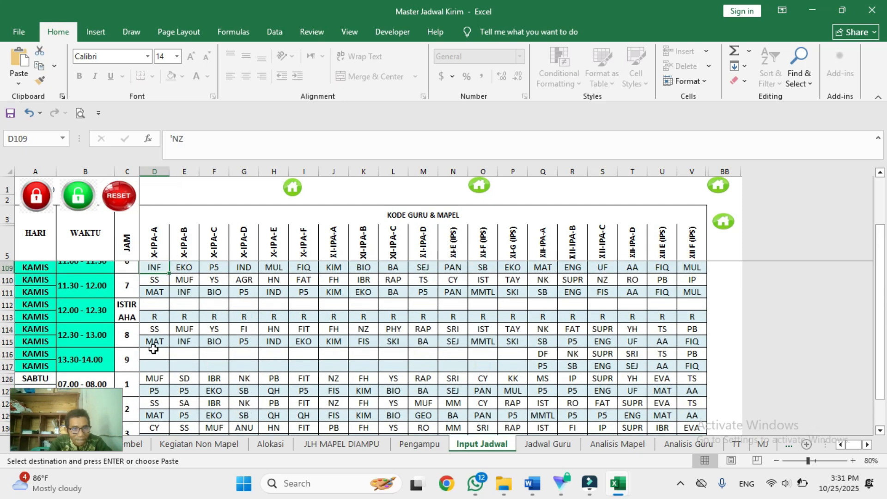
pyautogui.press('Up')
pyautogui.press('Up')
pyautogui.press('Up')
pyautogui.press('Up')
pyautogui.press('Up')
pyautogui.press('Up')
pyautogui.press('Up')
pyautogui.press('Up')
pyautogui.press('Up')
pyautogui.press('Up')
pyautogui.press('Up')
pyautogui.press('Up')
pyautogui.press('Up')
pyautogui.press('Up')
pyautogui.press('Up')
pyautogui.press('Up')
pyautogui.press('Up')
pyautogui.press('Up')
pyautogui.press('Up')
pyautogui.press('Up')
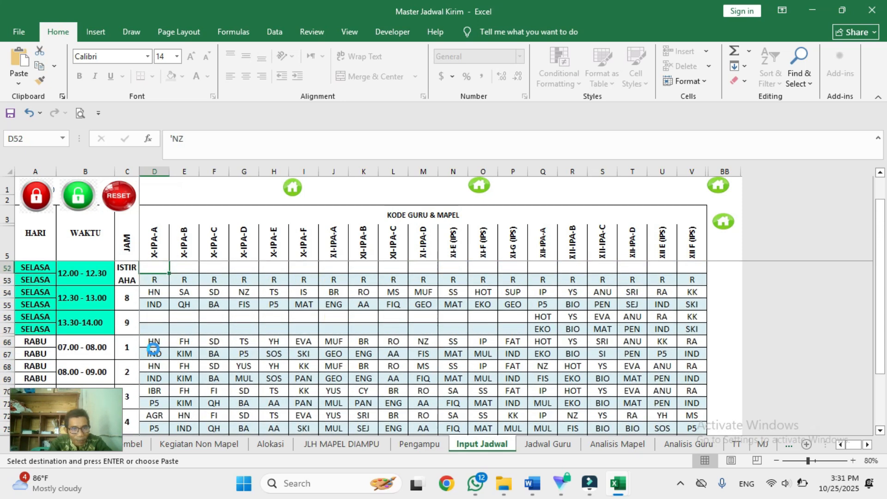
pyautogui.press('Up')
pyautogui.press('Up')
pyautogui.press('Up')
pyautogui.press('Up')
pyautogui.press('Up')
pyautogui.press('Up')
pyautogui.press('Up')
pyautogui.press('Up')
pyautogui.press('Up')
pyautogui.press('Up')
pyautogui.press('Up')
pyautogui.press('Up')
pyautogui.press('Up')
pyautogui.press('Up')
pyautogui.press('Up')
pyautogui.press('Up')
pyautogui.press('Up')
pyautogui.press('Up')
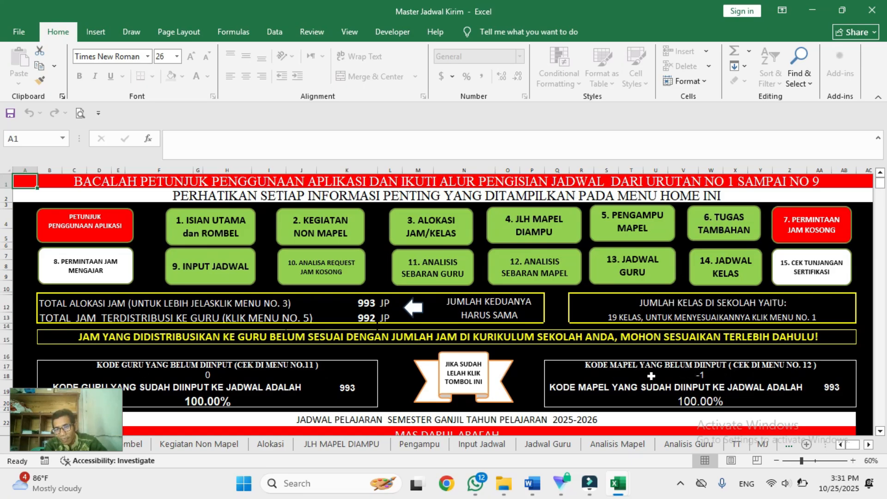
# Check the home menu's count of subject codes not yet entered, and look through the X-IPA-B column of the subject distribution analysis.
pyautogui.click(715, 377)
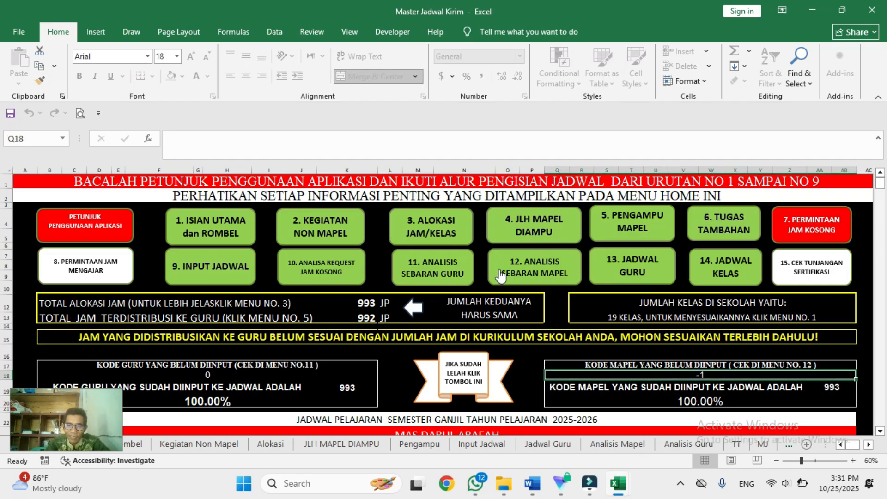
pyautogui.click(537, 277)
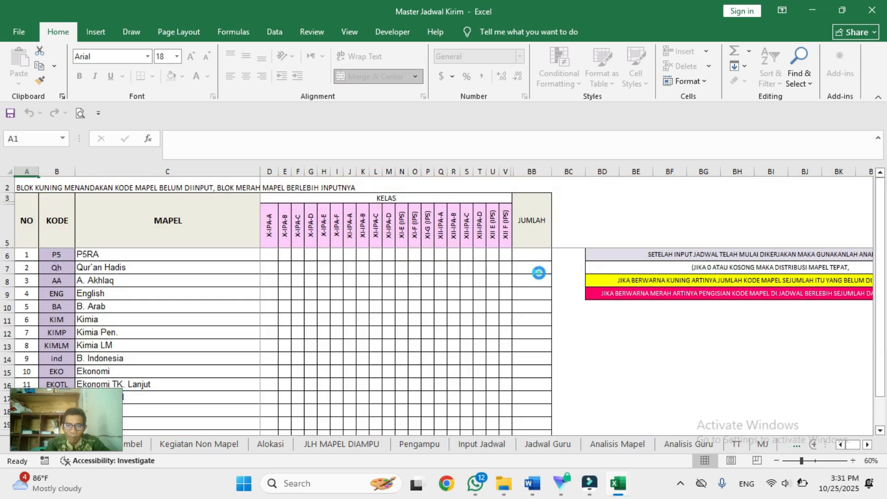
pyautogui.click(286, 335)
pyautogui.press('Up')
pyautogui.press('Up')
pyautogui.press('Up')
pyautogui.press('Up')
pyautogui.press('Up')
pyautogui.press('Up')
pyautogui.press('Up')
pyautogui.press('Up')
pyautogui.press('Up')
pyautogui.press('Up')
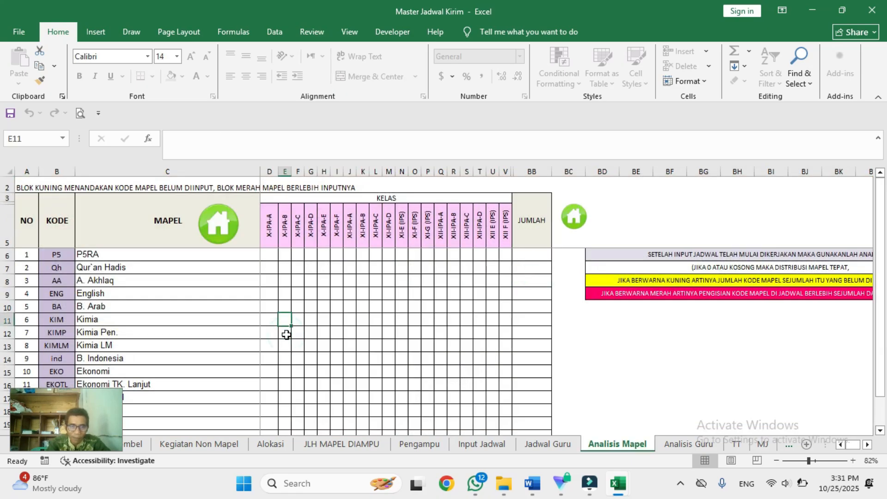
pyautogui.press('Down')
pyautogui.press('Down')
pyautogui.press('Down')
pyautogui.press('Down')
pyautogui.press('Down')
pyautogui.press('Down')
pyautogui.press('Down')
pyautogui.press('Down')
pyautogui.press('Down')
pyautogui.press('Down')
pyautogui.press('Down')
pyautogui.press('Down')
pyautogui.press('Down')
pyautogui.press('Down')
pyautogui.press('Down')
pyautogui.press('Down')
pyautogui.press('Down')
pyautogui.press('Down')
pyautogui.press('Down')
pyautogui.press('Down')
pyautogui.press('Up')
pyautogui.press('Up')
pyautogui.press('Up')
pyautogui.press('Up')
pyautogui.press('Up')
pyautogui.press('Up')
pyautogui.press('Up')
pyautogui.press('Up')
pyautogui.press('Up')
pyautogui.press('Up')
pyautogui.press('Up')
pyautogui.press('Up')
pyautogui.press('Up')
pyautogui.press('Up')
pyautogui.press('Up')
pyautogui.press('Up')
pyautogui.press('Up')
pyautogui.press('Up')
pyautogui.press('Up')
pyautogui.press('Up')
pyautogui.press('Up')
pyautogui.press('Up')
pyautogui.press('Down')
pyautogui.press('Down')
pyautogui.press('Down')
pyautogui.press('Down')
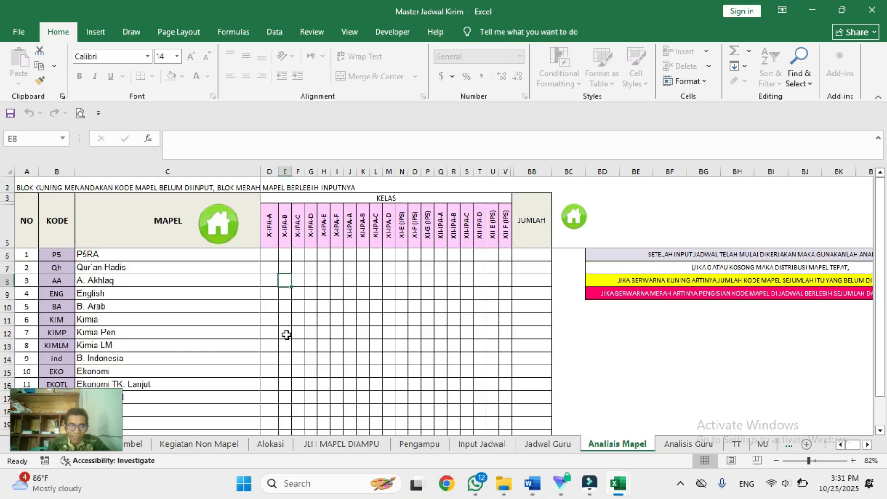
# Leave the subject analysis and look over the school details and daily lesson times on the main data sheet.
pyautogui.click(219, 244)
pyautogui.click(223, 224)
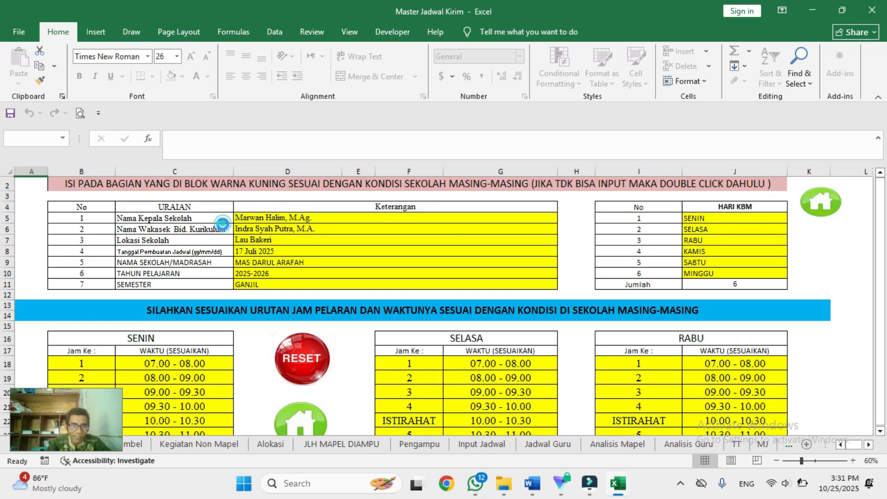
pyautogui.click(253, 374)
pyautogui.press('Down')
pyautogui.press('Down')
pyautogui.press('Down')
pyautogui.press('Down')
pyautogui.press('Down')
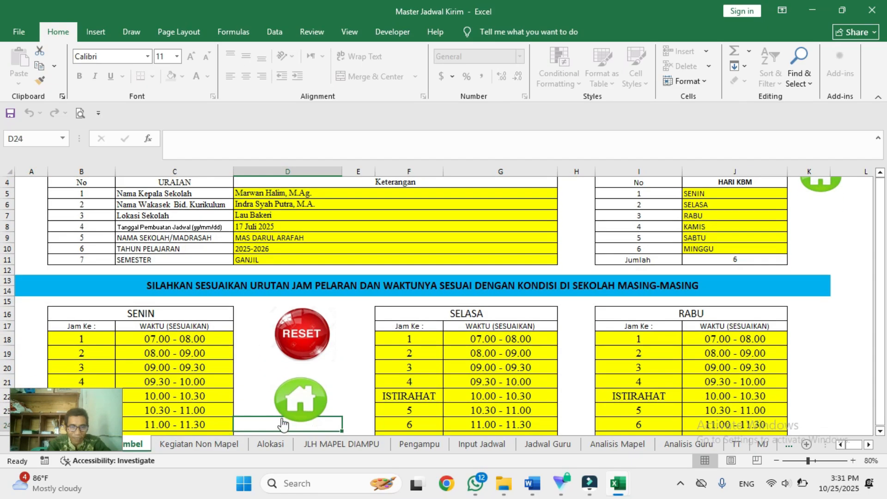
# View the weekly hour allocation on the Alokasi sheet and the JLH MAPEL DIAMPU sheet, ending the macro run-time error.
pyautogui.click(271, 443)
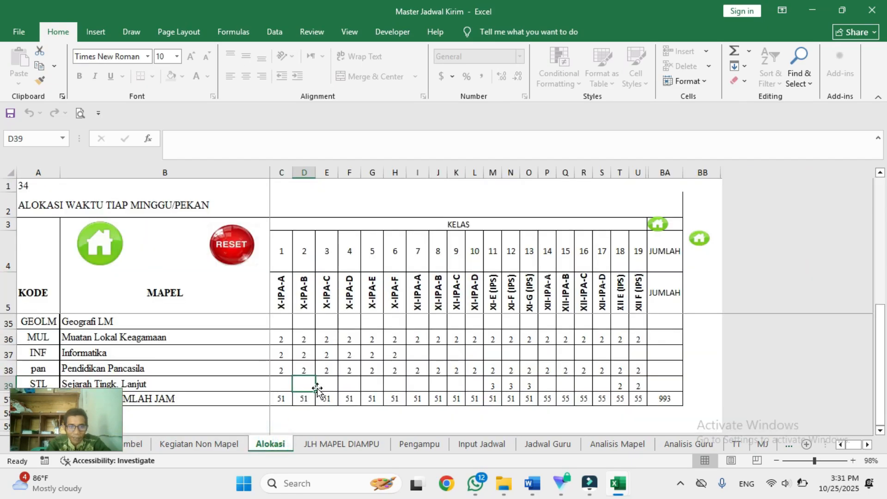
pyautogui.click(337, 445)
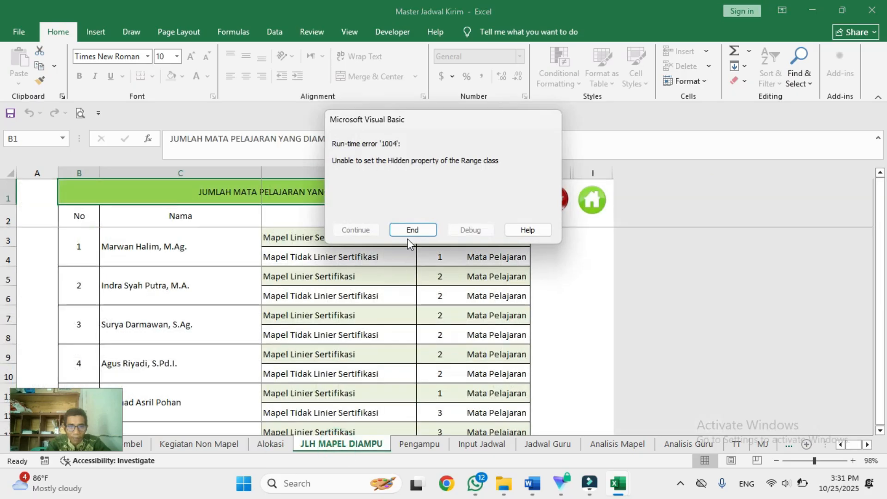
pyautogui.click(408, 230)
# Go to the summary rows at the foot of the X-IPA-A column on the Pengampu sheet.
pyautogui.click(419, 444)
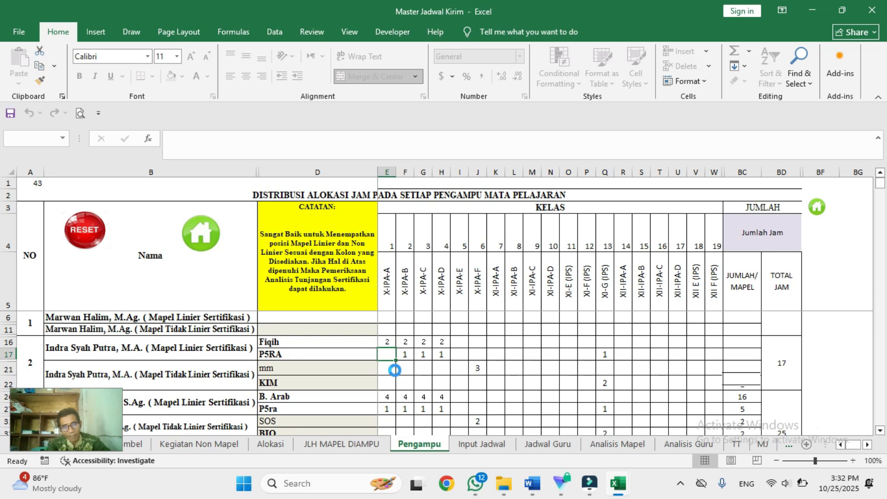
pyautogui.hotkey('ctrl', 'Down')
pyautogui.hotkey('ctrl', 'Down')
pyautogui.hotkey('ctrl', 'Down')
pyautogui.hotkey('ctrl', 'Down')
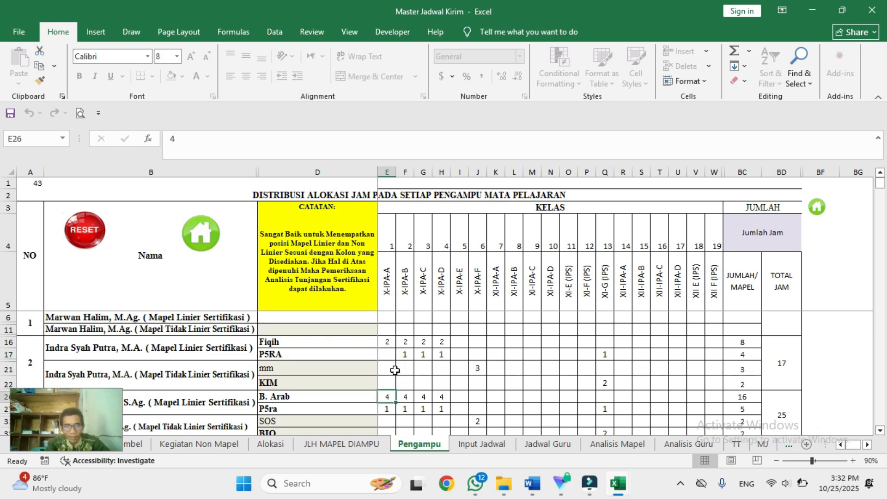
pyautogui.hotkey('ctrl', 'Up')
pyautogui.hotkey('ctrl', 'Up')
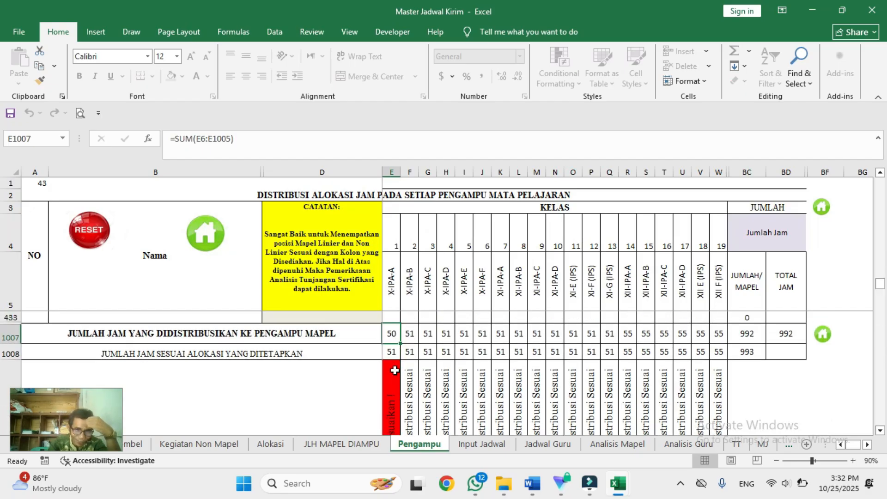
# Compare the distributed-hours total with the allocated-hours total for class X-IPA-A.
pyautogui.press('Down')
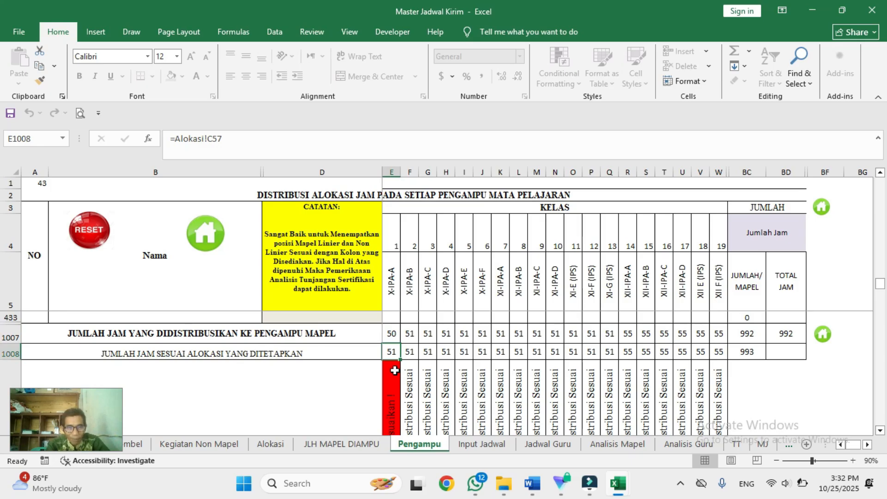
pyautogui.click(393, 336)
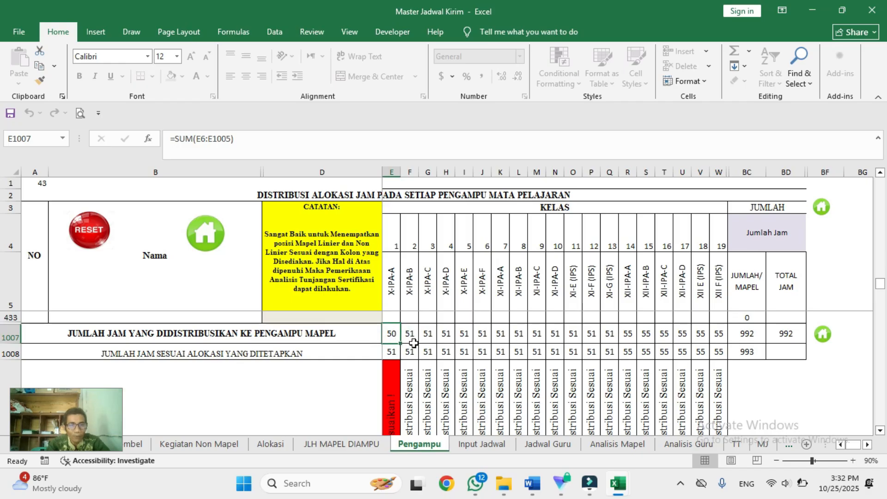
pyautogui.press('Up')
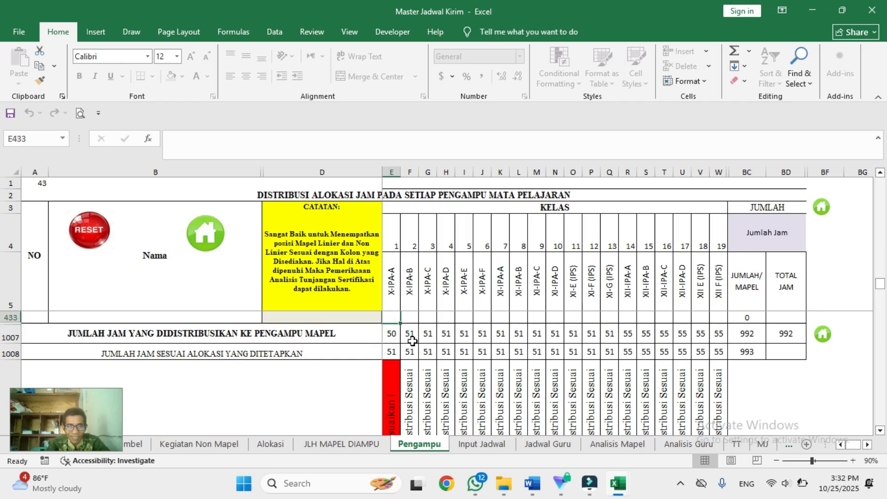
# Enter 1 hour for teacher number 2's P5RA subject in class X-IPA-A on the Pengampu sheet.
pyautogui.press('Up')
pyautogui.press('Up')
pyautogui.press('Up')
pyautogui.press('Up')
pyautogui.press('Up')
pyautogui.press('Up')
pyautogui.press('Up')
pyautogui.press('Up')
pyautogui.press('Up')
pyautogui.press('Up')
pyautogui.press('Up')
pyautogui.press('Up')
pyautogui.press('Up')
pyautogui.press('Up')
pyautogui.press('Up')
pyautogui.press('Up')
pyautogui.press('Up')
pyautogui.press('Up')
pyautogui.press('Up')
pyautogui.press('Up')
pyautogui.press('Up')
pyautogui.press('Up')
pyautogui.press('Up')
pyautogui.press('Up')
pyautogui.press('Up')
pyautogui.press('Up')
pyautogui.press('Up')
pyautogui.press('Up')
pyautogui.press('Up')
pyautogui.press('Up')
pyautogui.press('Up')
pyautogui.press('Up')
pyautogui.press('Up')
pyautogui.press('Up')
pyautogui.press('Up')
pyautogui.press('Up')
pyautogui.press('Up')
pyautogui.press('Up')
pyautogui.press('Up')
pyautogui.press('Up')
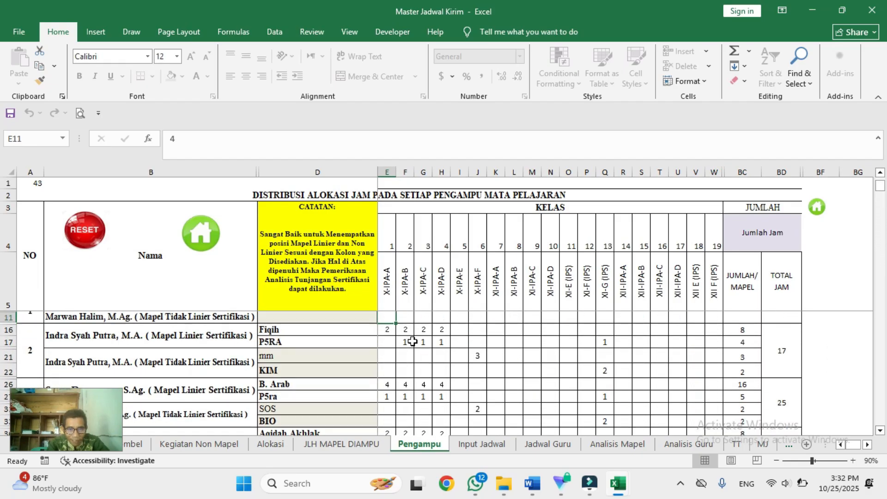
pyautogui.press('Up')
pyautogui.press('Up')
pyautogui.press('Up')
pyautogui.press('Up')
pyautogui.press('Up')
pyautogui.press('Up')
pyautogui.press('Down')
pyautogui.press('Down')
pyautogui.press('Down')
pyautogui.press('Down')
pyautogui.press('Down')
pyautogui.press('Down')
pyautogui.press('Down')
pyautogui.press('Down')
pyautogui.press('Down')
pyautogui.press('Down')
pyautogui.press('Down')
pyautogui.press('Down')
pyautogui.press('Up')
pyautogui.press('Up')
pyautogui.press('Up')
pyautogui.press('Up')
pyautogui.write('1')
pyautogui.press('Return')
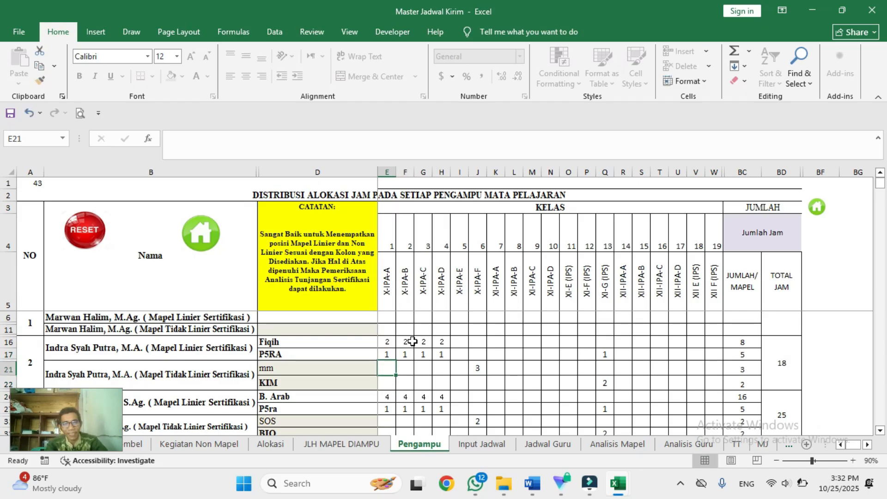
# Check the hour distribution status of class X-IPA-A at the foot of the Pengampu sheet.
pyautogui.hotkey('ctrl', 'Down')
pyautogui.hotkey('ctrl', 'Down')
pyautogui.hotkey('ctrl', 'Down')
pyautogui.hotkey('ctrl', 'Down')
pyautogui.hotkey('ctrl', 'Down')
pyautogui.hotkey('ctrl', 'Down')
pyautogui.hotkey('ctrl', 'Down')
pyautogui.hotkey('ctrl', 'Down')
pyautogui.hotkey('ctrl', 'Down')
pyautogui.hotkey('ctrl', 'Down')
pyautogui.hotkey('ctrl', 'Down')
pyautogui.hotkey('ctrl', 'Down')
pyautogui.hotkey('ctrl', 'Down')
pyautogui.hotkey('ctrl', 'Down')
pyautogui.hotkey('ctrl', 'Down')
pyautogui.hotkey('ctrl', 'Down')
pyautogui.hotkey('ctrl', 'Down')
pyautogui.hotkey('ctrl', 'Down')
pyautogui.press('Up')
pyautogui.press('Up')
pyautogui.press('Up')
pyautogui.press('Up')
pyautogui.press('Up')
pyautogui.press('Up')
pyautogui.press('Up')
pyautogui.press('Up')
pyautogui.press('Up')
pyautogui.press('Up')
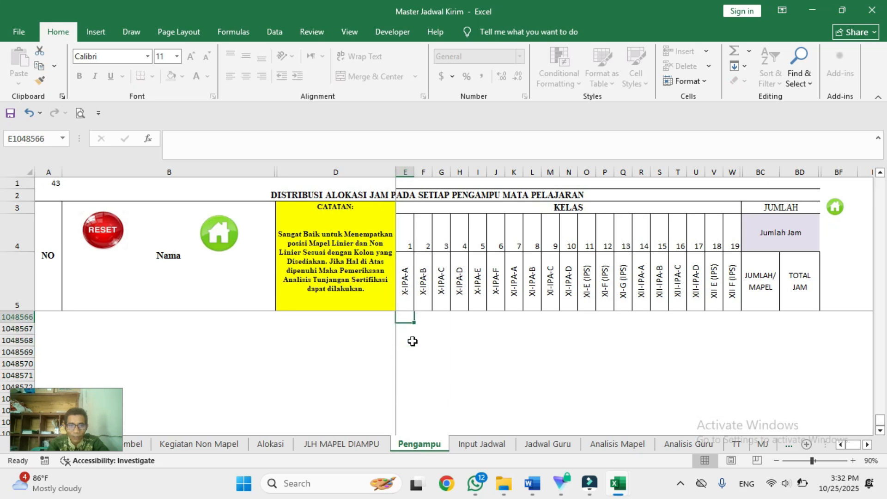
pyautogui.press('Up')
pyautogui.press('Up')
pyautogui.hotkey('ctrl', 'Up')
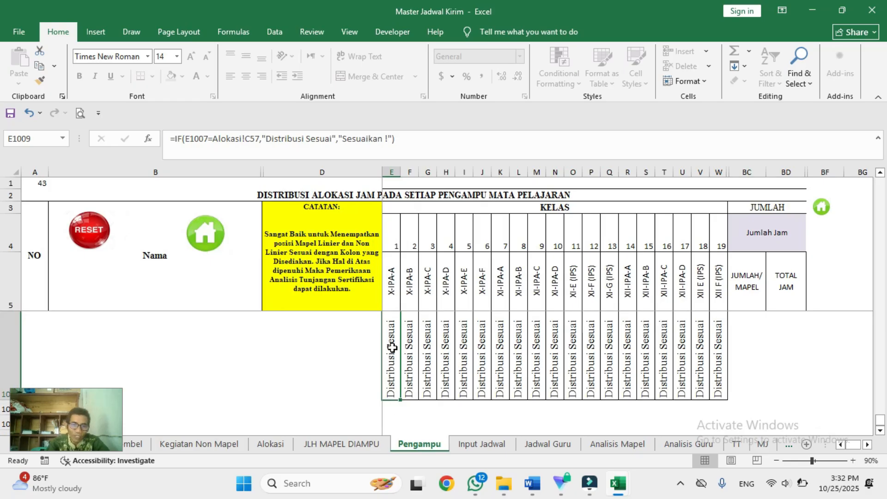
# Go through the home menu to the Input Jadwal sheet and check the summary rows at the foot of the X-IPA-A column.
pyautogui.click(207, 234)
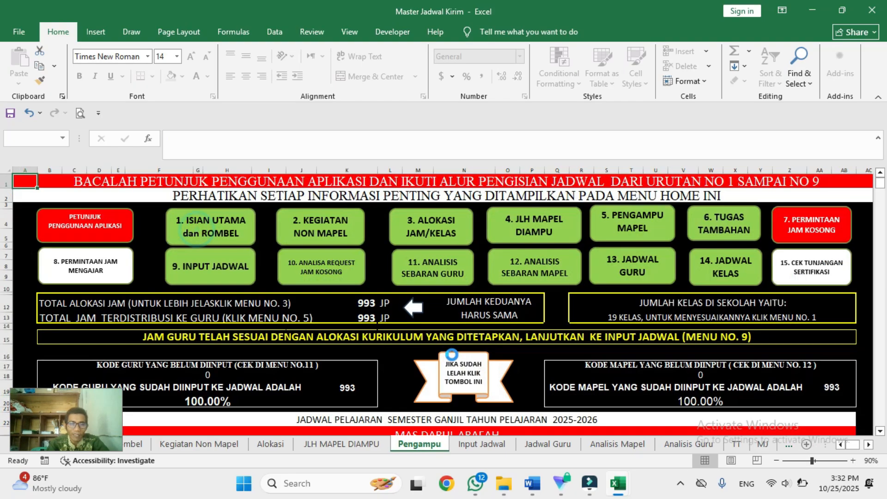
pyautogui.click(226, 277)
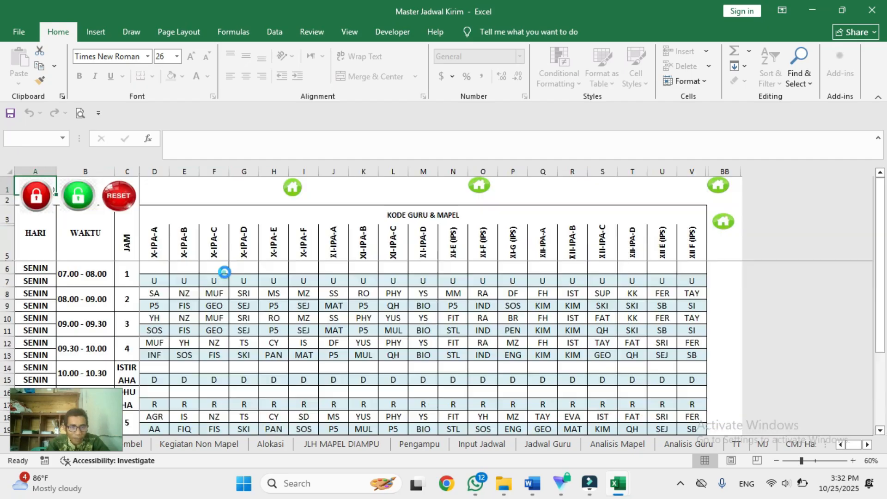
pyautogui.click(160, 320)
pyautogui.press('Down')
pyautogui.press('Down')
pyautogui.press('Down')
pyautogui.press('Down')
pyautogui.press('Down')
pyautogui.press('Down')
pyautogui.press('Down')
pyautogui.press('Down')
pyautogui.press('Down')
pyautogui.press('Down')
pyautogui.press('Down')
pyautogui.press('Down')
pyautogui.press('Down')
pyautogui.press('Down')
pyautogui.press('Down')
pyautogui.press('Down')
pyautogui.press('Down')
pyautogui.press('Down')
pyautogui.press('Down')
pyautogui.press('Down')
pyautogui.press('Down')
pyautogui.press('Down')
pyautogui.press('Down')
pyautogui.press('Down')
pyautogui.press('Down')
pyautogui.press('Down')
pyautogui.press('Down')
pyautogui.press('Down')
pyautogui.press('Down')
pyautogui.press('Down')
pyautogui.press('Down')
pyautogui.press('Down')
pyautogui.press('Down')
pyautogui.press('Down')
pyautogui.press('Down')
pyautogui.press('Down')
pyautogui.press('Down')
pyautogui.press('Down')
pyautogui.press('Down')
pyautogui.press('Down')
pyautogui.press('Down')
pyautogui.press('Down')
pyautogui.press('Down')
pyautogui.press('Down')
pyautogui.press('Down')
pyautogui.press('Down')
pyautogui.press('Down')
pyautogui.press('Down')
pyautogui.press('Down')
pyautogui.press('Down')
pyautogui.press('Down')
pyautogui.press('Down')
pyautogui.press('Down')
pyautogui.press('Down')
pyautogui.press('Down')
pyautogui.press('Down')
pyautogui.press('Down')
pyautogui.press('Down')
pyautogui.press('Down')
pyautogui.press('Down')
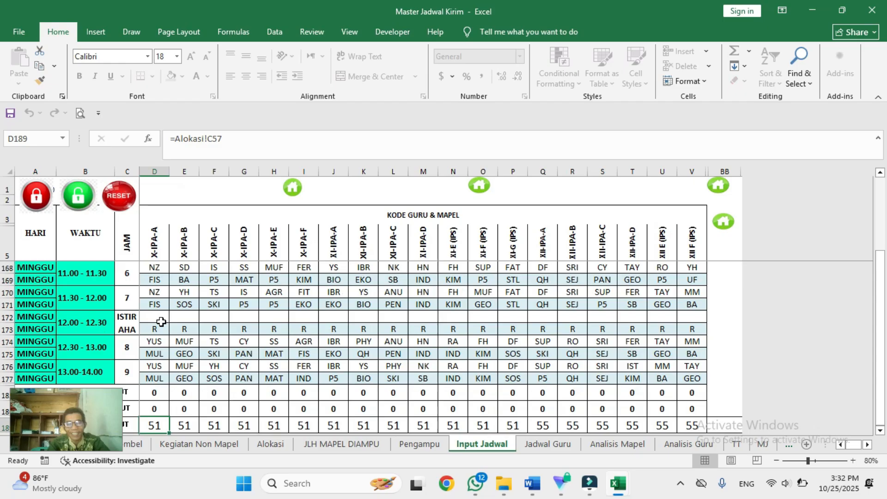
pyautogui.press('Down')
pyautogui.press('Up')
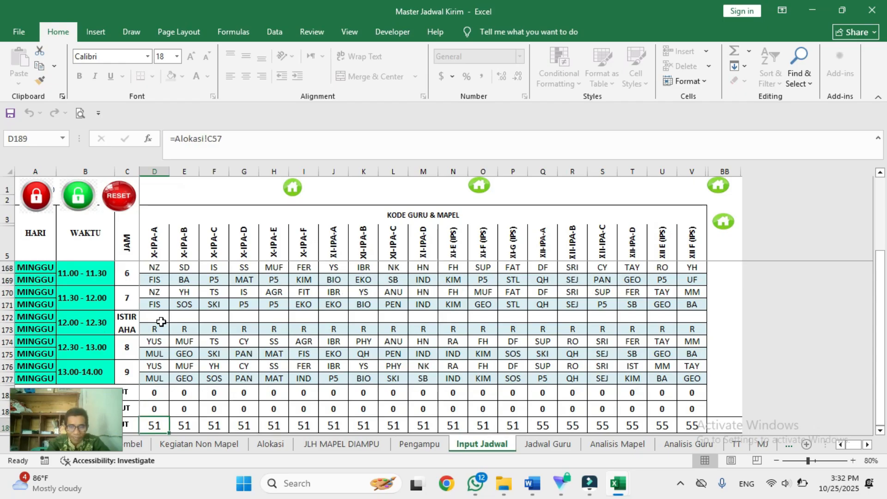
# Clear the teacher code and subject code of class X-IPA-A in Minggu period 8 on the Input Jadwal sheet.
pyautogui.press('Left')
pyautogui.press('Right')
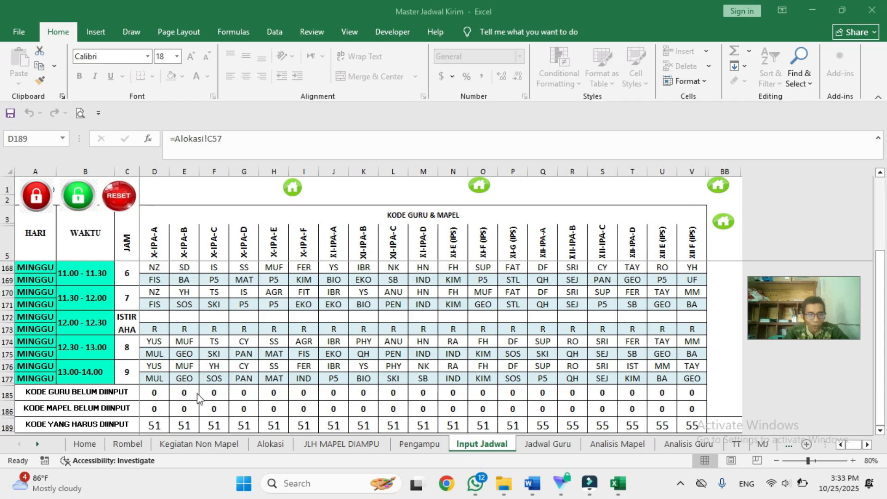
pyautogui.click(154, 344)
pyautogui.press('Delete')
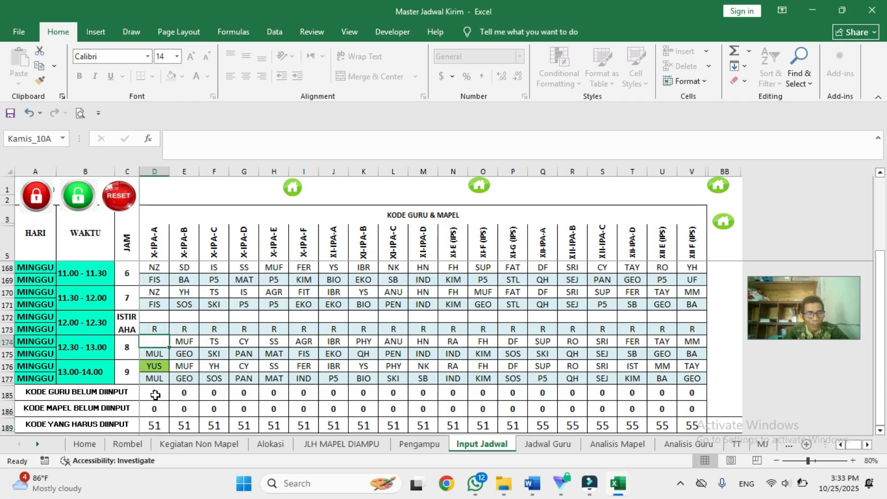
pyautogui.click(154, 353)
pyautogui.press('Delete')
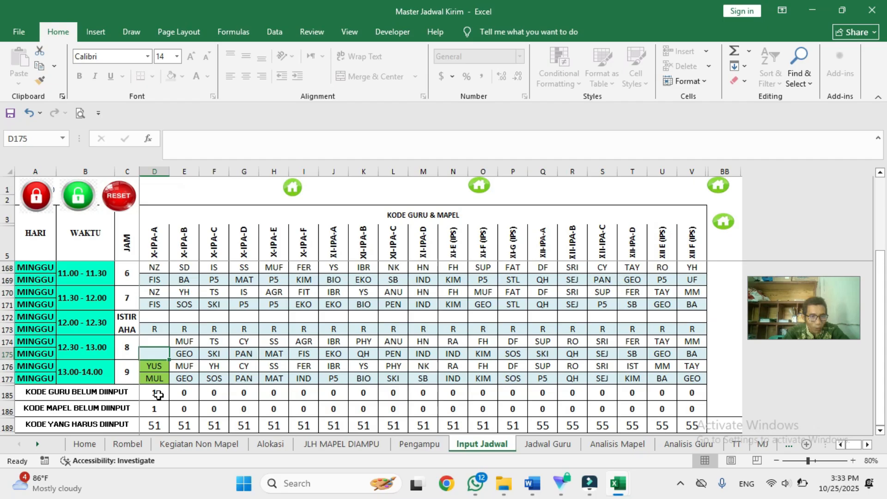
# Enter teacher code YUS and subject code MUL for class X-IPA-A in Minggu period 8.
pyautogui.moveTo(157, 342); pyautogui.dragTo(157, 353)
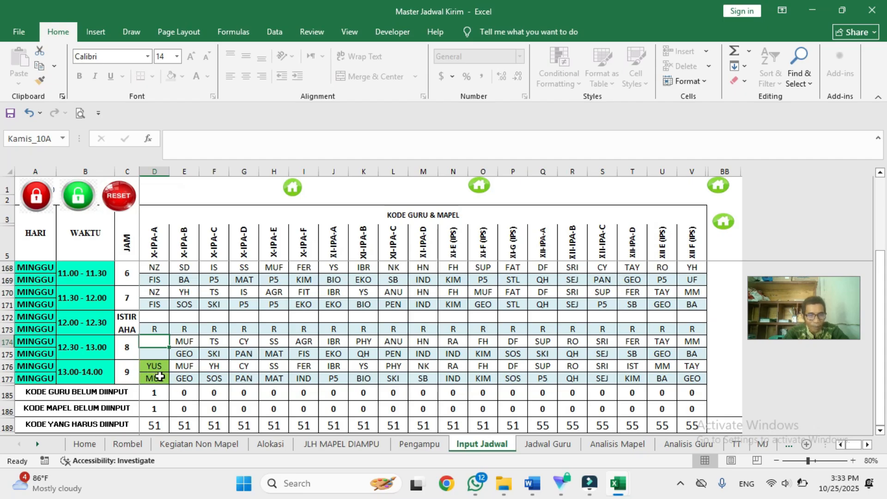
pyautogui.write('yus')
pyautogui.press('Return')
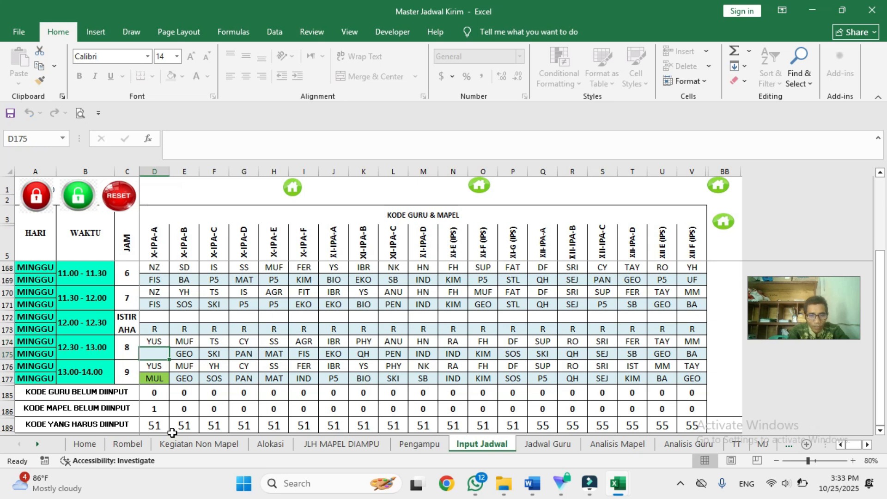
pyautogui.write('mul')
pyautogui.press('Return')
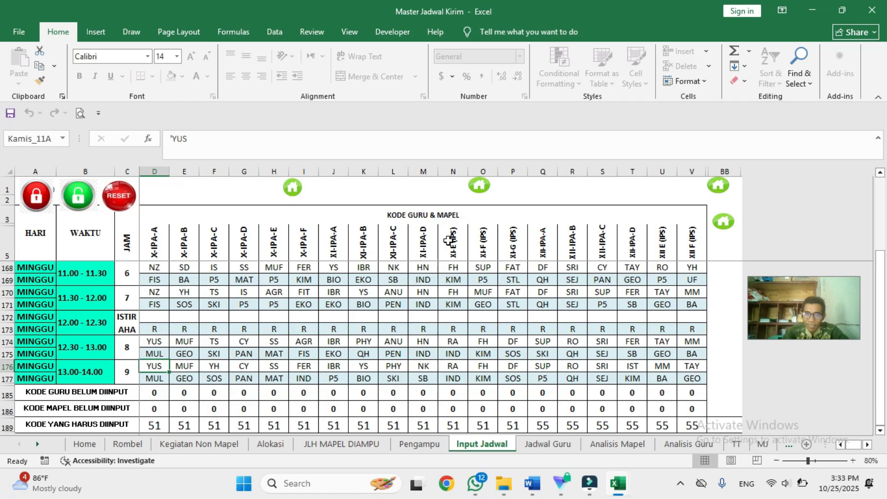
# Open the empty-hour request analysis through the home menu and examine every day's periods for red blocks marking unmet teacher requests.
pyautogui.click(481, 185)
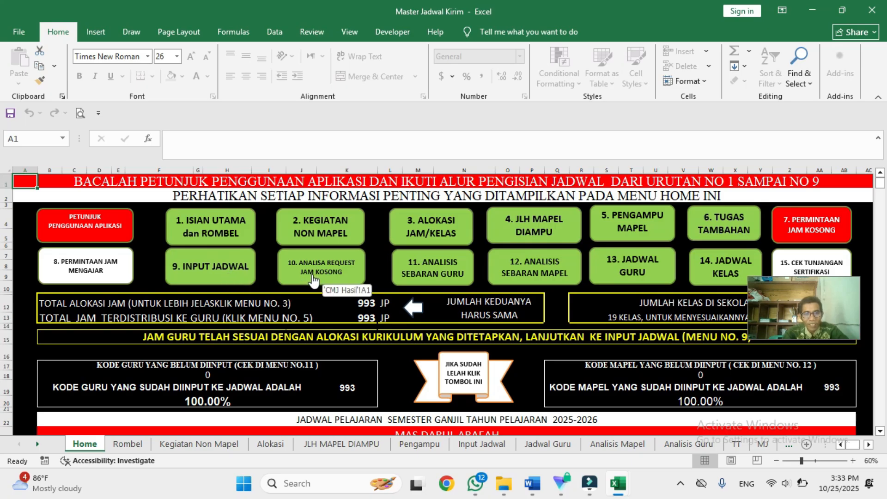
pyautogui.click(313, 279)
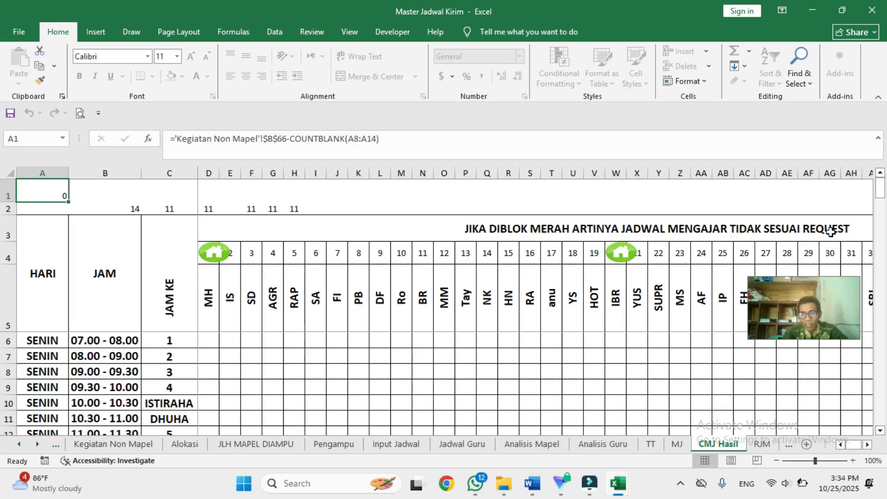
pyautogui.click(234, 349)
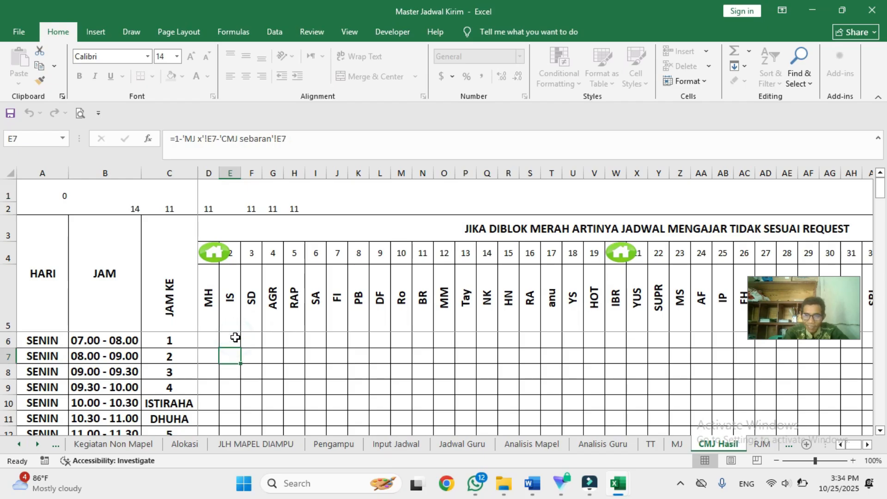
pyautogui.click(765, 298)
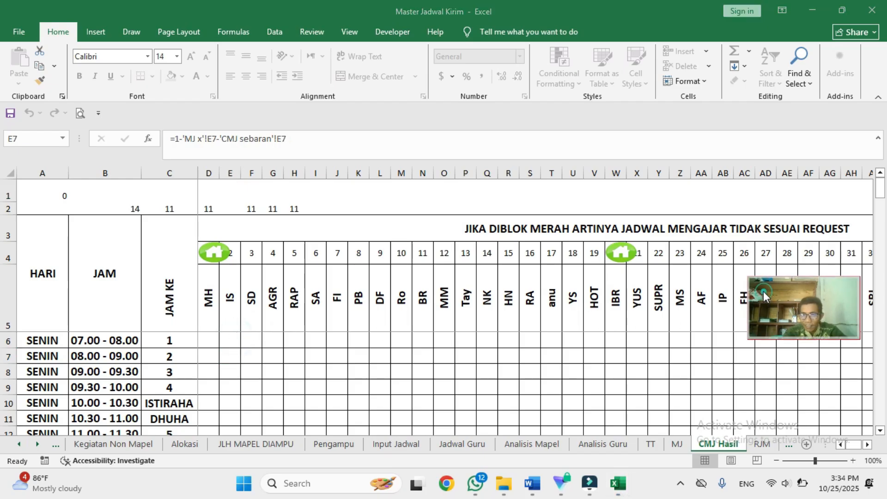
pyautogui.moveTo(383, 91); pyautogui.dragTo(372, 59)
pyautogui.click(227, 370)
pyautogui.press('Down')
pyautogui.press('Down')
pyautogui.press('Down')
pyautogui.press('Down')
pyautogui.press('Down')
pyautogui.press('Down')
pyautogui.press('Down')
pyautogui.press('Down')
pyautogui.press('Down')
pyautogui.press('Down')
pyautogui.press('Down')
pyautogui.press('Down')
pyautogui.press('Down')
pyautogui.press('Down')
pyautogui.press('Down')
pyautogui.press('Down')
pyautogui.press('Down')
pyautogui.press('Down')
pyautogui.press('Down')
pyautogui.press('Down')
pyautogui.press('Down')
pyautogui.press('Down')
pyautogui.press('Down')
pyautogui.press('Down')
pyautogui.press('Down')
pyautogui.press('Down')
pyautogui.press('Down')
pyautogui.press('Down')
pyautogui.press('Down')
pyautogui.press('Down')
pyautogui.press('Down')
pyautogui.press('Down')
pyautogui.press('Down')
pyautogui.press('Down')
pyautogui.press('Down')
pyautogui.press('Down')
pyautogui.press('Down')
pyautogui.press('Down')
pyautogui.press('Down')
pyautogui.press('Down')
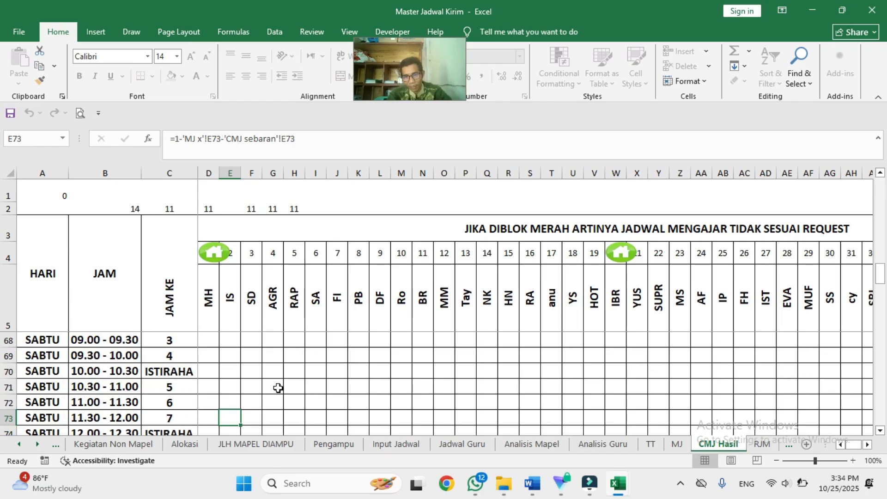
pyautogui.press('Down')
pyautogui.press('Down')
pyautogui.press('Down')
pyautogui.press('Down')
pyautogui.press('Down')
pyautogui.press('Down')
pyautogui.press('Down')
pyautogui.press('Down')
pyautogui.press('Down')
pyautogui.press('Down')
pyautogui.press('Down')
pyautogui.press('Down')
pyautogui.press('Down')
pyautogui.press('Down')
pyautogui.press('Down')
pyautogui.press('Down')
pyautogui.press('Down')
pyautogui.press('Down')
pyautogui.press('Down')
pyautogui.press('Down')
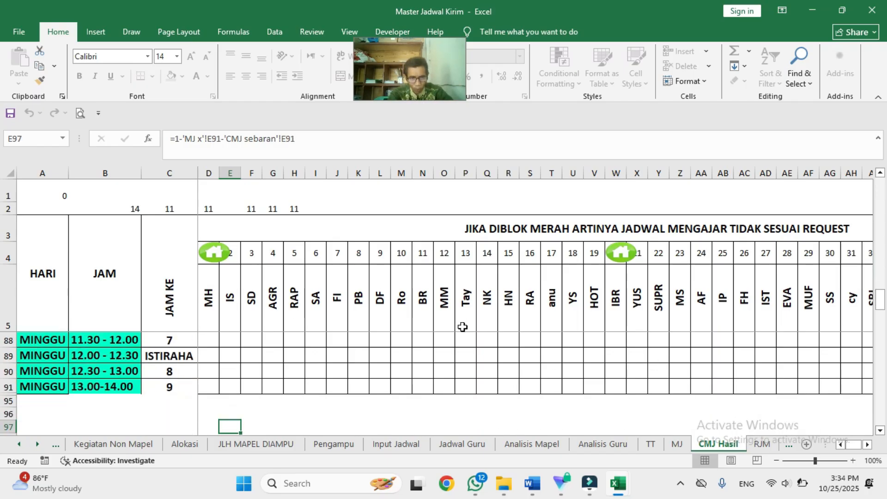
pyautogui.press('Up')
pyautogui.press('Up')
pyautogui.press('Up')
pyautogui.press('Up')
pyautogui.press('Up')
pyautogui.press('Up')
pyautogui.press('Up')
pyautogui.press('Up')
pyautogui.press('Up')
pyautogui.press('Up')
pyautogui.press('Up')
pyautogui.press('Up')
pyautogui.press('Up')
pyautogui.press('Up')
pyautogui.press('Up')
pyautogui.press('Up')
pyautogui.press('Up')
pyautogui.press('Up')
pyautogui.press('Up')
pyautogui.press('Up')
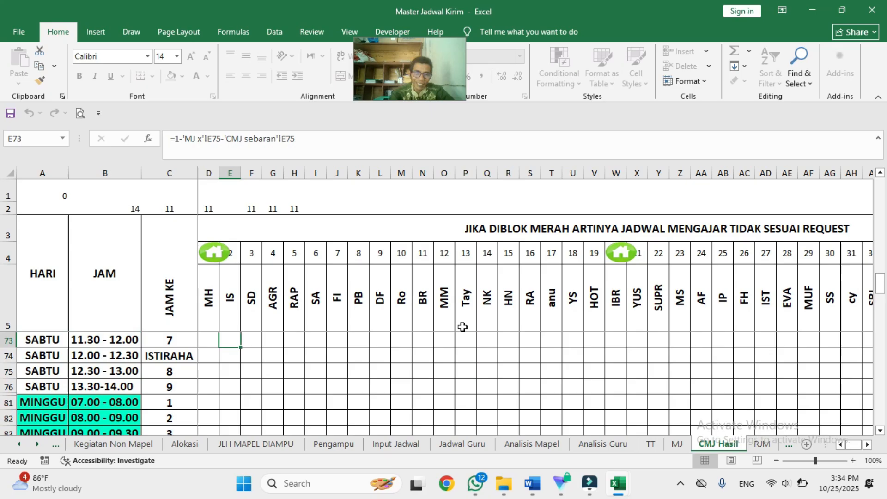
pyautogui.press('Up')
pyautogui.press('Up')
pyautogui.press('Up')
pyautogui.press('Up')
pyautogui.press('Up')
pyautogui.press('Up')
pyautogui.press('Up')
pyautogui.press('Up')
pyautogui.press('Up')
pyautogui.press('Up')
pyautogui.press('Up')
pyautogui.press('Up')
pyautogui.press('Up')
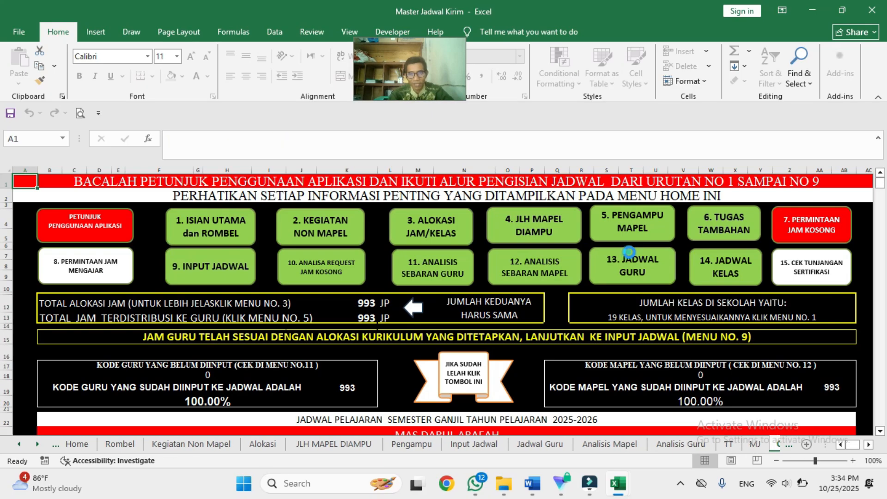
# Go through the home menu to the teacher distribution analysis, check all teachers for yellow or red blocks, and return to the home menu.
pyautogui.click(624, 253)
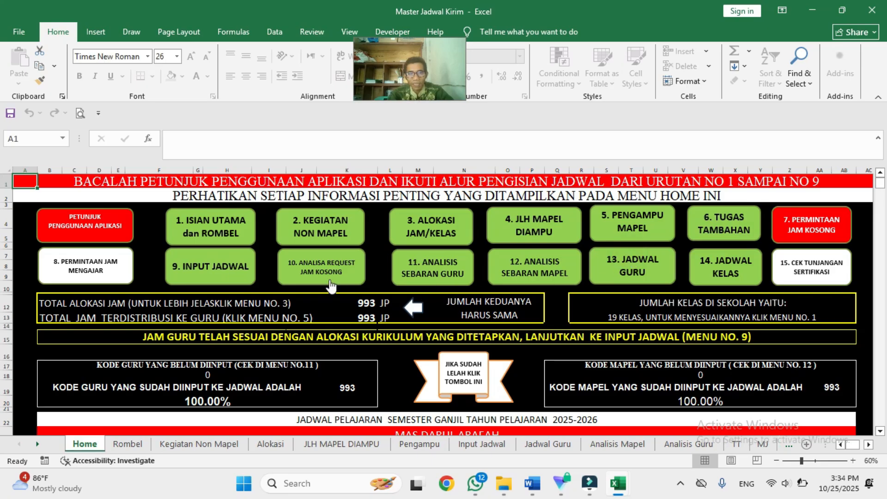
pyautogui.click(450, 266)
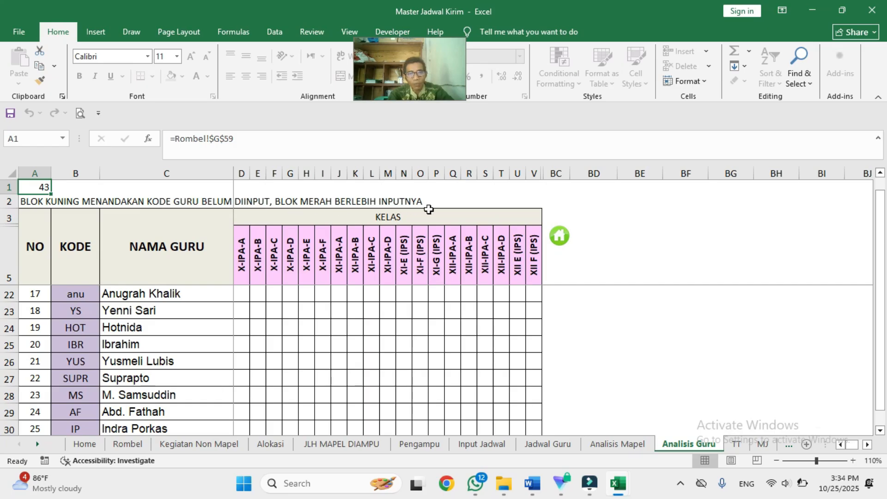
pyautogui.click(286, 310)
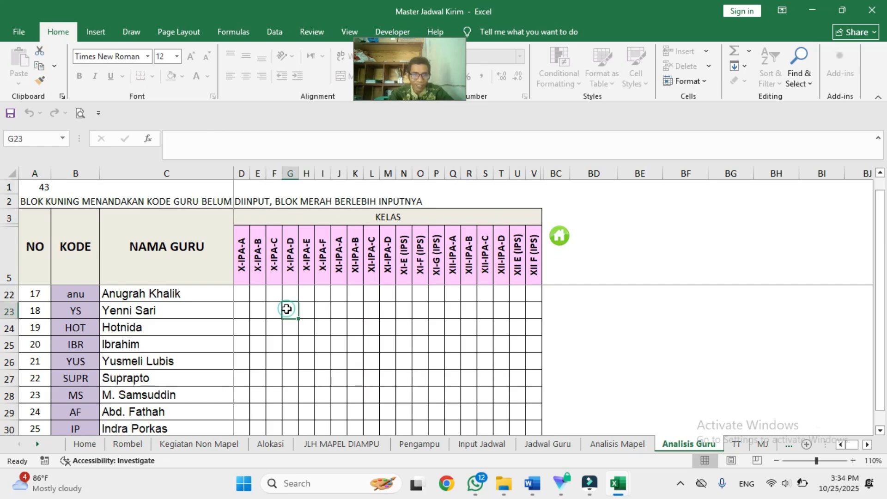
pyautogui.press('Down')
pyautogui.press('Down')
pyautogui.press('Down')
pyautogui.press('Down')
pyautogui.press('Down')
pyautogui.press('Down')
pyautogui.press('Down')
pyautogui.press('Down')
pyautogui.press('Down')
pyautogui.press('Down')
pyautogui.press('Down')
pyautogui.press('Down')
pyautogui.press('Down')
pyautogui.press('Down')
pyautogui.press('Down')
pyautogui.press('Down')
pyautogui.press('Down')
pyautogui.press('Down')
pyautogui.press('Down')
pyautogui.press('Down')
pyautogui.press('Down')
pyautogui.press('Down')
pyautogui.press('Down')
pyautogui.press('Down')
pyautogui.press('Down')
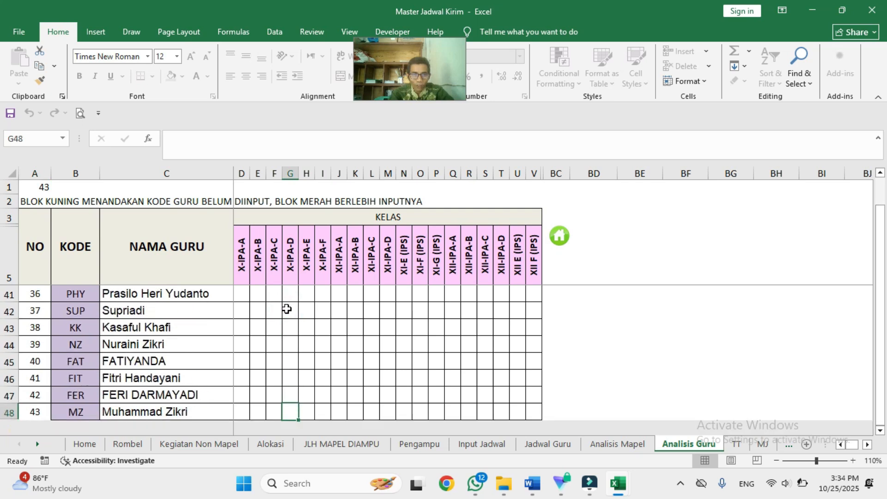
pyautogui.press('Up')
pyautogui.press('Up')
pyautogui.press('Up')
pyautogui.press('Up')
pyautogui.press('Up')
pyautogui.press('Up')
pyautogui.press('Up')
pyautogui.press('Up')
pyautogui.press('Up')
pyautogui.press('Up')
pyautogui.press('Up')
pyautogui.press('Up')
pyautogui.press('Up')
pyautogui.press('Up')
pyautogui.press('Up')
pyautogui.press('Up')
pyautogui.press('Up')
pyautogui.press('Up')
pyautogui.press('Up')
pyautogui.press('Up')
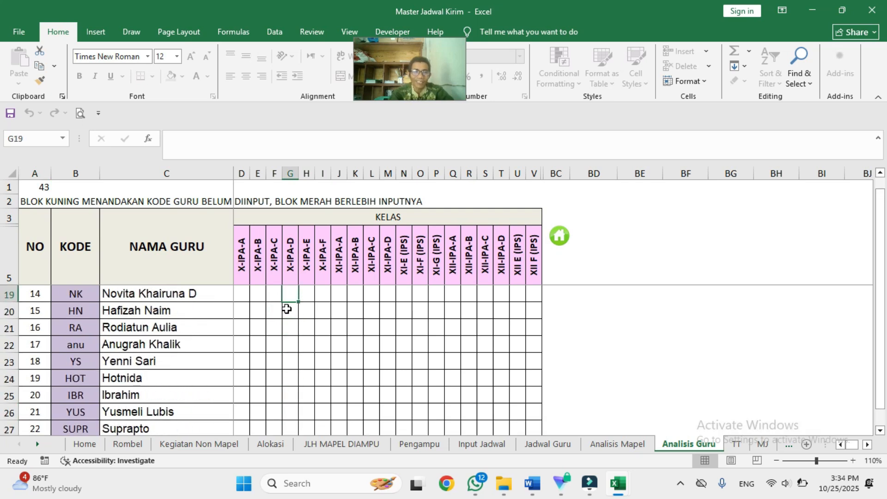
pyautogui.press('Up')
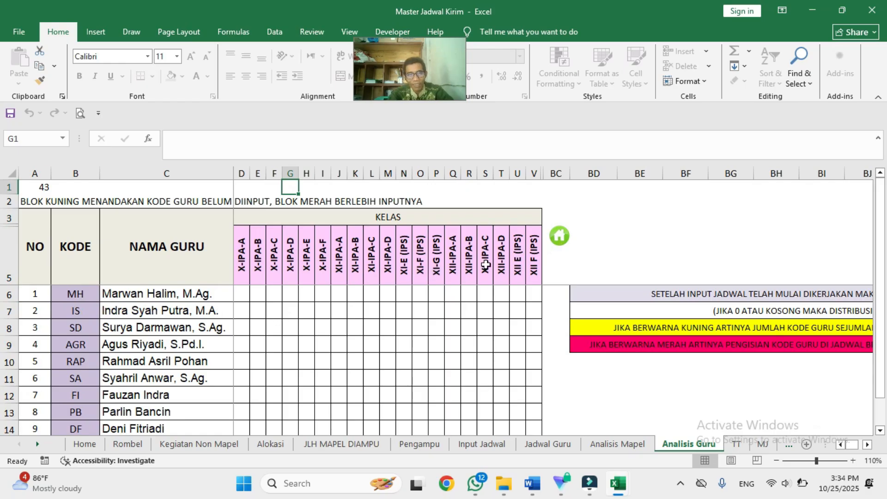
pyautogui.click(559, 236)
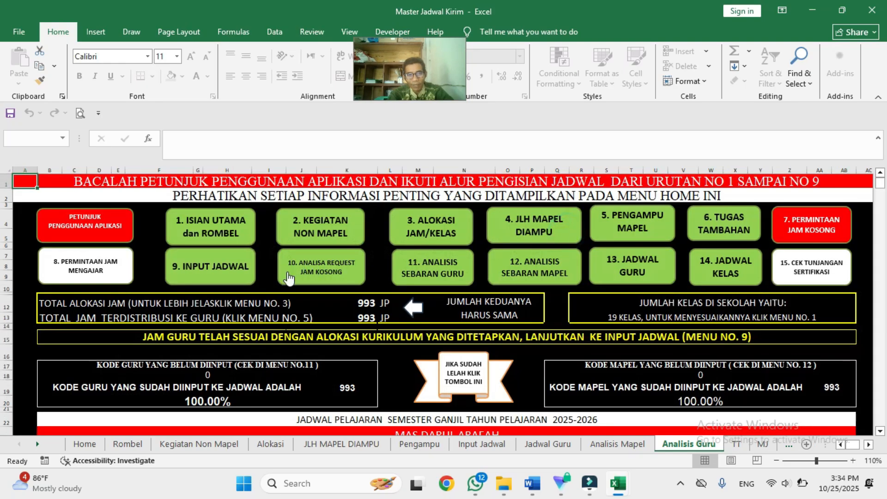
# Clear the teacher code and subject code of class X-IPA-A in Senin period 2 on the Input Jadwal sheet.
pyautogui.click(223, 265)
pyautogui.scroll(-1, 300, 277)
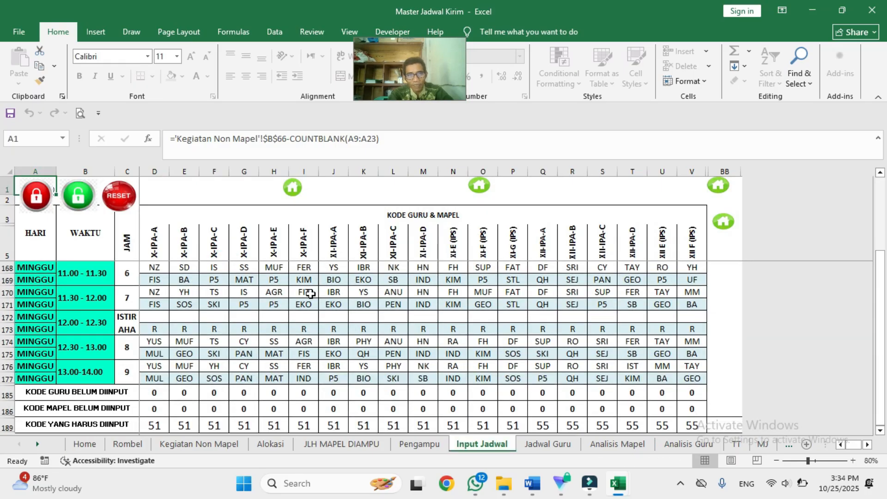
pyautogui.doubleClick(332, 304)
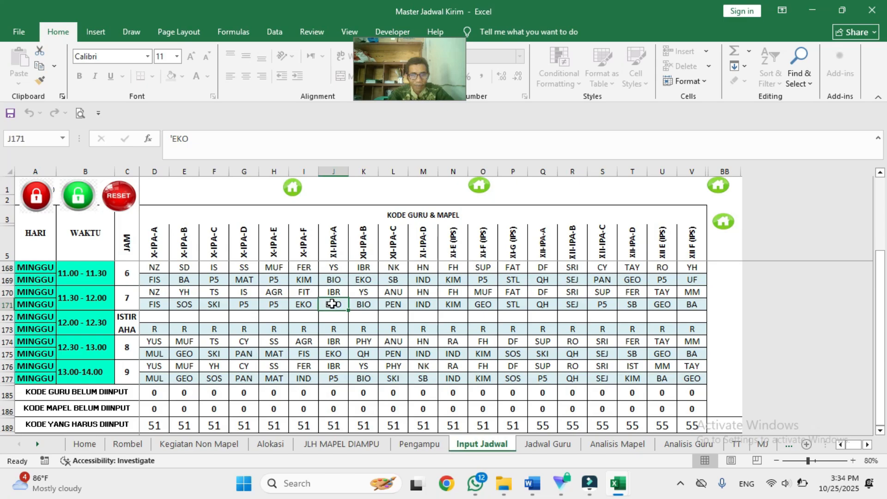
pyautogui.press('Return')
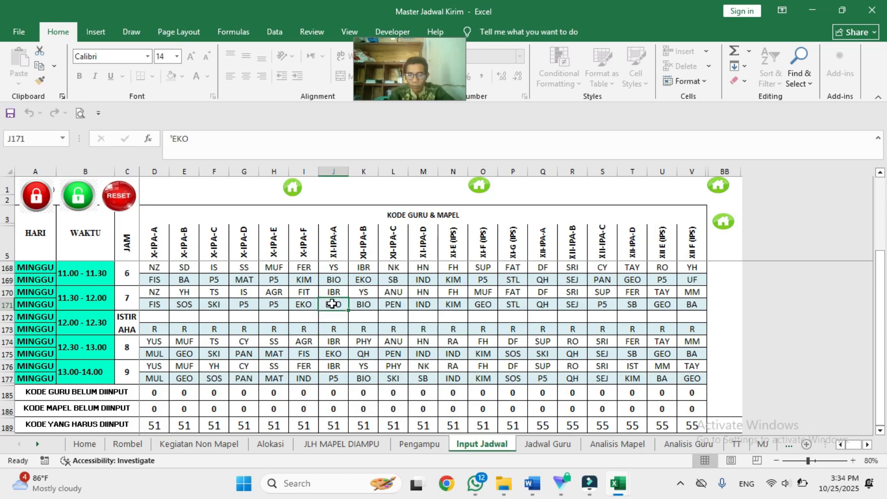
pyautogui.hotkey('ctrl', 'Home')
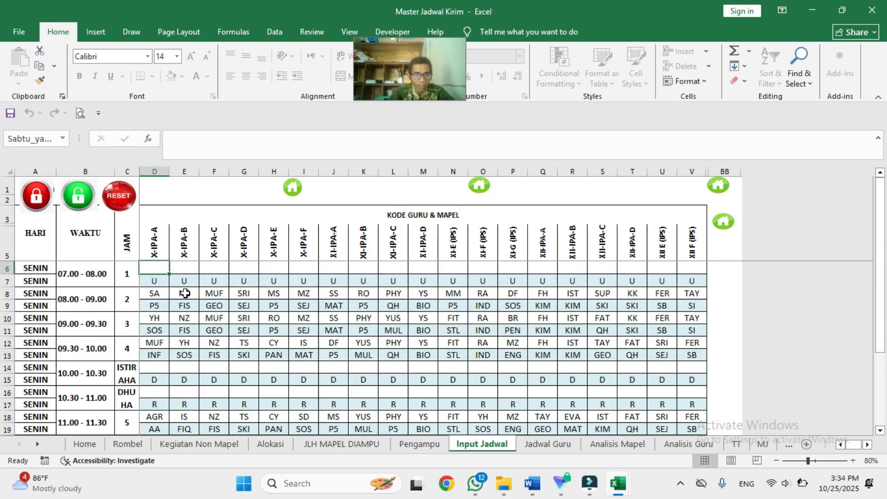
pyautogui.click(156, 281)
pyautogui.moveTo(156, 294); pyautogui.dragTo(162, 304)
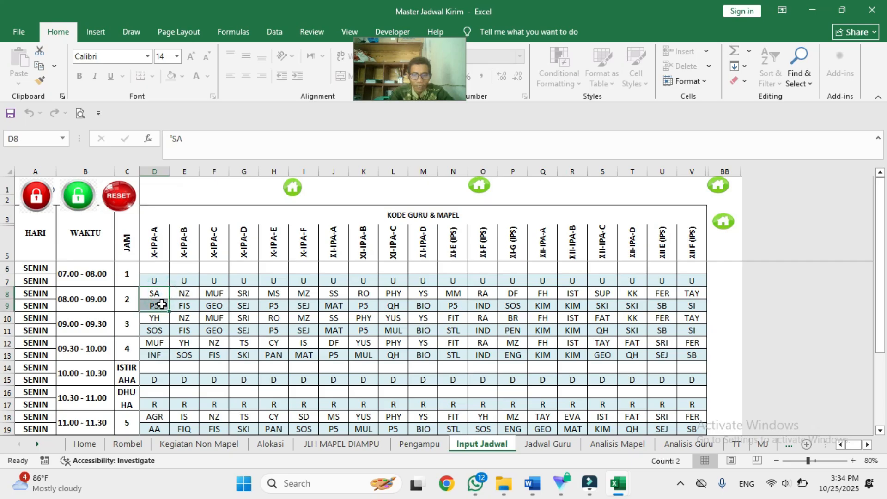
pyautogui.hotkey('shift', 'Up')
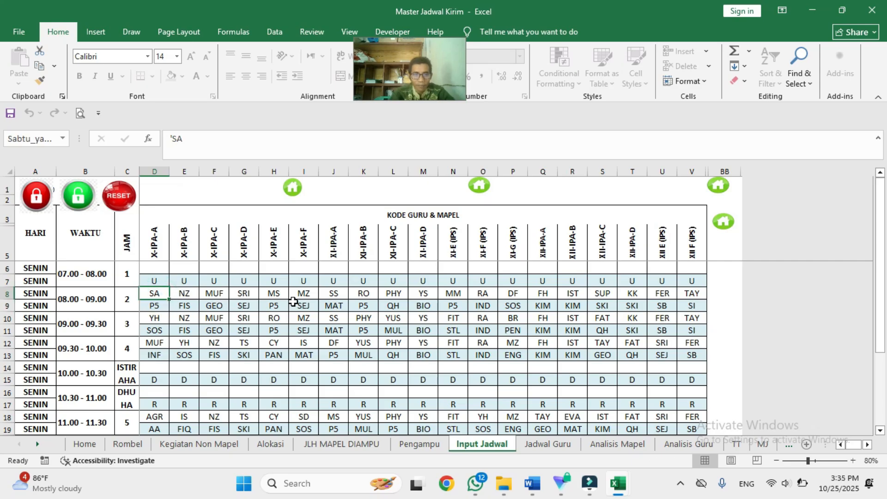
pyautogui.hotkey('shift', 'Down')
pyautogui.press('Delete')
pyautogui.click(293, 315)
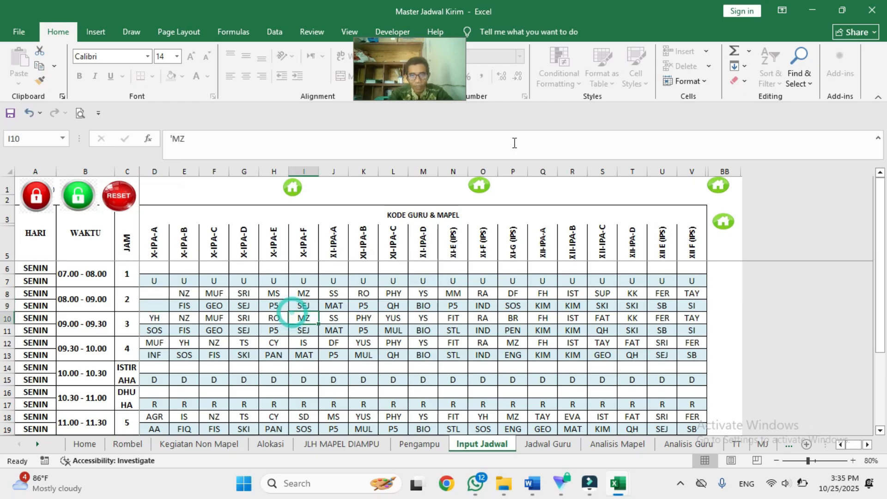
# Check the teacher distribution and subject distribution analyses for yellow blocks marking missing codes, going through the home menu each time.
pyautogui.click(478, 185)
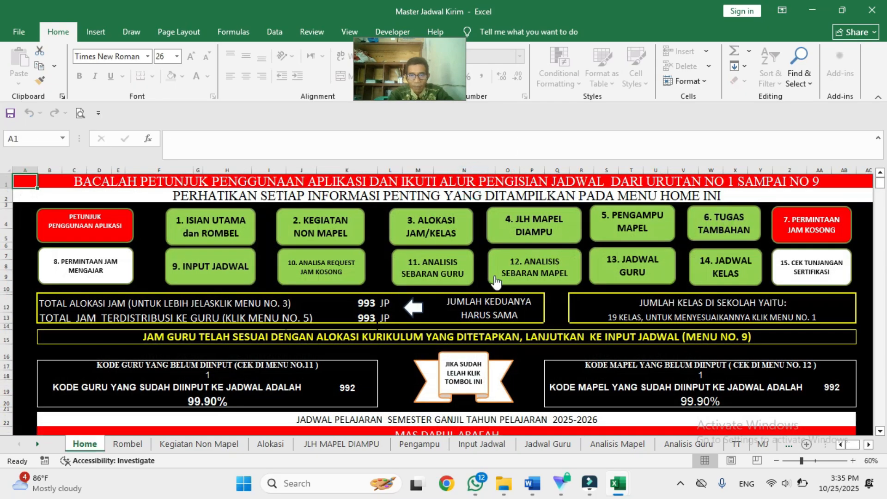
pyautogui.click(455, 280)
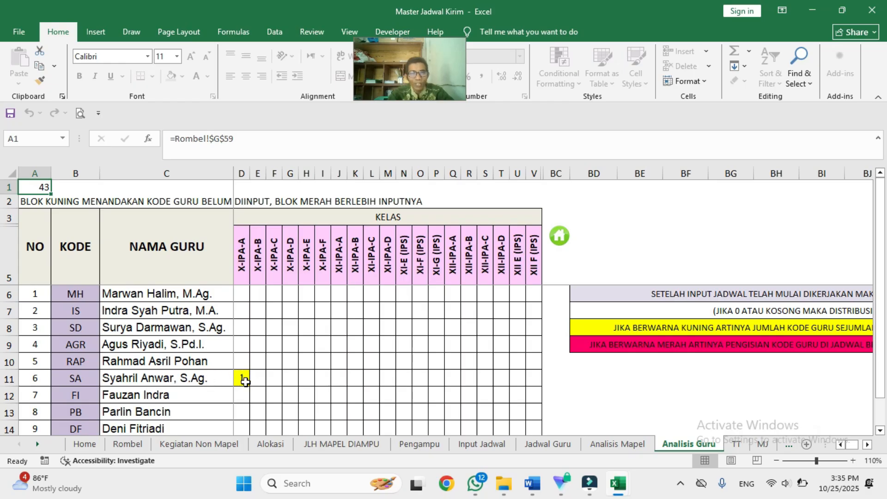
pyautogui.click(567, 234)
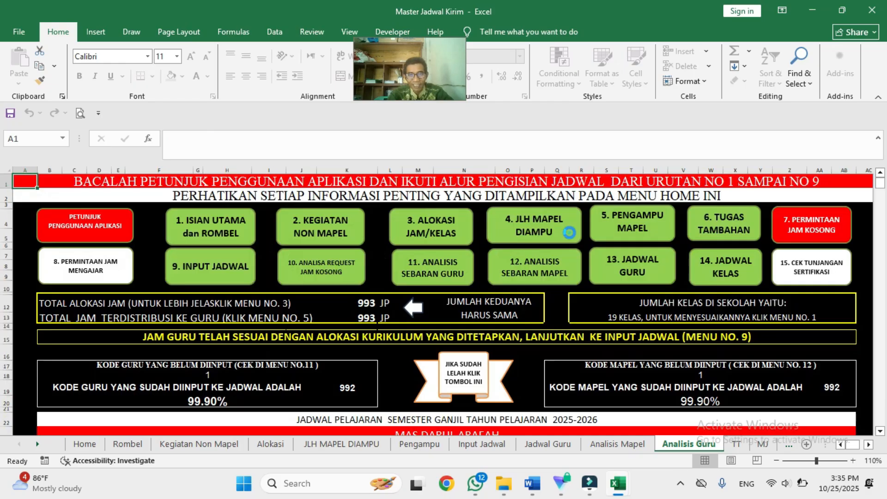
pyautogui.click(540, 277)
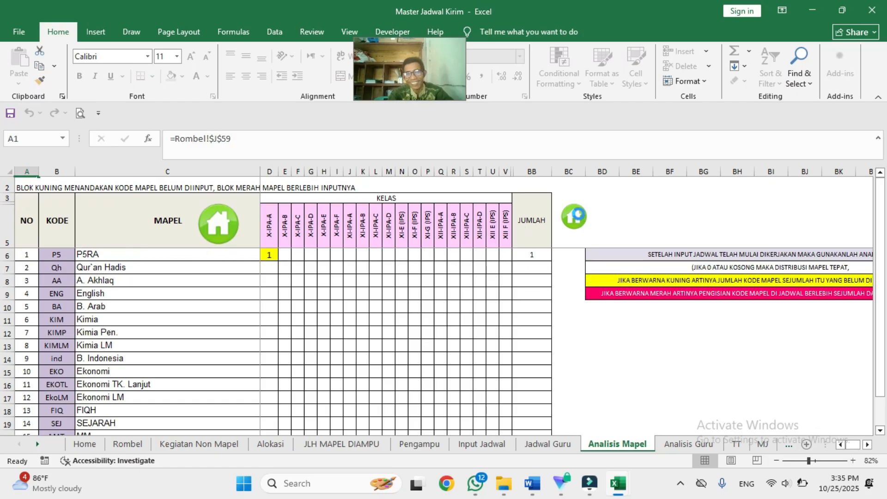
pyautogui.click(574, 216)
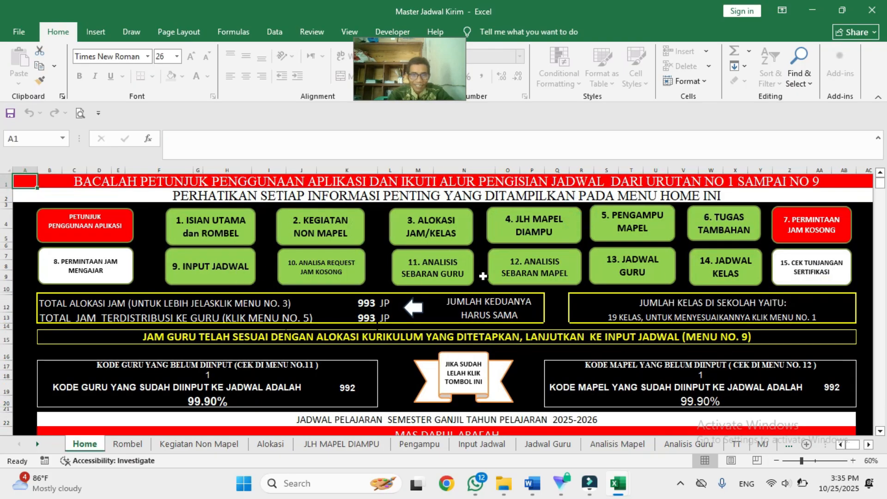
# Enter teacher code SA and subject code P5 for class X-IPA-A in Senin period 2 on the Input Jadwal sheet.
pyautogui.click(239, 273)
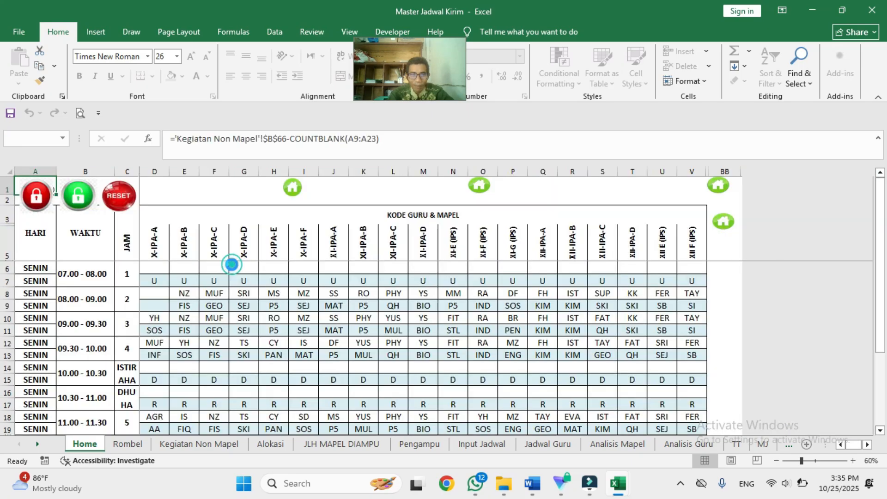
pyautogui.doubleClick(157, 294)
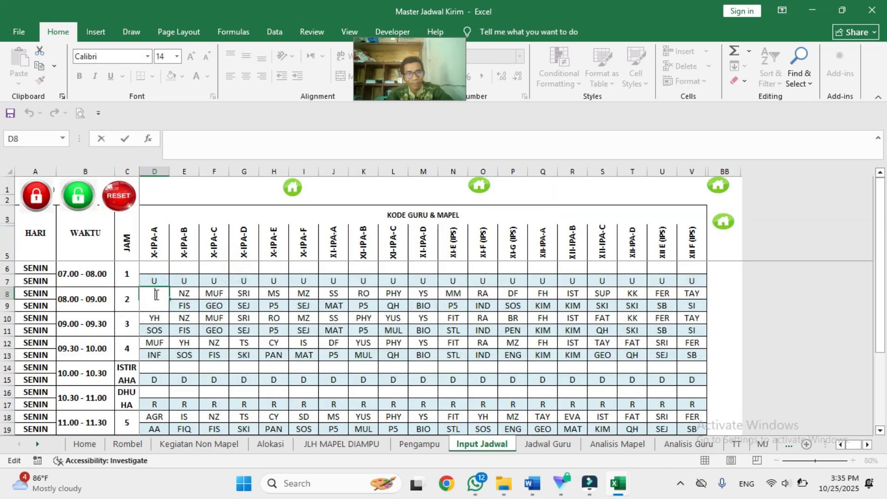
pyautogui.press('Return')
pyautogui.click(155, 295)
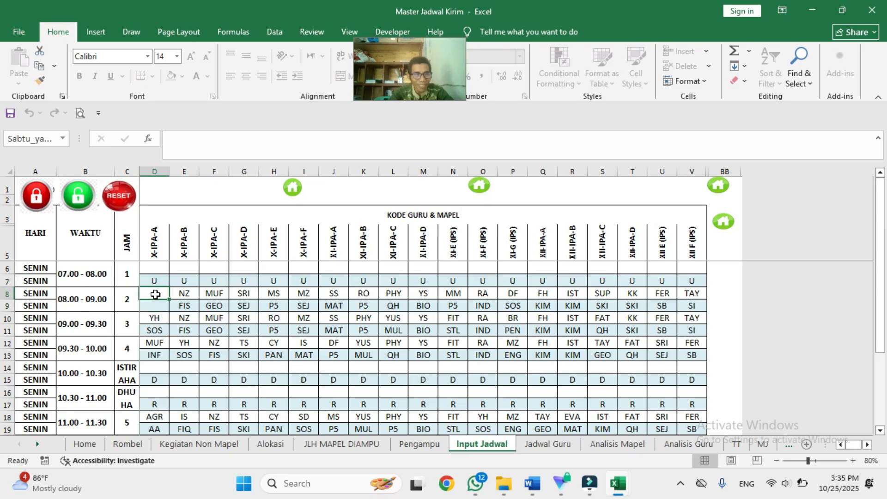
pyautogui.doubleClick(155, 294)
pyautogui.press('Return')
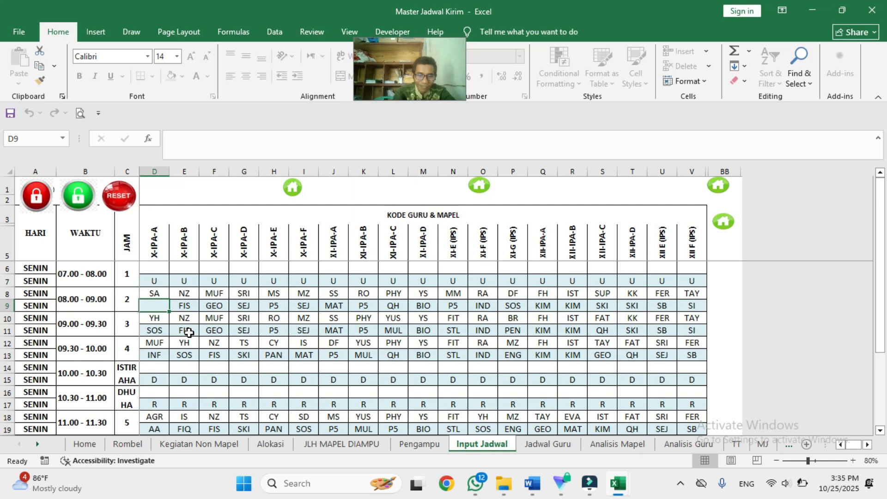
pyautogui.write('p5')
pyautogui.press('Return')
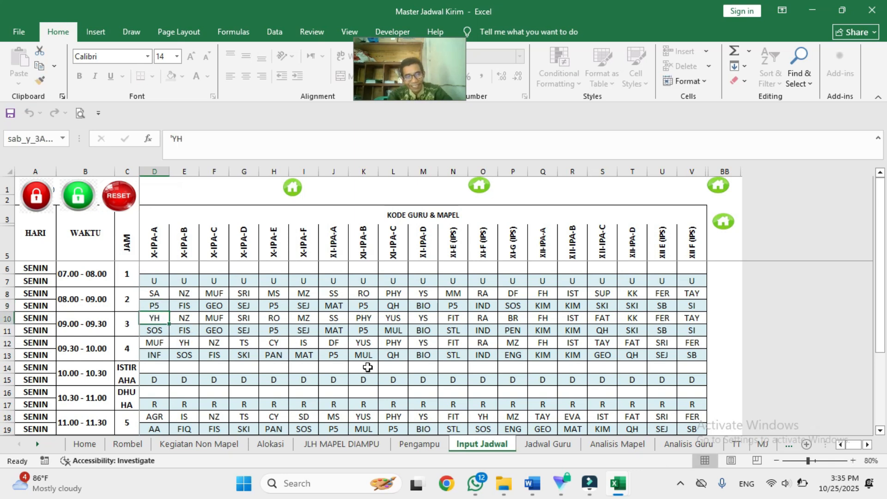
# Open the teacher schedule through the home menu and view the timetables for teacher codes HN, HOT and IS.
pyautogui.click(478, 187)
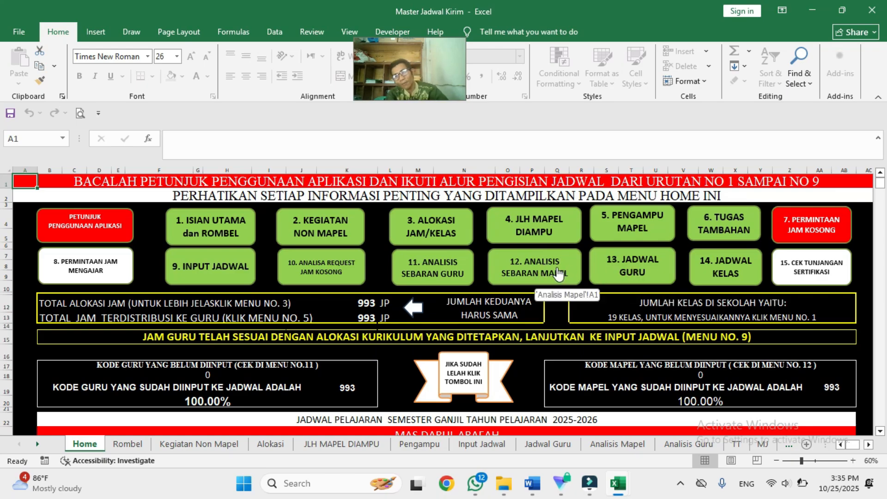
pyautogui.click(630, 262)
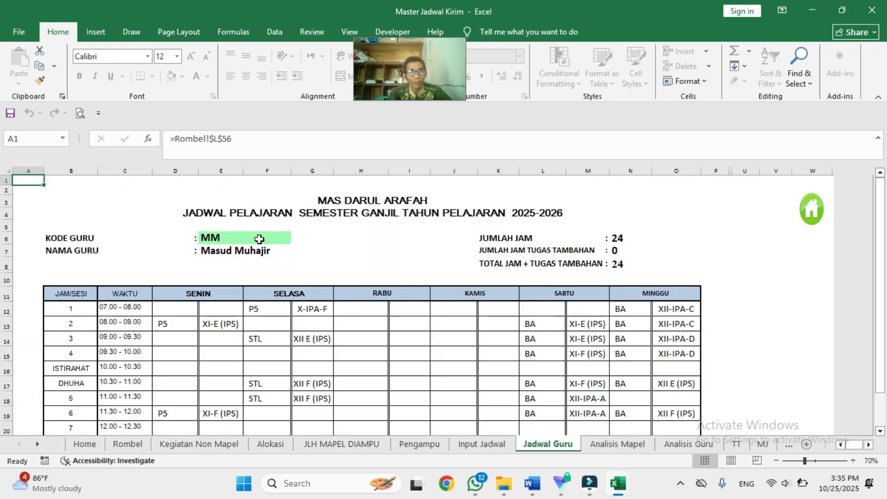
pyautogui.click(232, 239)
pyautogui.click(297, 237)
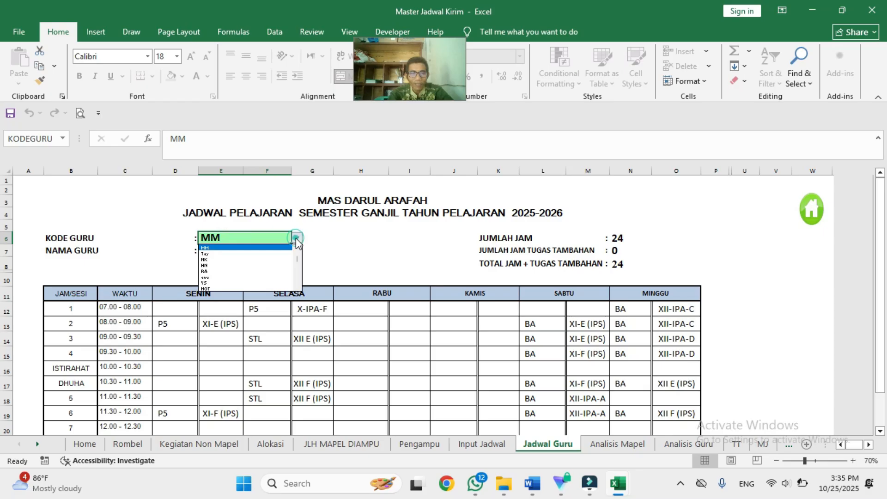
pyautogui.click(228, 265)
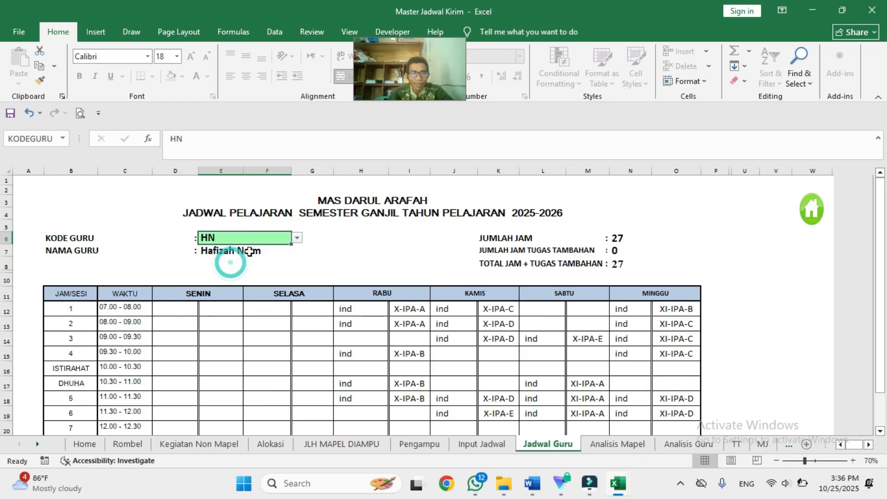
pyautogui.click(296, 237)
pyautogui.click(233, 271)
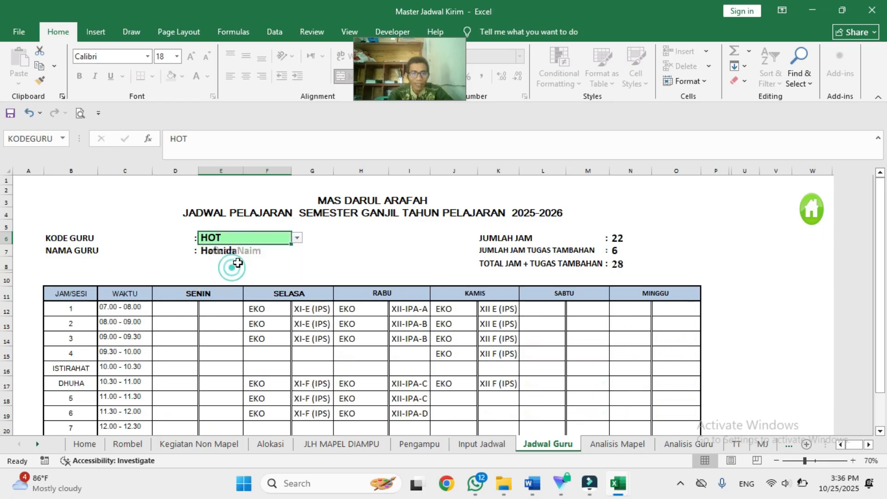
pyautogui.click(297, 238)
pyautogui.moveTo(298, 263); pyautogui.dragTo(292, 253)
pyautogui.click(252, 257)
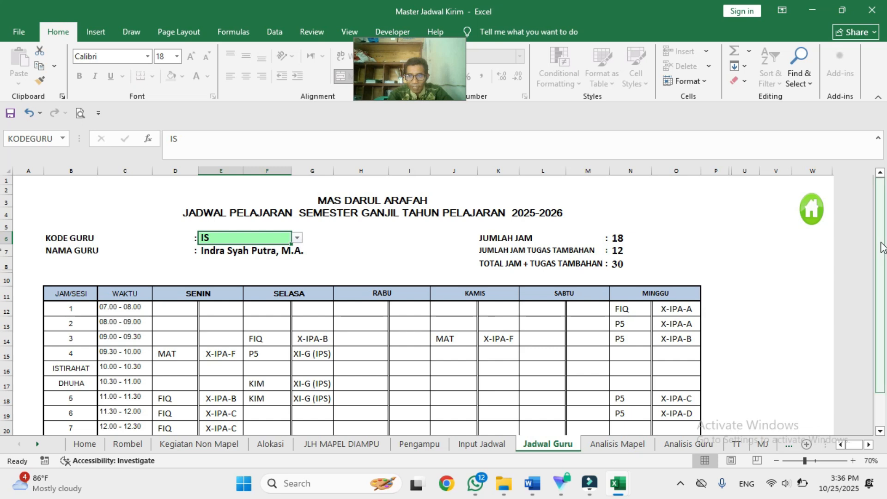
# Go through the home menu to the class schedule and view the timetables of classes XI-IPA-D and XII-IPA-A.
pyautogui.click(813, 210)
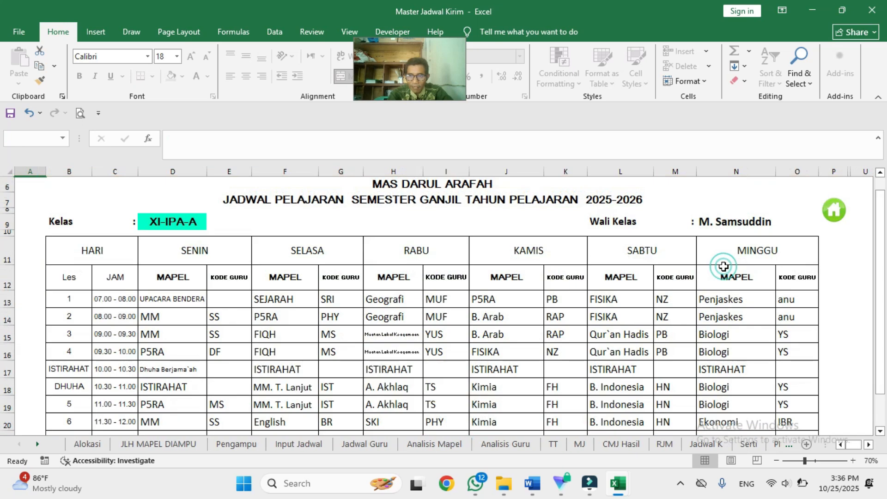
pyautogui.click(195, 225)
pyautogui.click(213, 223)
pyautogui.click(184, 250)
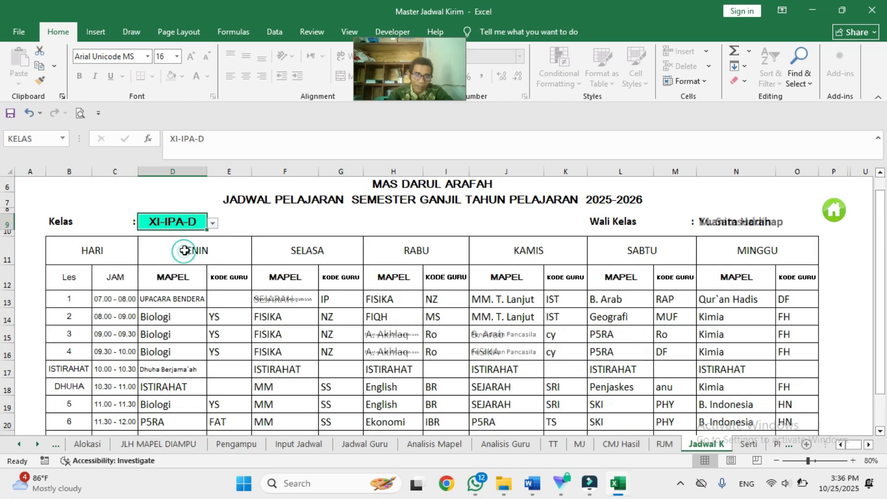
pyautogui.click(213, 223)
pyautogui.click(173, 257)
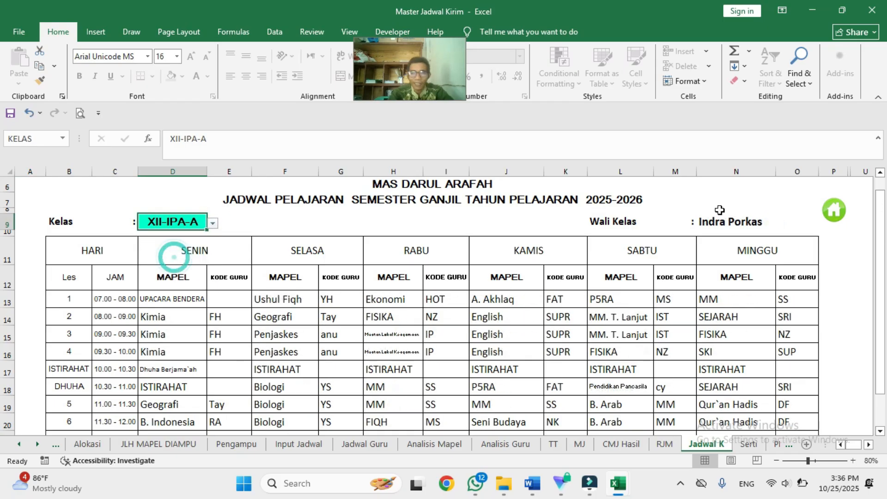
# Return to the home menu, view the hour allocation per class sheet, and come back to the home menu.
pyautogui.click(842, 216)
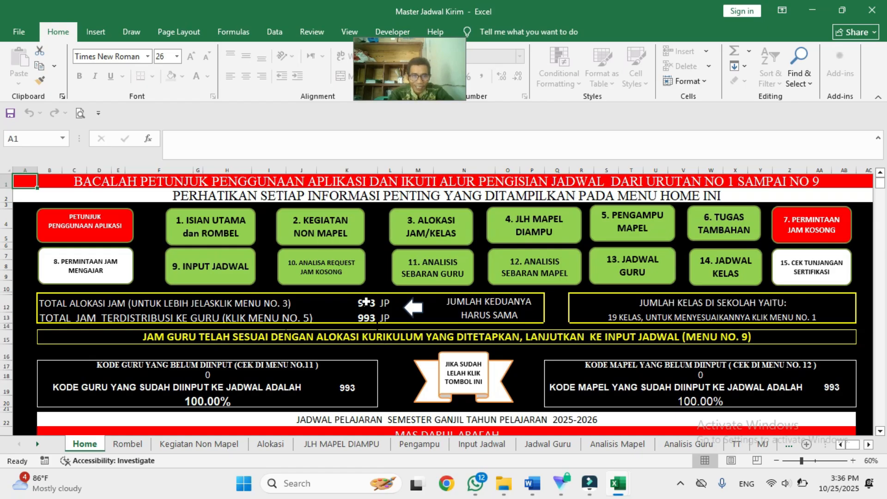
pyautogui.click(415, 233)
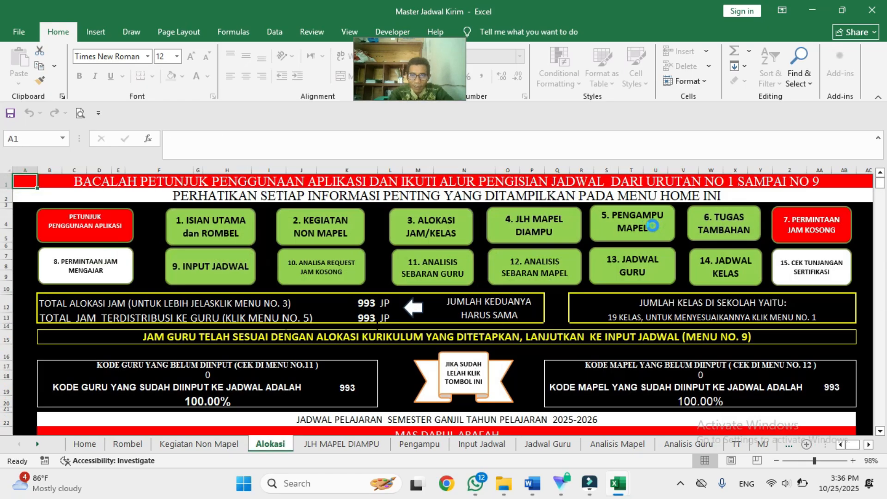
pyautogui.click(657, 225)
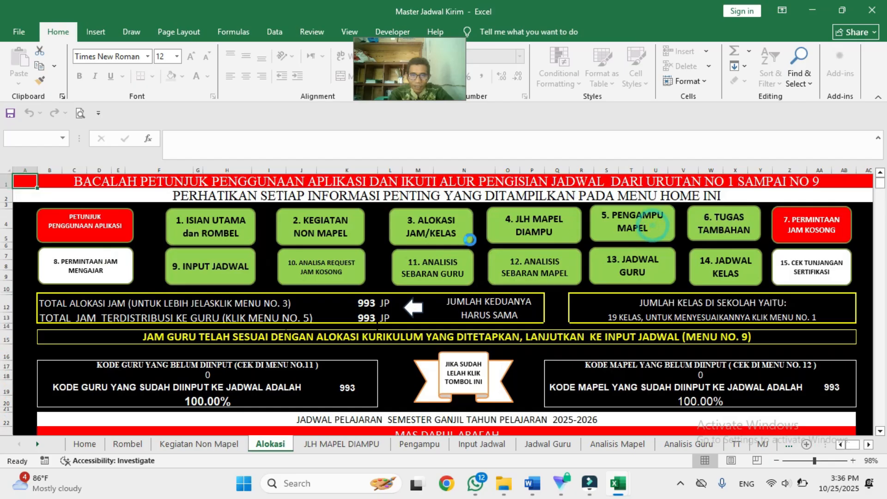
# Clear class X-IPA-F's Sejarah Indonesia hours for teacher number 43 on the Pengampu sheet.
pyautogui.click(632, 229)
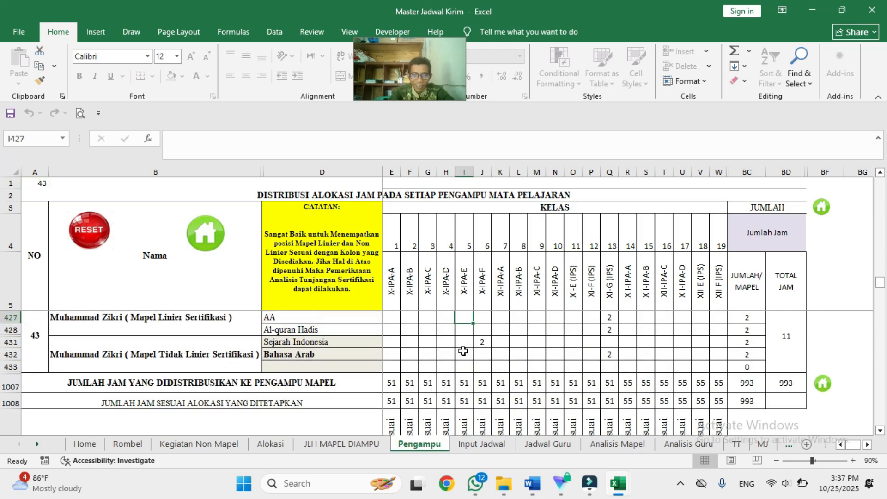
pyautogui.press('Left')
pyautogui.press('Left')
pyautogui.press('Left')
pyautogui.press('Down')
pyautogui.press('Down')
pyautogui.press('Down')
pyautogui.press('Down')
pyautogui.press('Down')
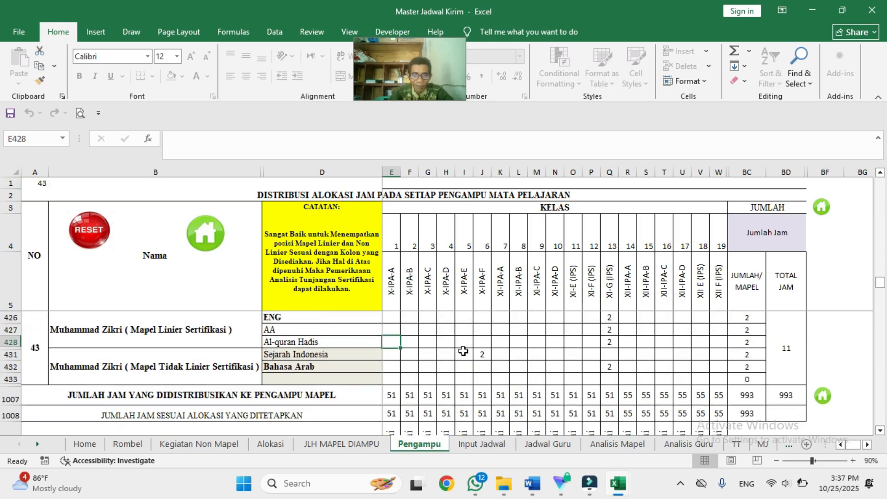
pyautogui.press('Right')
pyautogui.press('Right')
pyautogui.press('Left')
pyautogui.press('Up')
pyautogui.press('Up')
pyautogui.press('Right')
pyautogui.press('Right')
pyautogui.press('Right')
pyautogui.press('Right')
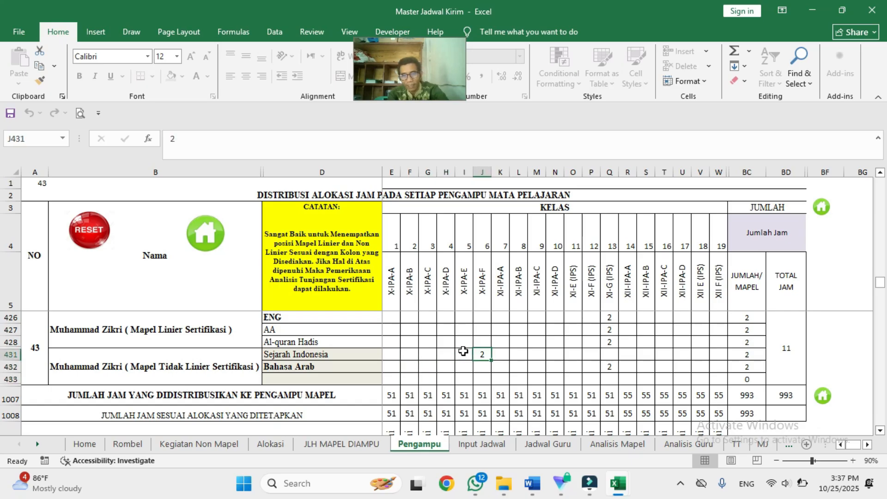
pyautogui.press('Delete')
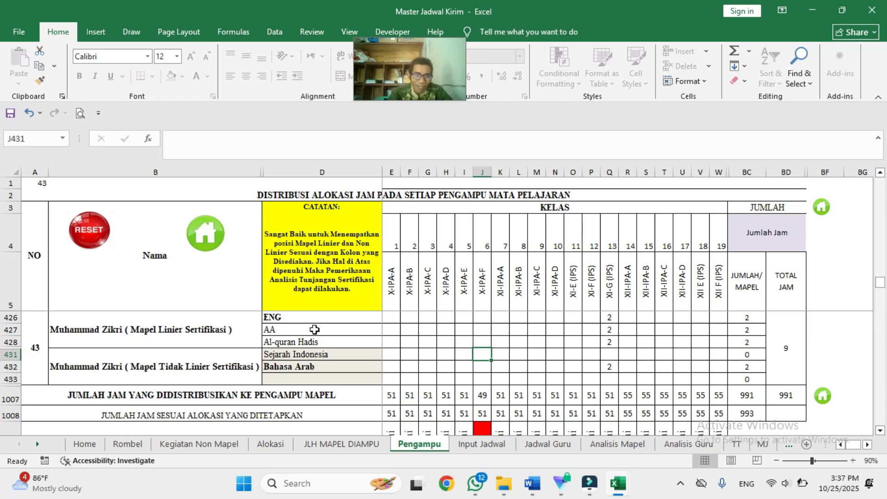
# Return to the home menu and compare the allocated hours with the distributed hours and the notice beneath them.
pyautogui.click(205, 233)
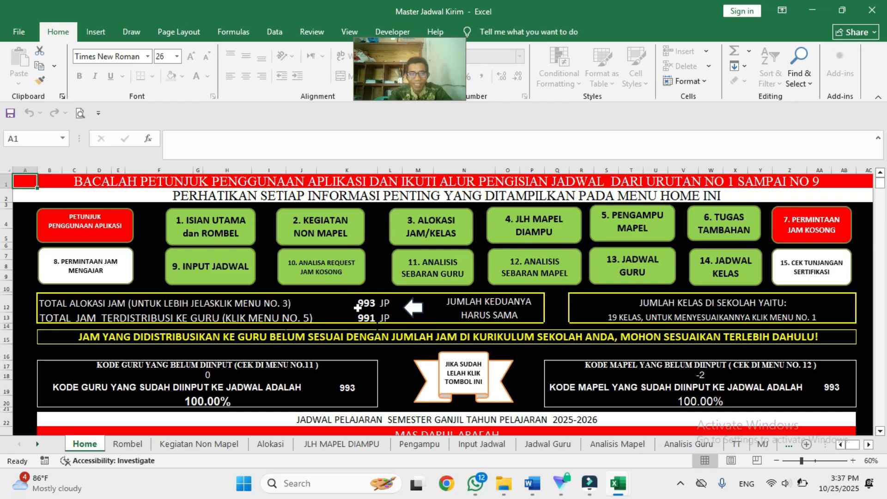
pyautogui.click(100, 343)
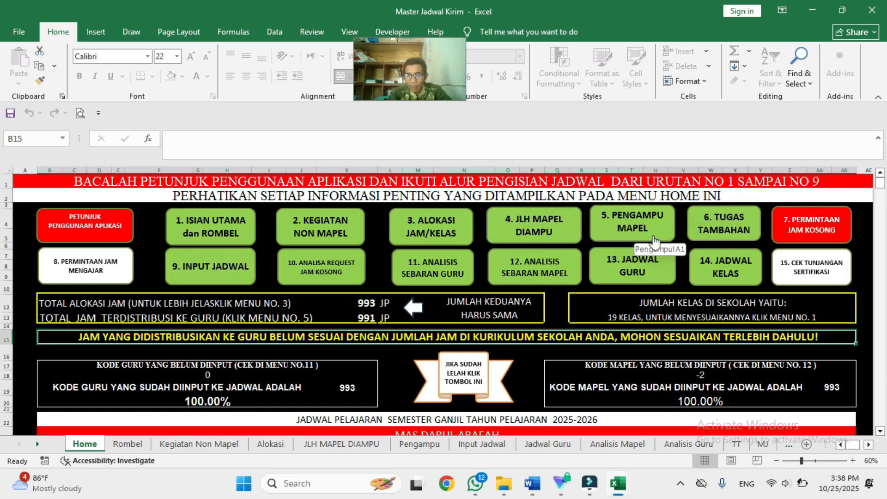
# On the Pengampu sheet, enter 2 hours of Sejarah Indonesia in class X-IPA-F for teacher number 43, and return to the home menu.
pyautogui.click(643, 225)
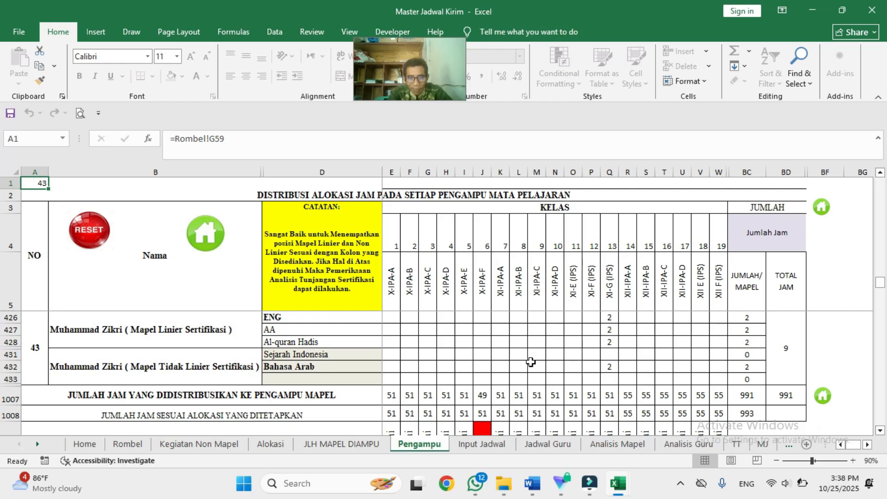
pyautogui.click(483, 366)
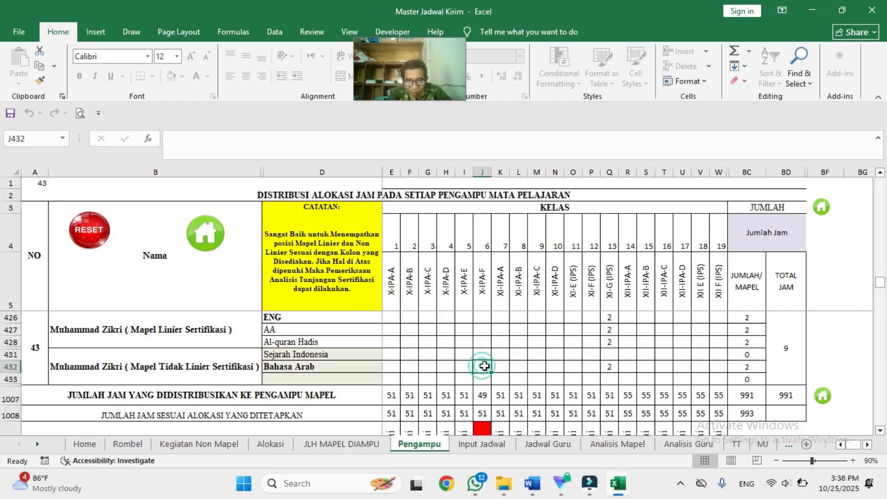
pyautogui.press('Up')
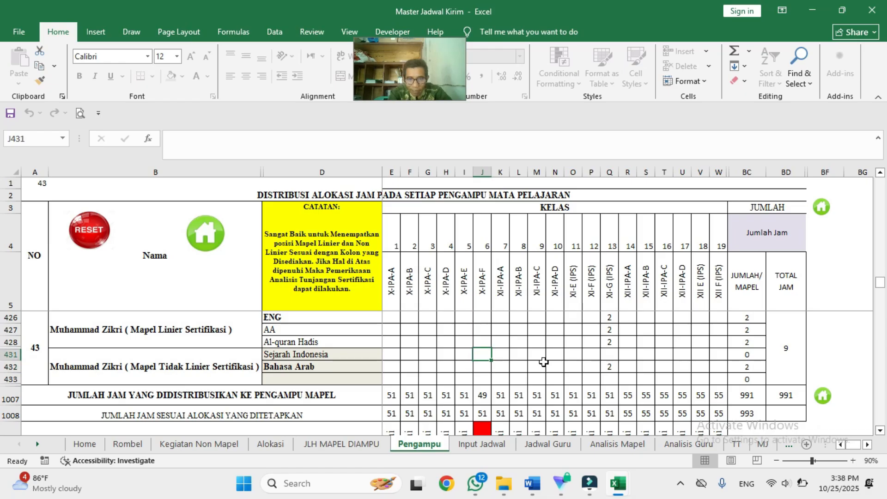
pyautogui.write('2')
pyautogui.press('Return')
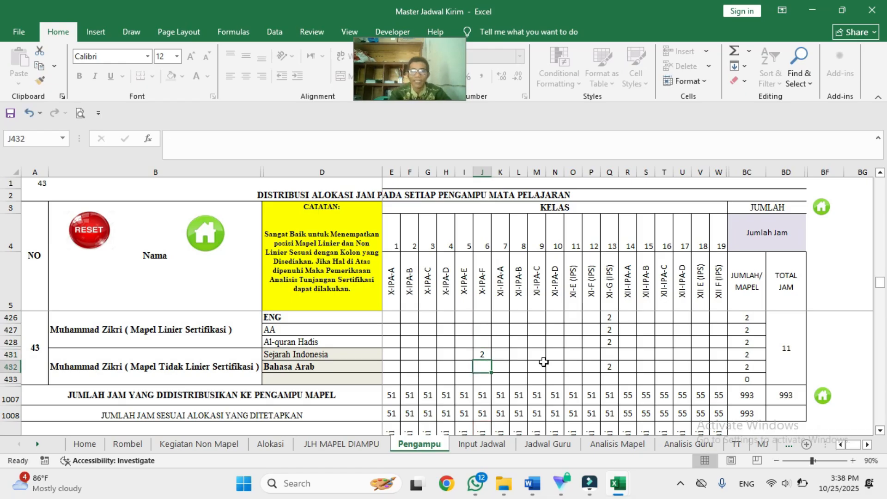
pyautogui.click(821, 208)
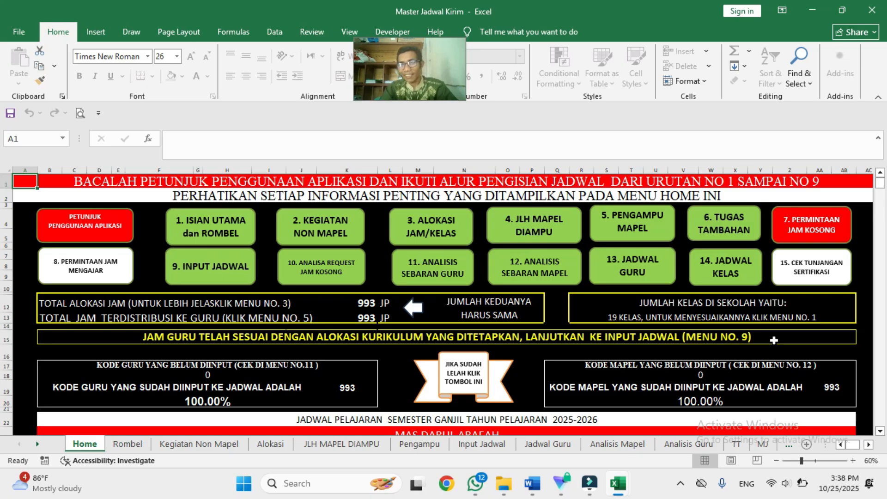
# Open the certification allowance check, examine each teacher's eligibility status in the KET column, and return to the home menu.
pyautogui.click(808, 278)
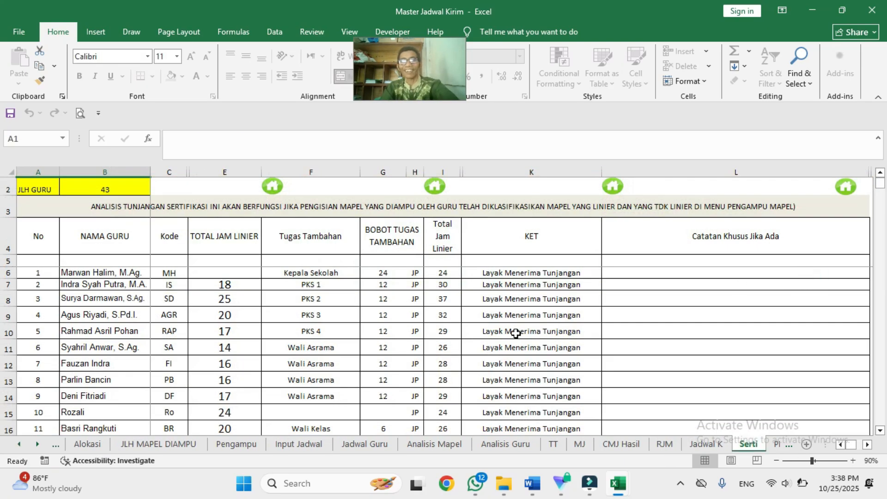
pyautogui.click(516, 333)
pyautogui.press('Up')
pyautogui.press('Up')
pyautogui.press('Up')
pyautogui.press('Up')
pyautogui.press('Up')
pyautogui.press('Up')
pyautogui.press('Up')
pyautogui.press('Up')
pyautogui.press('Down')
pyautogui.press('Down')
pyautogui.press('Down')
pyautogui.press('Down')
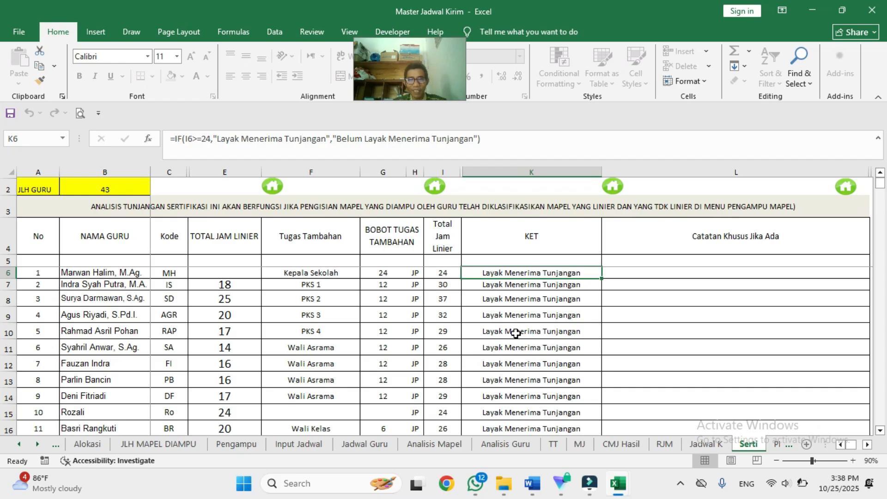
pyautogui.press('Up')
pyautogui.press('Down')
pyautogui.press('Down')
pyautogui.press('Down')
pyautogui.press('Down')
pyautogui.press('Down')
pyautogui.press('Down')
pyautogui.press('Down')
pyautogui.press('Down')
pyautogui.press('Down')
pyautogui.press('Down')
pyautogui.press('Down')
pyautogui.press('Down')
pyautogui.press('Down')
pyautogui.press('Down')
pyautogui.press('Down')
pyautogui.press('Down')
pyautogui.press('Down')
pyautogui.press('Down')
pyautogui.press('Down')
pyautogui.press('Down')
pyautogui.press('Down')
pyautogui.press('Down')
pyautogui.press('Down')
pyautogui.press('Down')
pyautogui.press('Down')
pyautogui.press('Down')
pyautogui.press('Up')
pyautogui.press('Up')
pyautogui.press('Up')
pyautogui.press('Up')
pyautogui.press('Up')
pyautogui.press('Up')
pyautogui.press('Up')
pyautogui.press('Up')
pyautogui.press('Up')
pyautogui.press('Up')
pyautogui.press('Up')
pyautogui.press('Up')
pyautogui.press('Up')
pyautogui.press('Up')
pyautogui.press('Up')
pyautogui.press('Up')
pyautogui.press('Up')
pyautogui.press('Up')
pyautogui.press('Up')
pyautogui.press('Down')
pyautogui.press('Down')
pyautogui.press('Down')
pyautogui.press('Down')
pyautogui.press('Down')
pyautogui.press('Down')
pyautogui.press('Down')
pyautogui.press('Down')
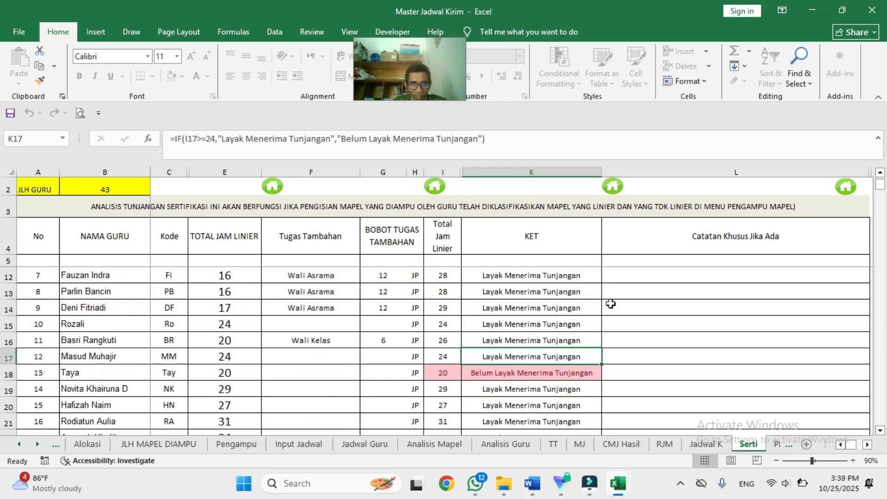
pyautogui.press('Up')
pyautogui.press('Up')
pyautogui.press('Down')
pyautogui.press('Down')
pyautogui.press('Down')
pyautogui.press('Down')
pyautogui.press('Down')
pyautogui.press('Down')
pyautogui.press('Down')
pyautogui.press('Down')
pyautogui.press('Down')
pyautogui.press('Down')
pyautogui.press('Down')
pyautogui.press('Down')
pyautogui.press('Down')
pyautogui.press('Down')
pyautogui.press('Down')
pyautogui.press('Down')
pyautogui.press('Down')
pyautogui.press('Down')
pyautogui.press('Down')
pyautogui.press('Down')
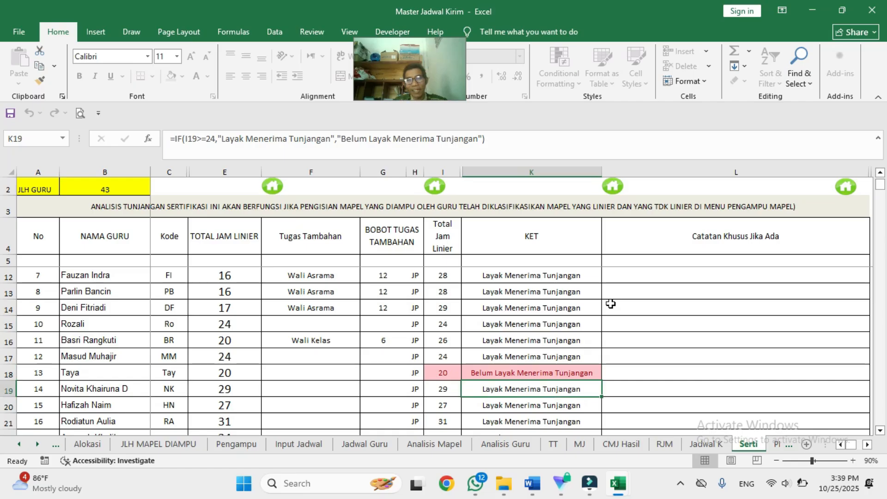
pyautogui.press('Up')
pyautogui.press('Up')
pyautogui.press('Up')
pyautogui.press('Up')
pyautogui.press('Up')
pyautogui.press('Up')
pyautogui.press('Up')
pyautogui.press('Up')
pyautogui.press('Up')
pyautogui.press('Up')
pyautogui.press('Up')
pyautogui.press('Up')
pyautogui.press('Up')
pyautogui.press('Up')
pyautogui.press('Up')
pyautogui.press('Up')
pyautogui.press('Up')
pyautogui.press('Up')
pyautogui.press('Up')
pyautogui.press('Up')
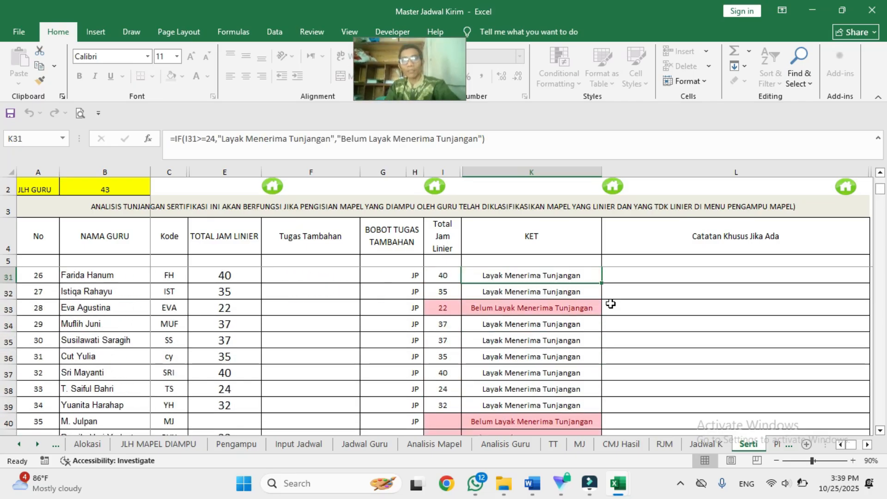
pyautogui.press('Up')
pyautogui.press('Up')
pyautogui.press('Up')
pyautogui.press('Up')
pyautogui.press('Up')
pyautogui.press('Up')
pyautogui.press('Up')
pyautogui.press('Up')
pyautogui.press('Up')
pyautogui.press('Up')
pyautogui.press('Up')
pyautogui.press('Up')
pyautogui.press('Up')
pyautogui.press('Up')
pyautogui.press('Up')
pyautogui.press('Up')
pyautogui.press('Up')
pyautogui.press('Up')
pyautogui.press('Up')
pyautogui.press('Up')
pyautogui.press('Up')
pyautogui.press('Up')
pyautogui.press('Up')
pyautogui.press('Up')
pyautogui.press('Up')
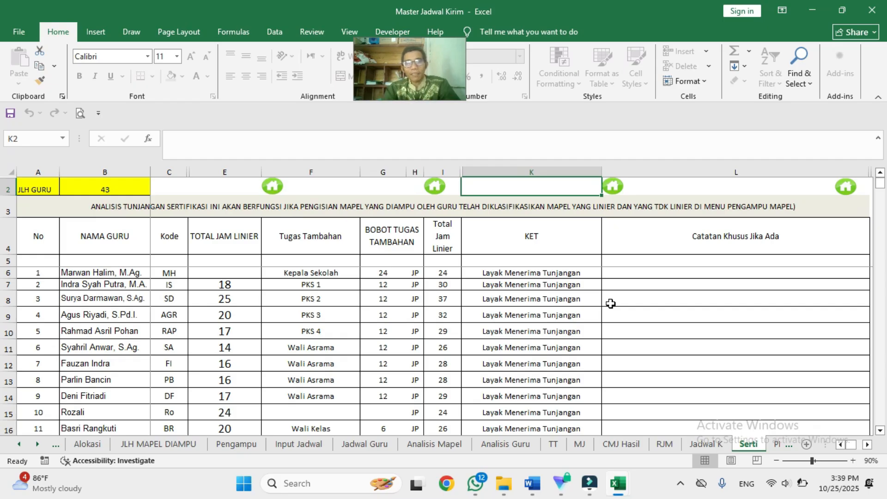
pyautogui.click(612, 187)
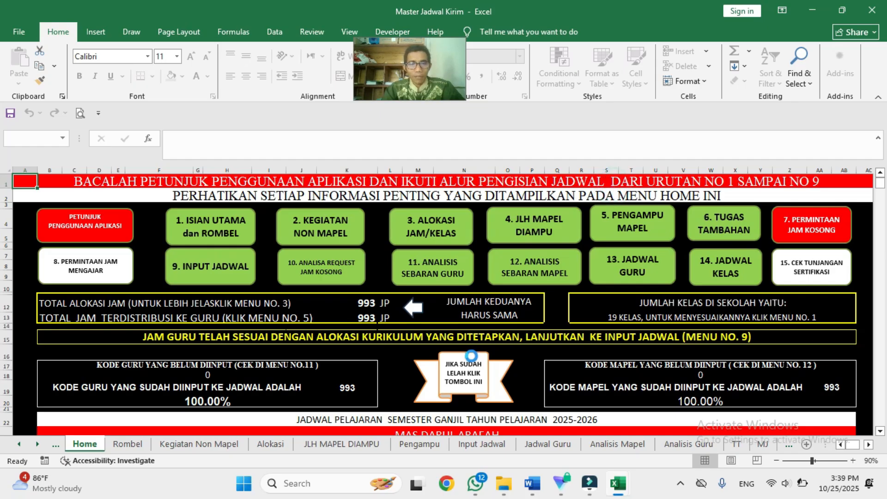